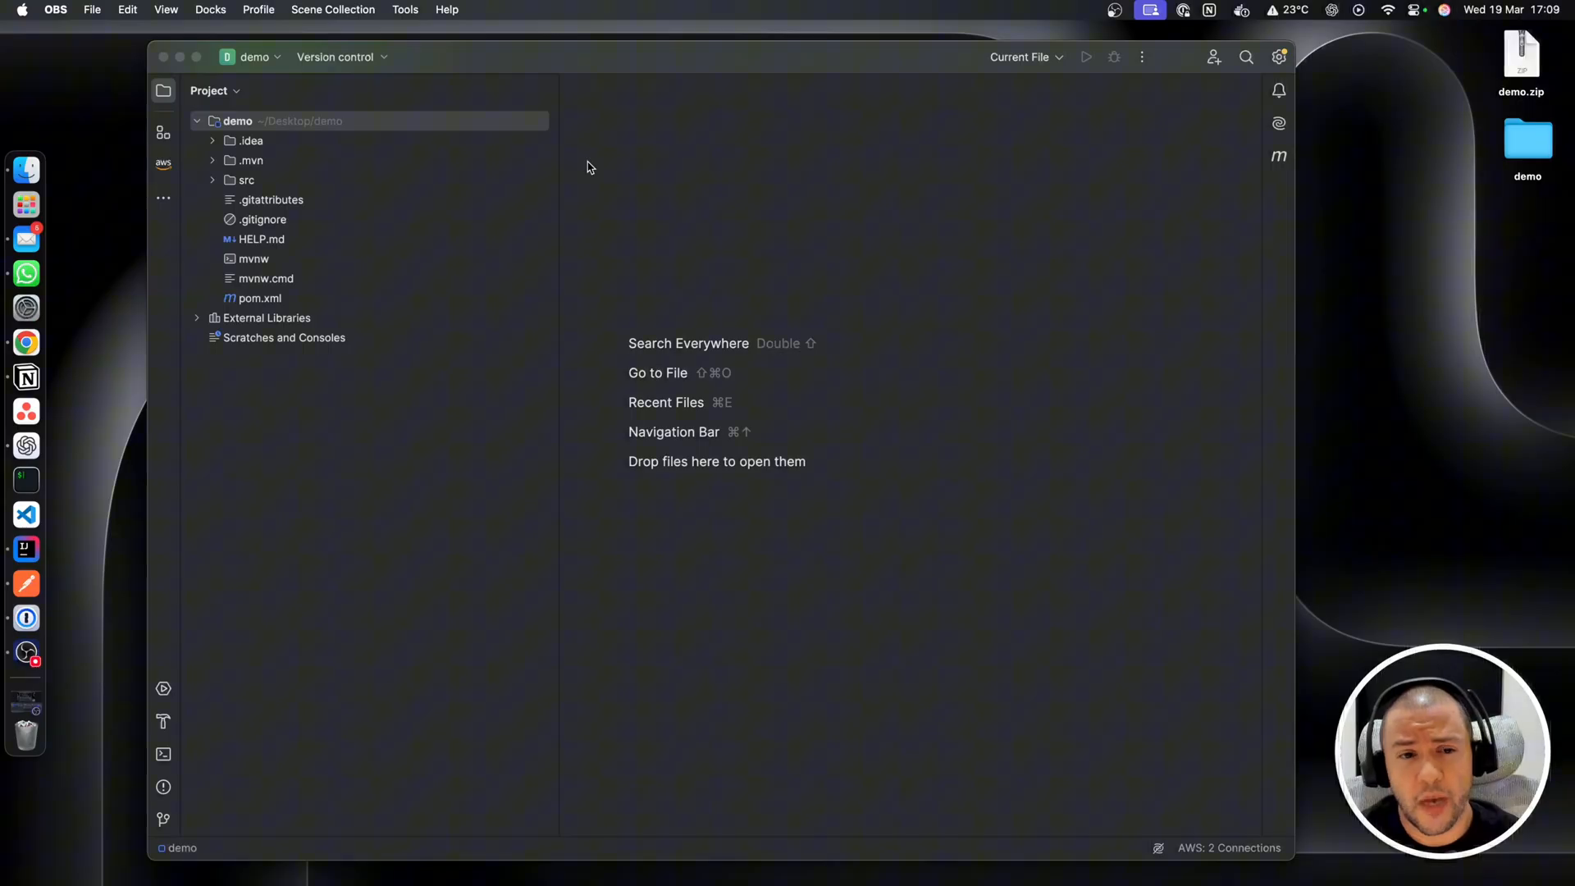
# Review the spring-boot-starter-web dependency in pom.xml, then close the file.
pyautogui.doubleClick(331, 298)
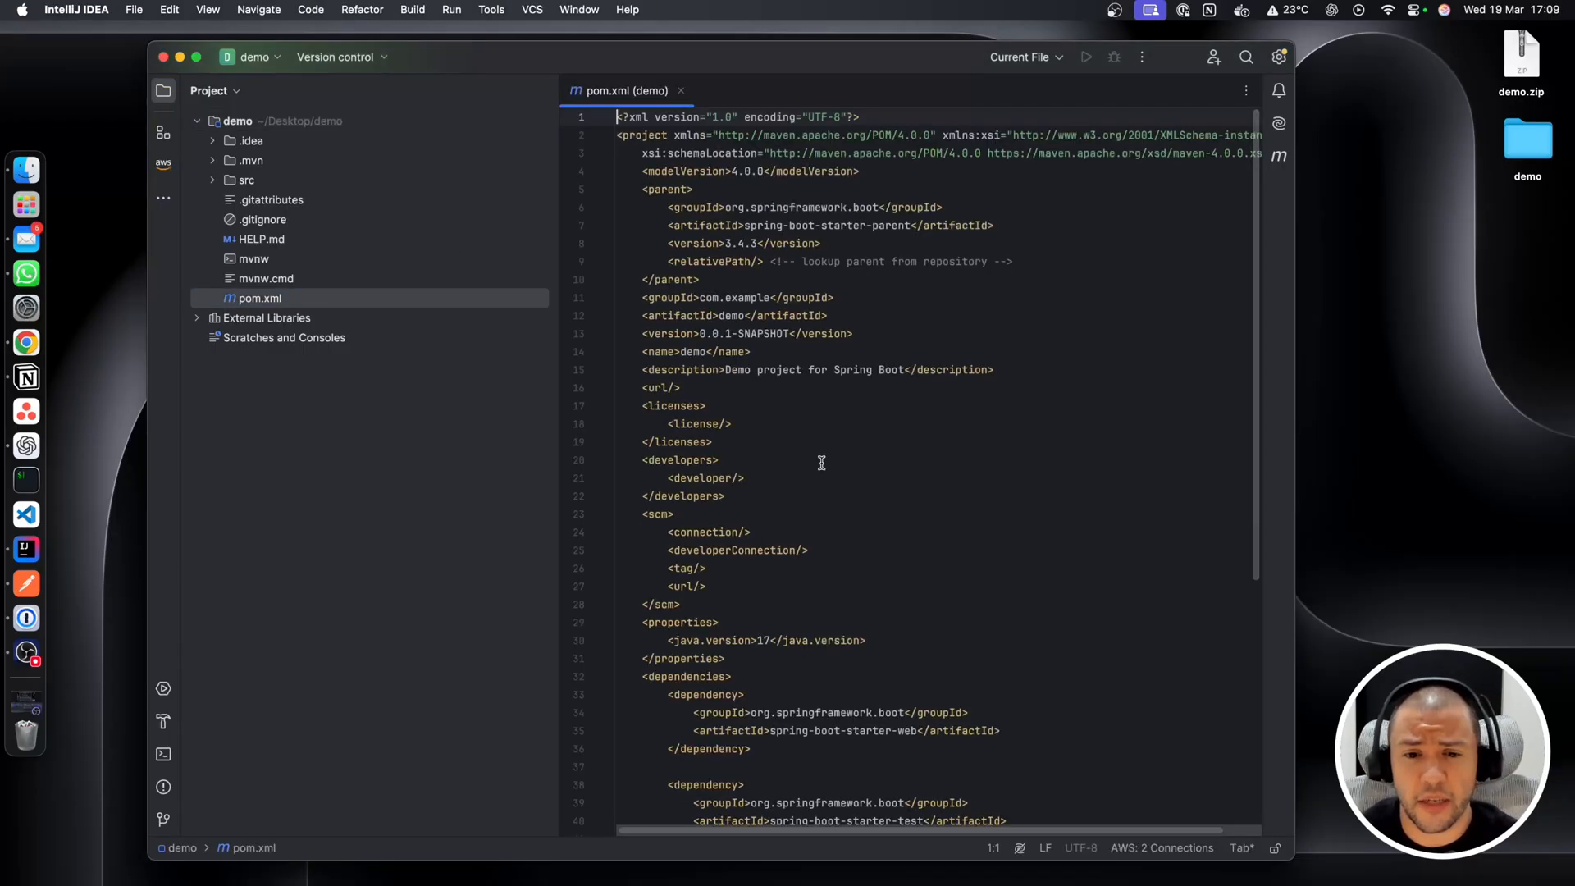
pyautogui.scroll(-3, 812, 467)
pyautogui.scroll(-3, 812, 468)
pyautogui.moveTo(843, 556); pyautogui.dragTo(664, 503)
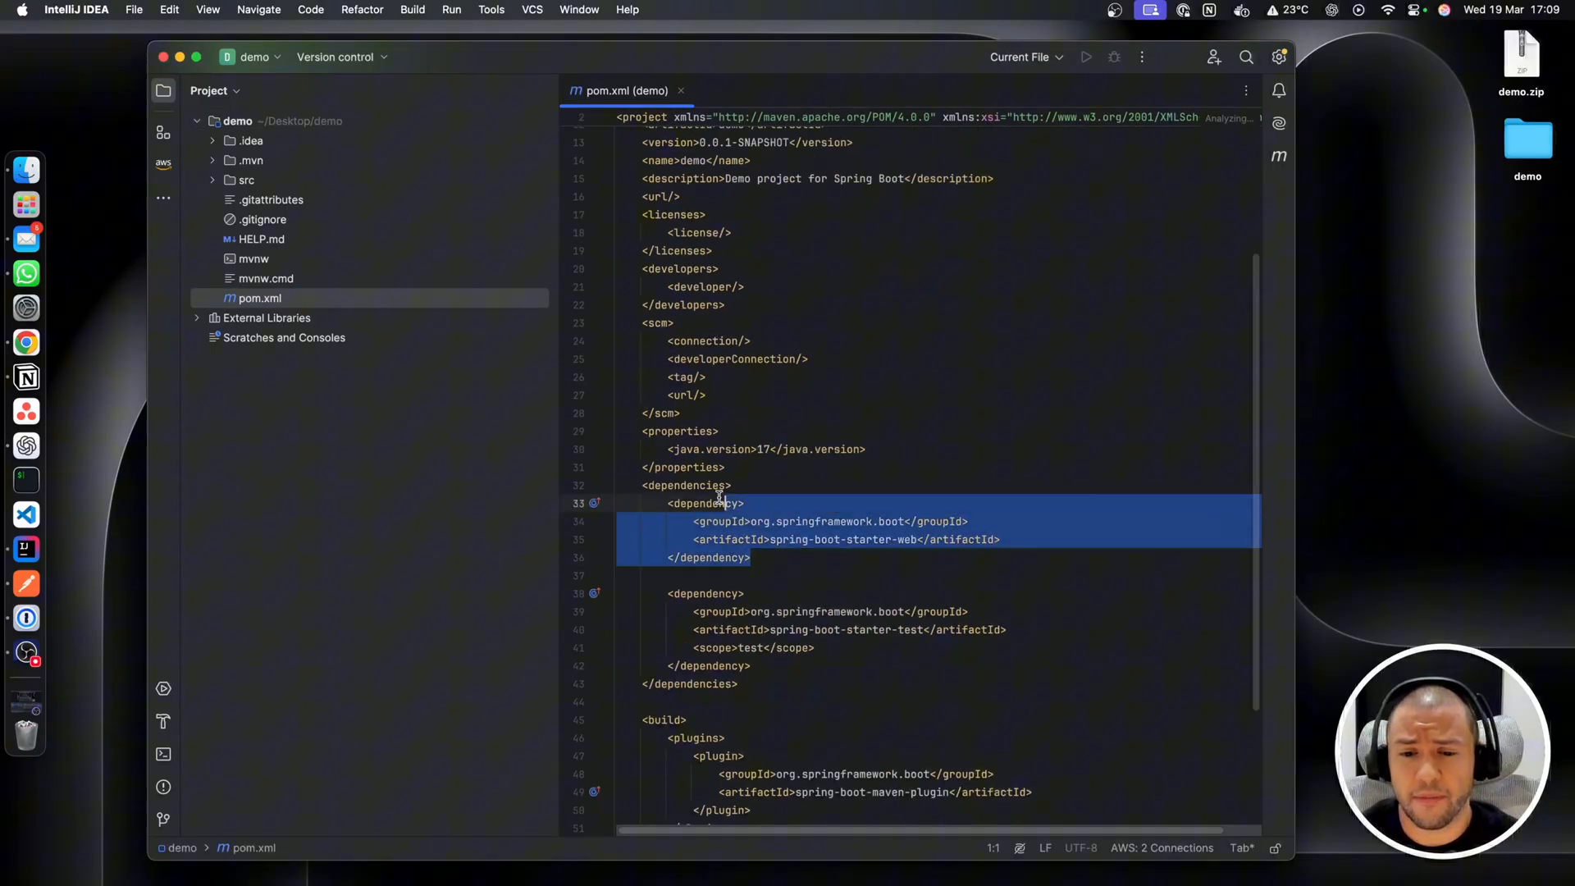
pyautogui.click(744, 521)
pyautogui.doubleClick(946, 522)
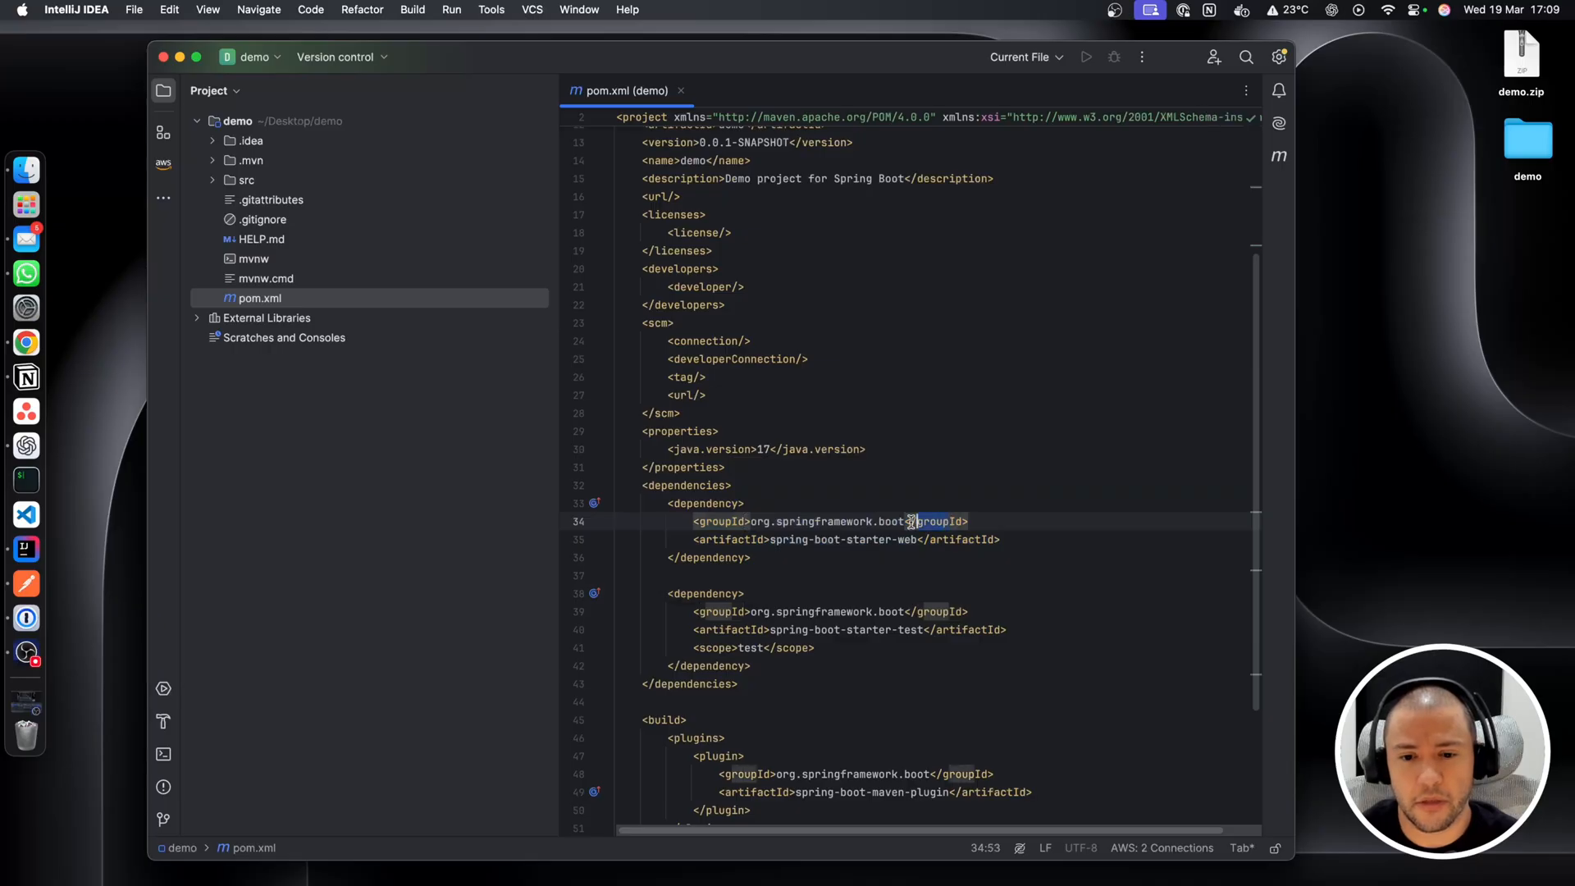
pyautogui.doubleClick(863, 522)
pyautogui.click(936, 522)
pyautogui.scroll(5, 809, 438)
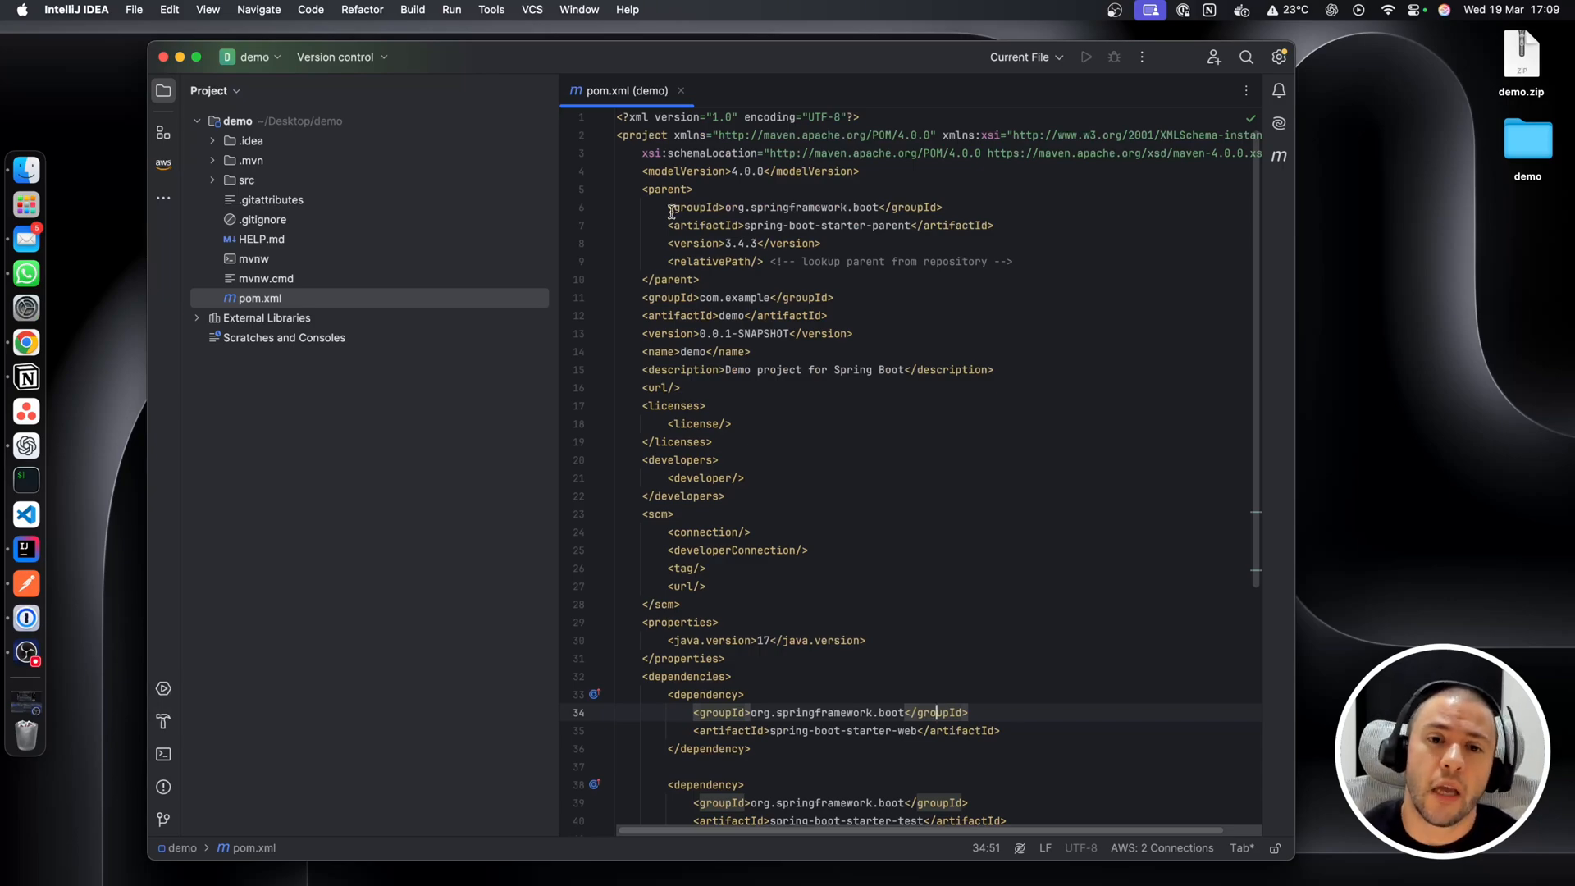
pyautogui.click(678, 90)
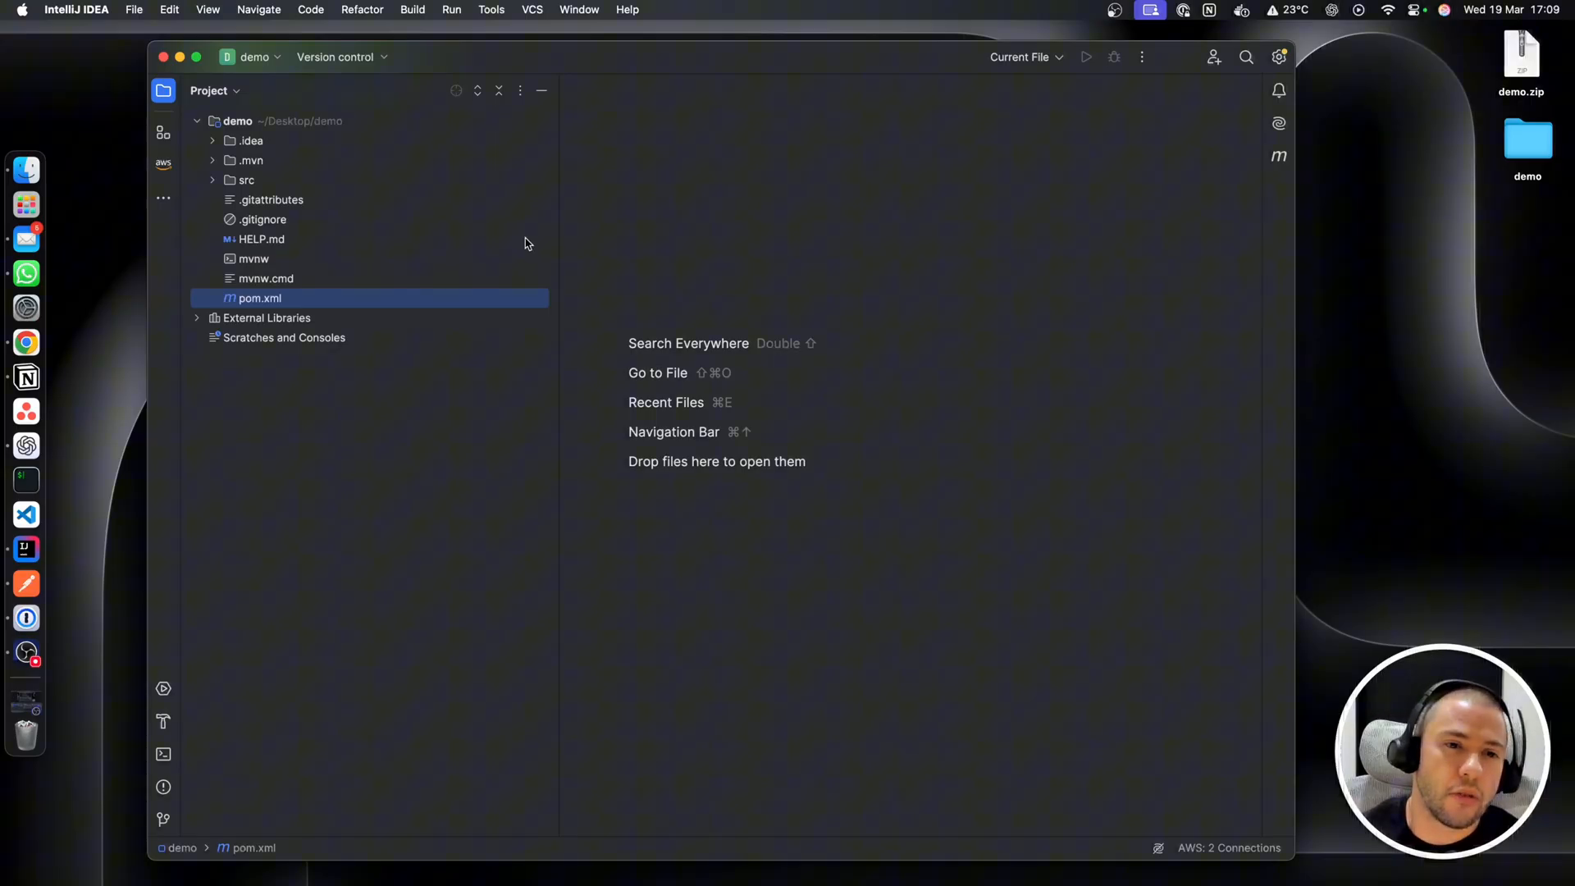
# Open the empty application.properties from src/main/resources in the editor.
pyautogui.click(212, 180)
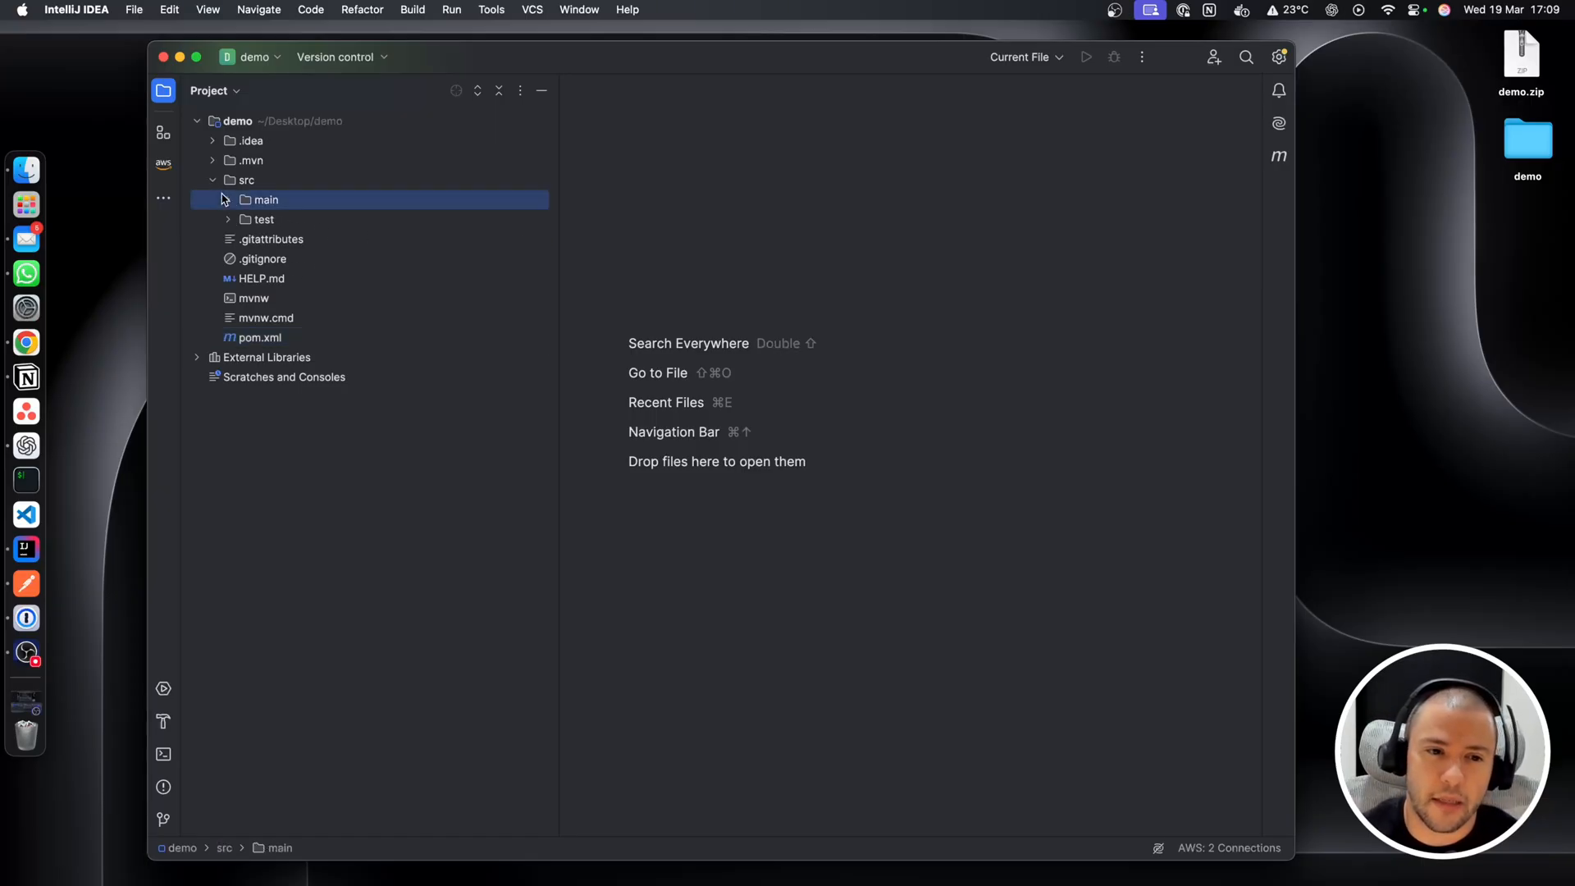
pyautogui.click(226, 200)
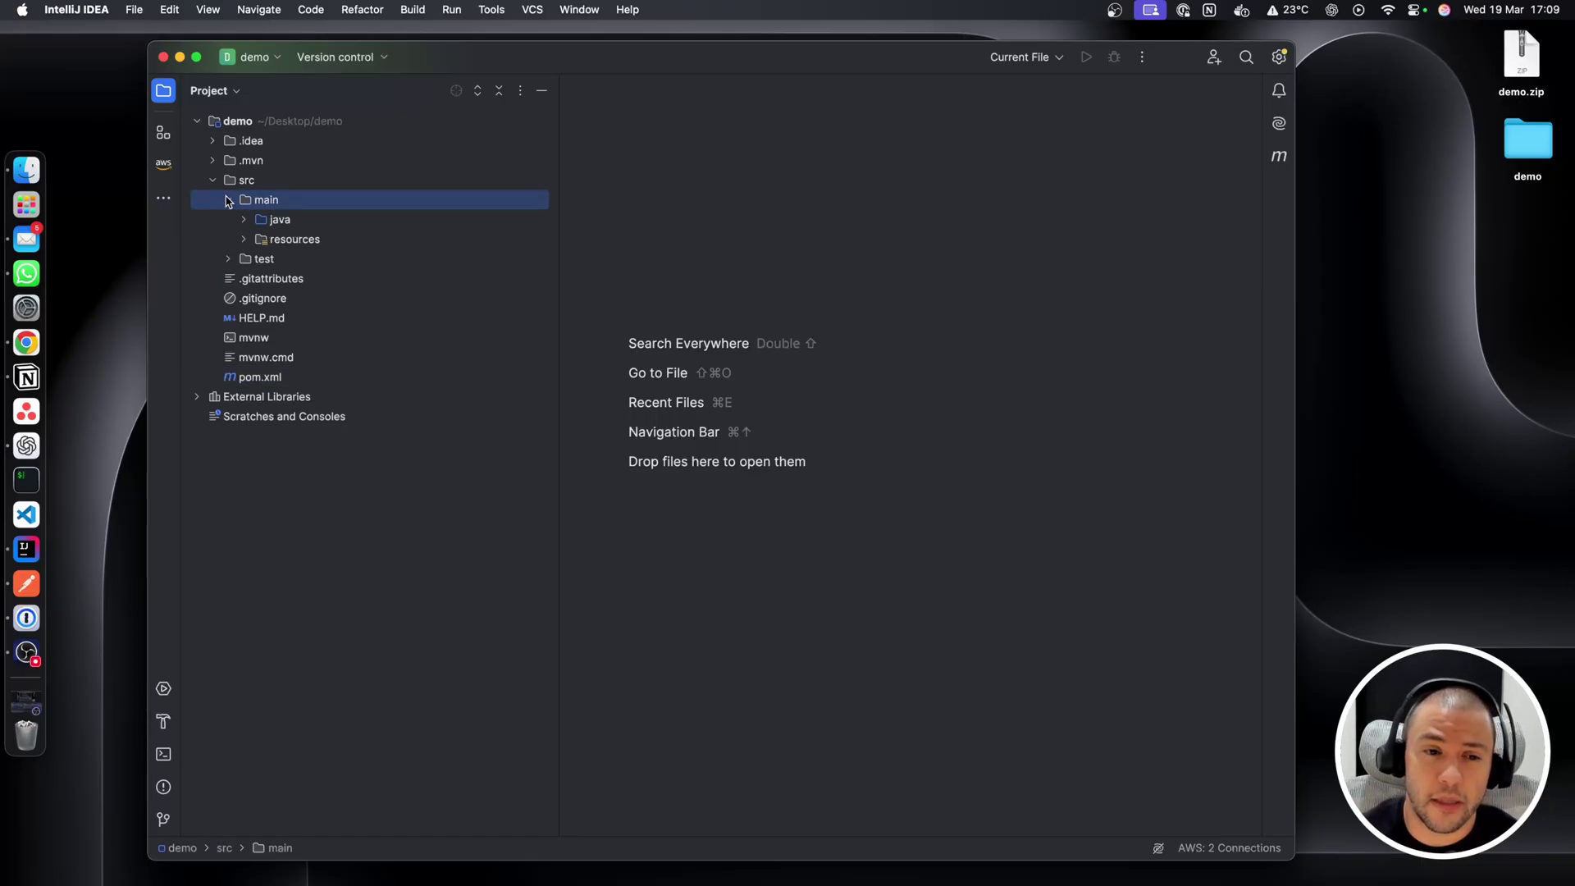
pyautogui.click(245, 240)
pyautogui.click(340, 258)
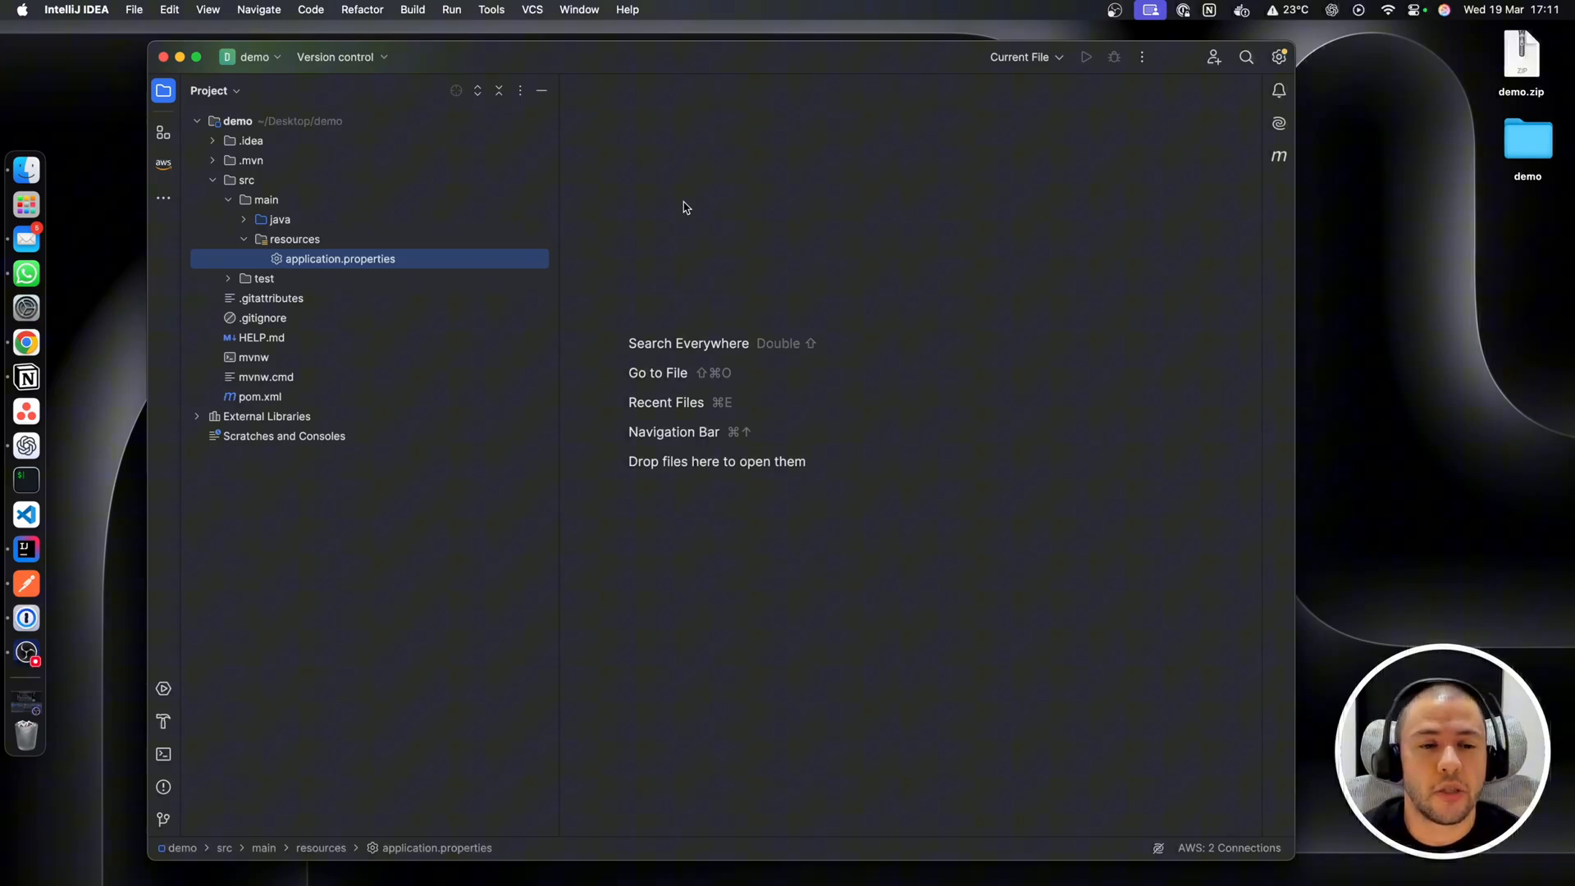
pyautogui.doubleClick(494, 264)
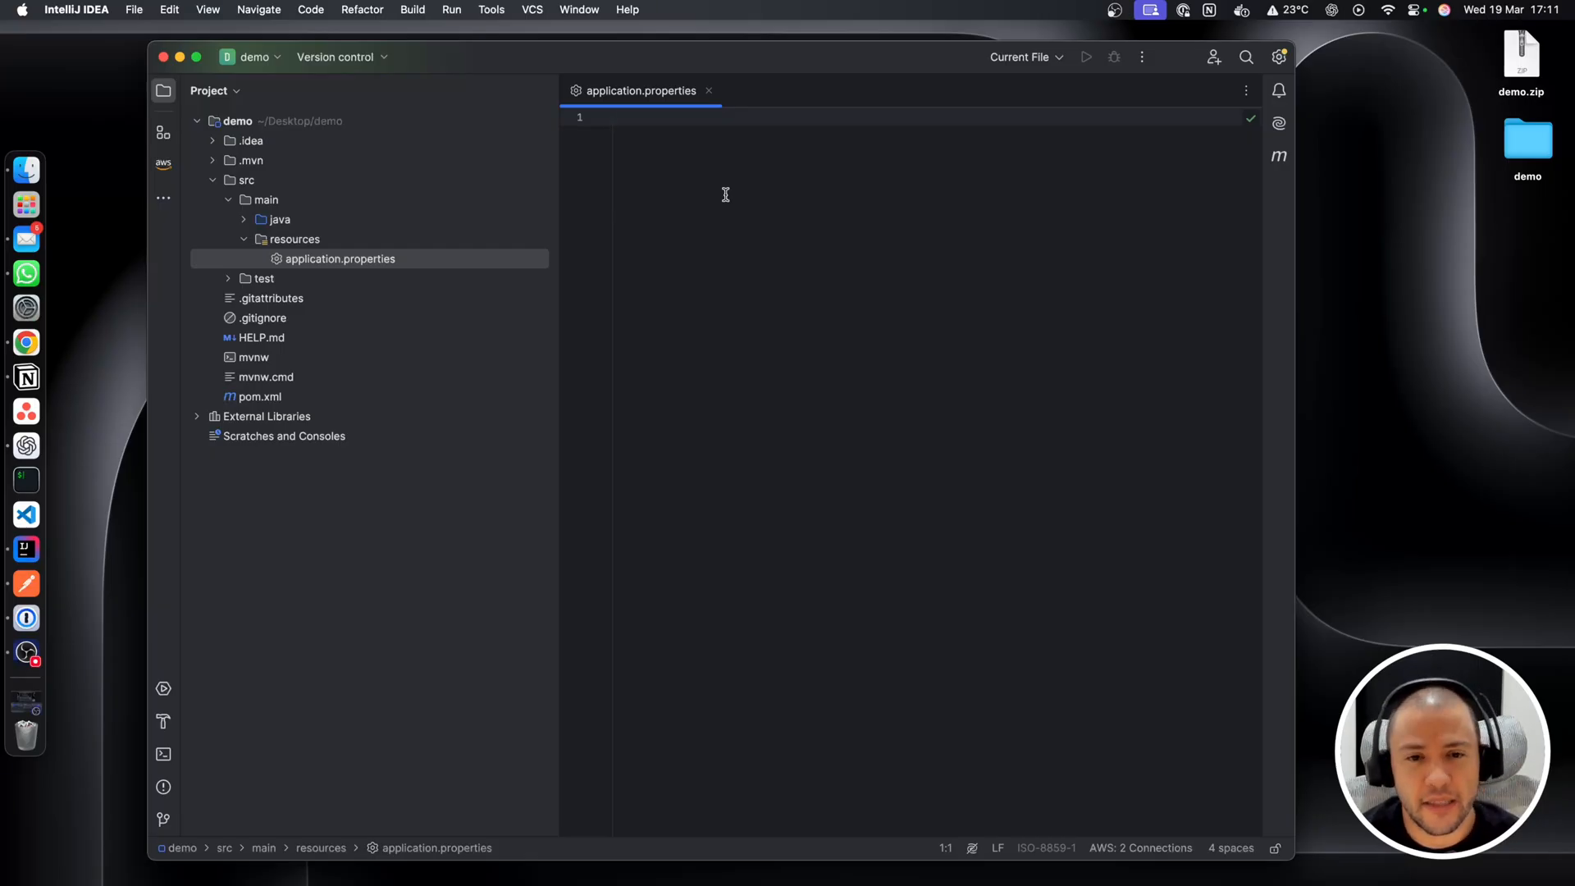
pyautogui.write('spring.datasource.ur')
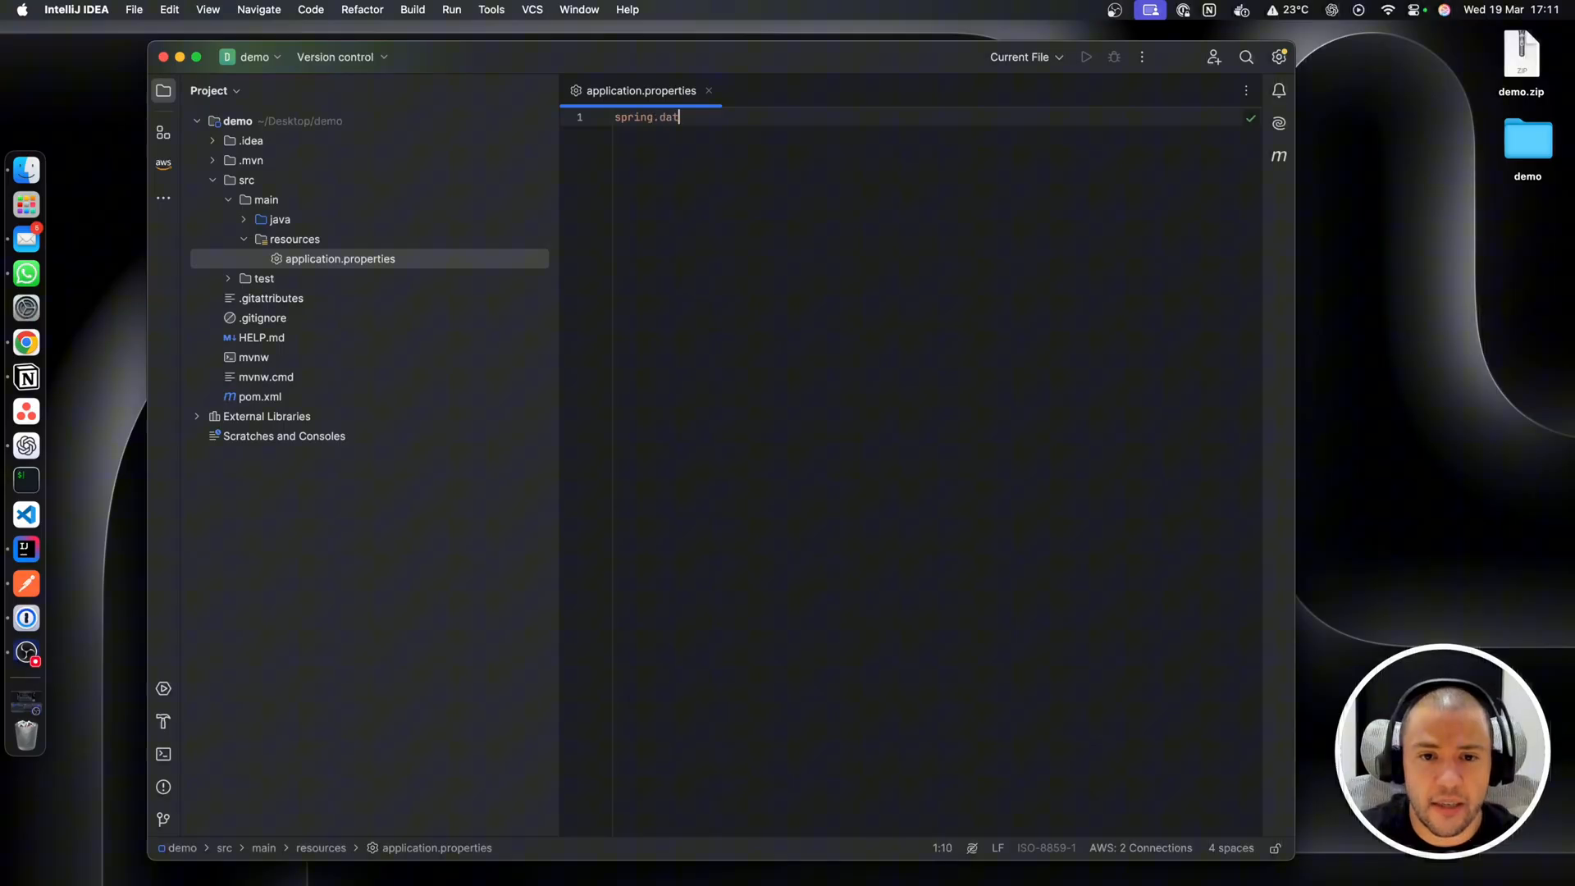
pyautogui.write('l=')
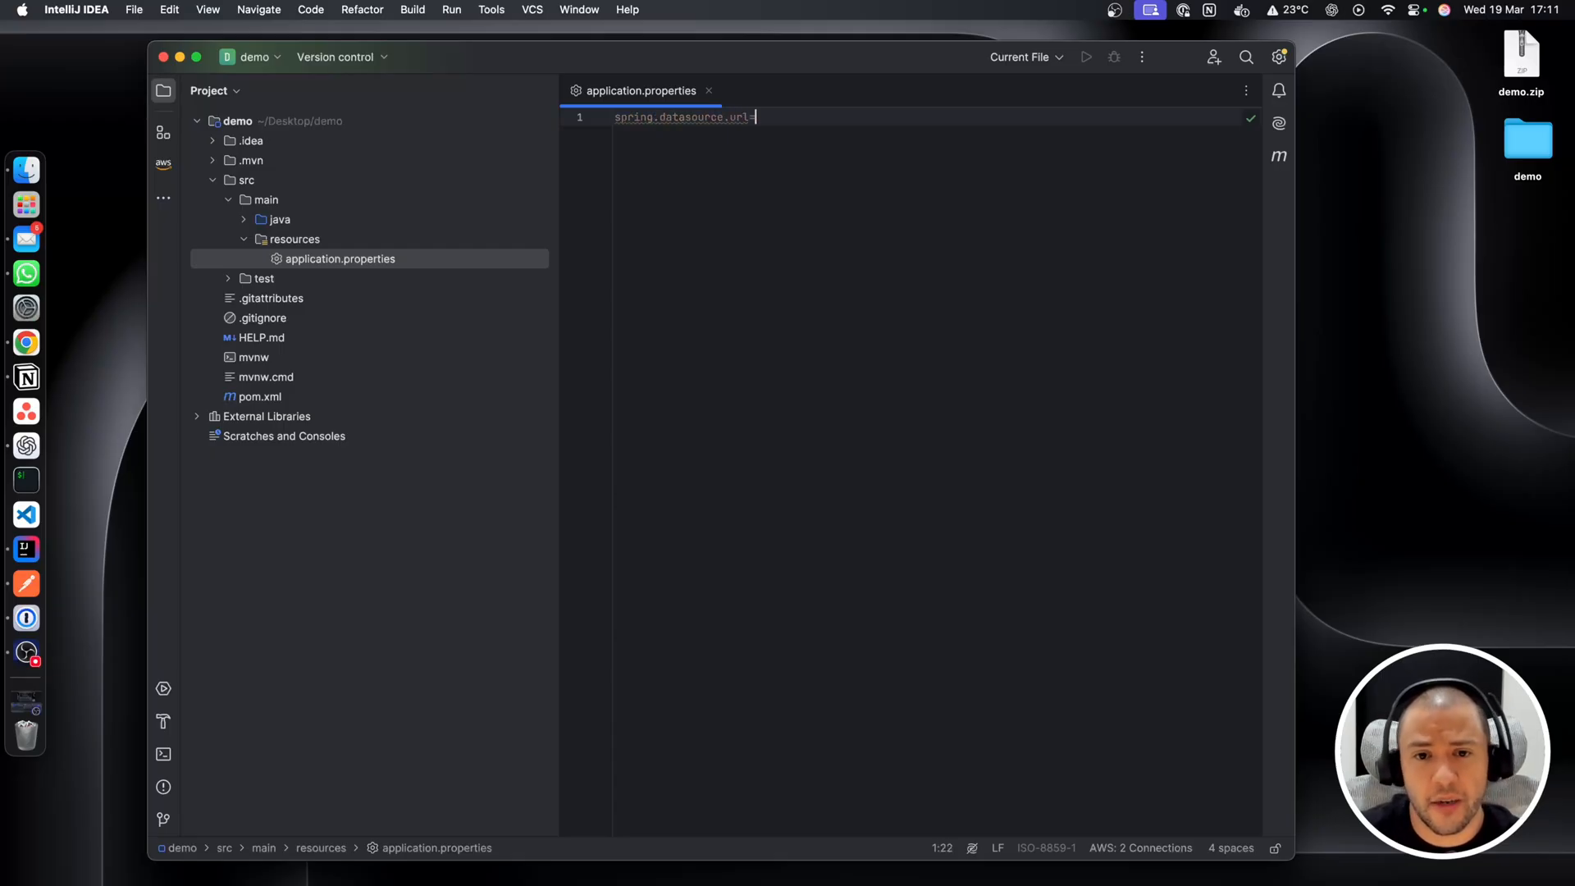
pyautogui.write('jd')
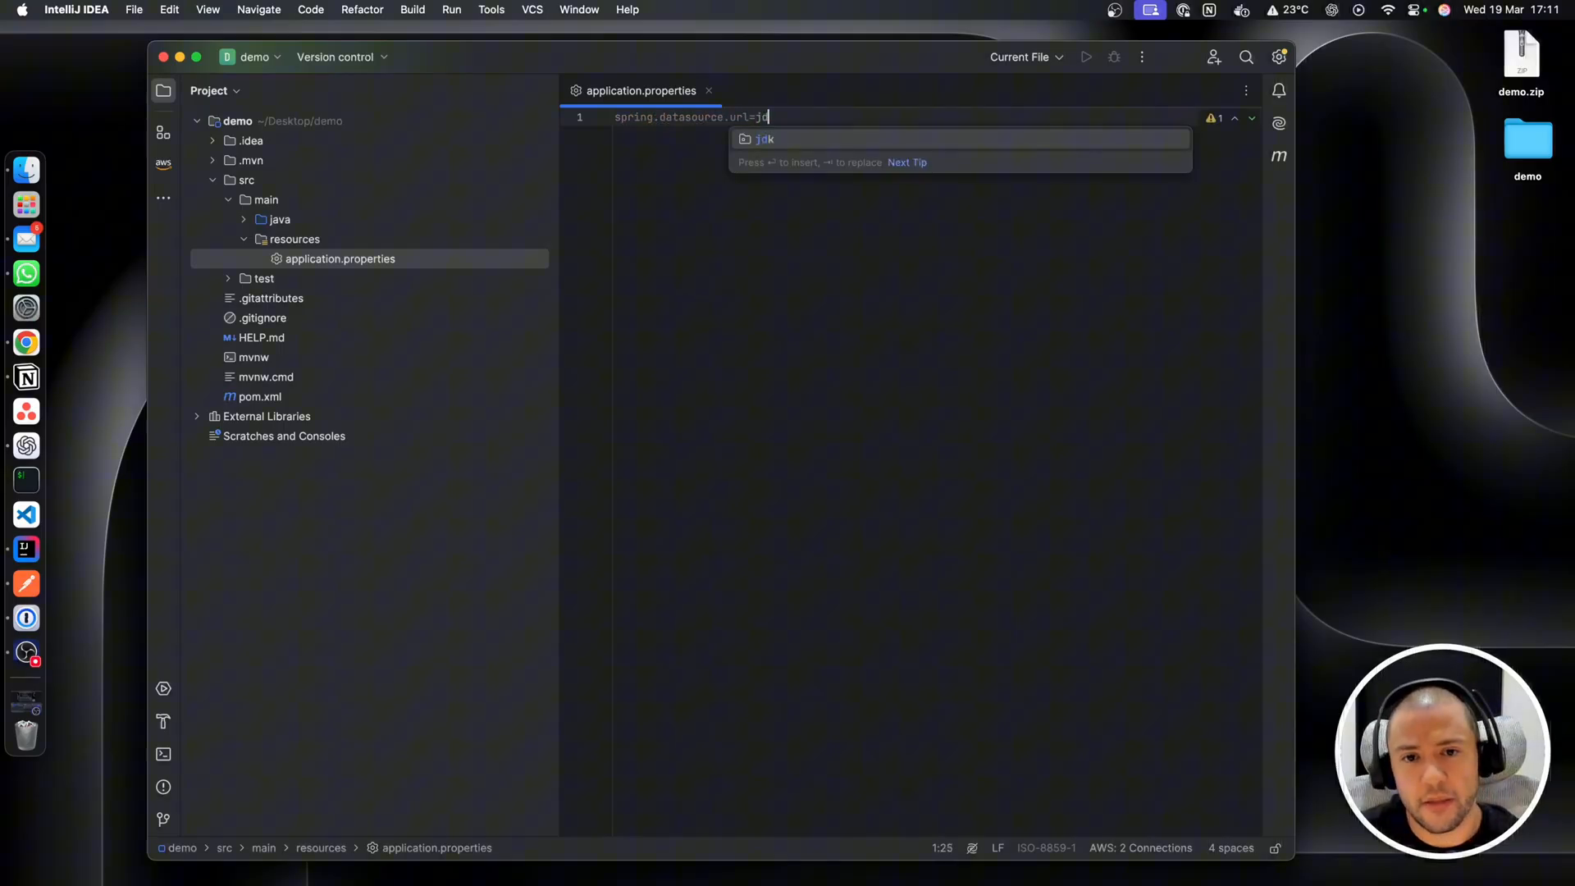
pyautogui.write('bc:/')
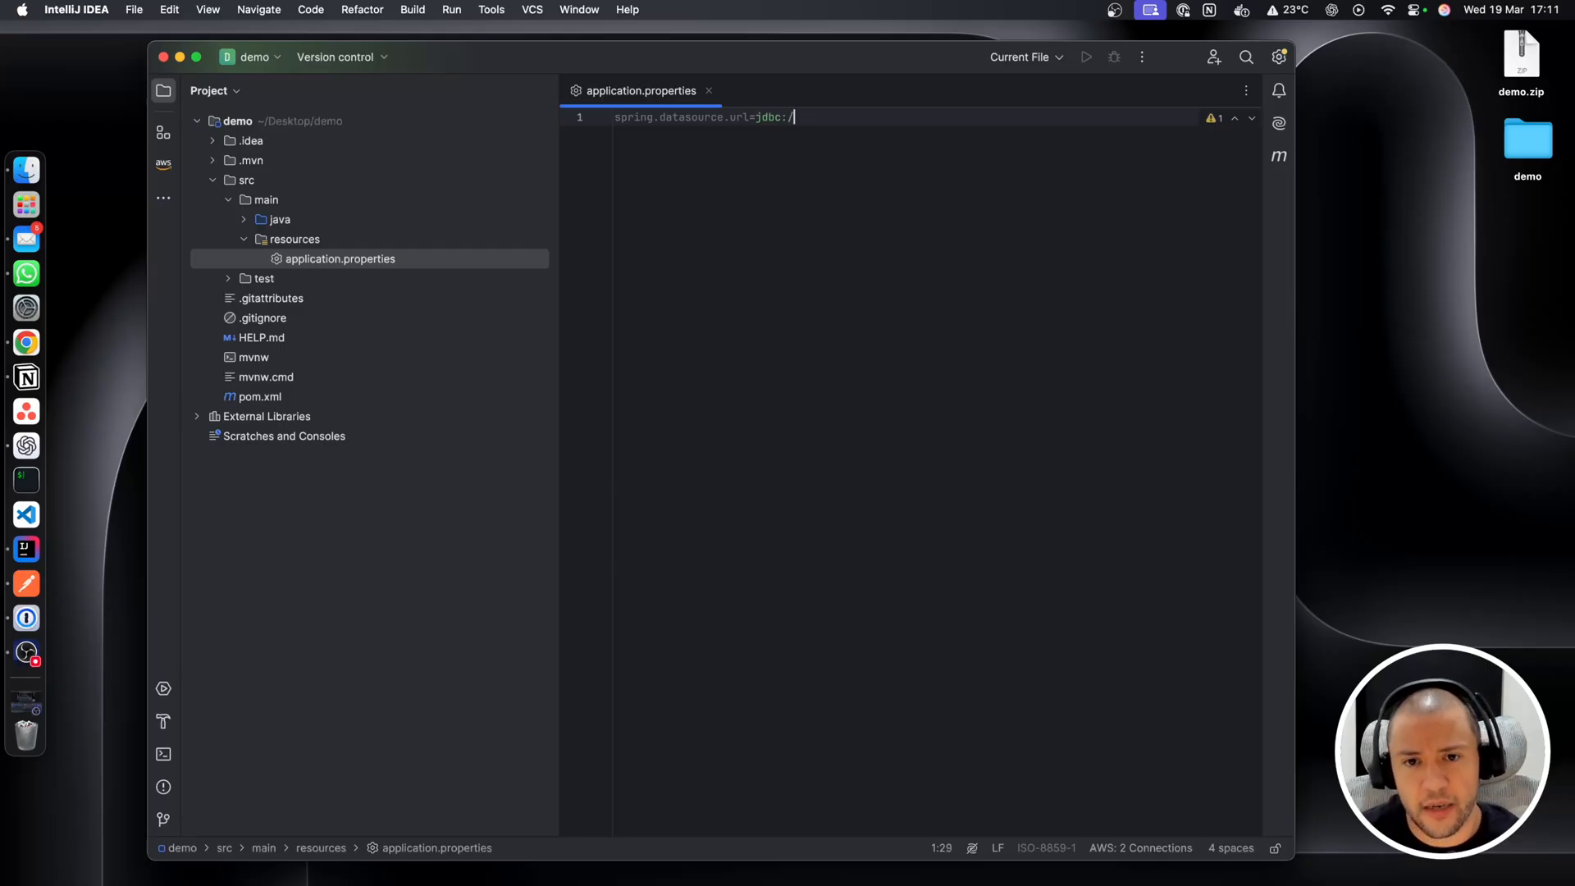
pyautogui.write('/localh')
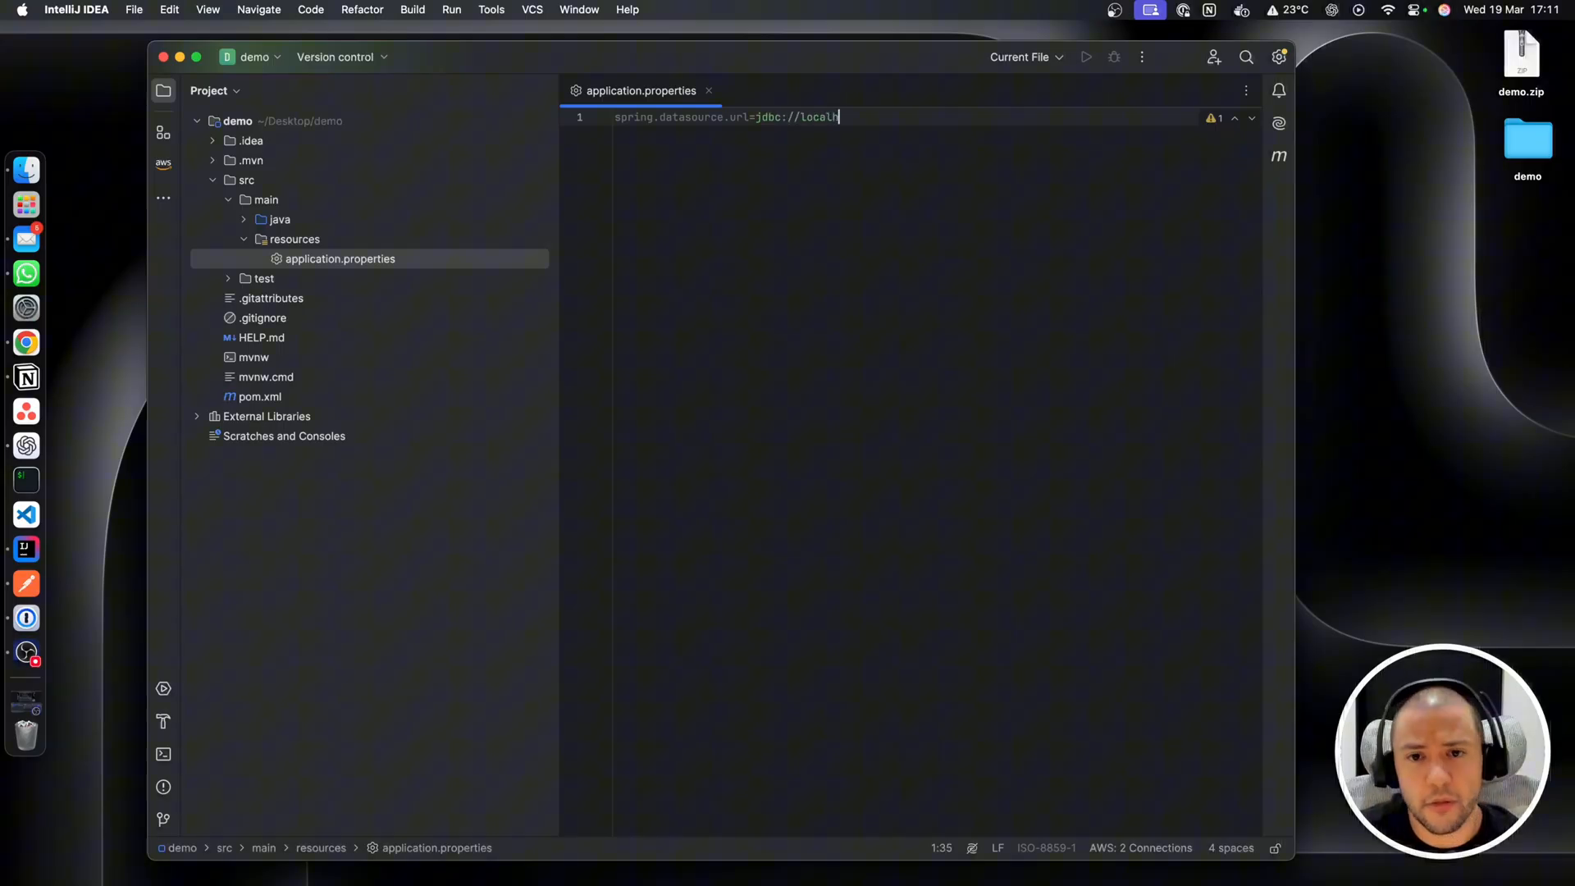
pyautogui.write('ost:54')
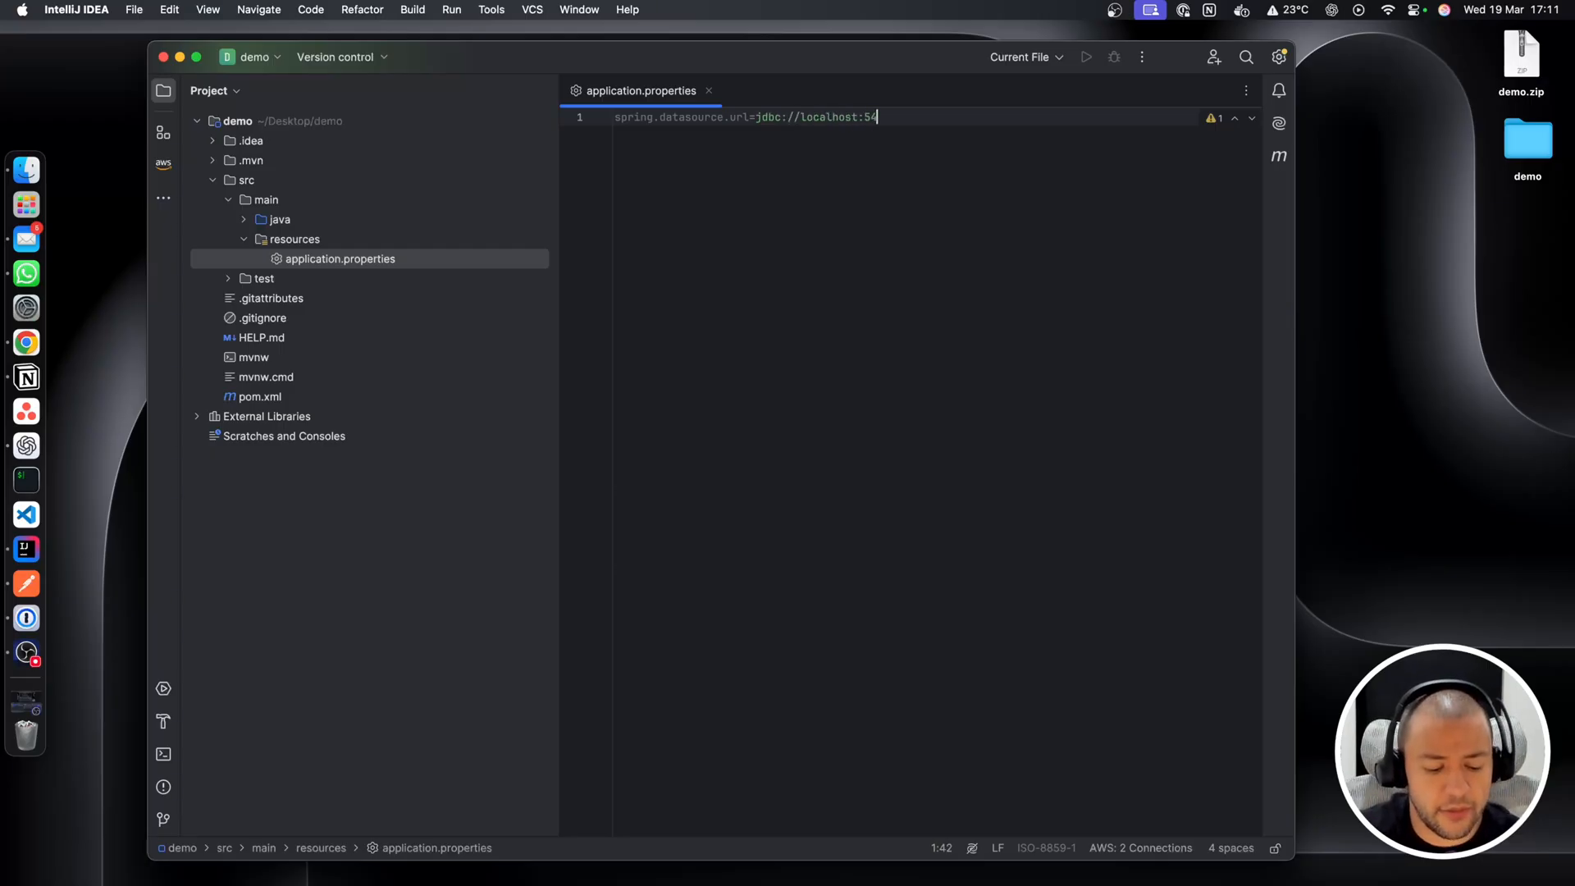
pyautogui.write('/db')
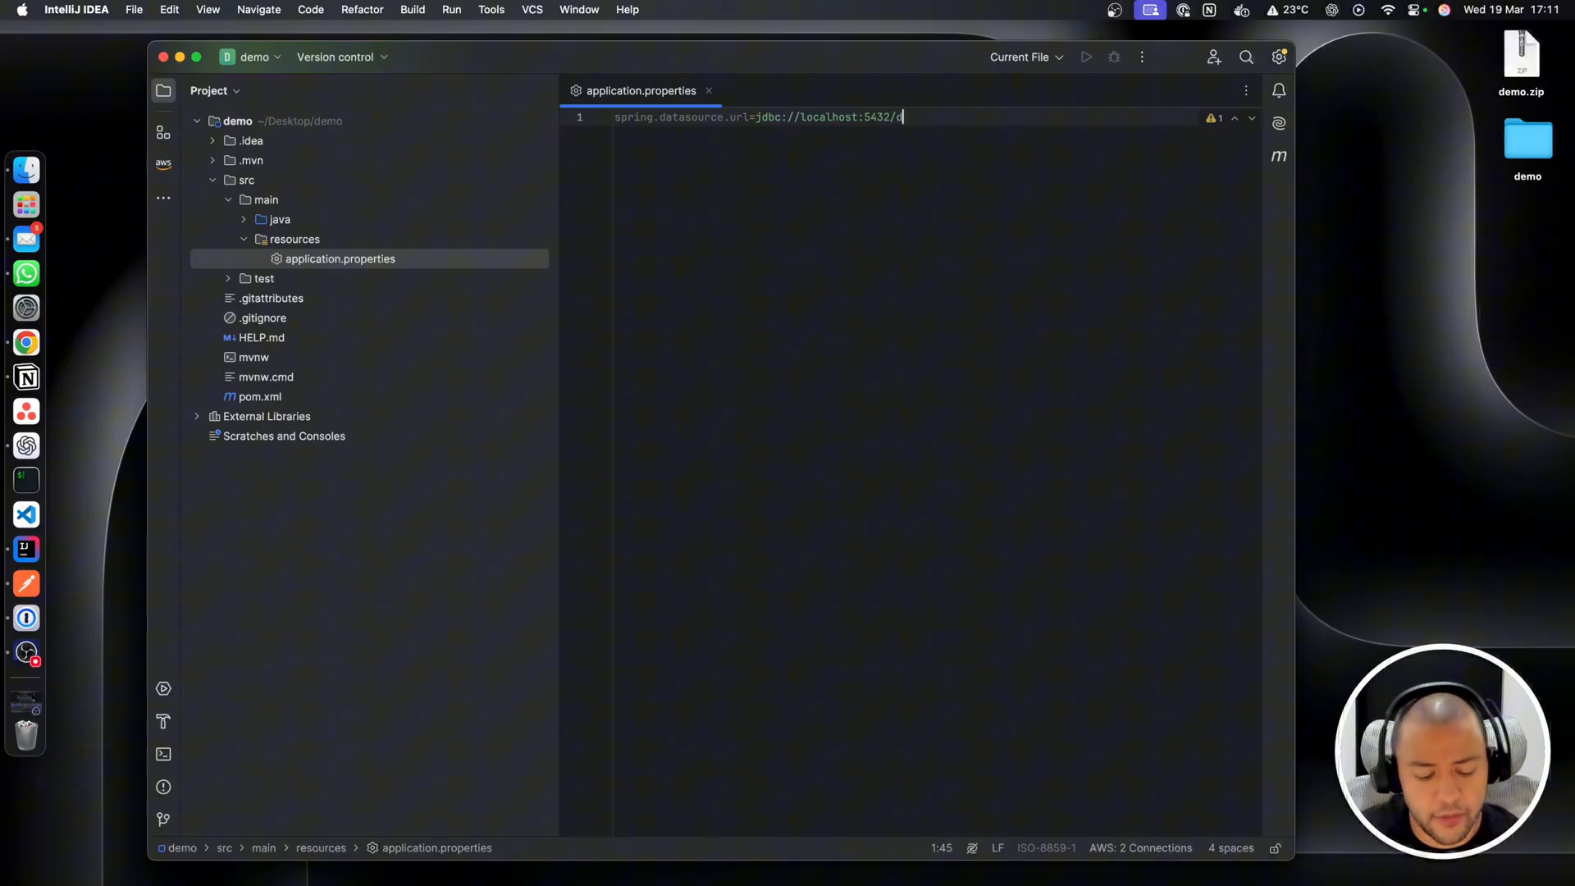
# Comment out spring.datasource.url and add app.running.environment=localhost.
pyautogui.press('Return')
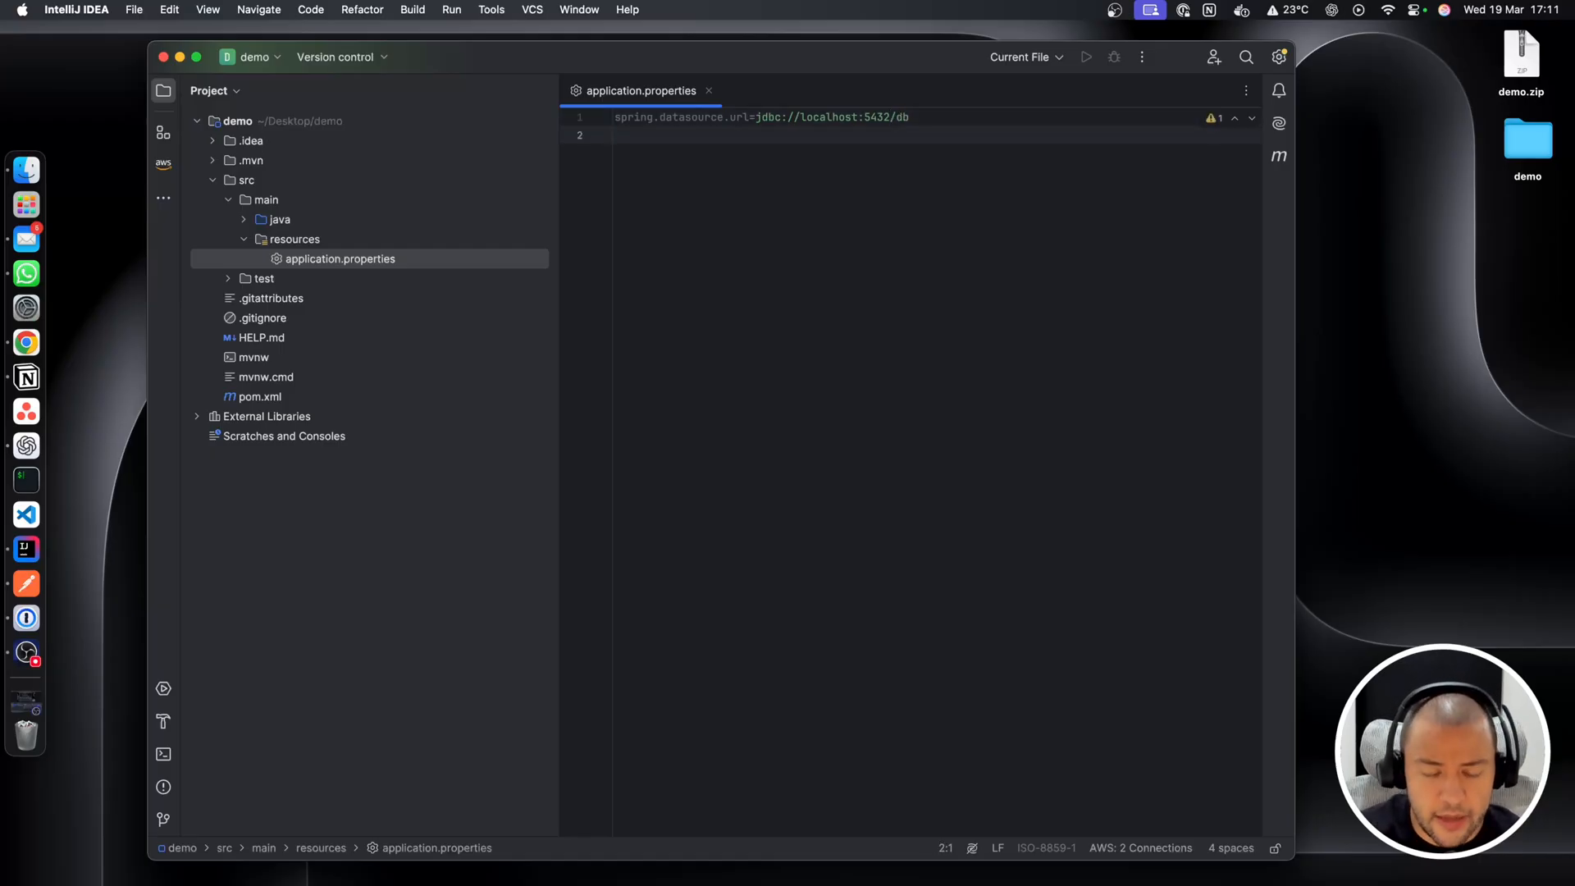
pyautogui.write('app.')
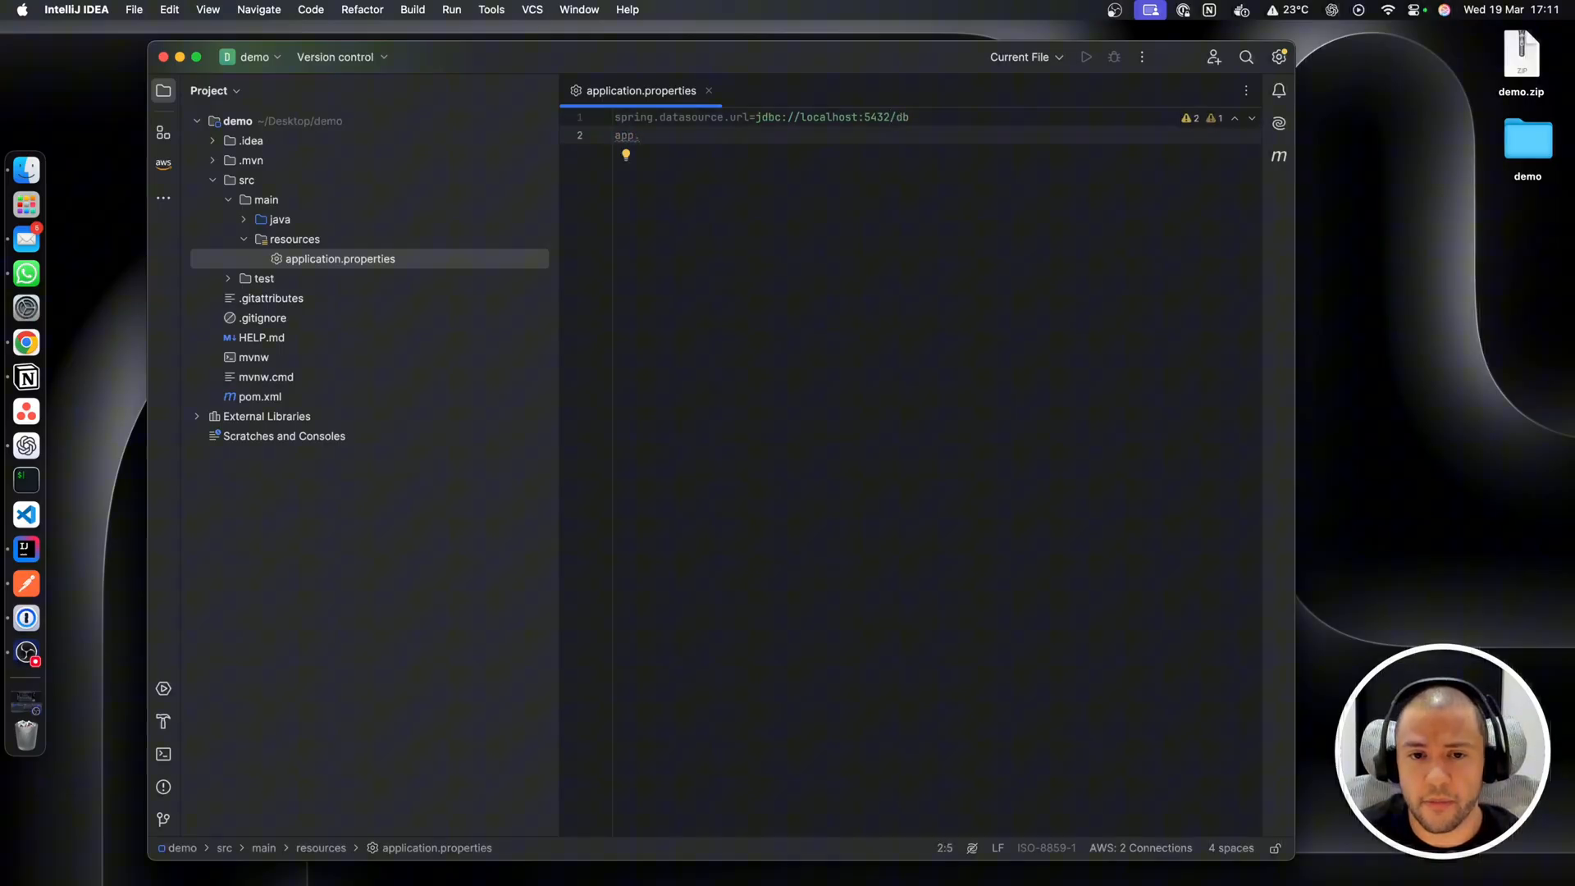
pyautogui.write('running.ena')
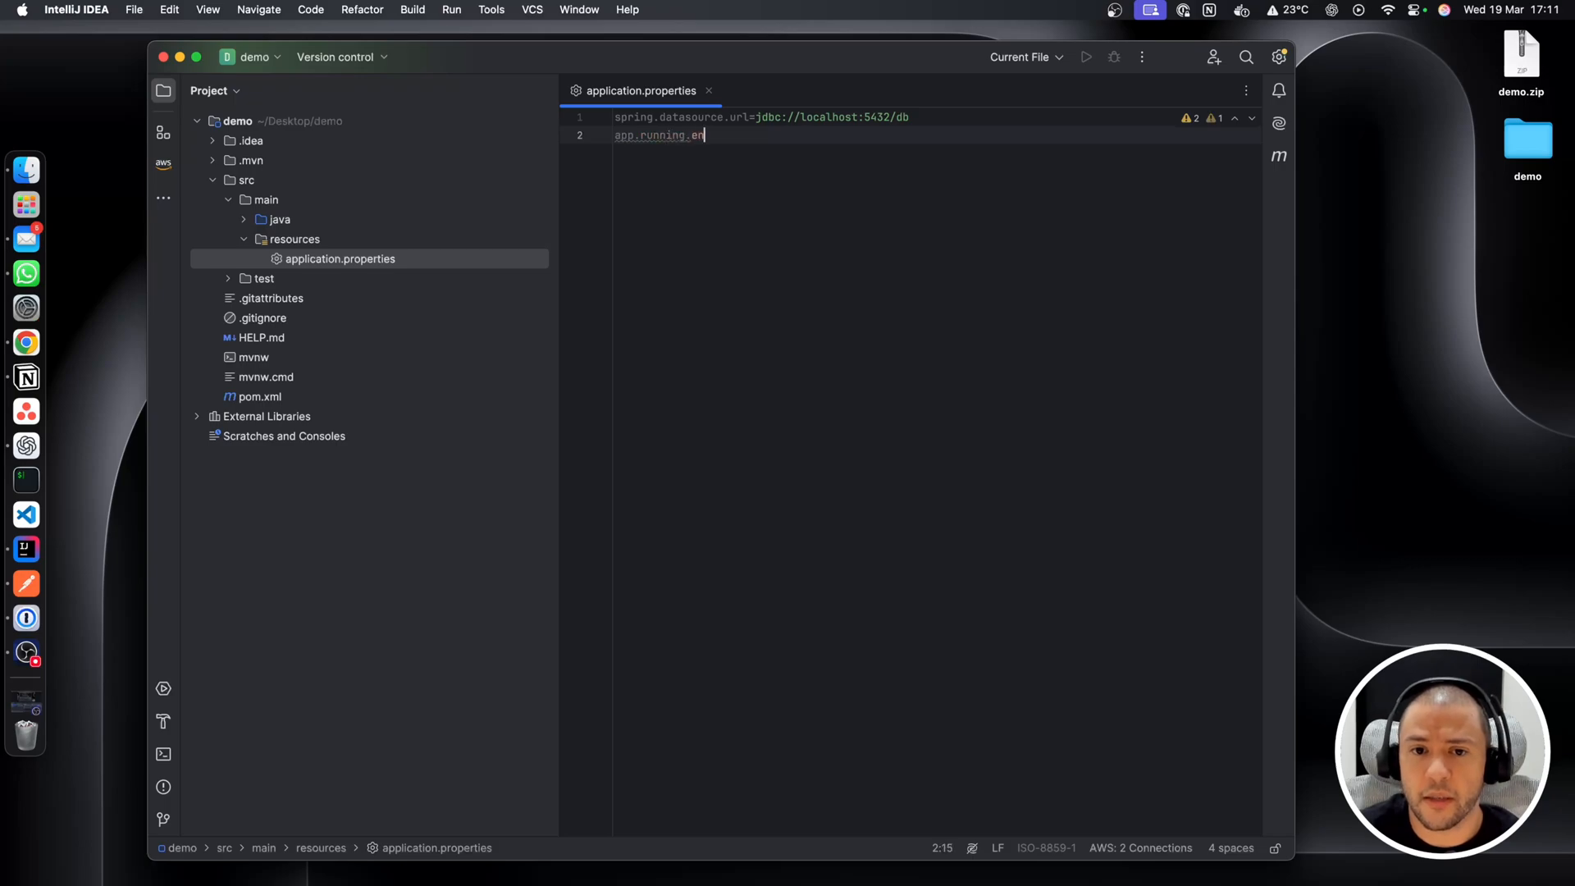
pyautogui.write('ironment=')
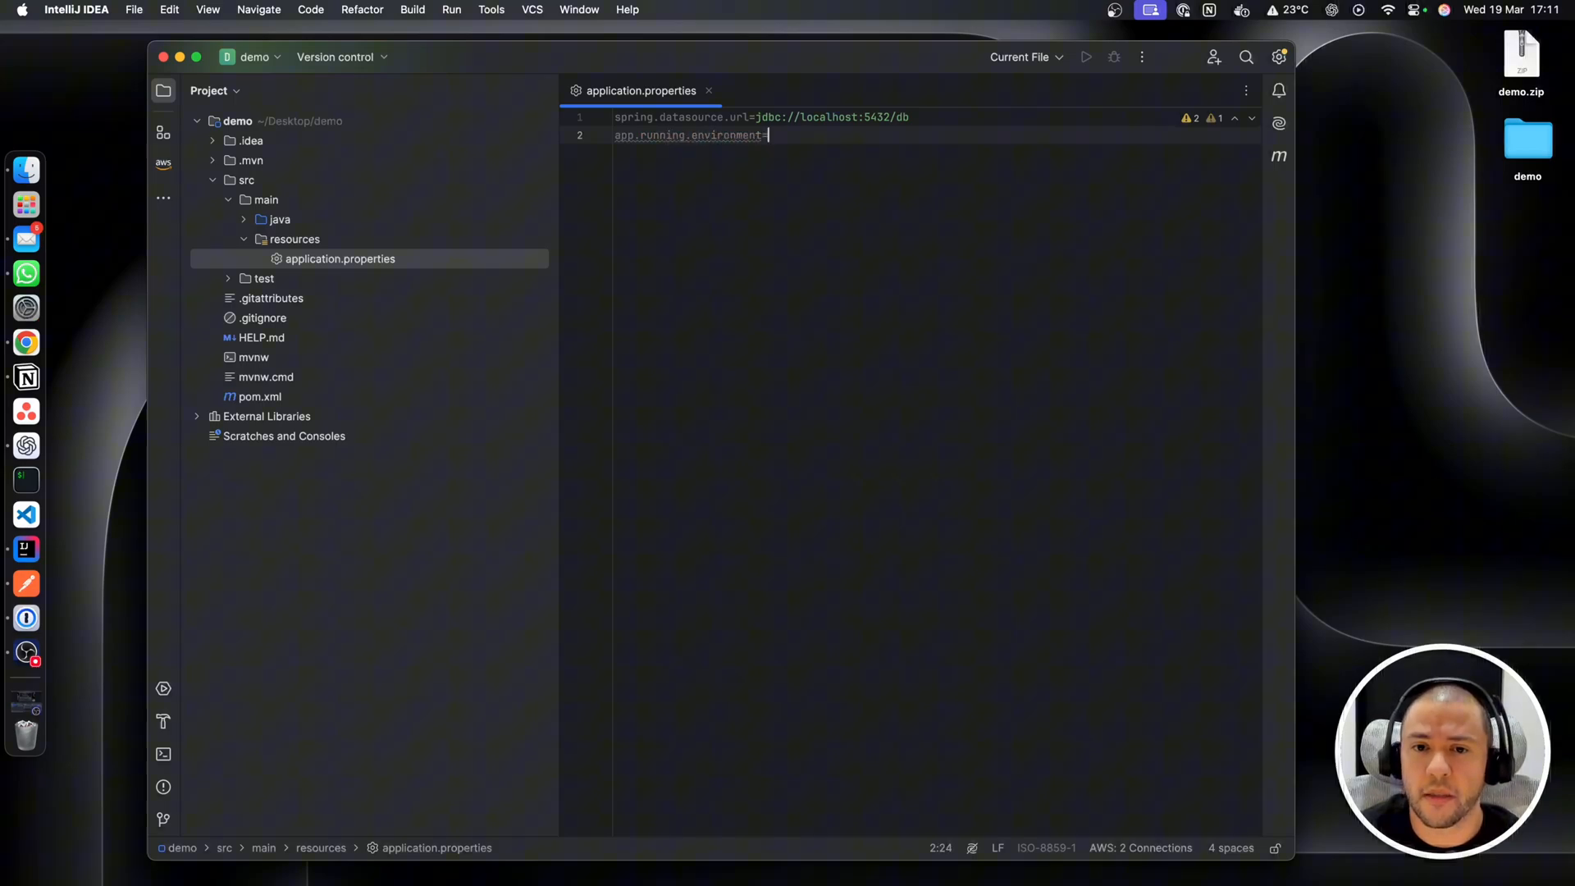
pyautogui.write('local')
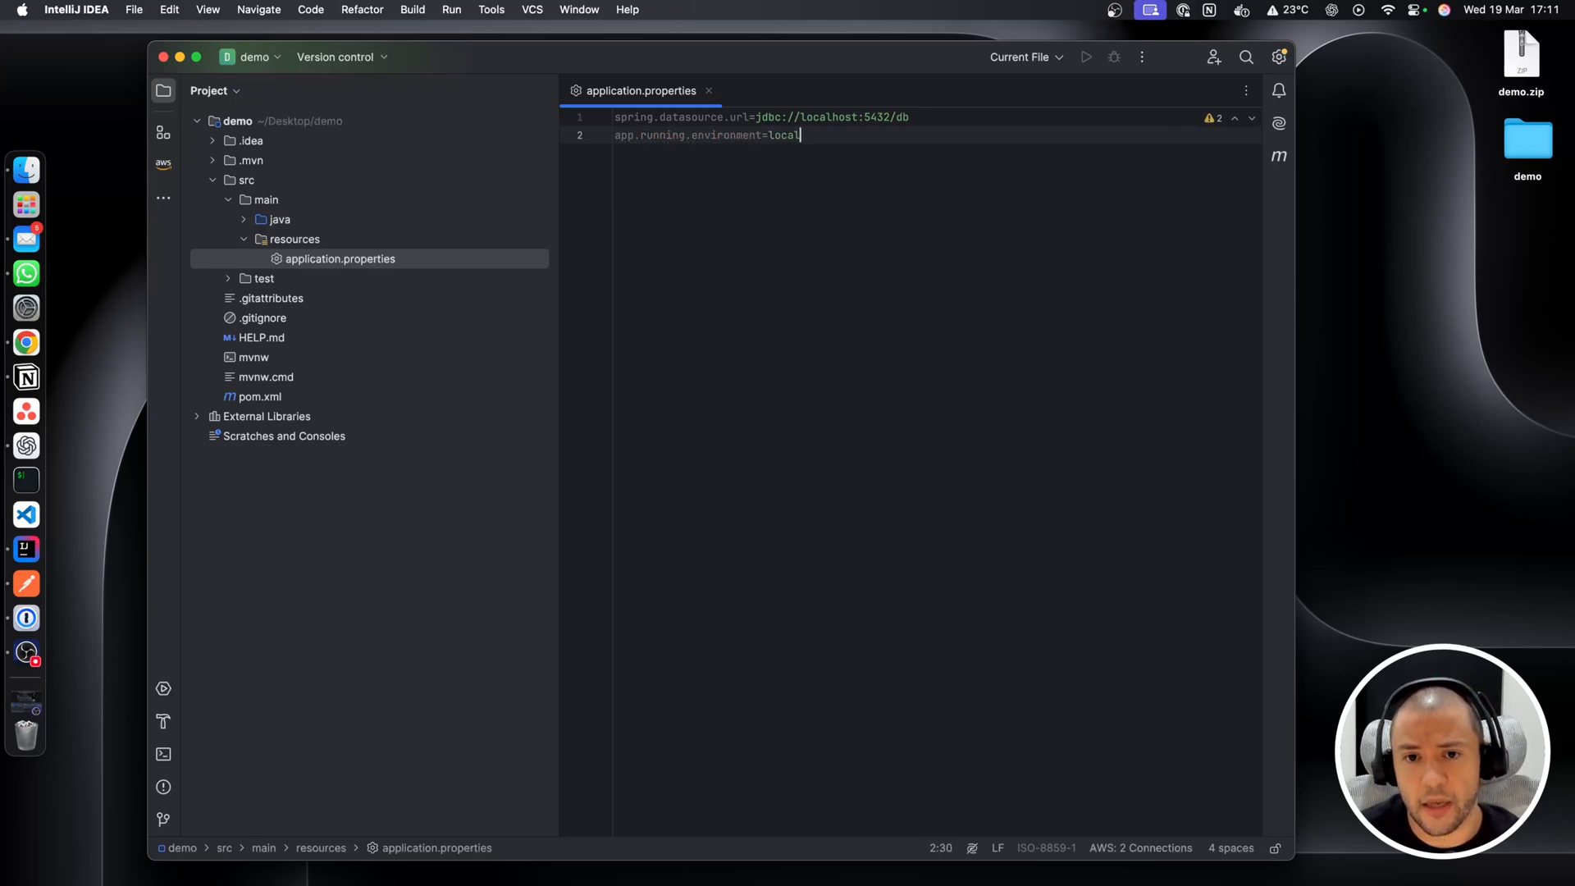
pyautogui.write('host')
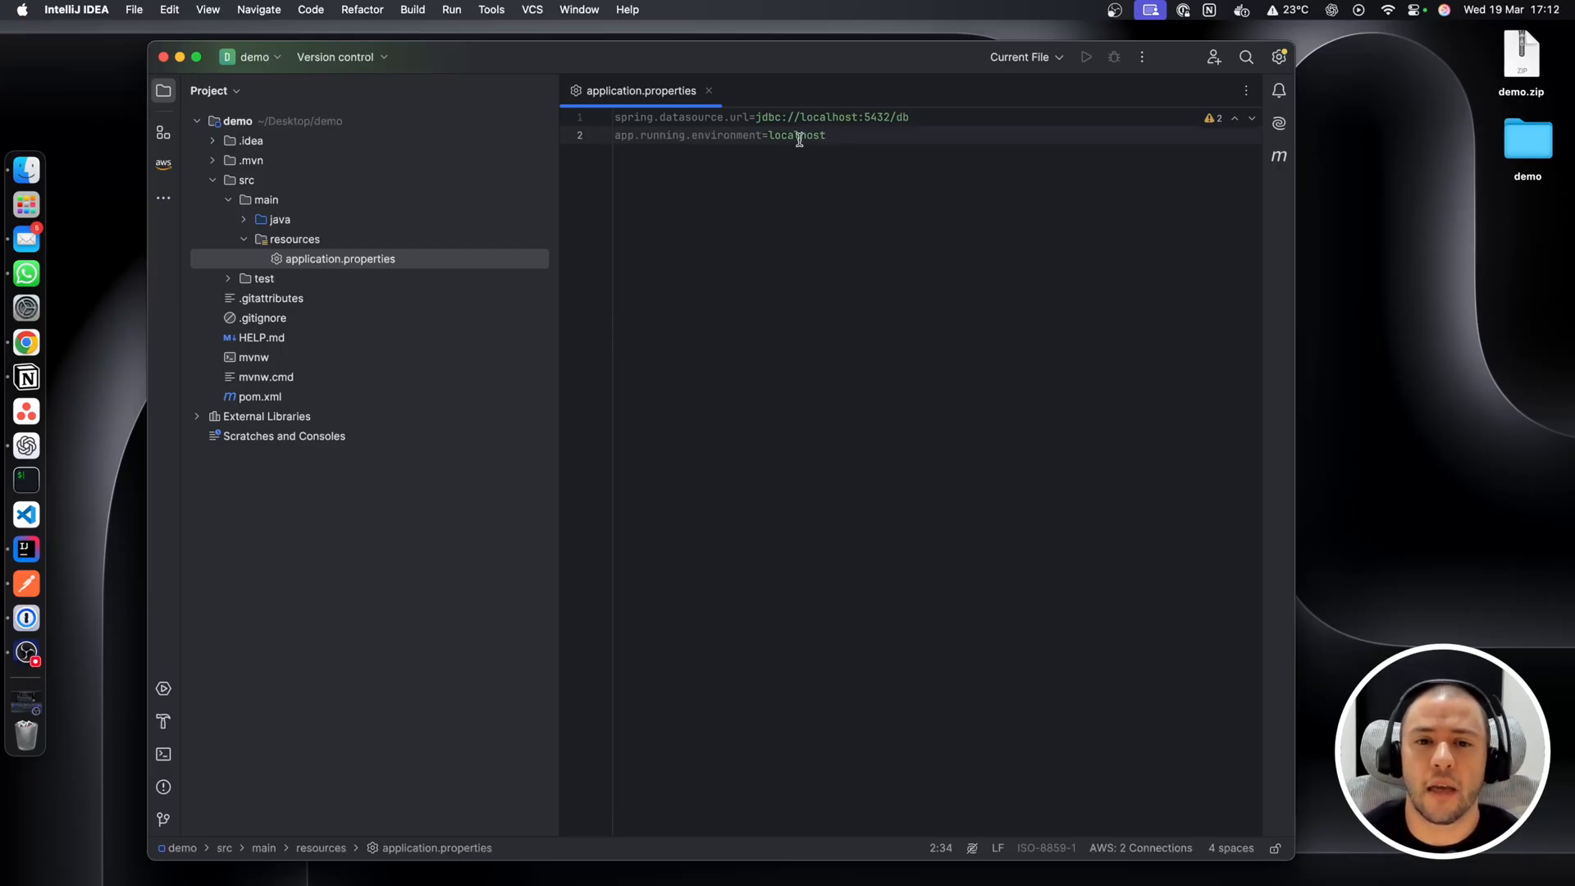
pyautogui.moveTo(767, 134); pyautogui.dragTo(623, 135)
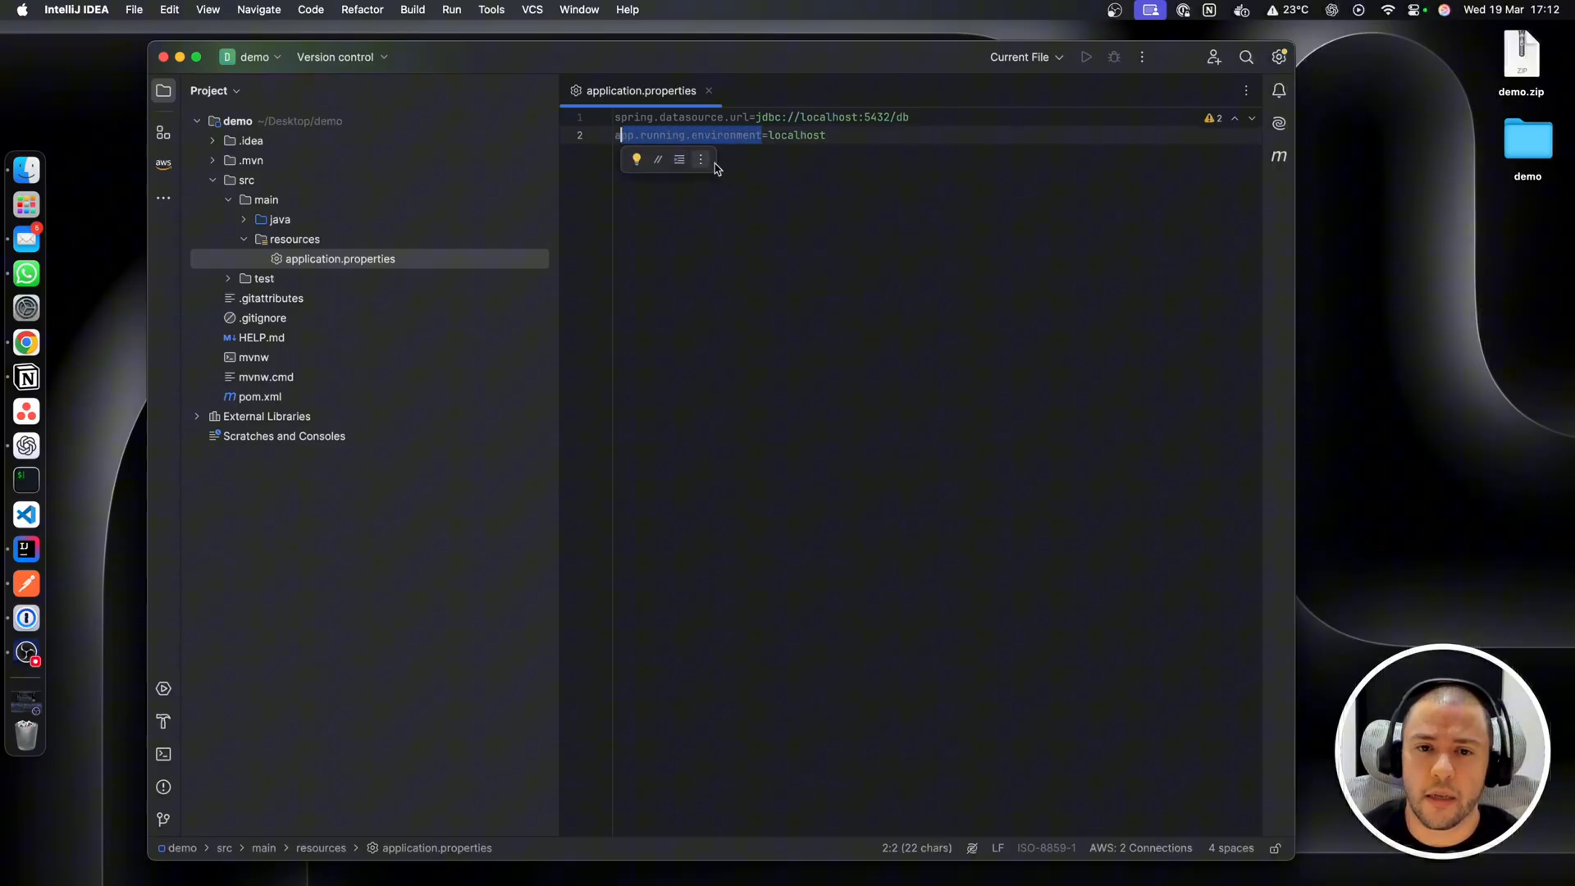
pyautogui.click(724, 135)
pyautogui.doubleClick(820, 135)
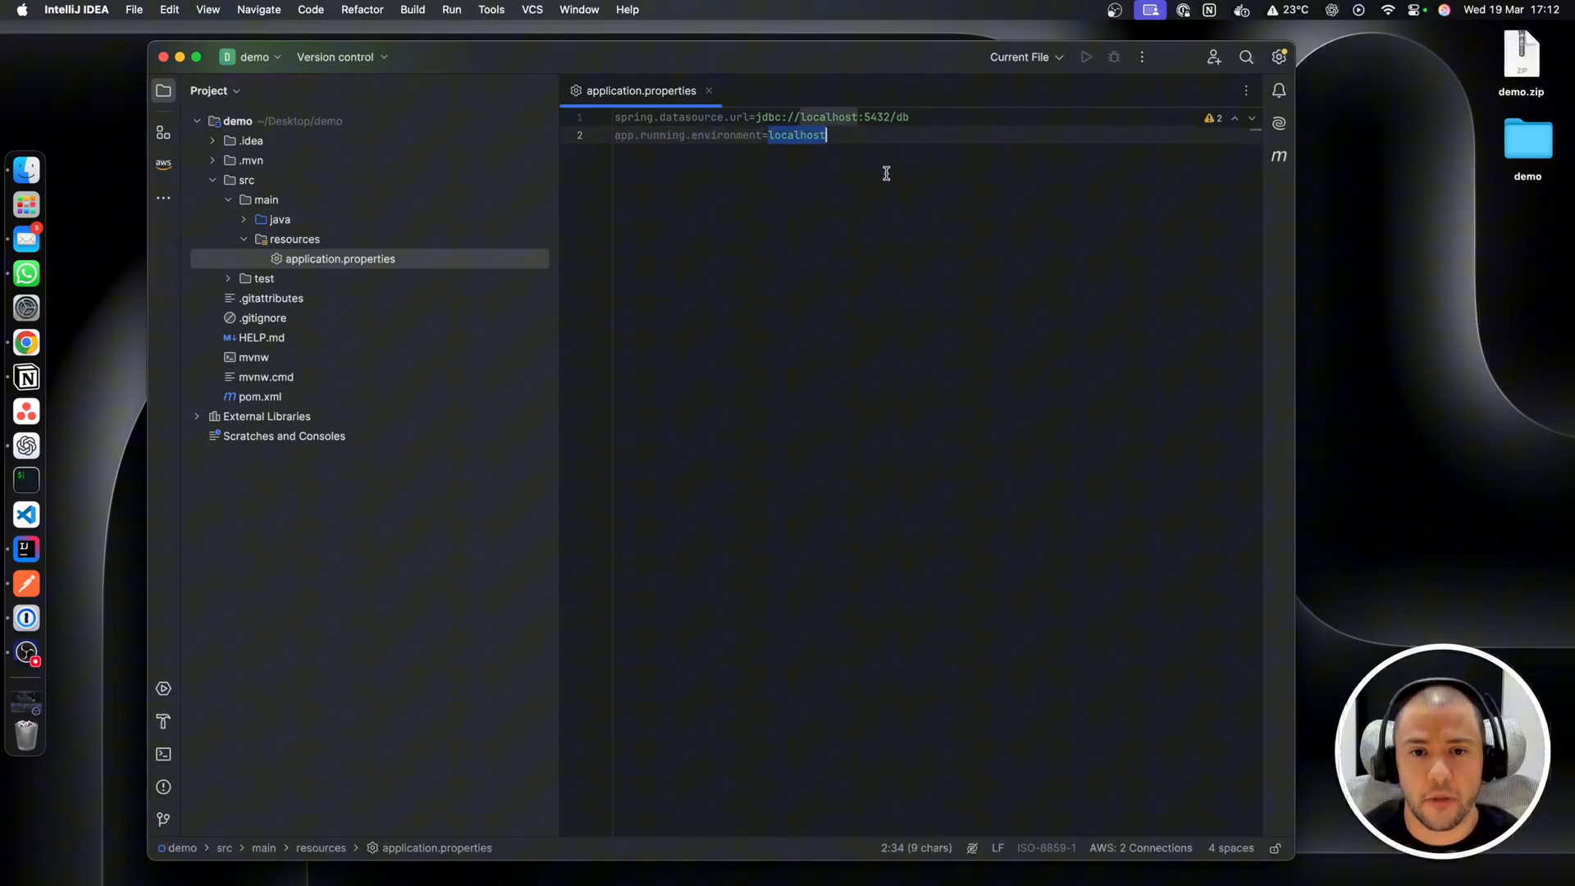
pyautogui.click(618, 117)
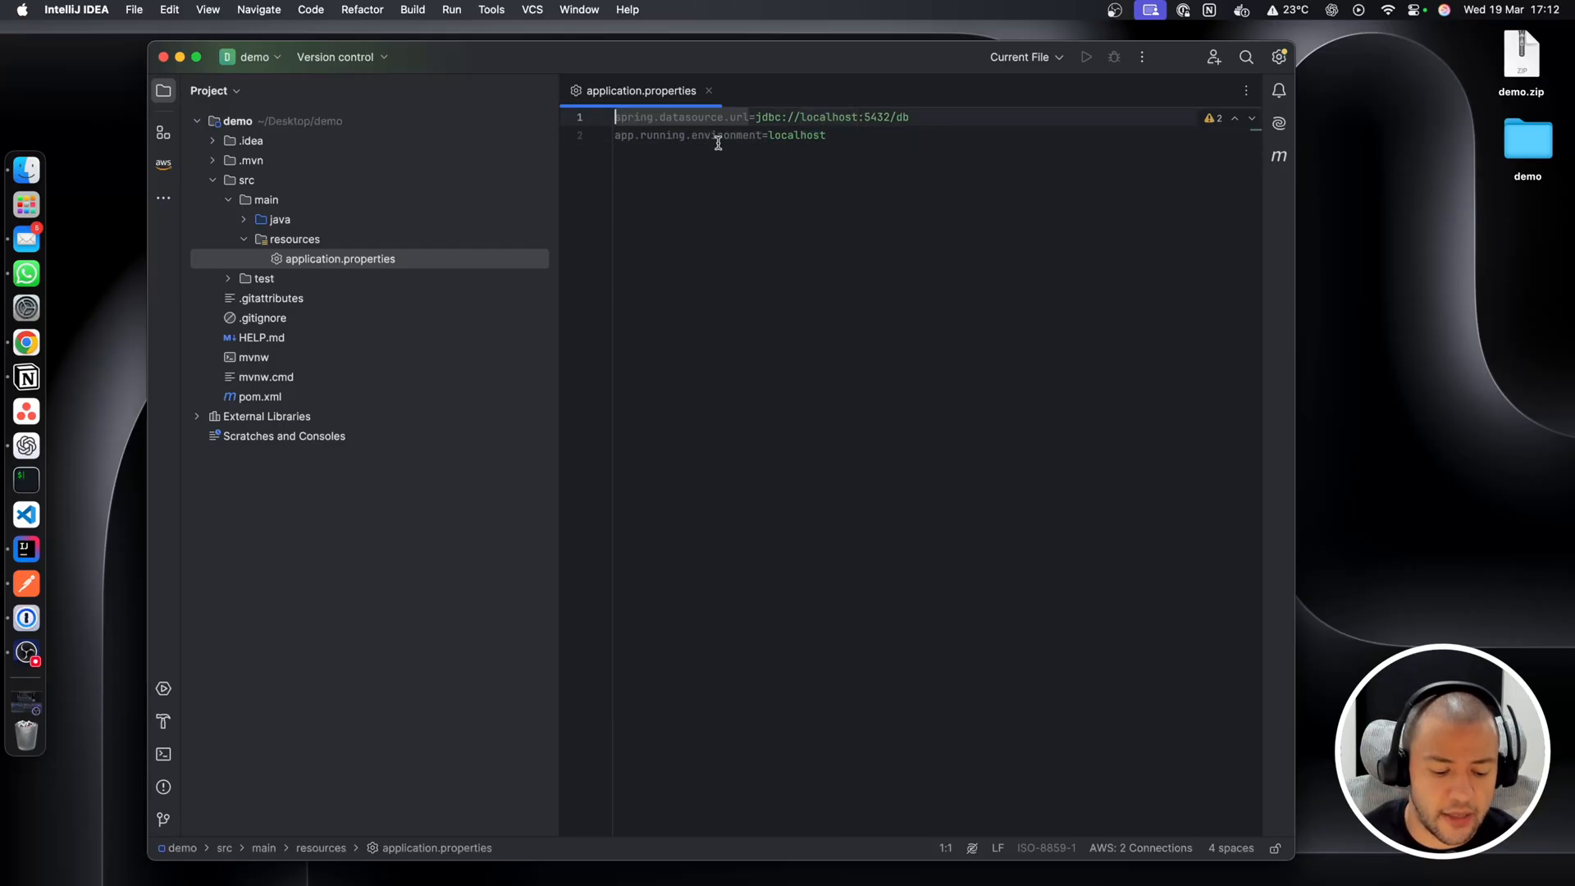
pyautogui.write('#')
pyautogui.click(777, 134)
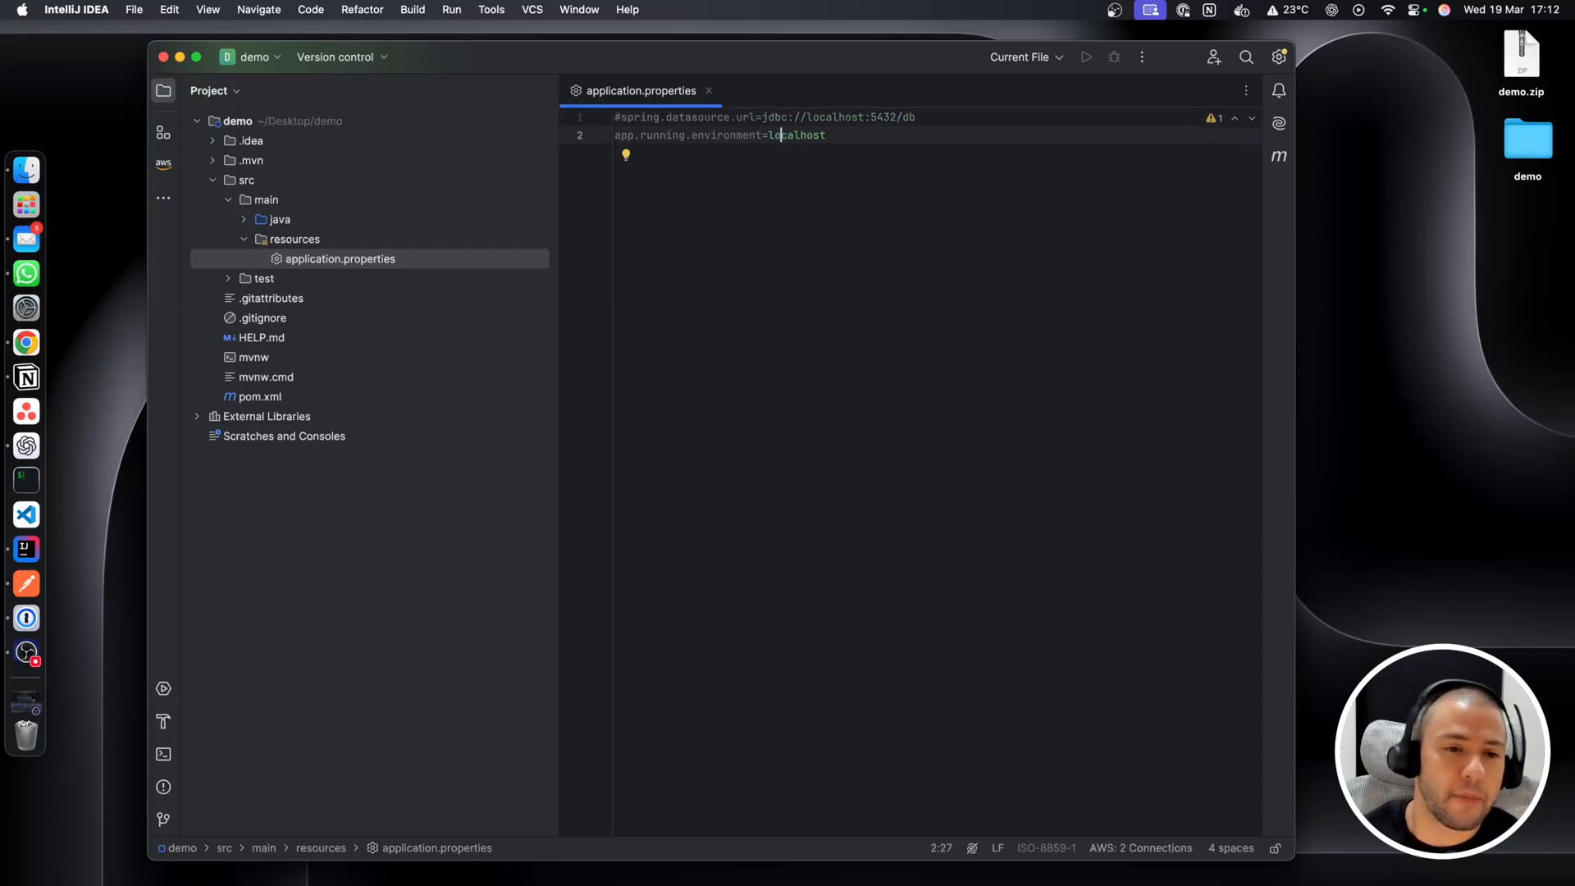
# Create a controller package inside com.example.demo.
pyautogui.click(279, 219)
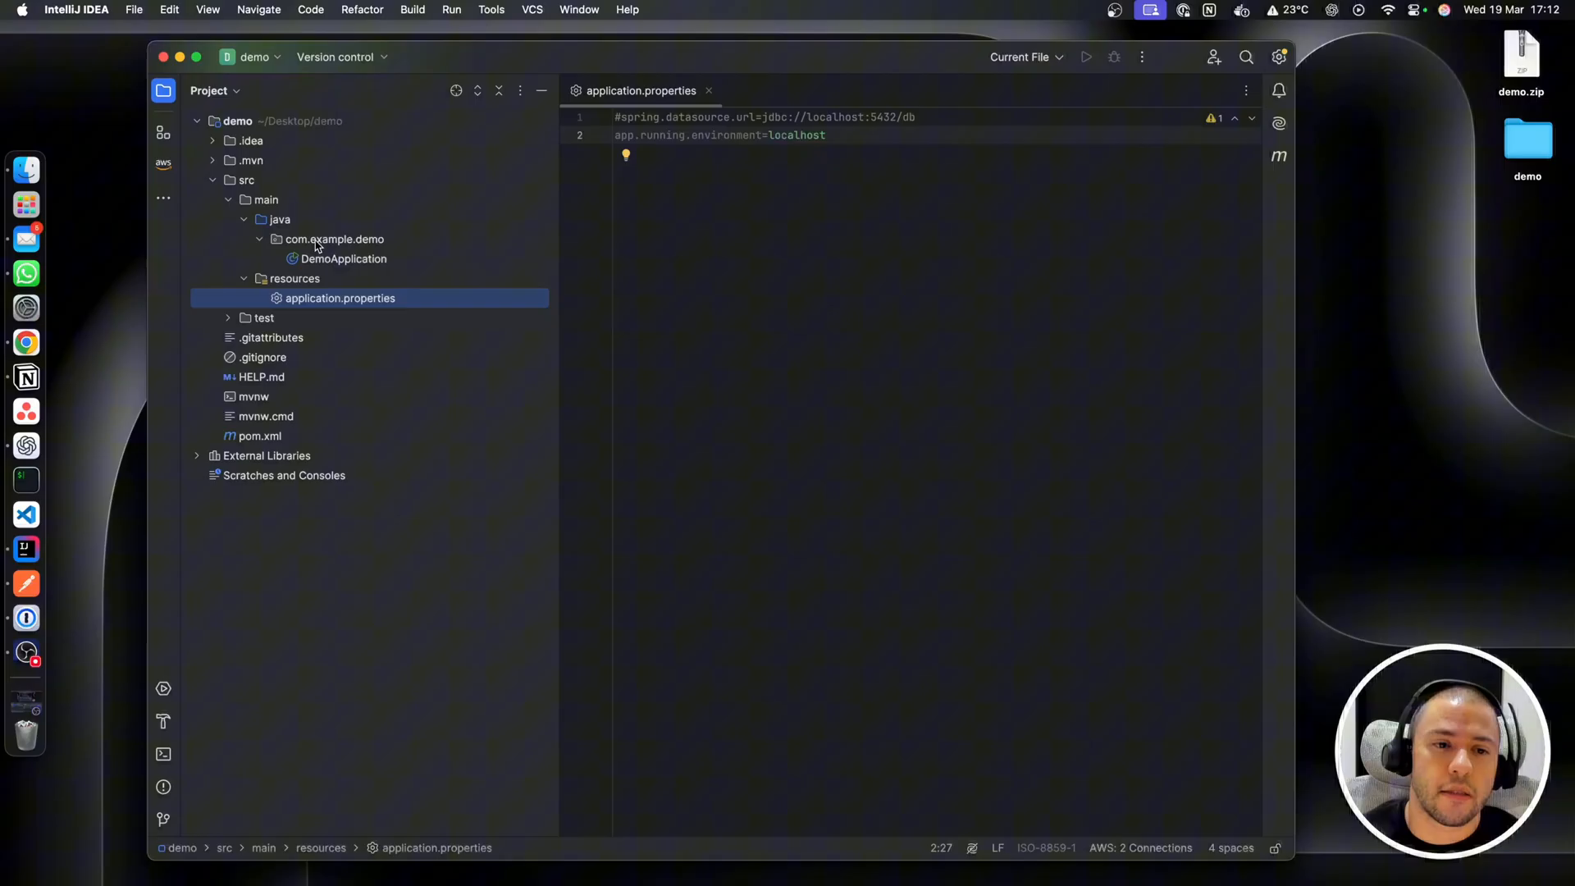
pyautogui.click(332, 240)
pyautogui.press('super+n')
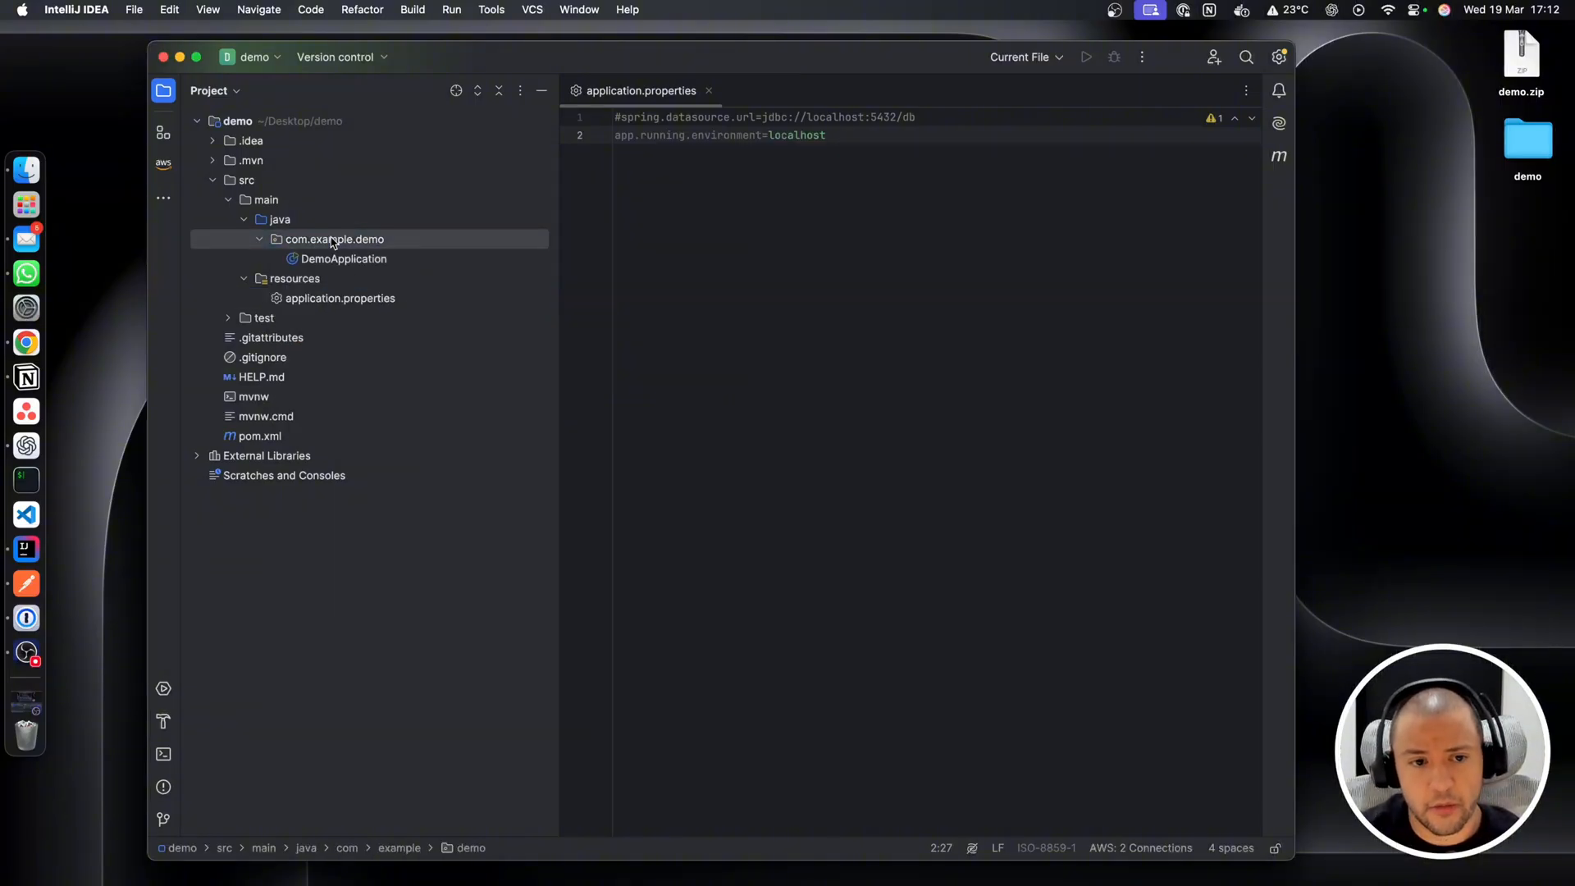
pyautogui.write('ller')
pyautogui.press('Return')
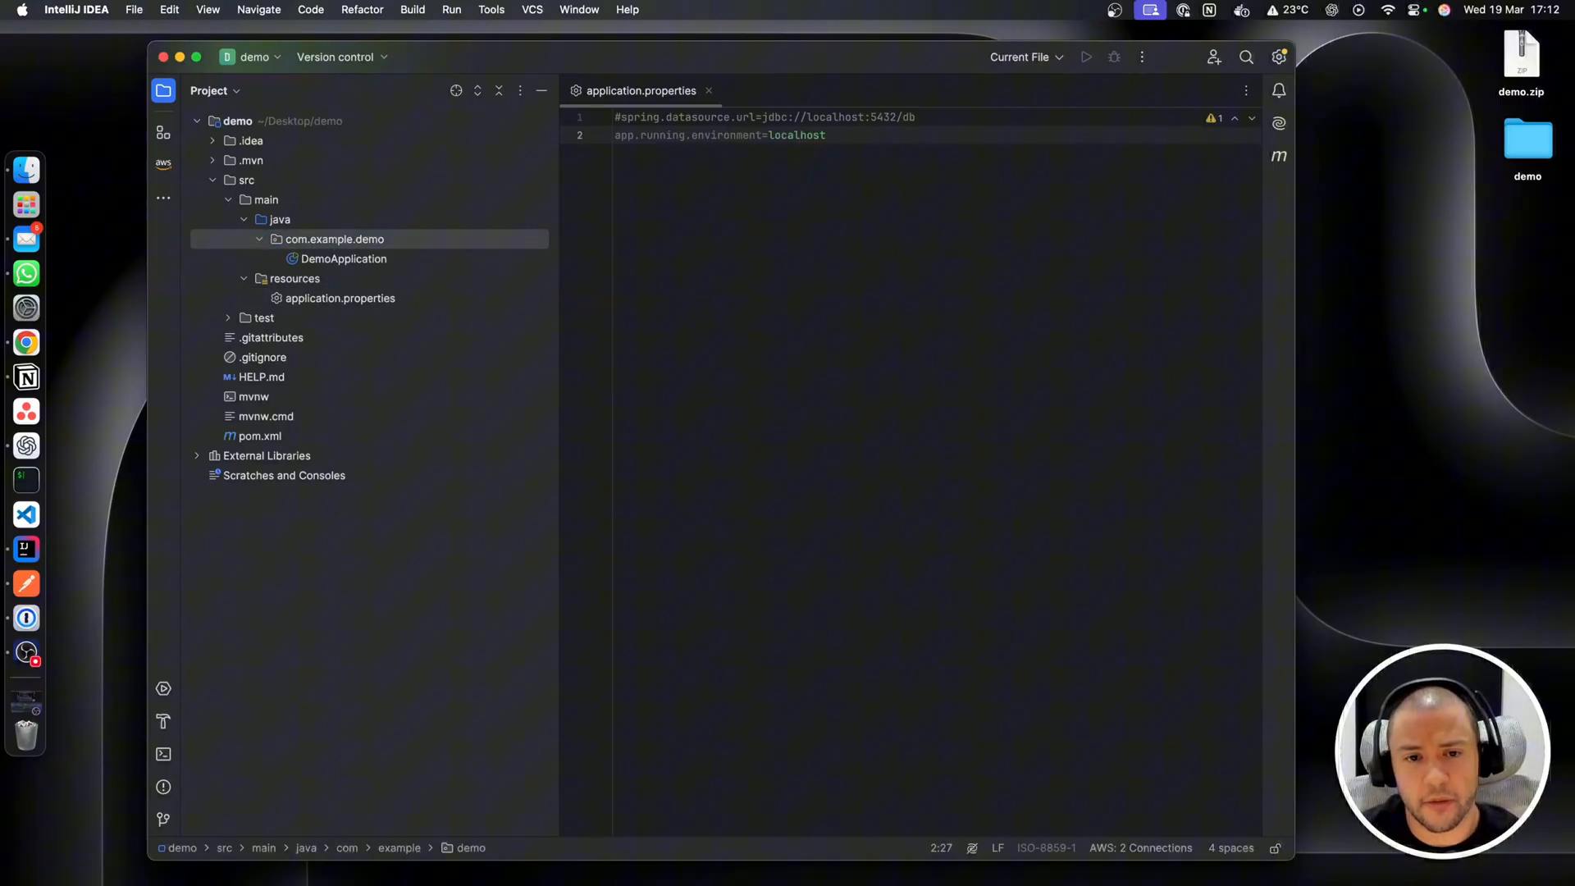
# Create the EnvController class in the controller package and make room for annotations.
pyautogui.press('super+n')
pyautogui.write('C')
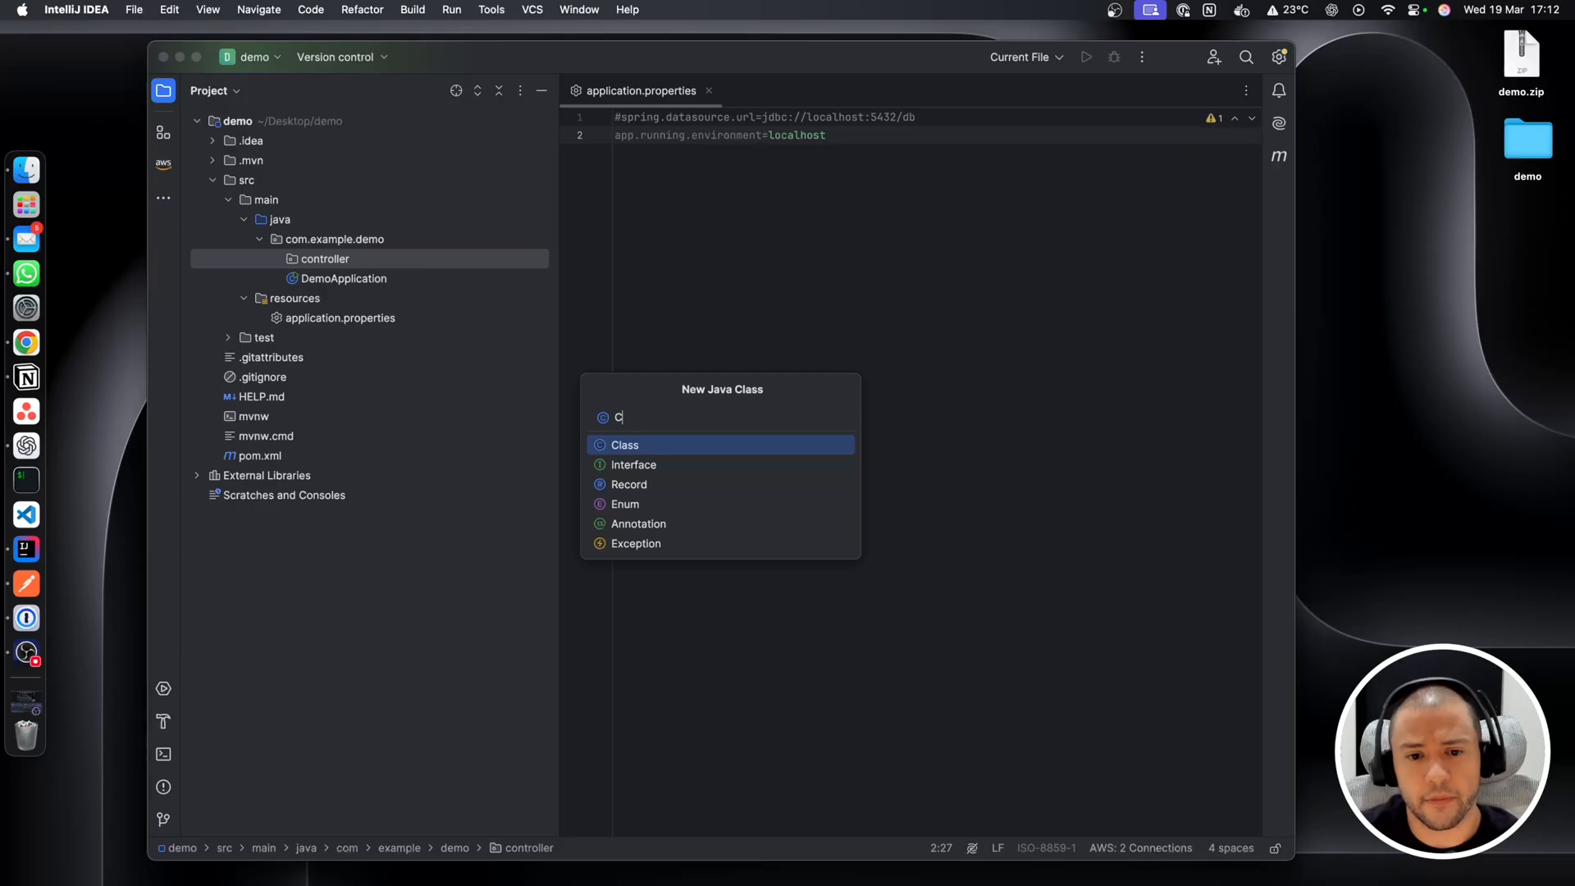
pyautogui.press('BackSpace')
pyautogui.write('Orde')
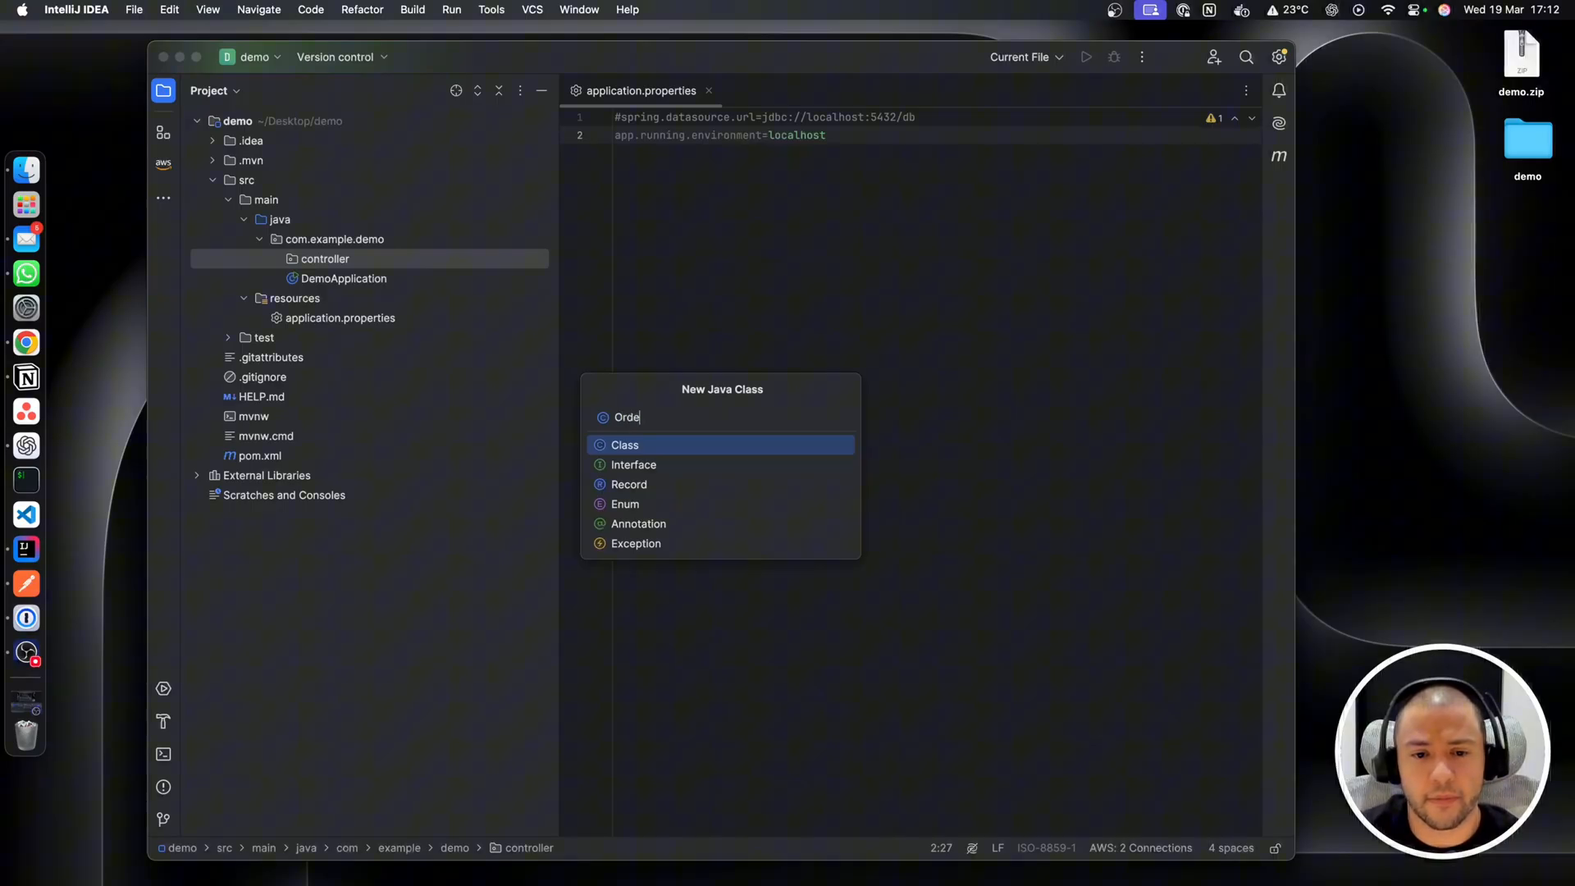
pyautogui.press('BackSpace')
pyautogui.press('BackSpace')
pyautogui.write('Env')
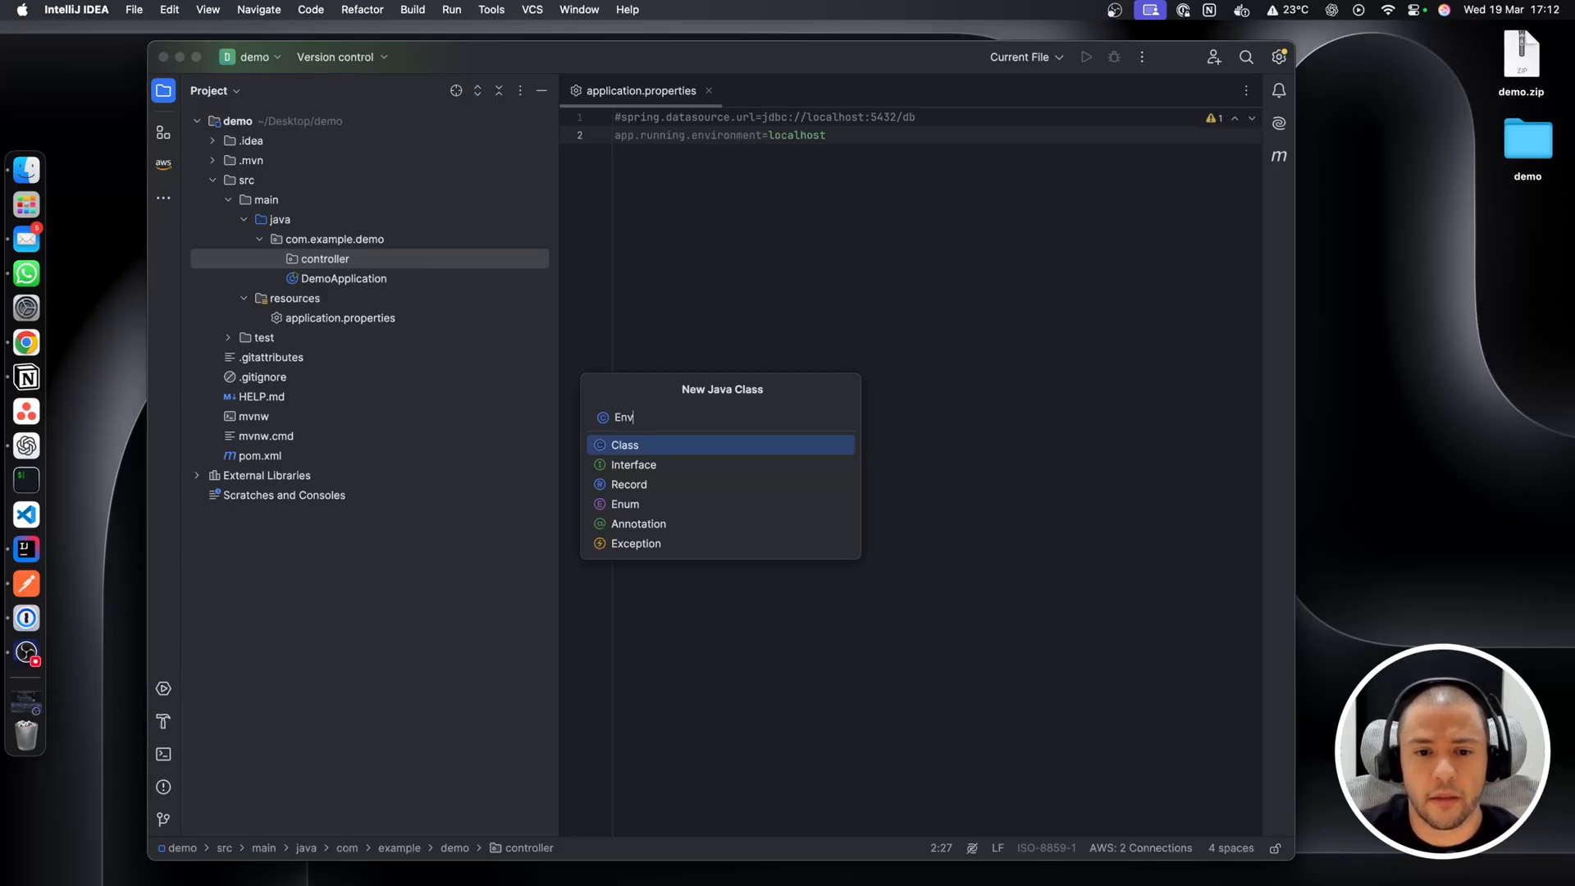
pyautogui.write('ller')
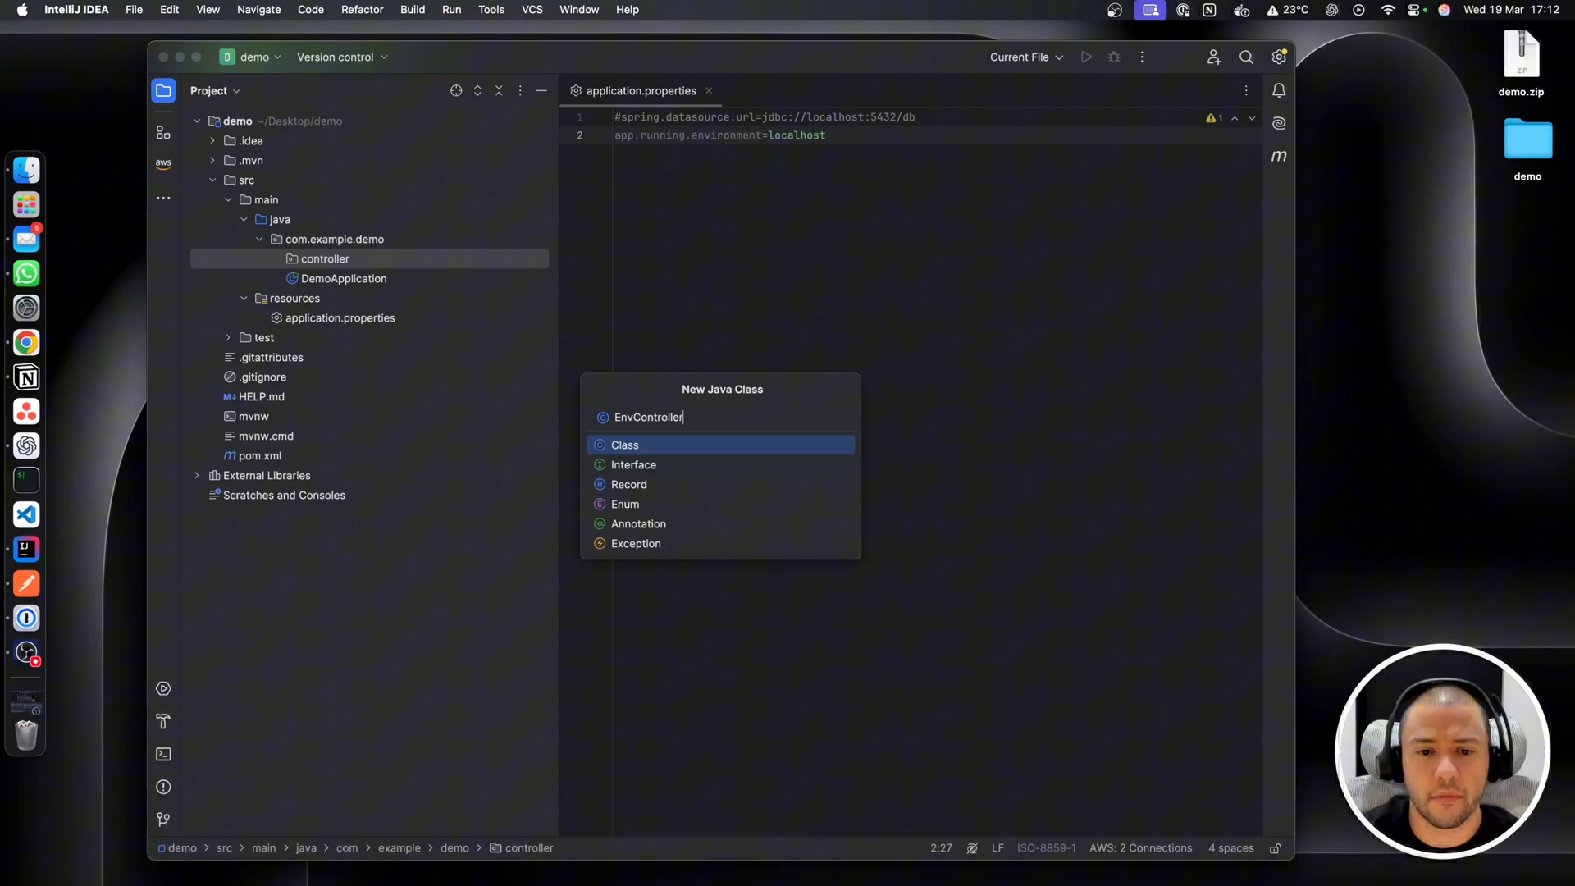
pyautogui.press('Return')
pyautogui.press('Up')
pyautogui.press('Return')
pyautogui.write('@Re')
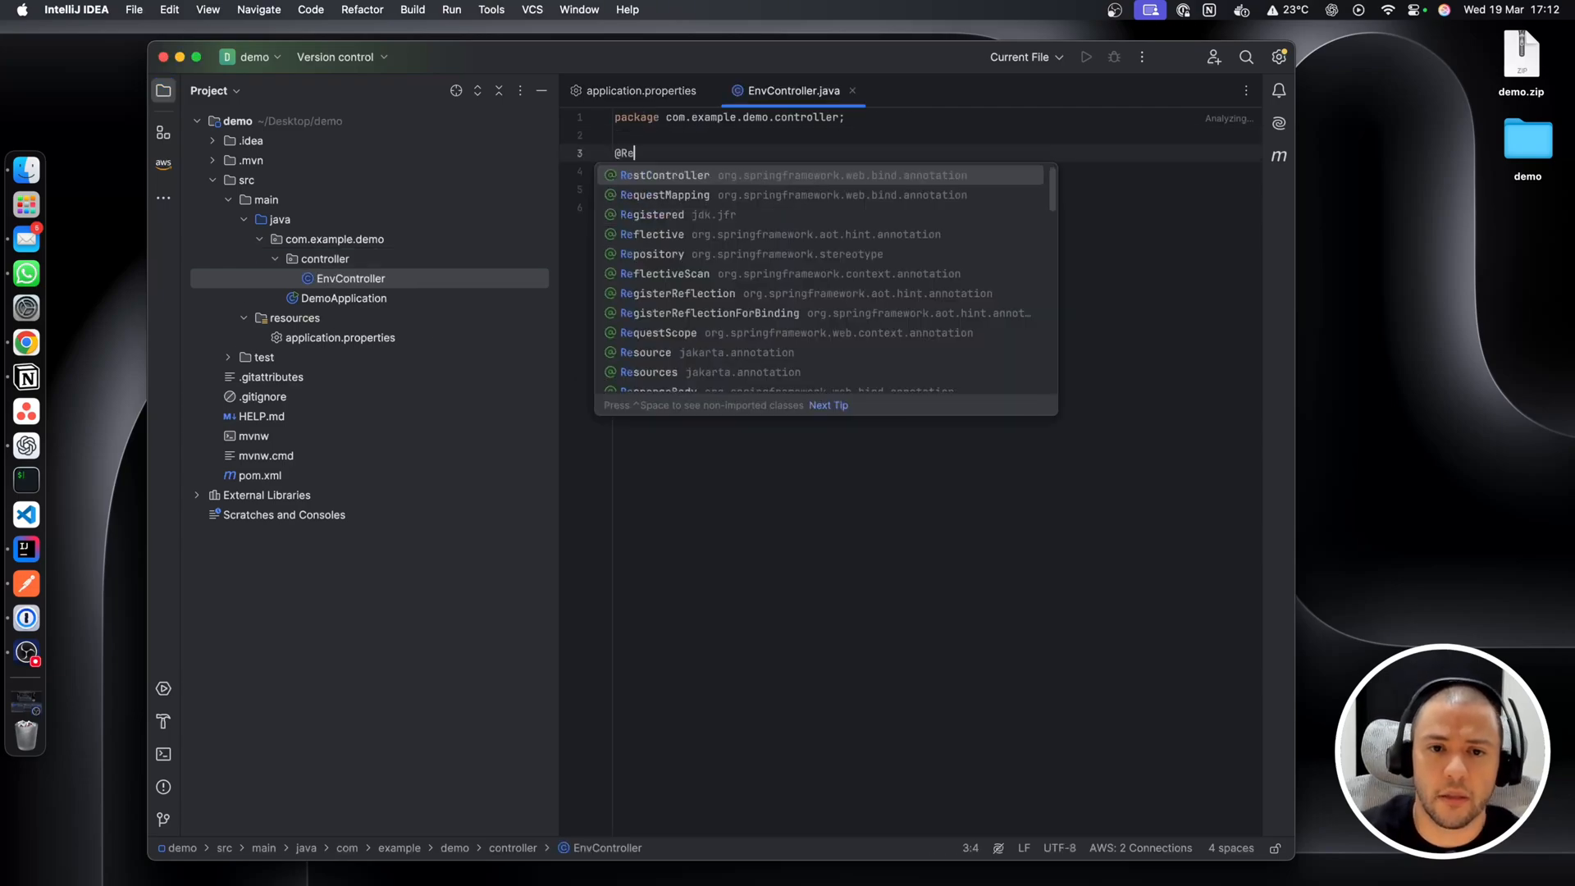
# Annotate EnvController as a REST controller at /envs with a /running GET method returning ResponseEntity.
pyautogui.press('Return')
pyautogui.press('Return')
pyautogui.write('@Req')
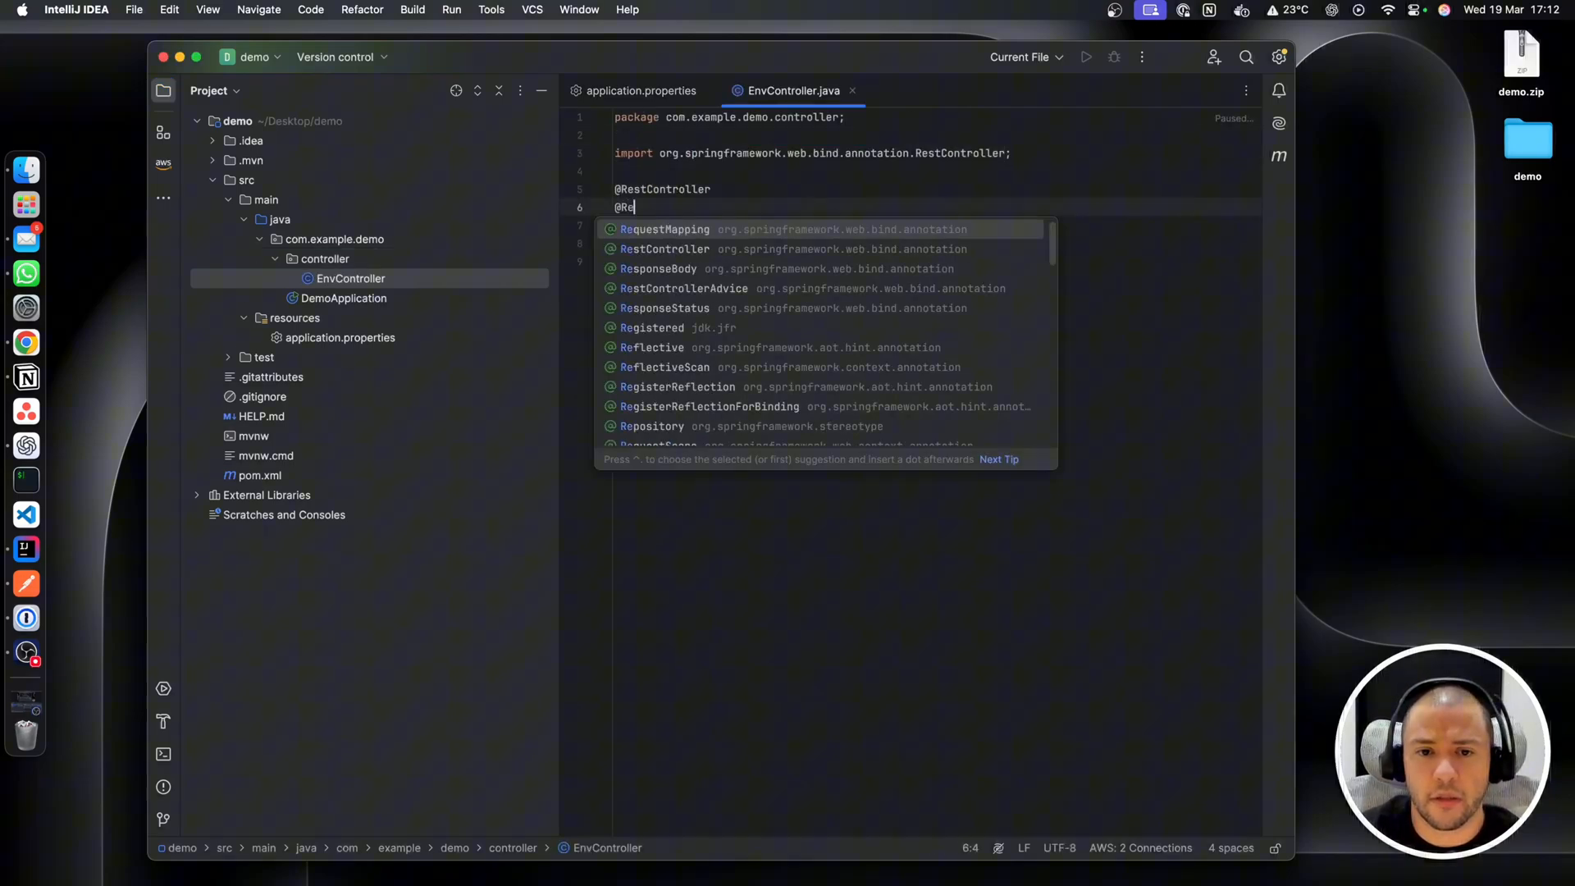
pyautogui.press('Return')
pyautogui.write('(')
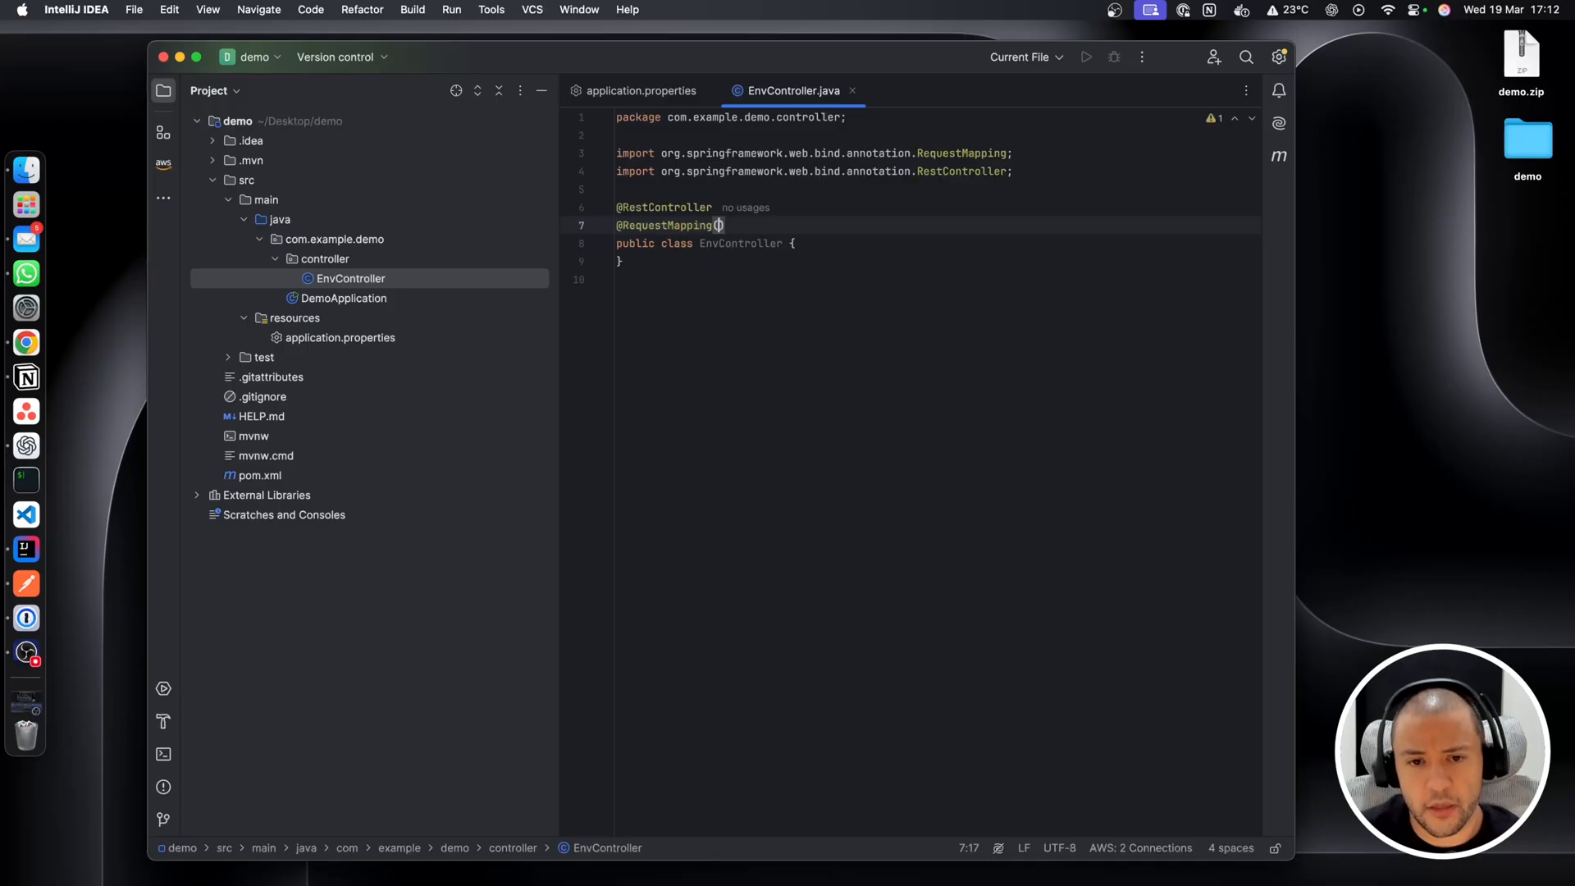
pyautogui.write('"/')
pyautogui.write('envs')
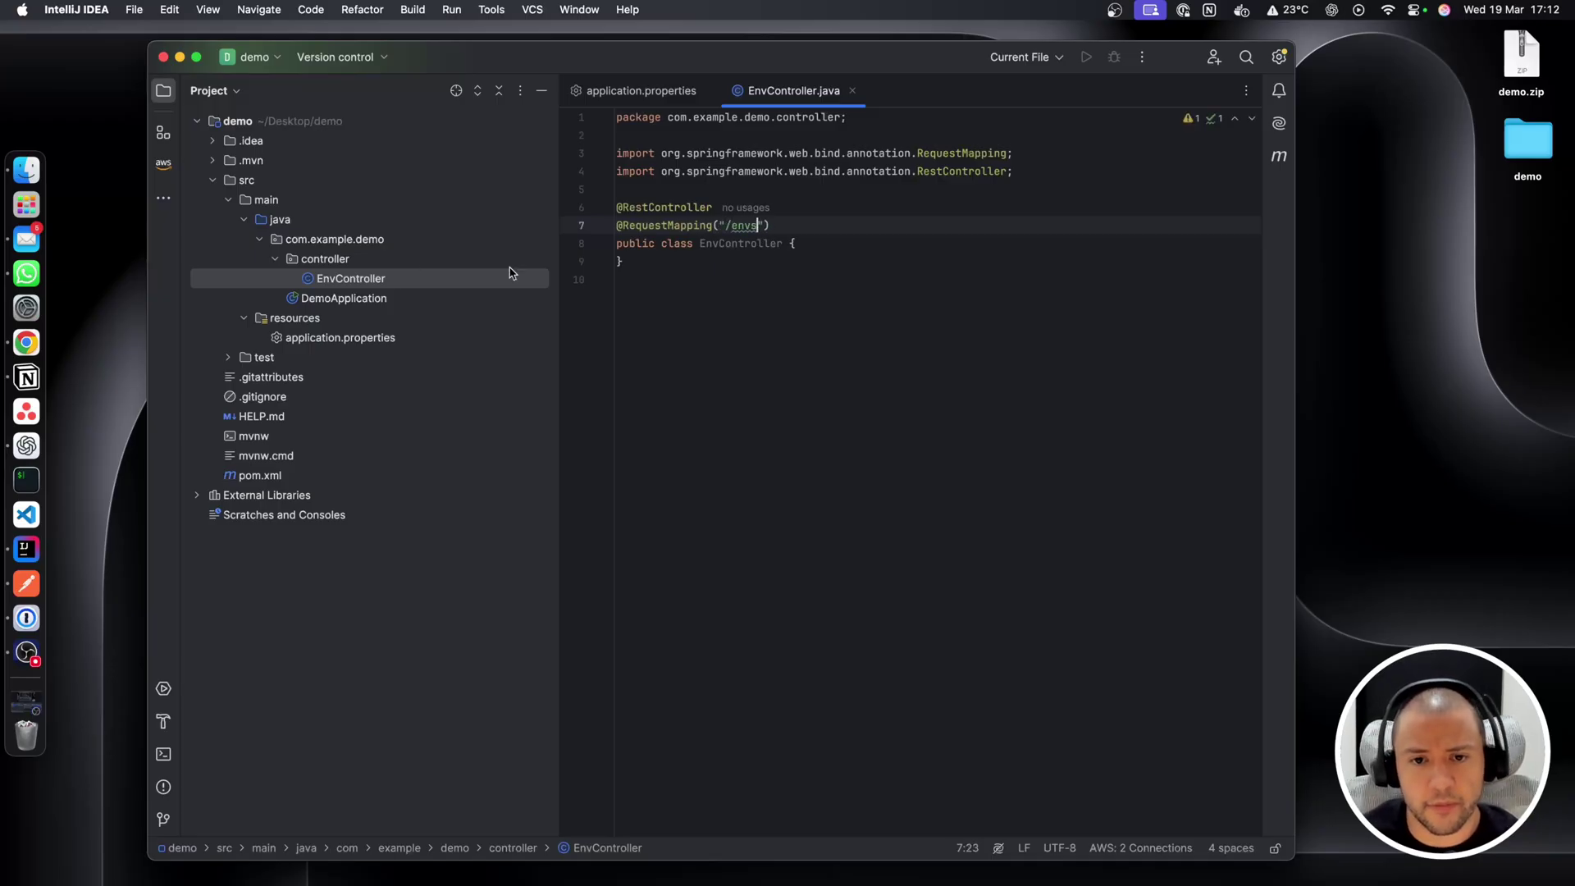
pyautogui.click(800, 243)
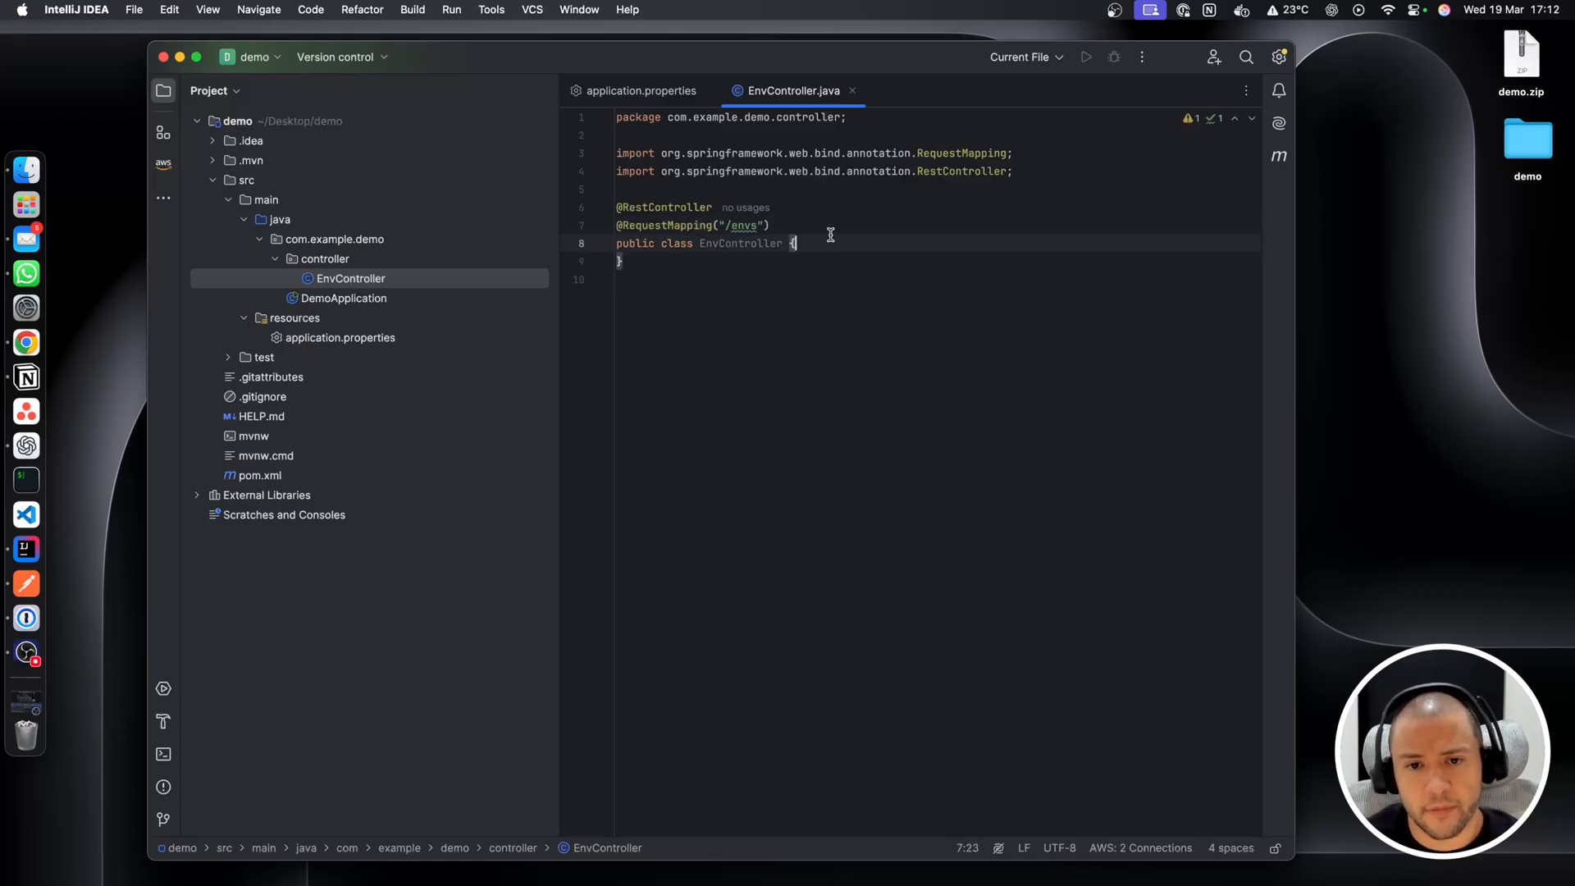
pyautogui.press('Return')
pyautogui.press('Return')
pyautogui.write('@Get')
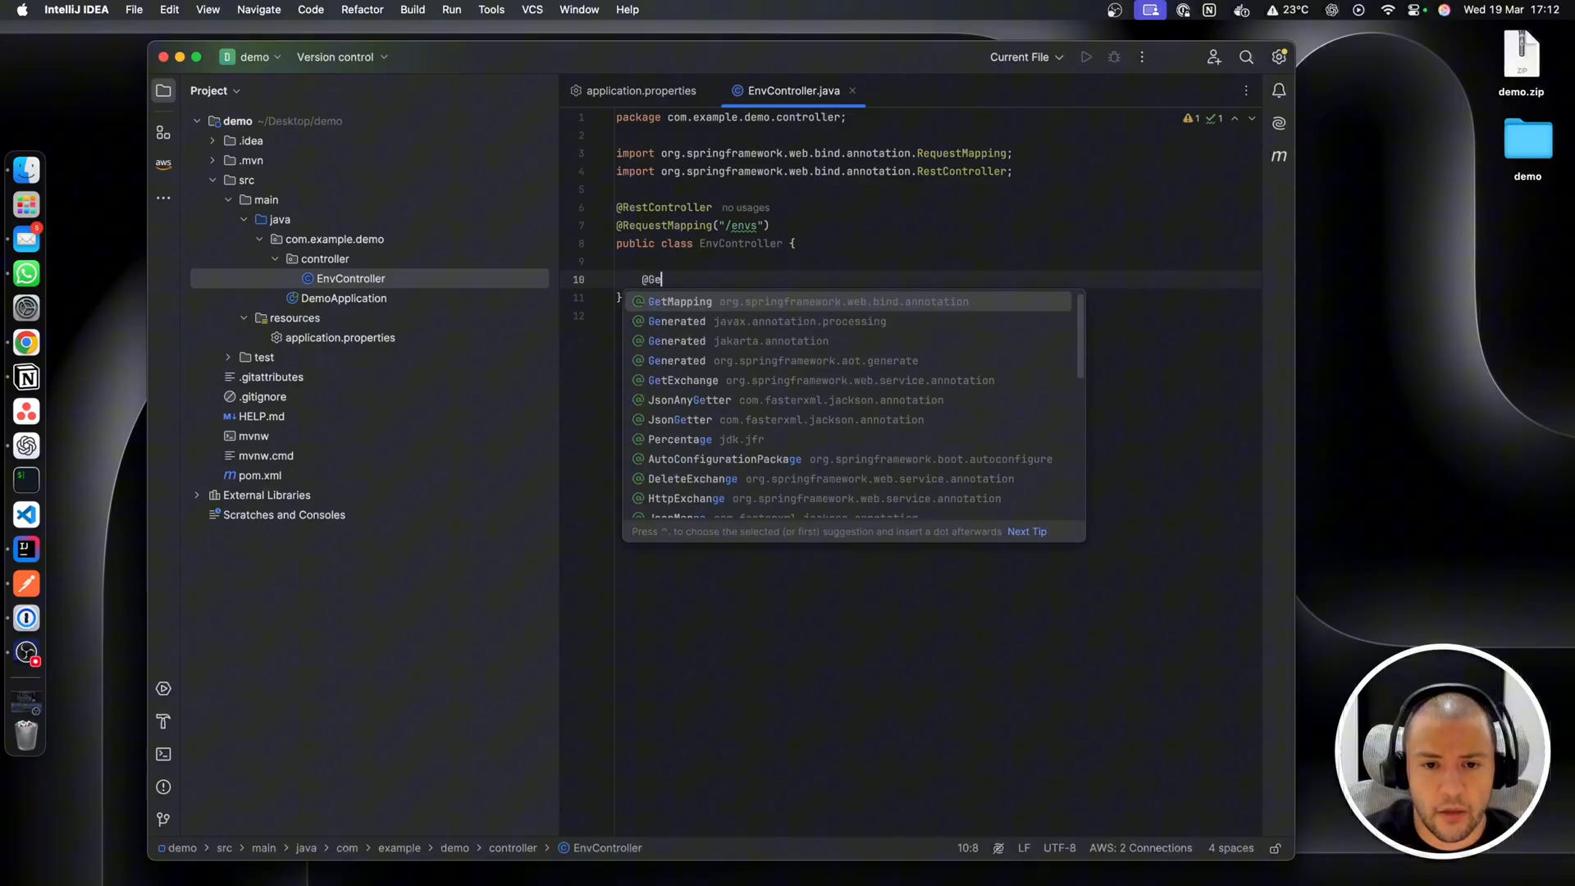
pyautogui.press('Return')
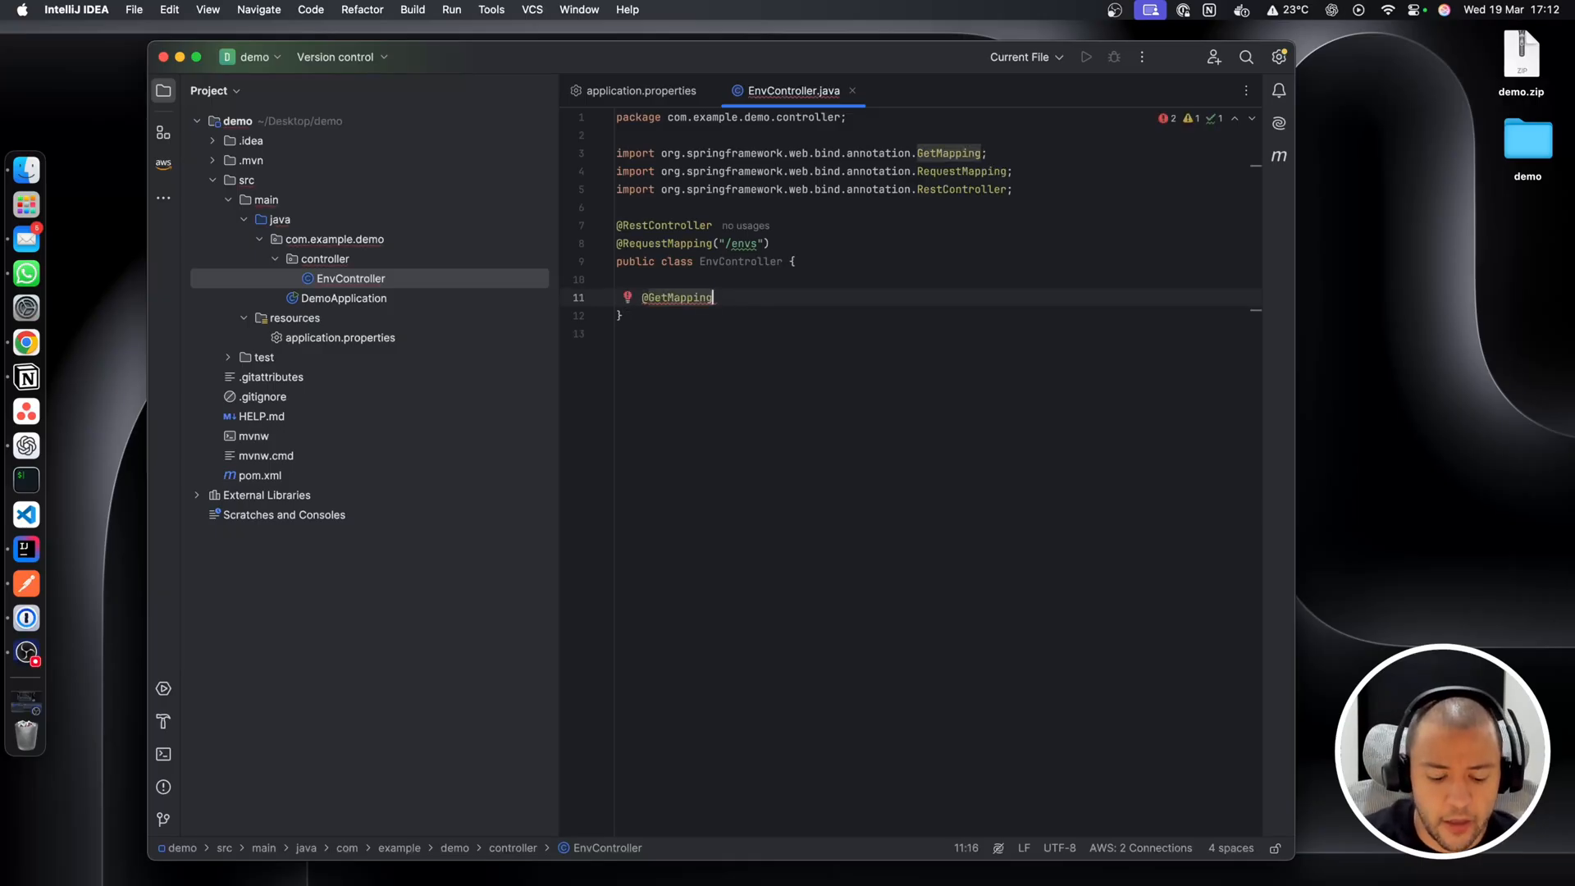
pyautogui.write('("/')
pyautogui.write('running')
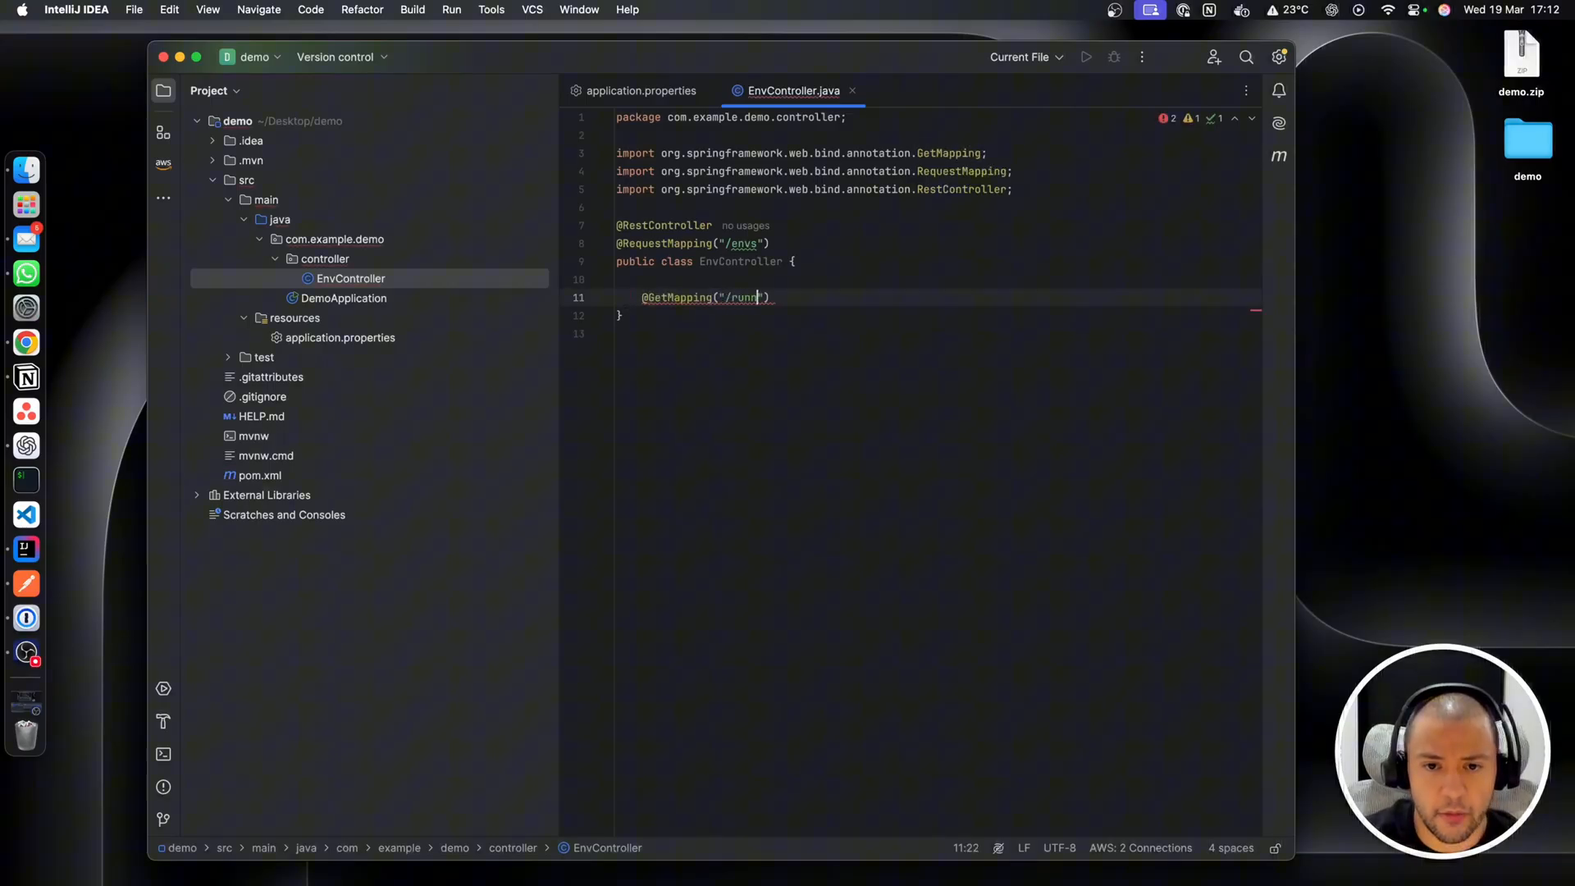
pyautogui.press('End')
pyautogui.press('Return')
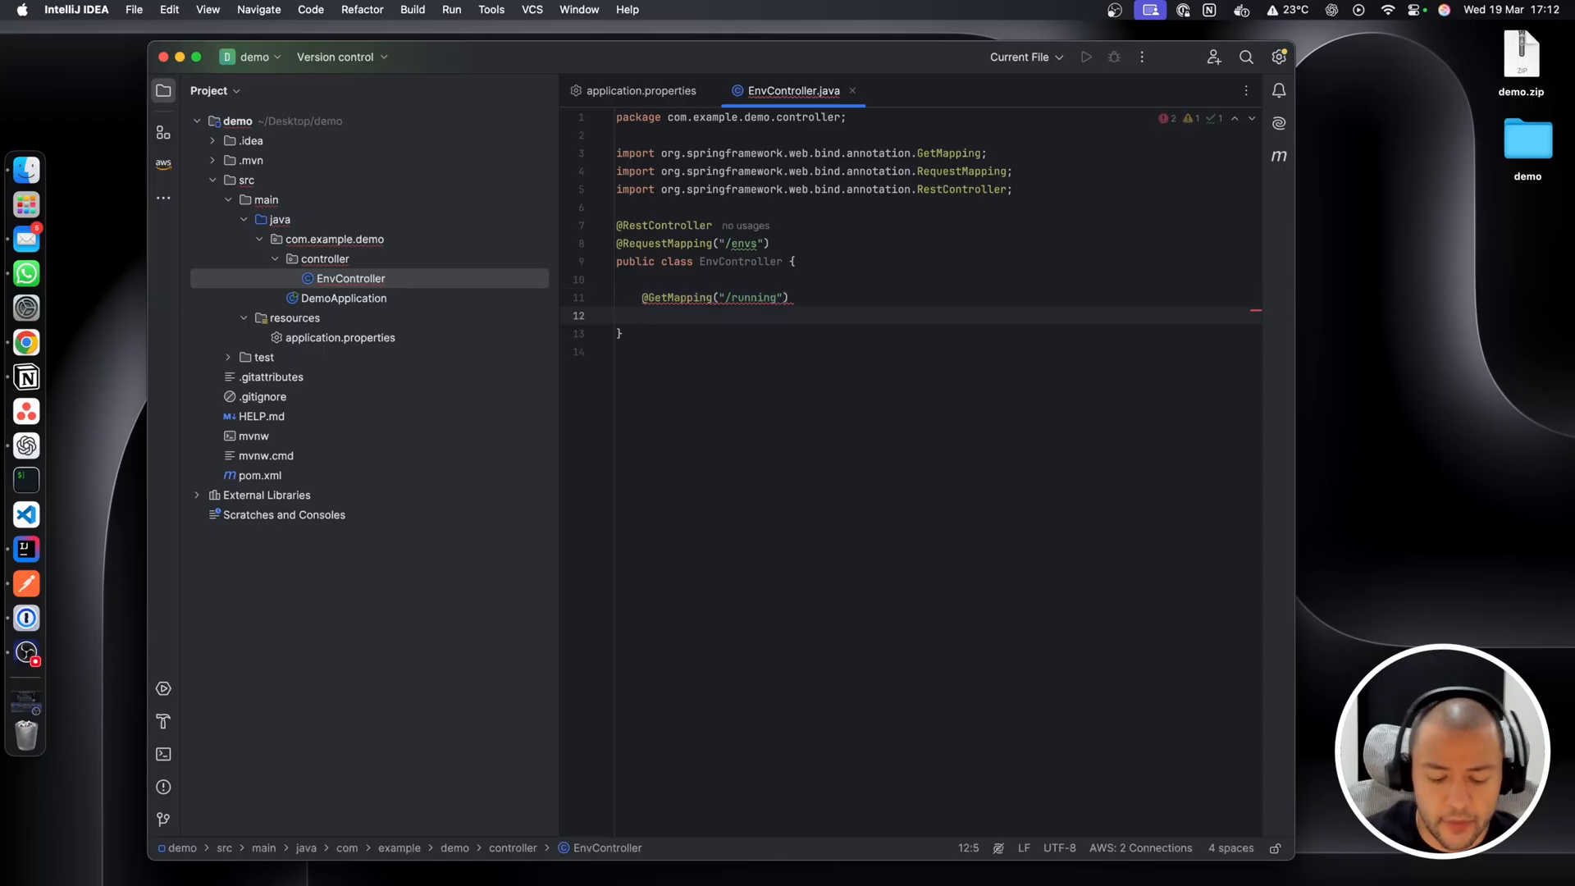
pyautogui.write('public ')
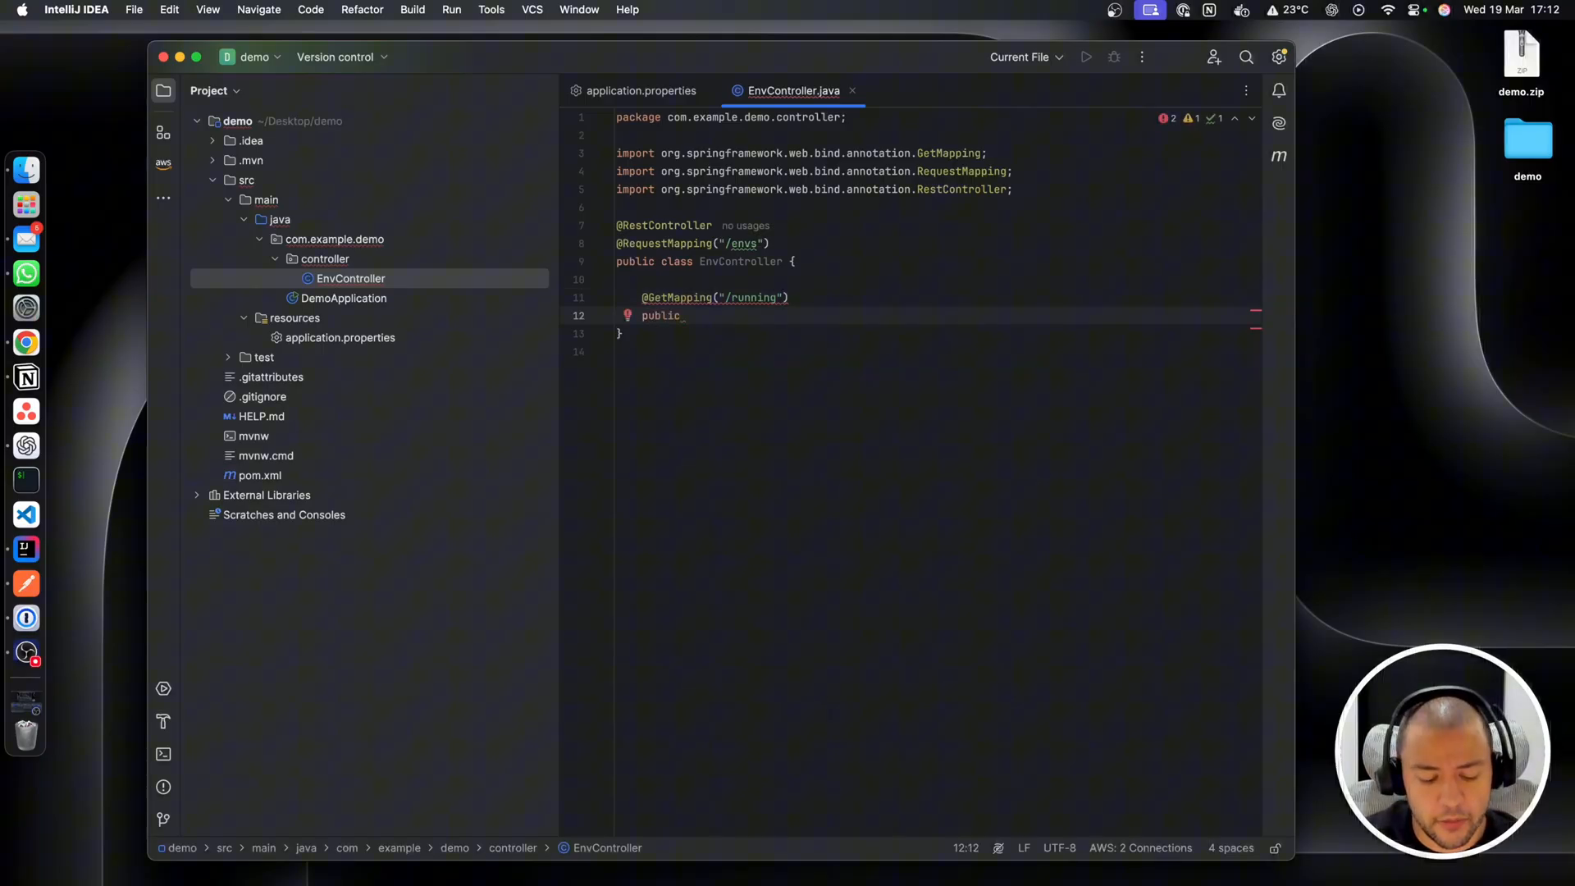
pyautogui.write('Respo')
pyautogui.press('Return')
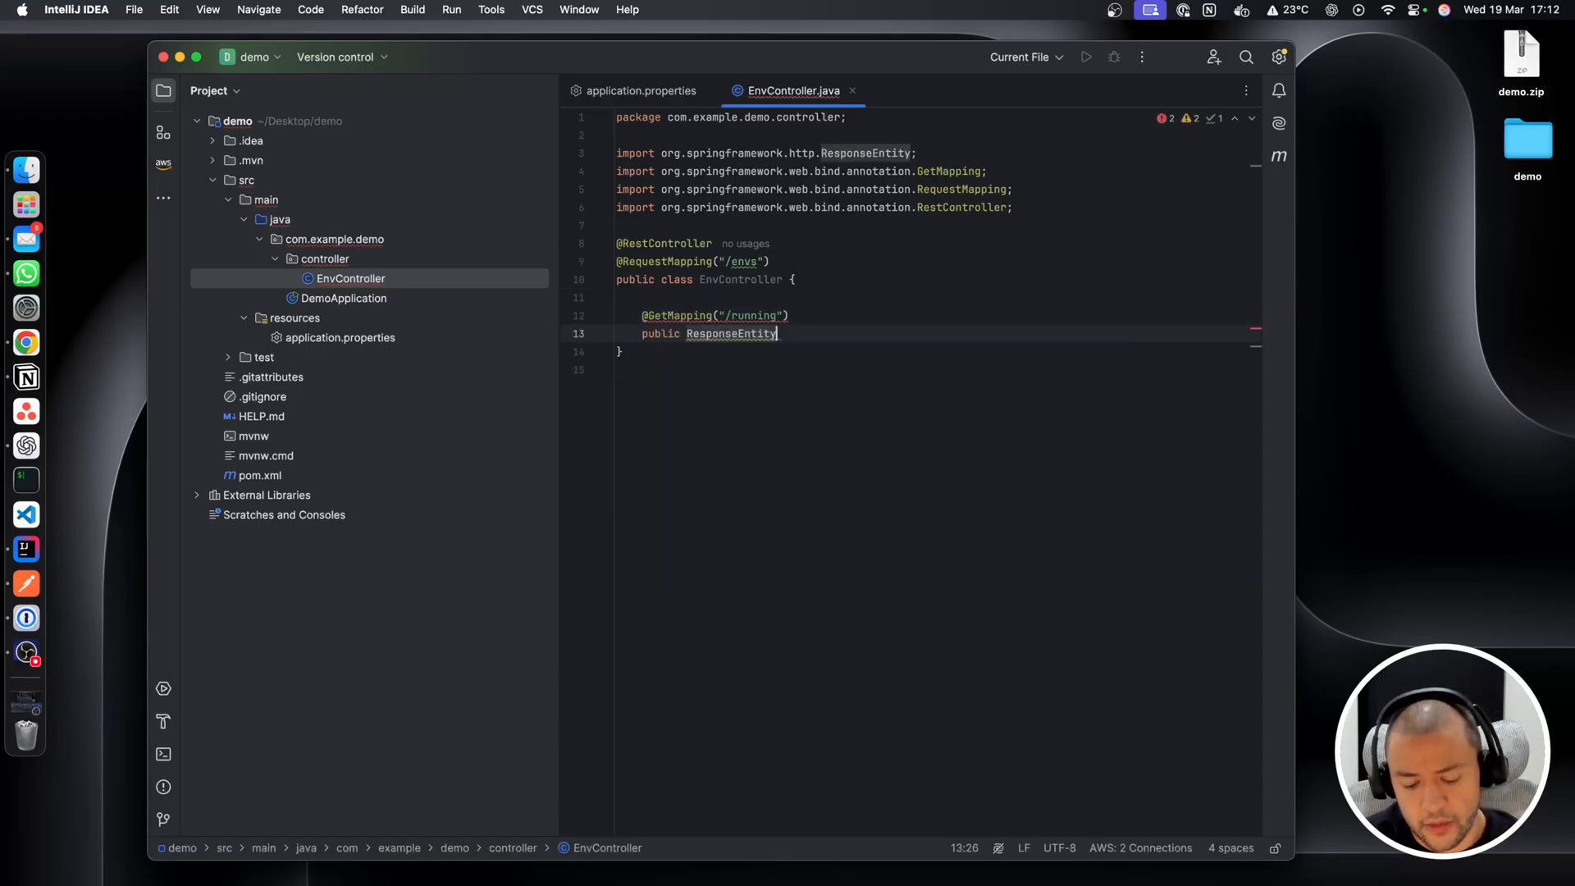
pyautogui.write('<?> ')
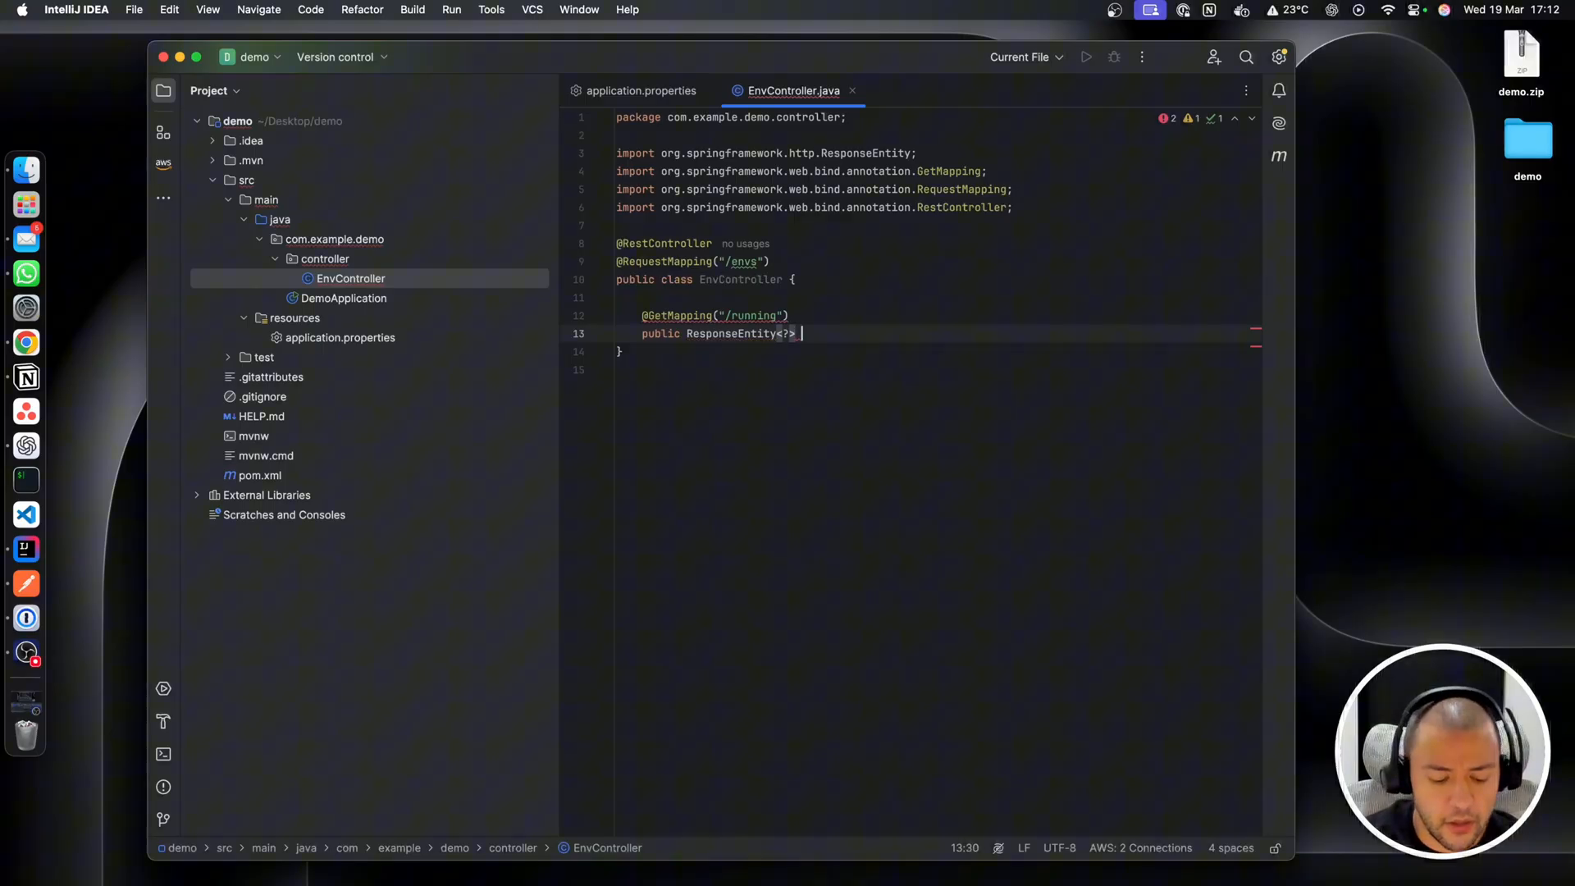
pyautogui.write('get() {')
pyautogui.press('Return')
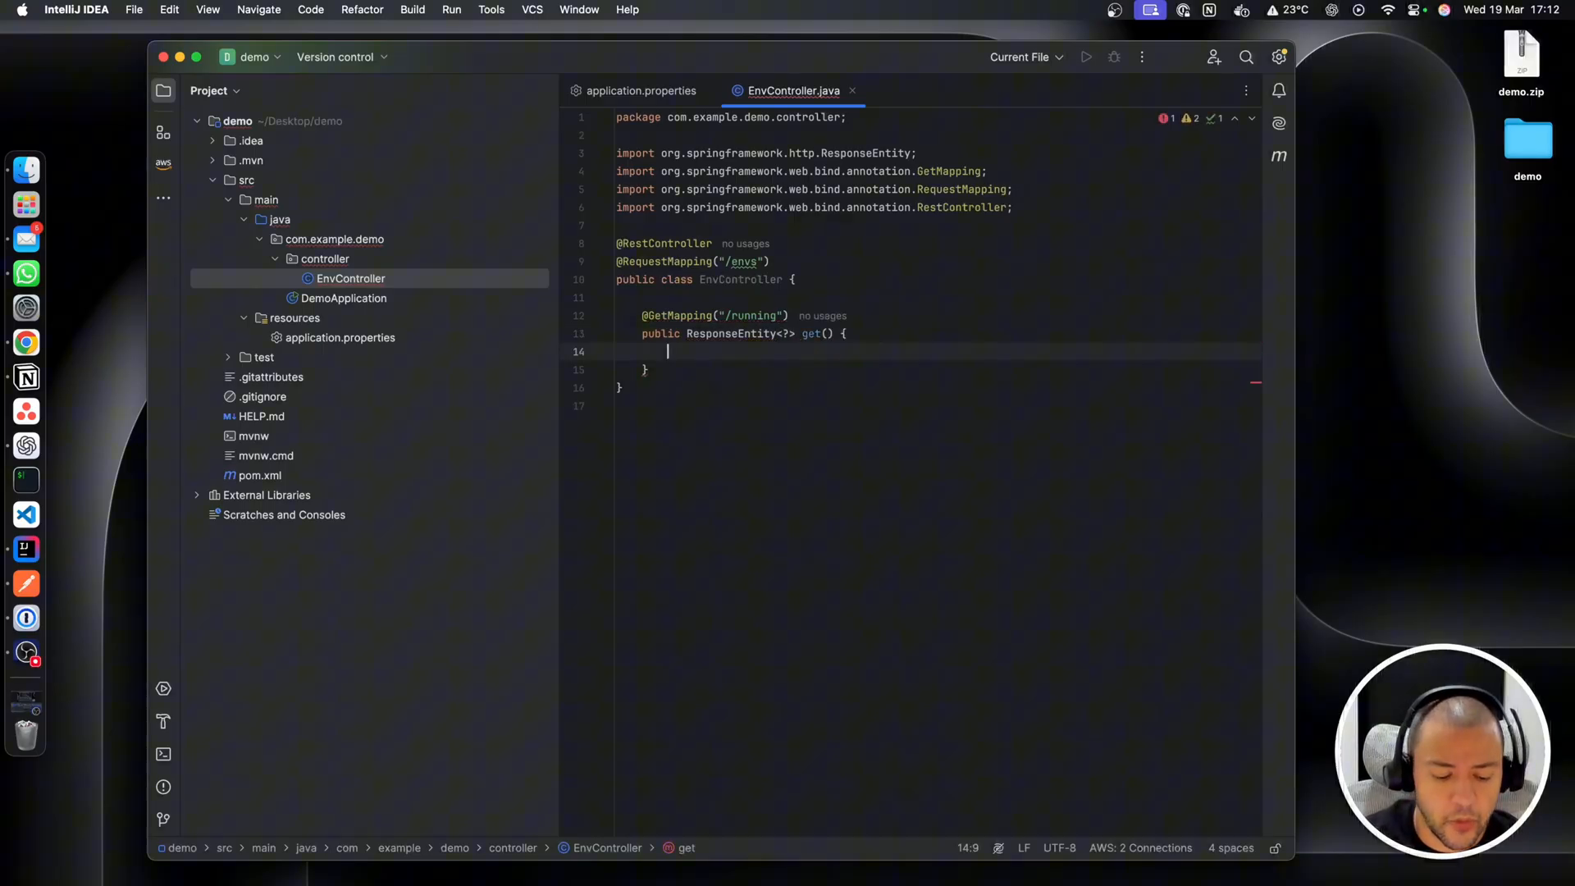
pyautogui.write('return Re')
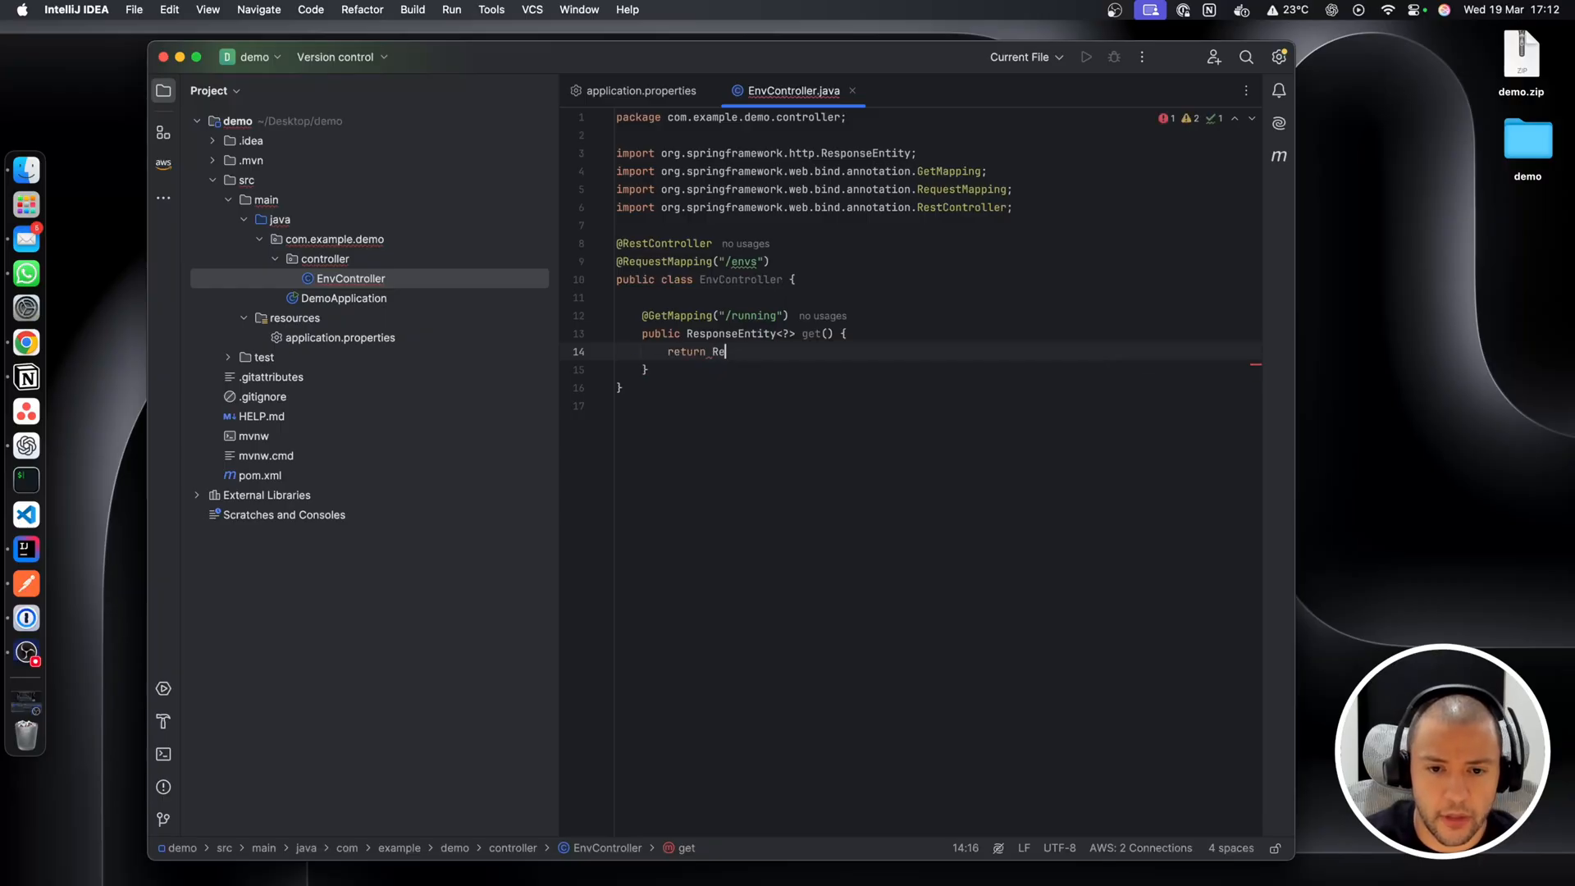
pyautogui.write('sp')
# Return ResponseEntity.ok(Map.of("environment", "localhost")) from the get method.
pyautogui.press('Tab')
pyautogui.write('.of(')
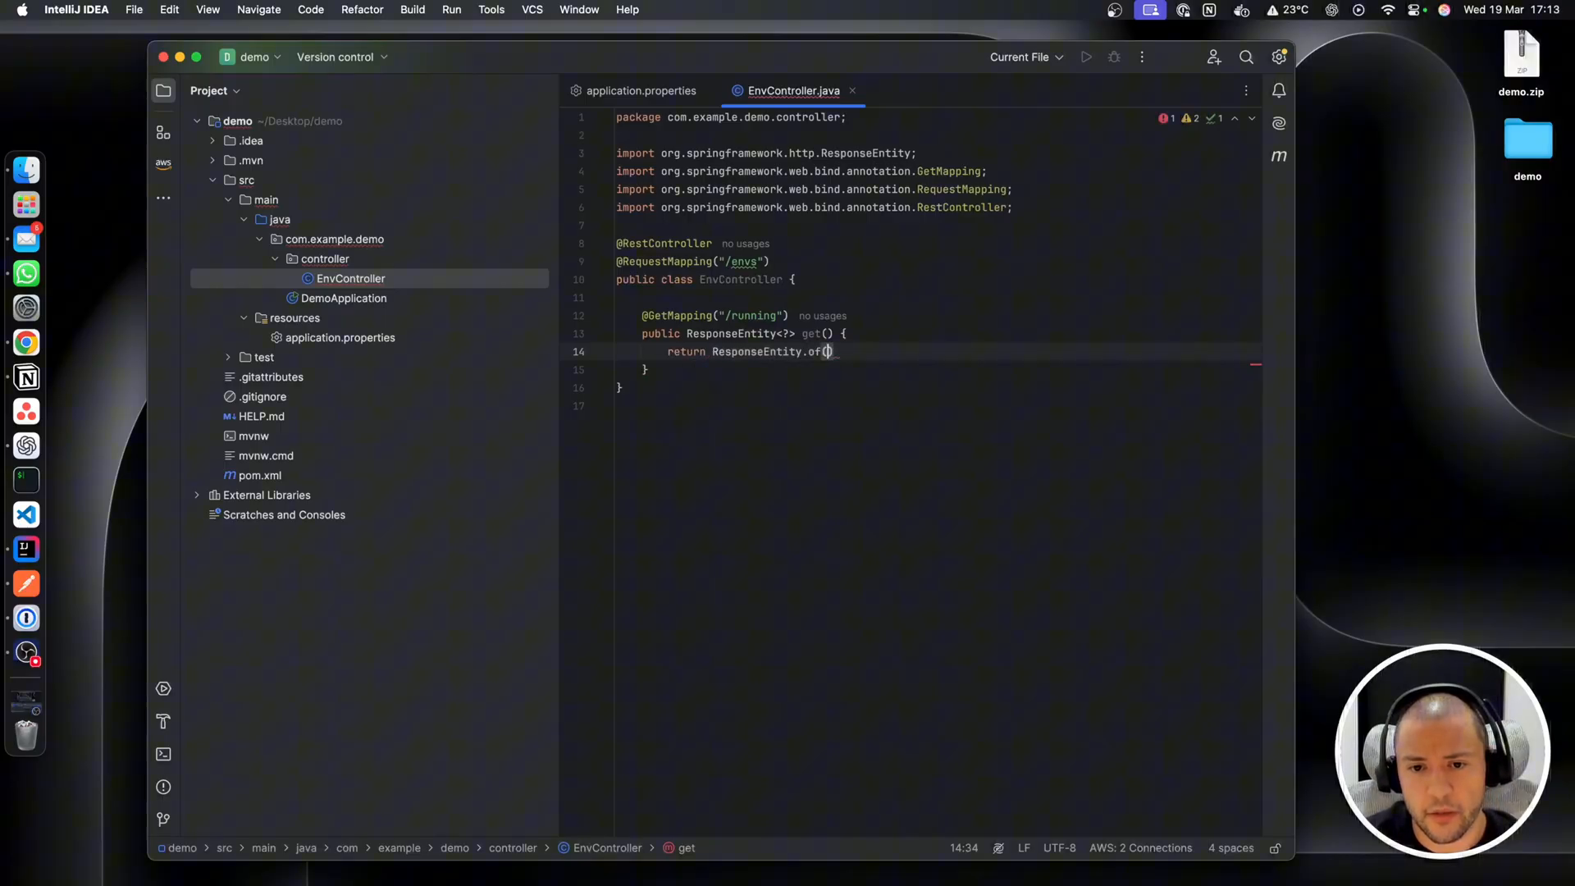
pyautogui.write('Map')
pyautogui.press('Tab')
pyautogui.write('.of()')
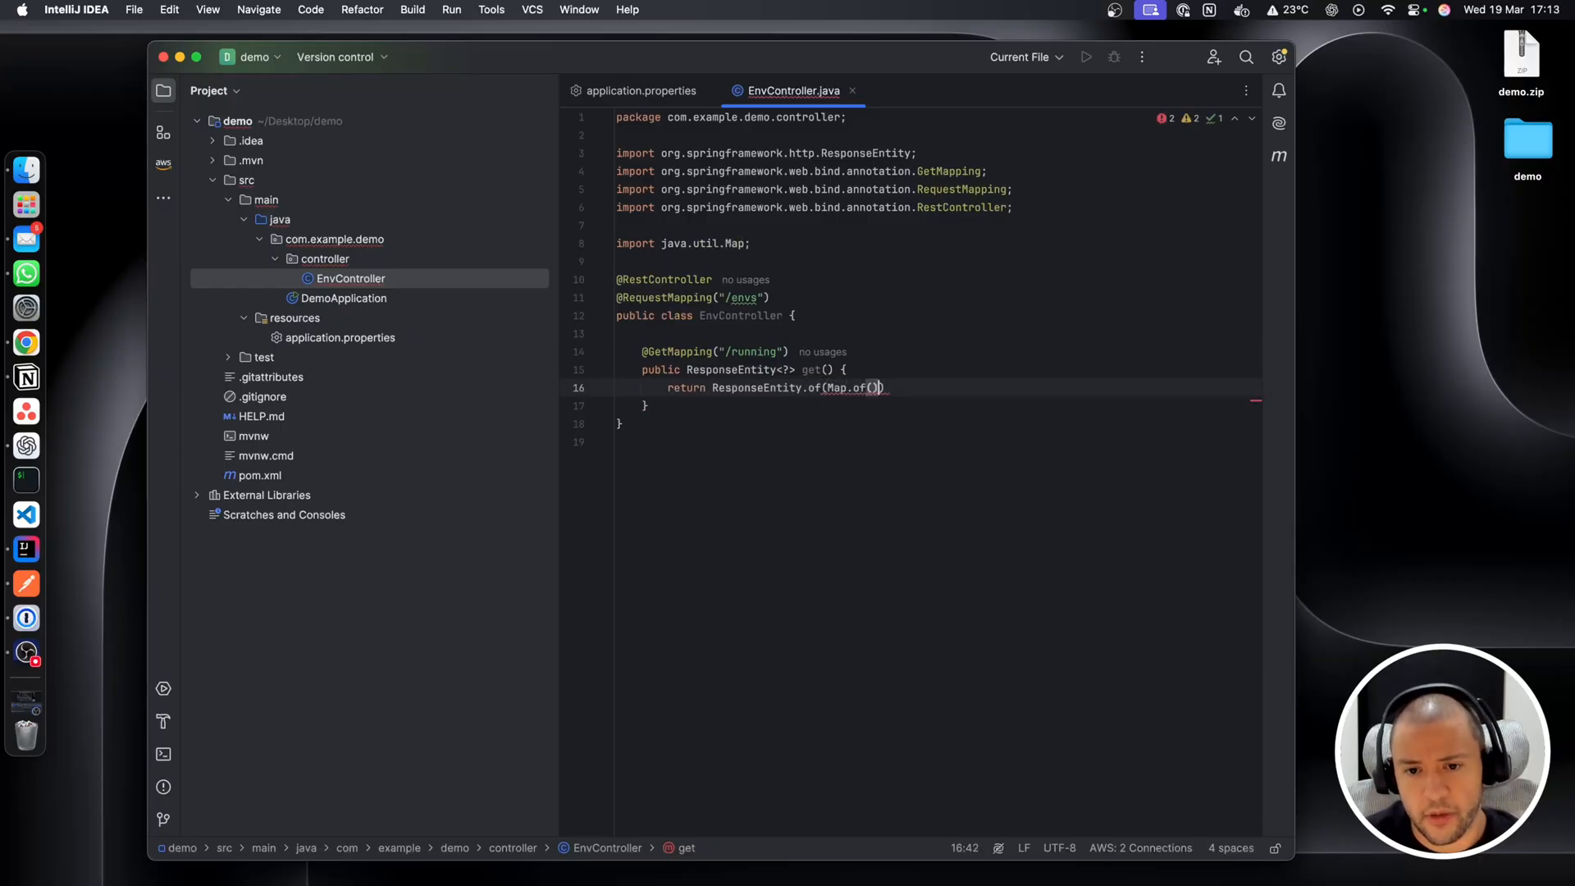
pyautogui.press('Right')
pyautogui.write(';')
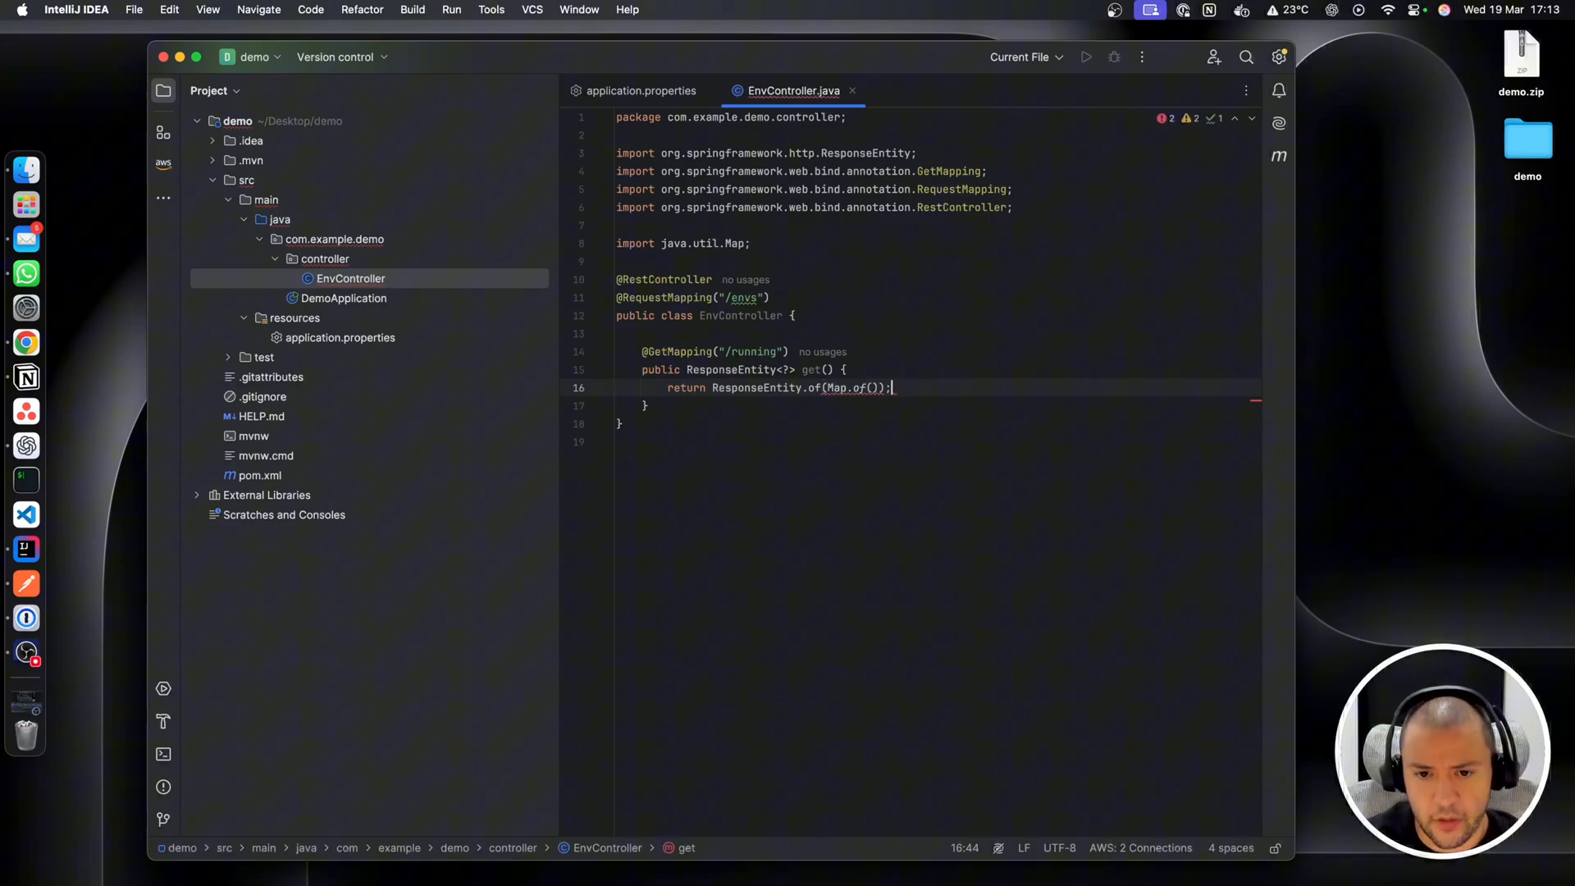
pyautogui.press('Left')
pyautogui.press('Left')
pyautogui.press('Left')
pyautogui.press('Left')
pyautogui.press('Left')
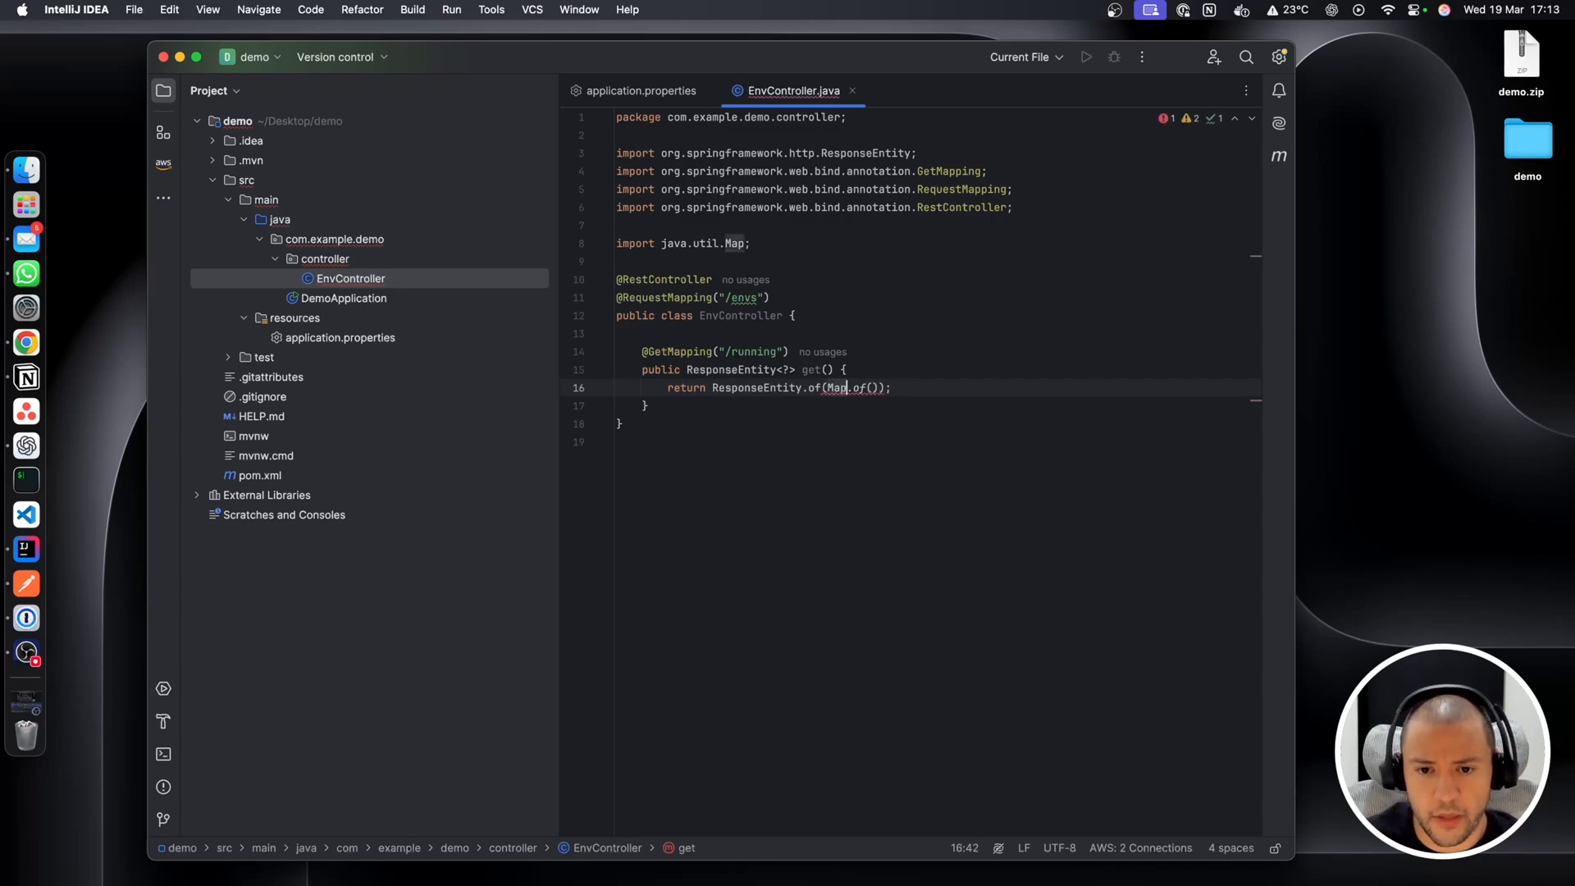
pyautogui.press('BackSpace')
pyautogui.write('k')
pyautogui.press('Escape')
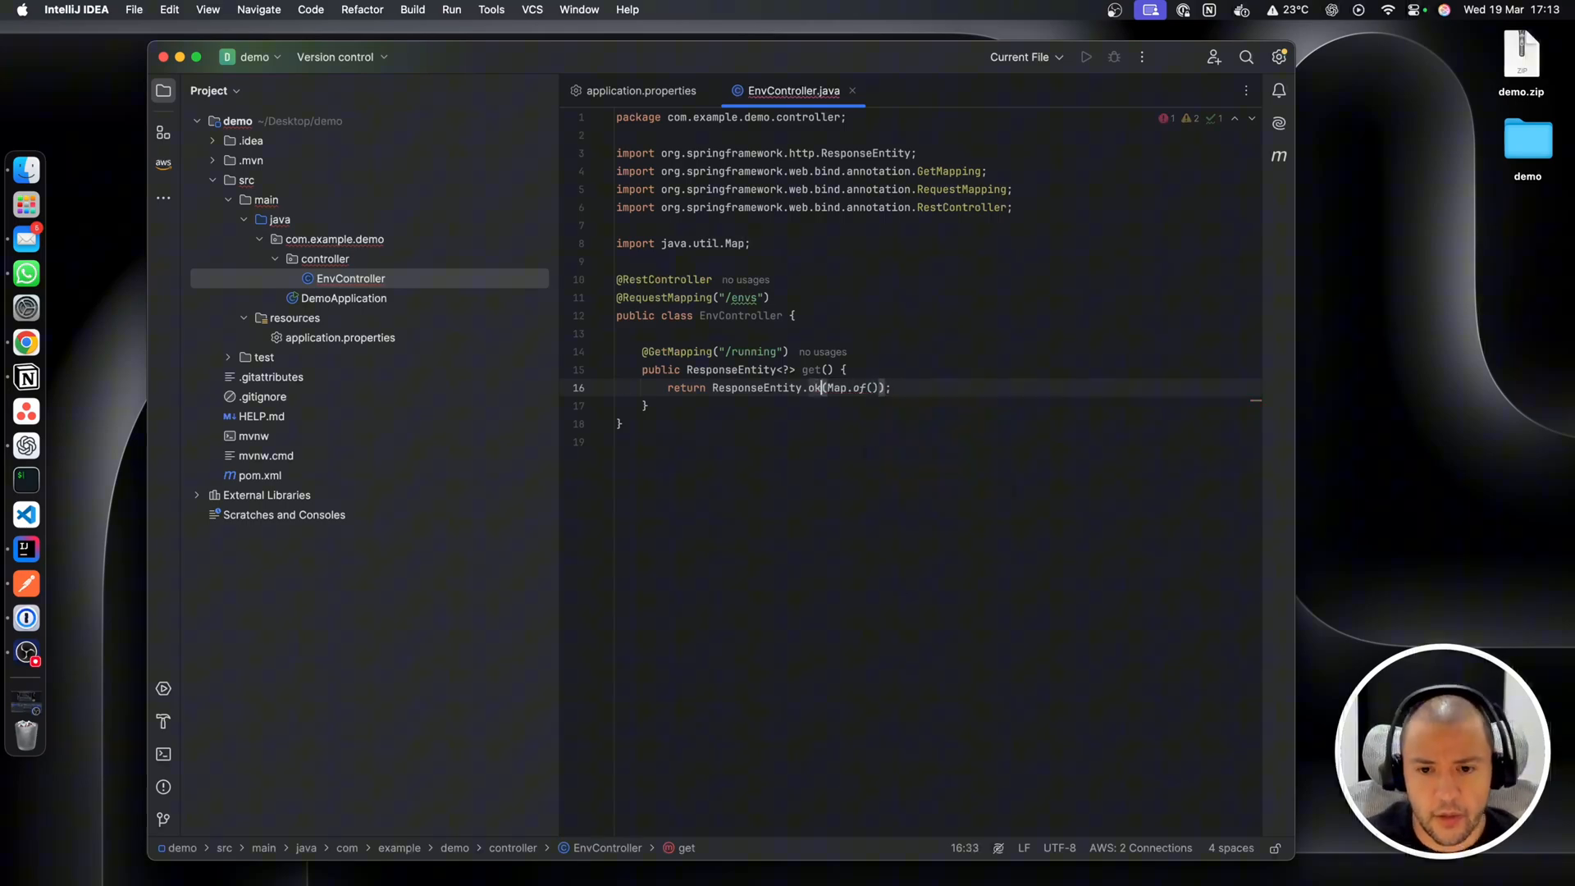
pyautogui.press('Right')
pyautogui.press('Right')
pyautogui.press('Right')
pyautogui.press('Right')
pyautogui.press('Right')
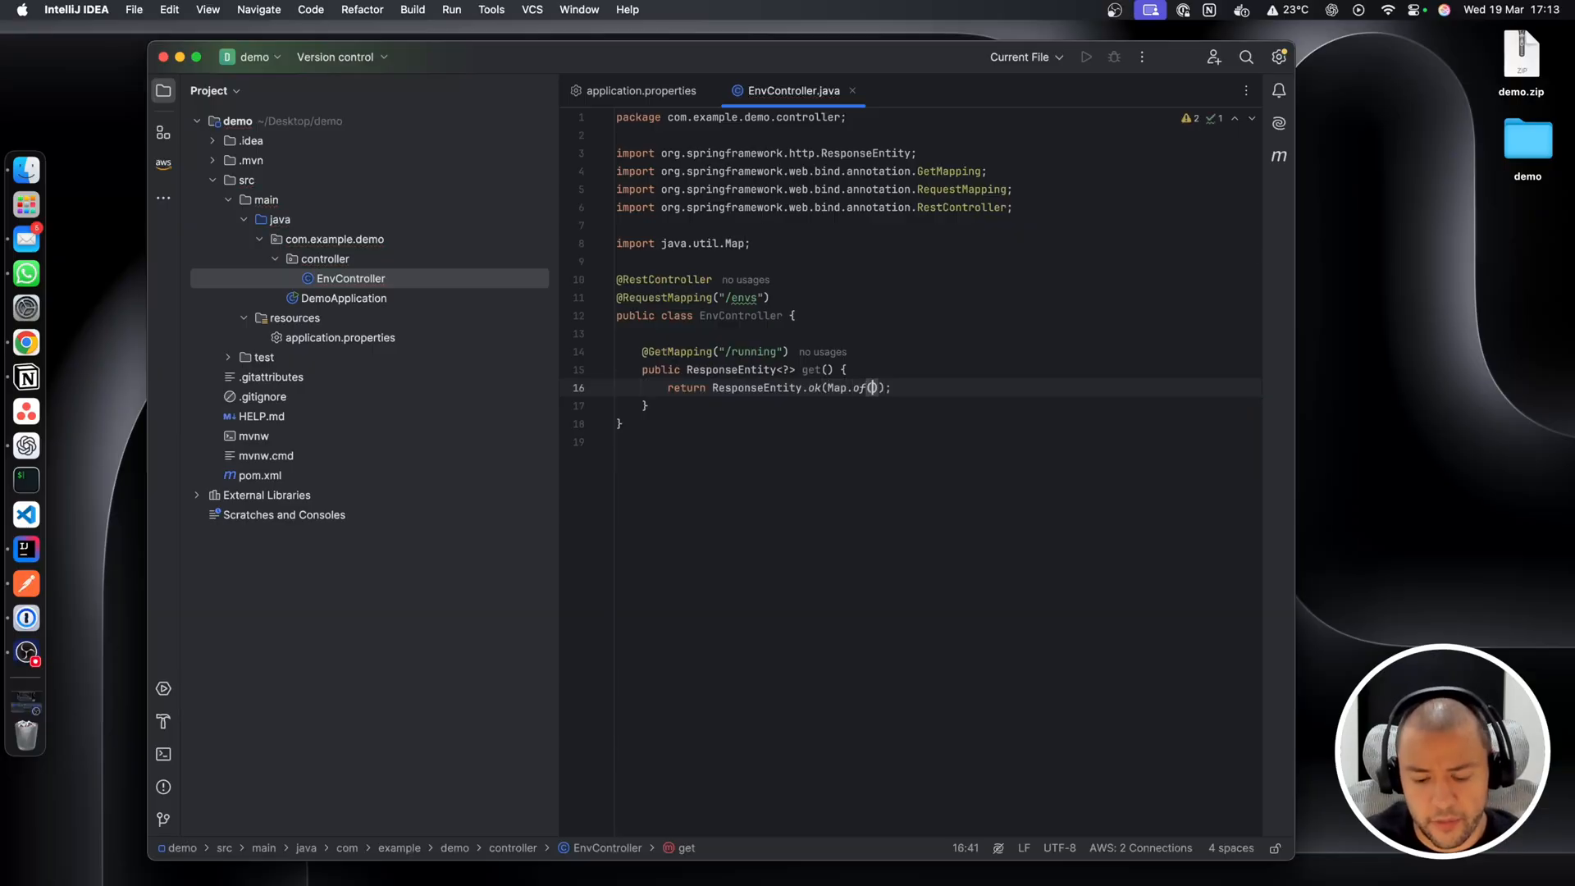
pyautogui.write('"env')
pyautogui.write('ironment')
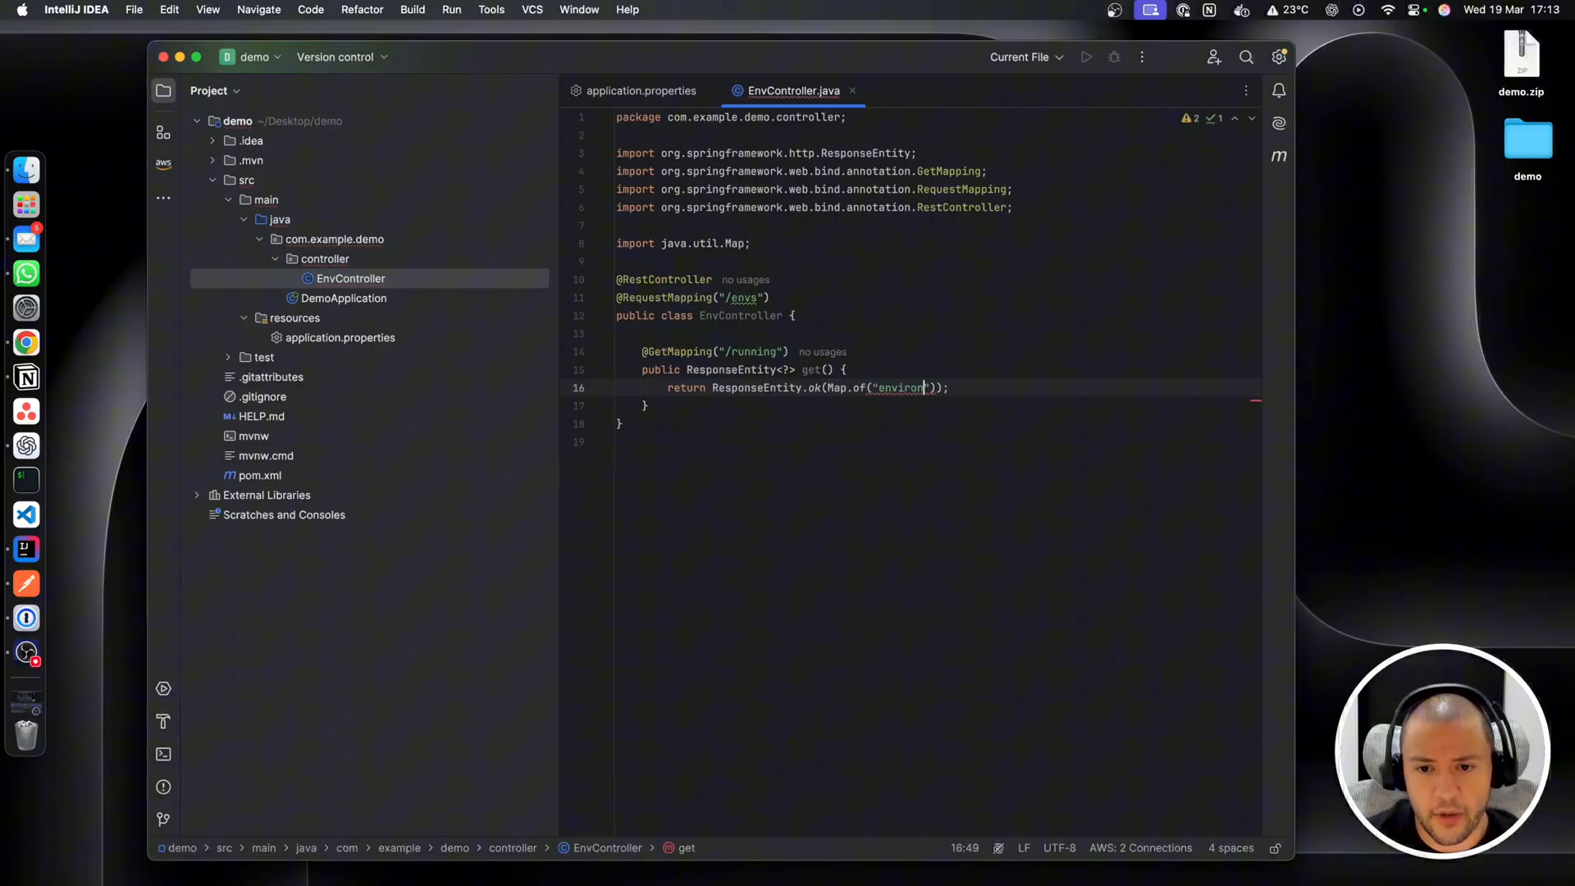
pyautogui.write('", "loc')
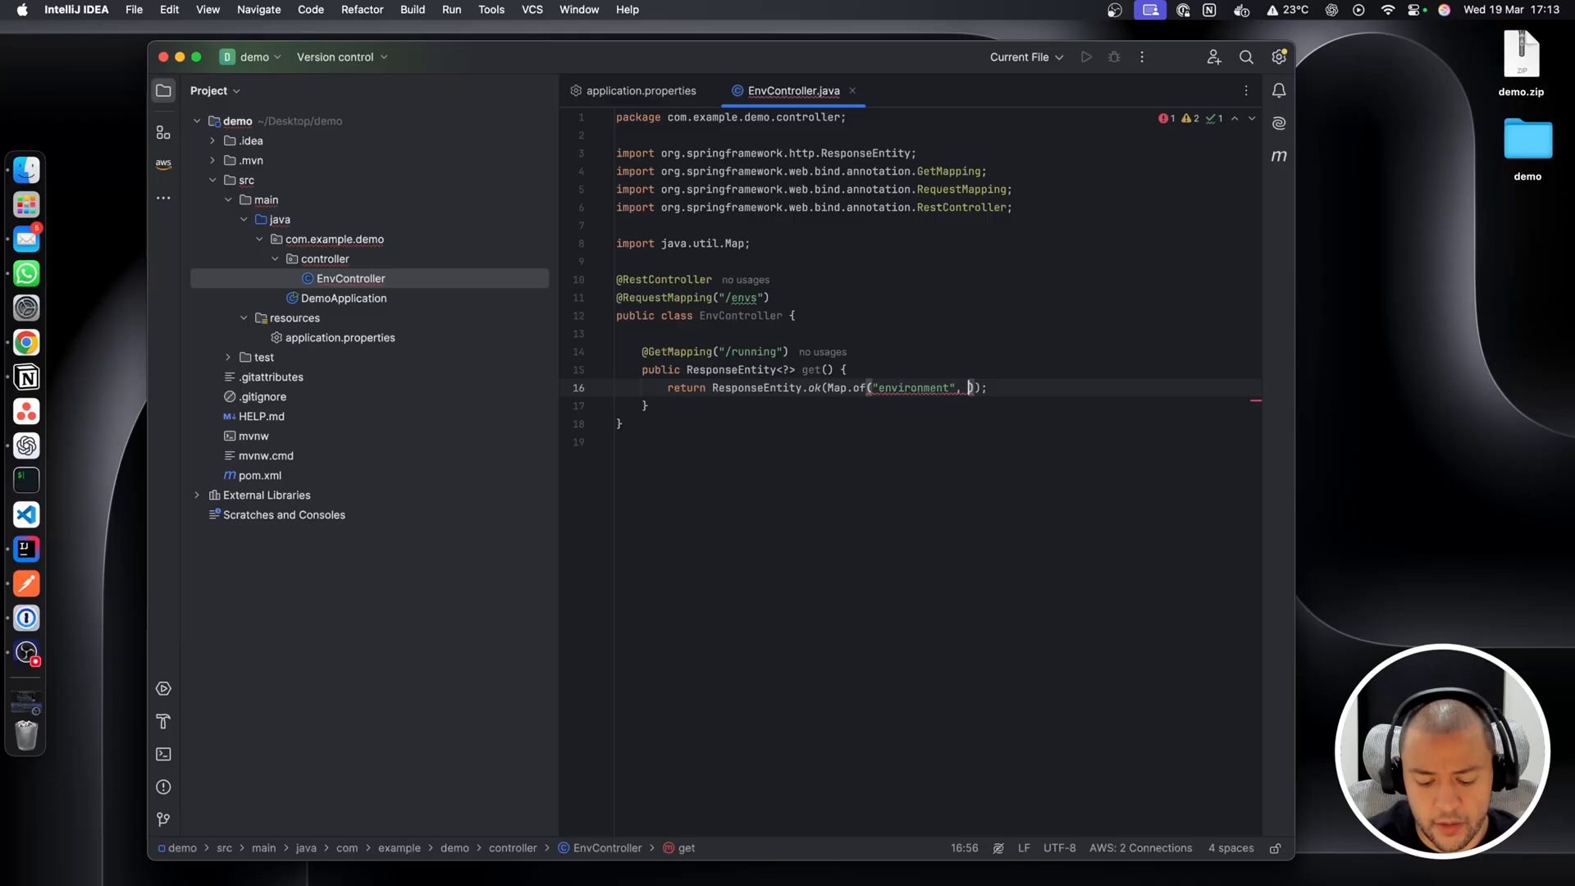
pyautogui.write('alhost')
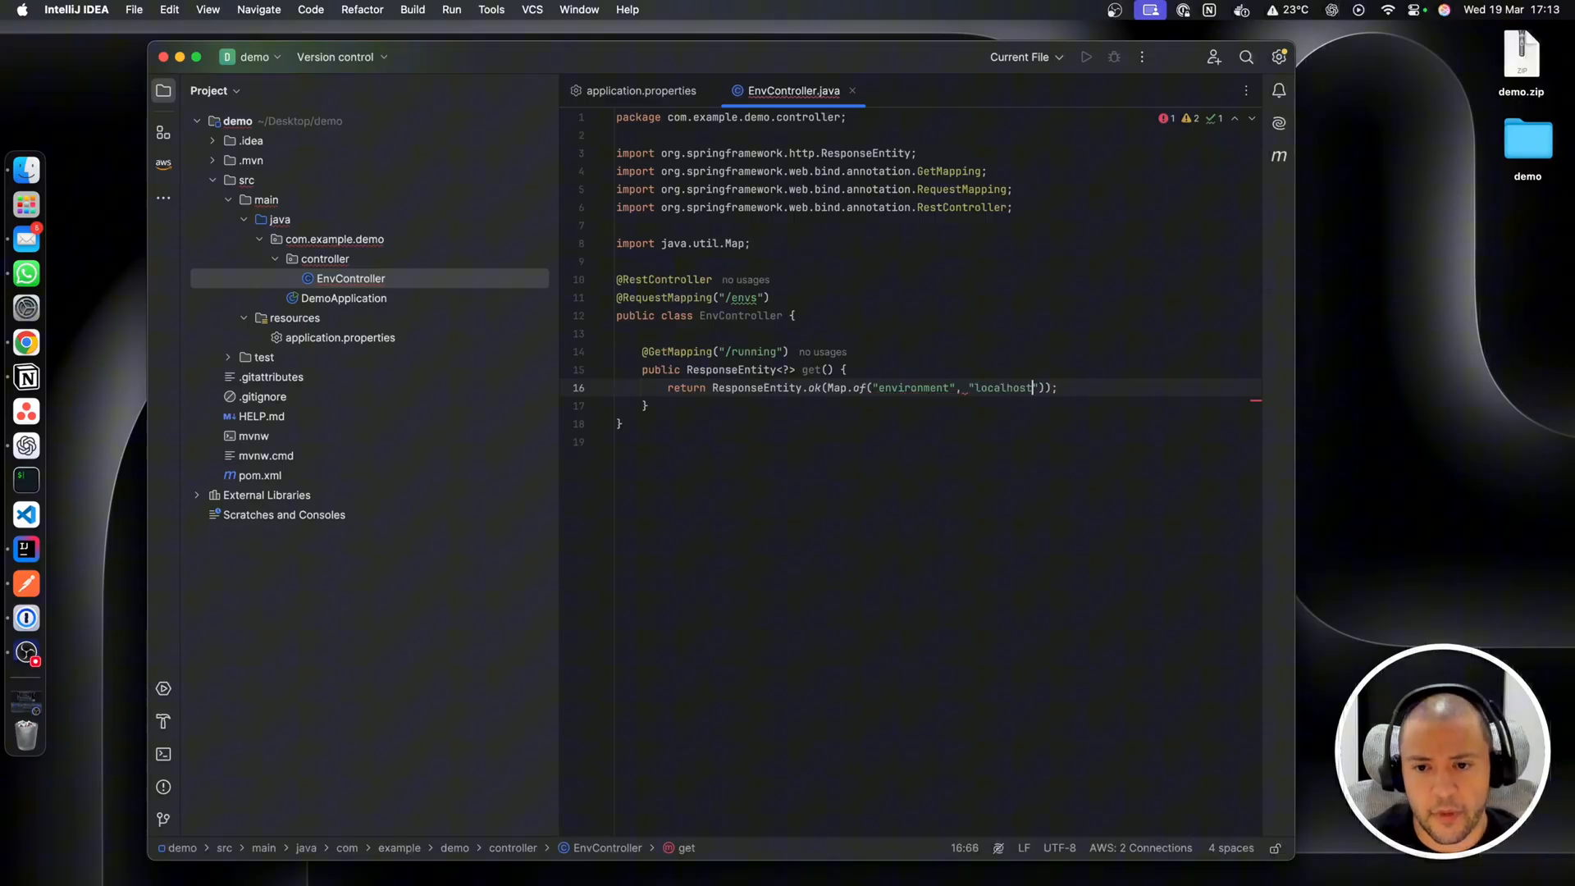
# Run DemoApplication from the gutter icon beside main, starting Spring Boot with no active profile.
pyautogui.click(1033, 151)
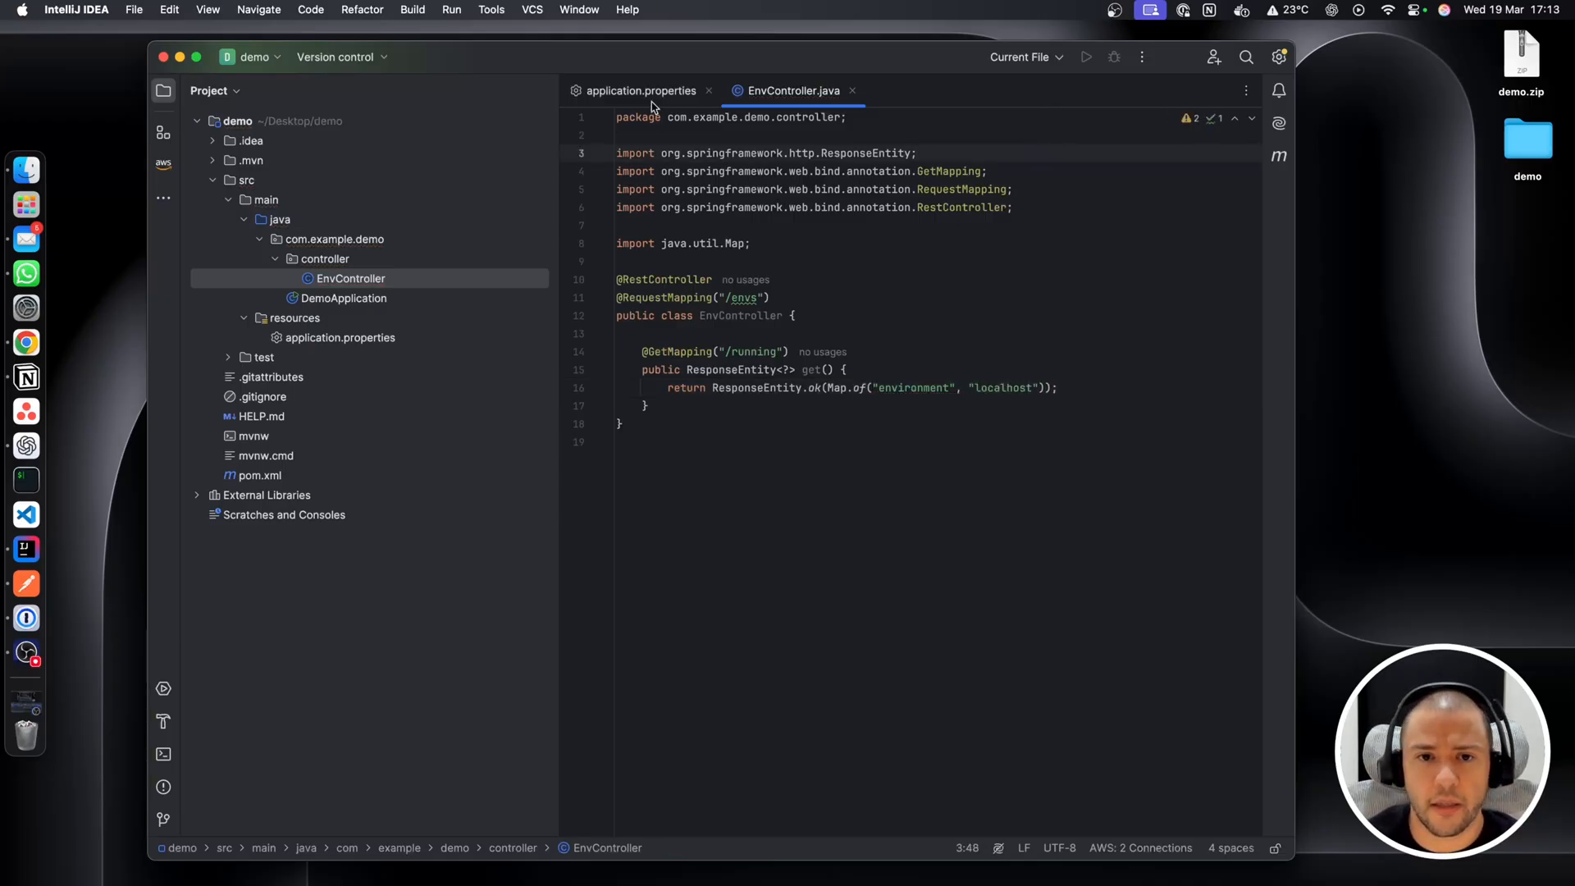
pyautogui.click(343, 299)
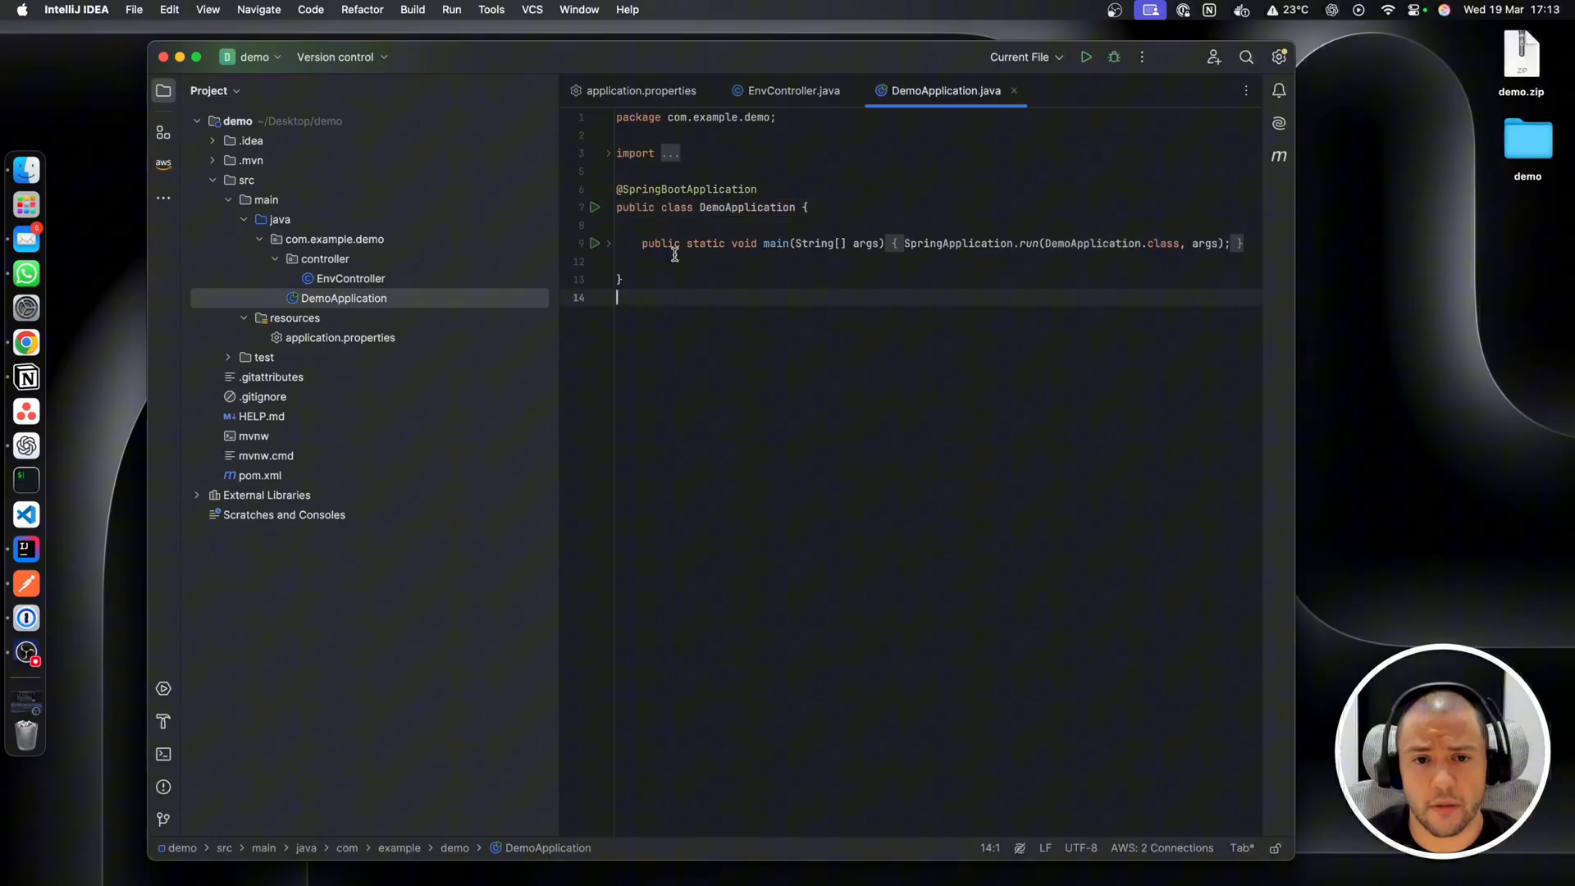
pyautogui.click(594, 206)
pyautogui.click(652, 250)
pyautogui.moveTo(662, 243)
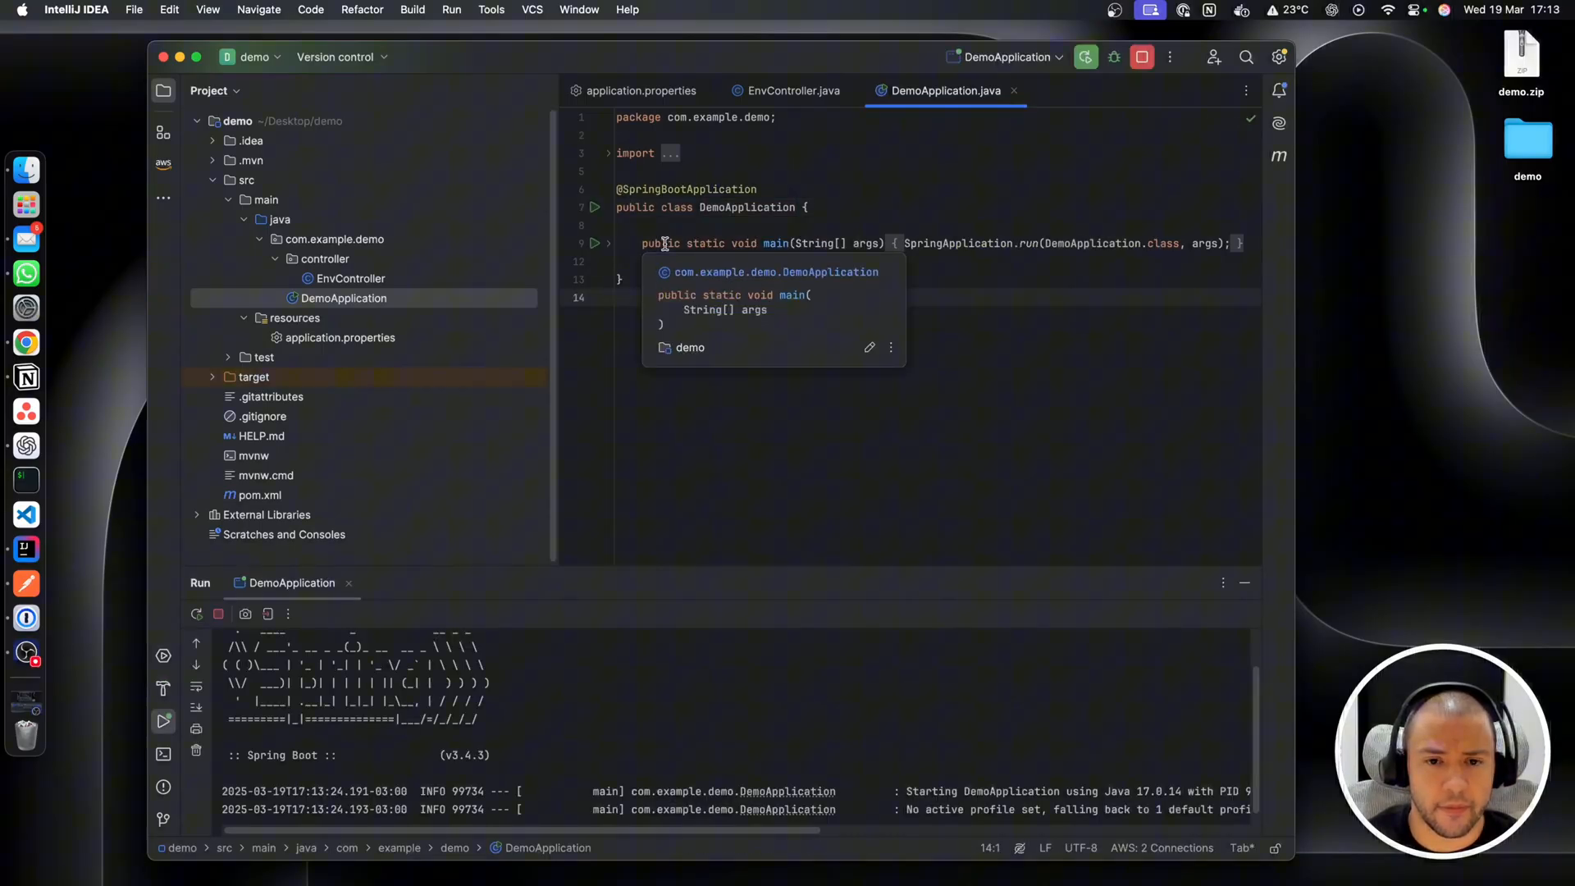
# Send GET localhost:8080/envs/running in Postman and confirm it returns environment "localhost".
pyautogui.press('super+Tab')
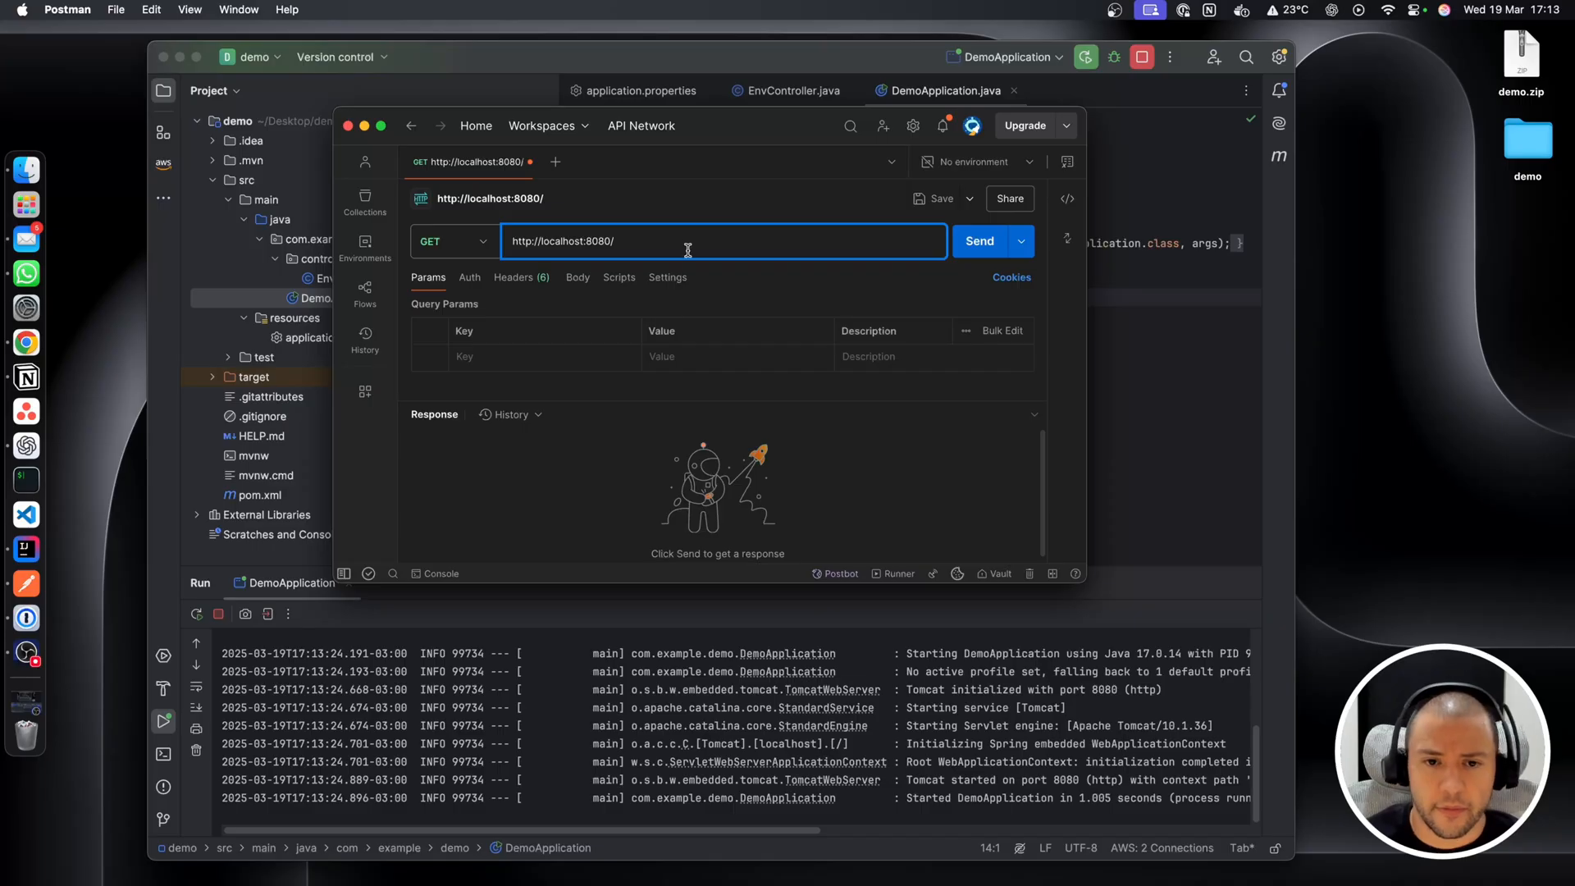
pyautogui.write('env')
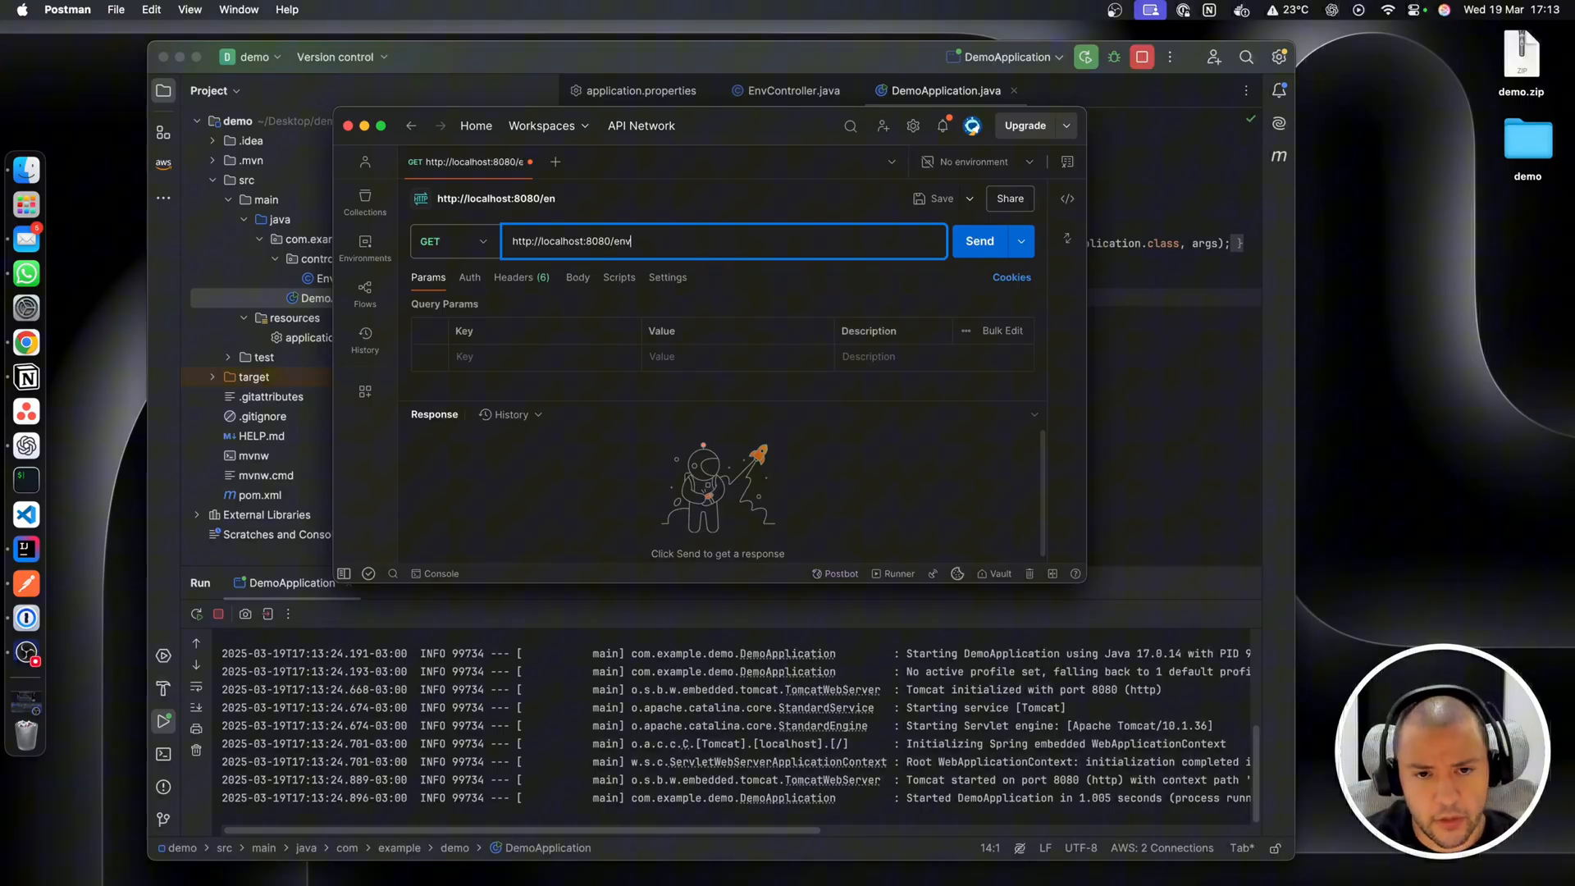
pyautogui.write('s/running')
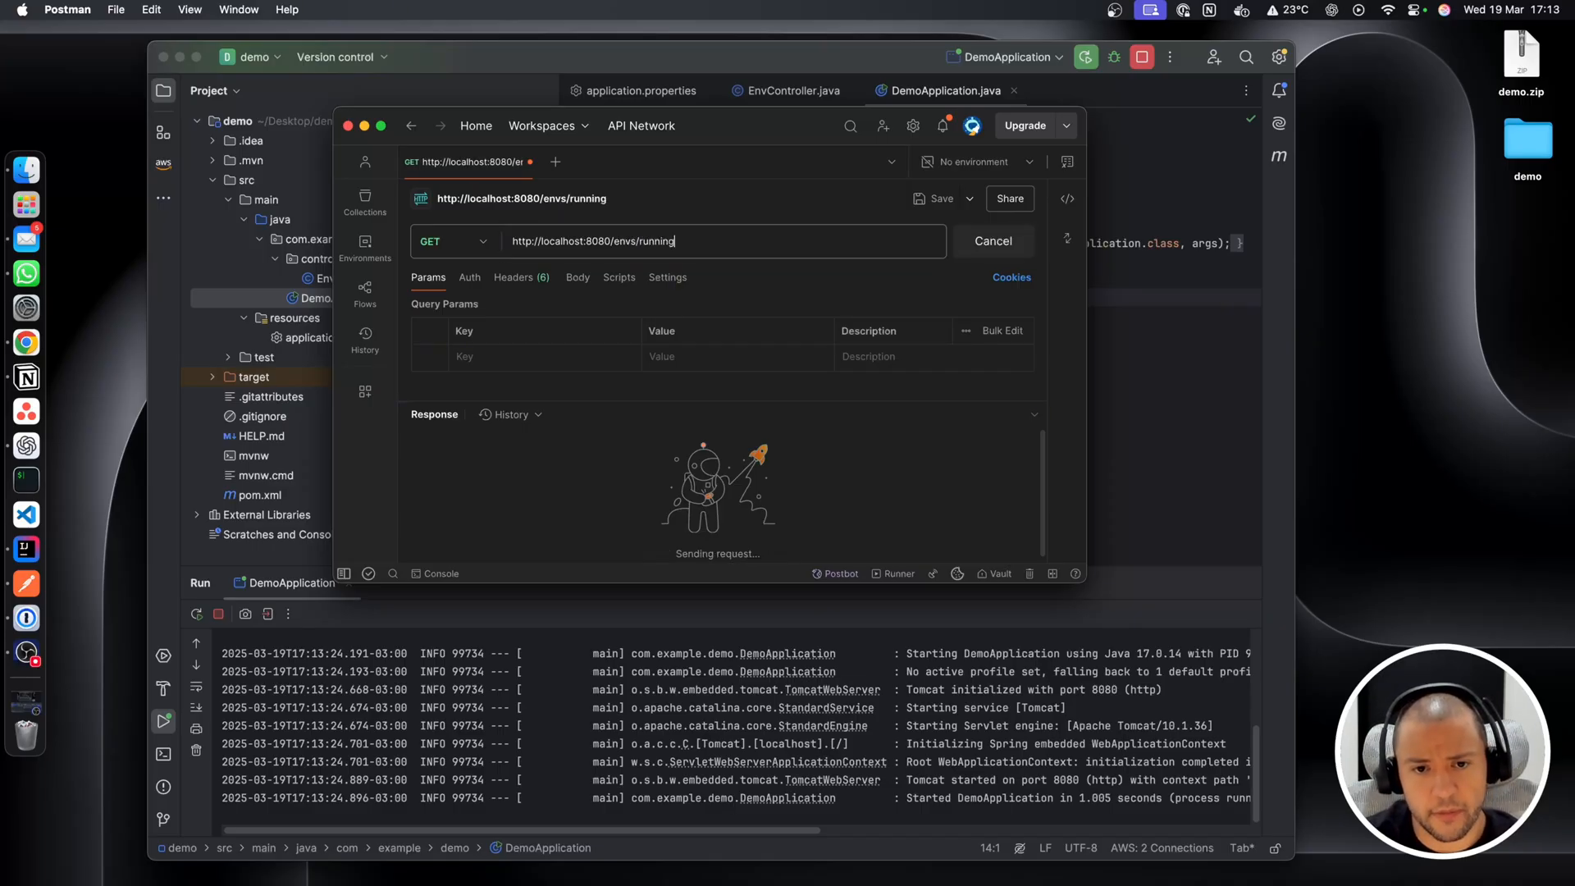
pyautogui.press('Return')
pyautogui.doubleClick(604, 483)
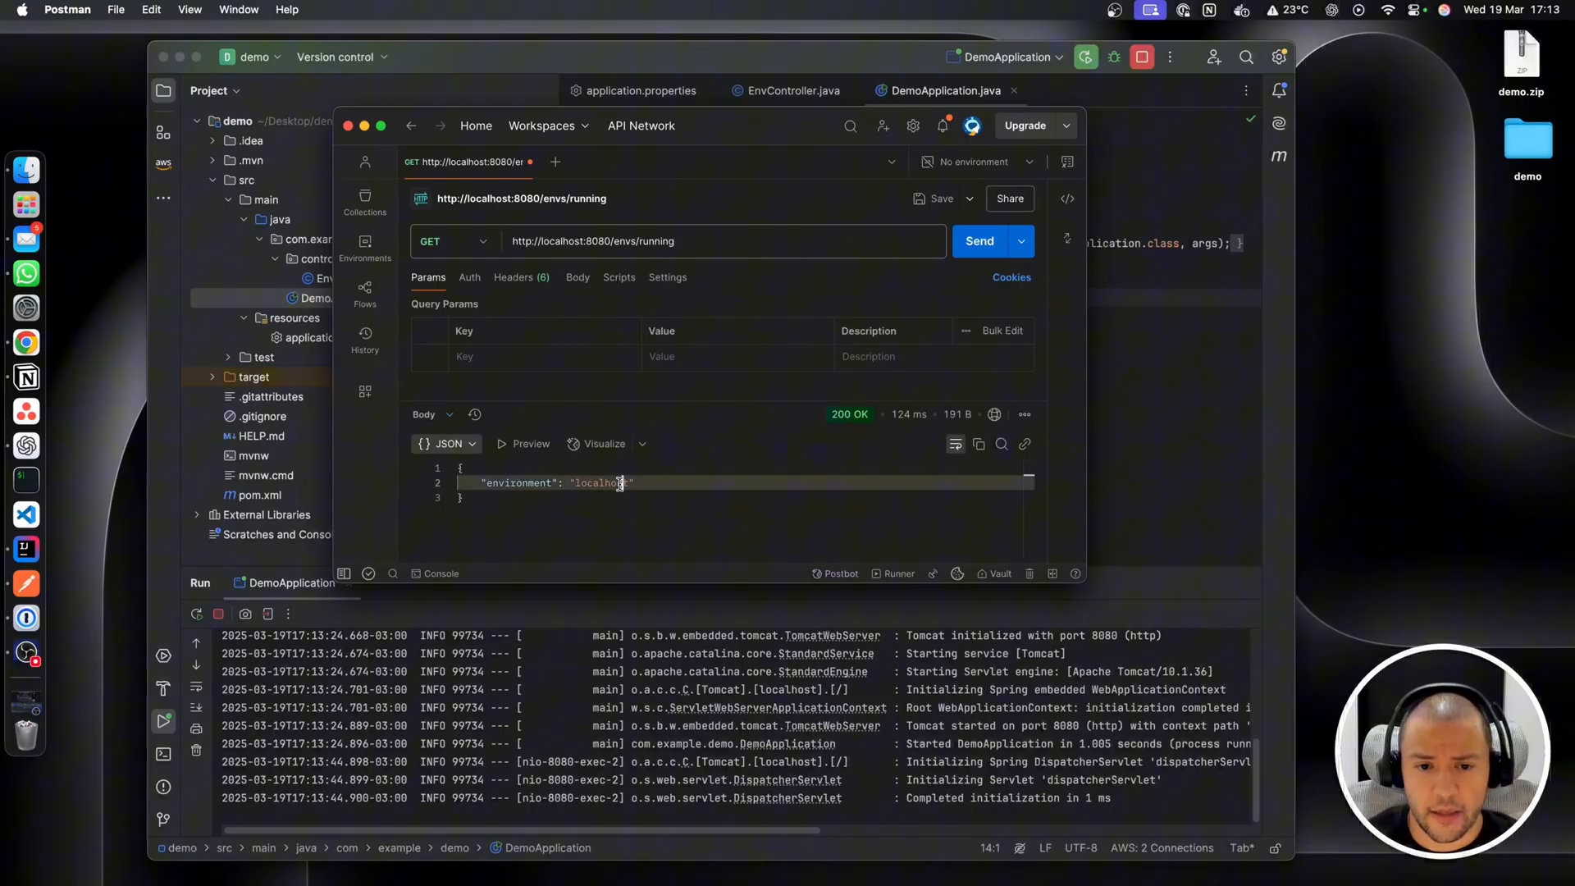
# Back in IntelliJ, review the hardcoded "localhost" string in EnvController.
pyautogui.click(1120, 326)
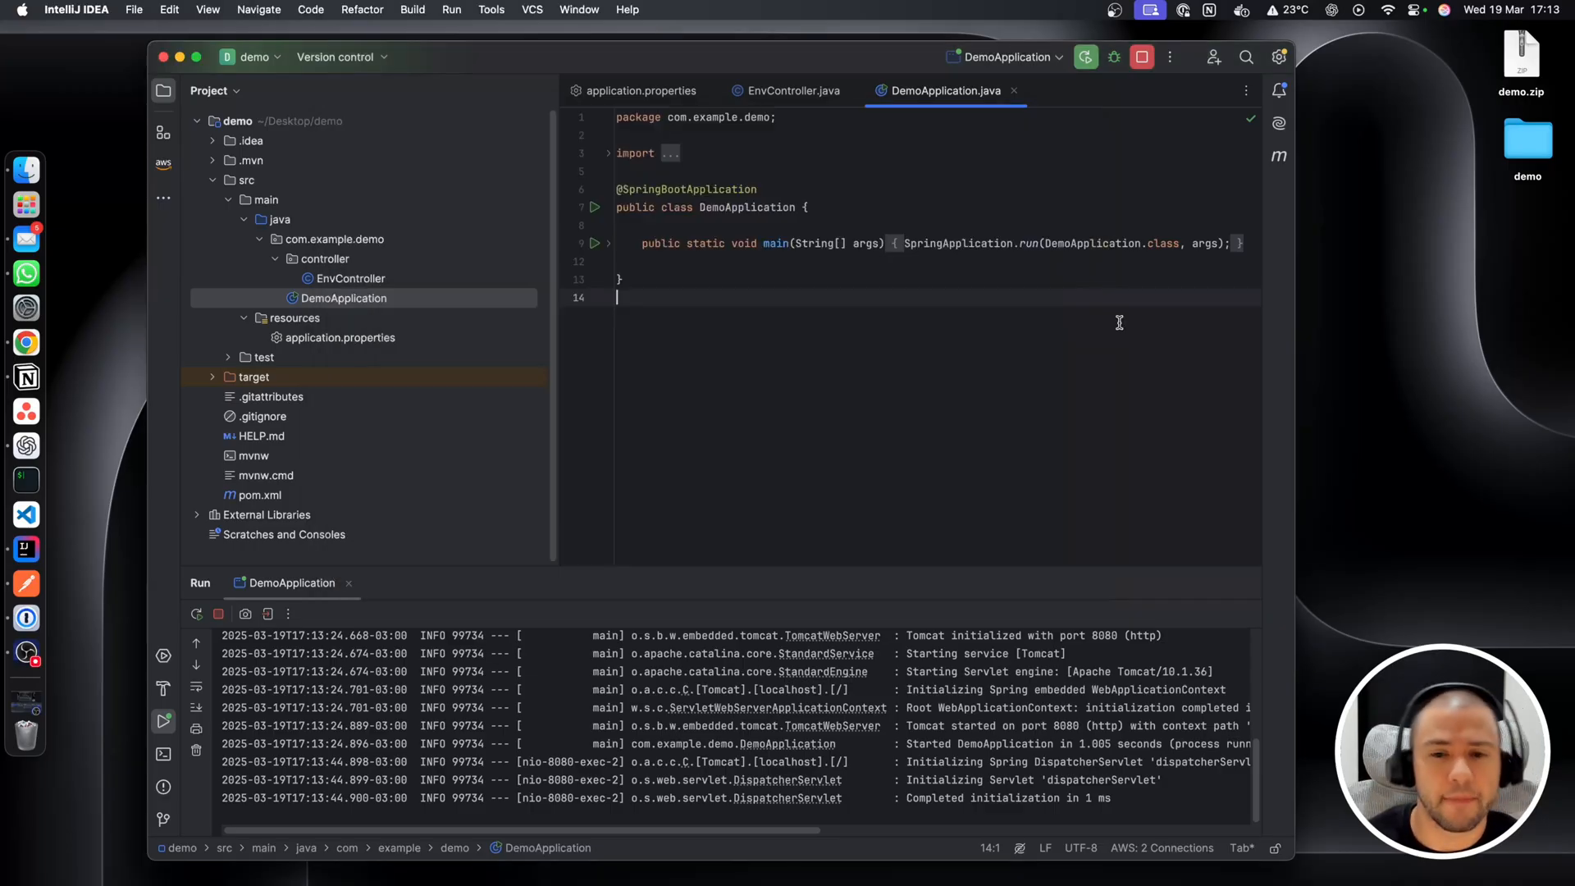
pyautogui.click(788, 89)
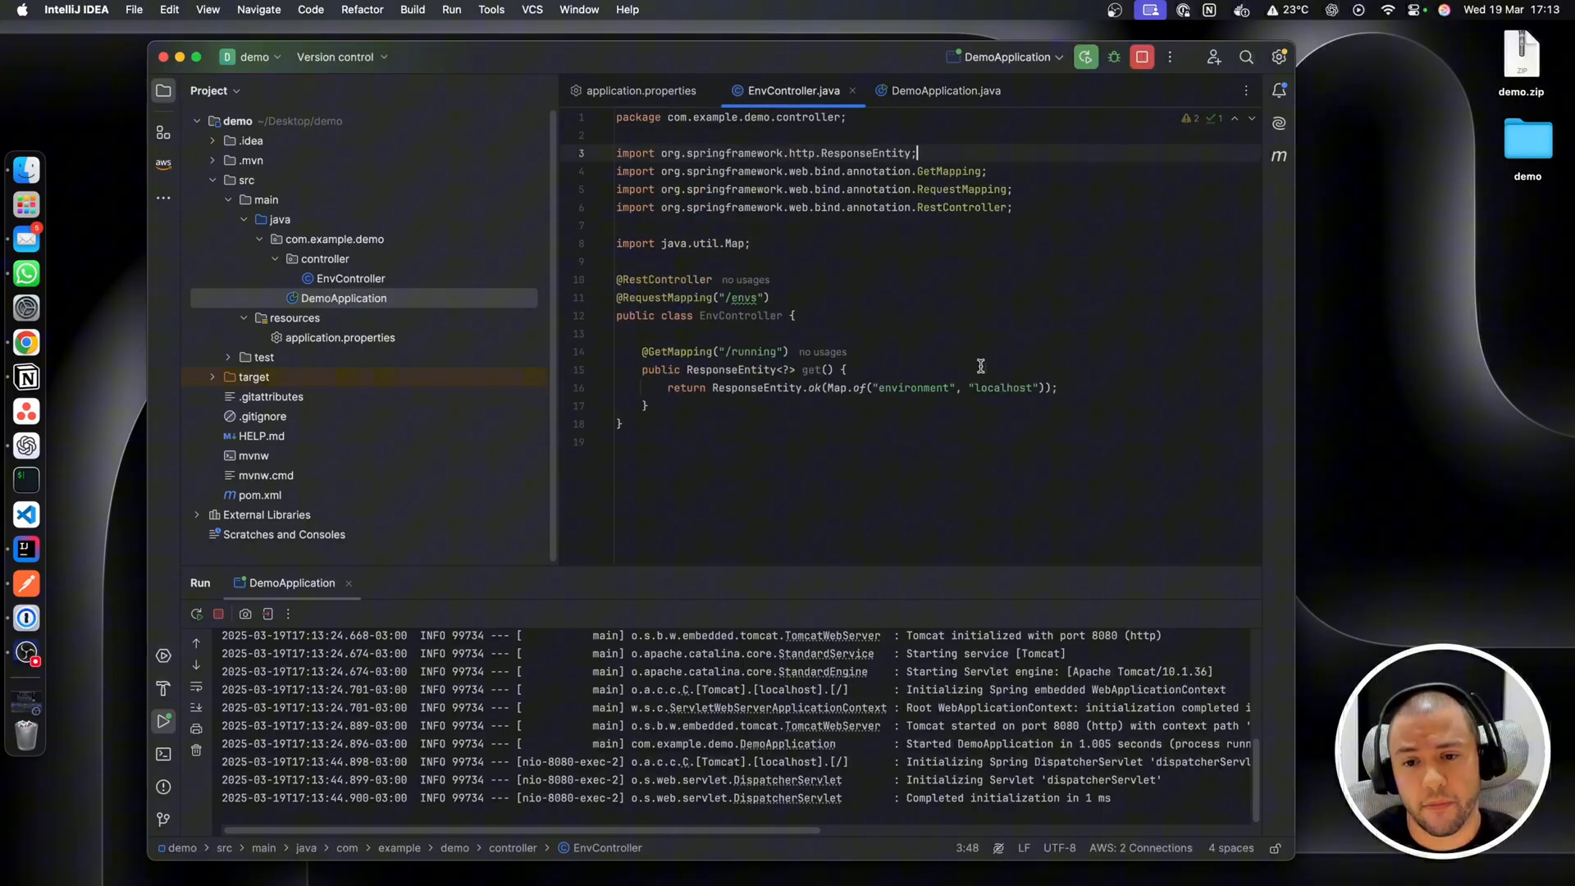
pyautogui.click(1015, 388)
pyautogui.doubleClick(1014, 387)
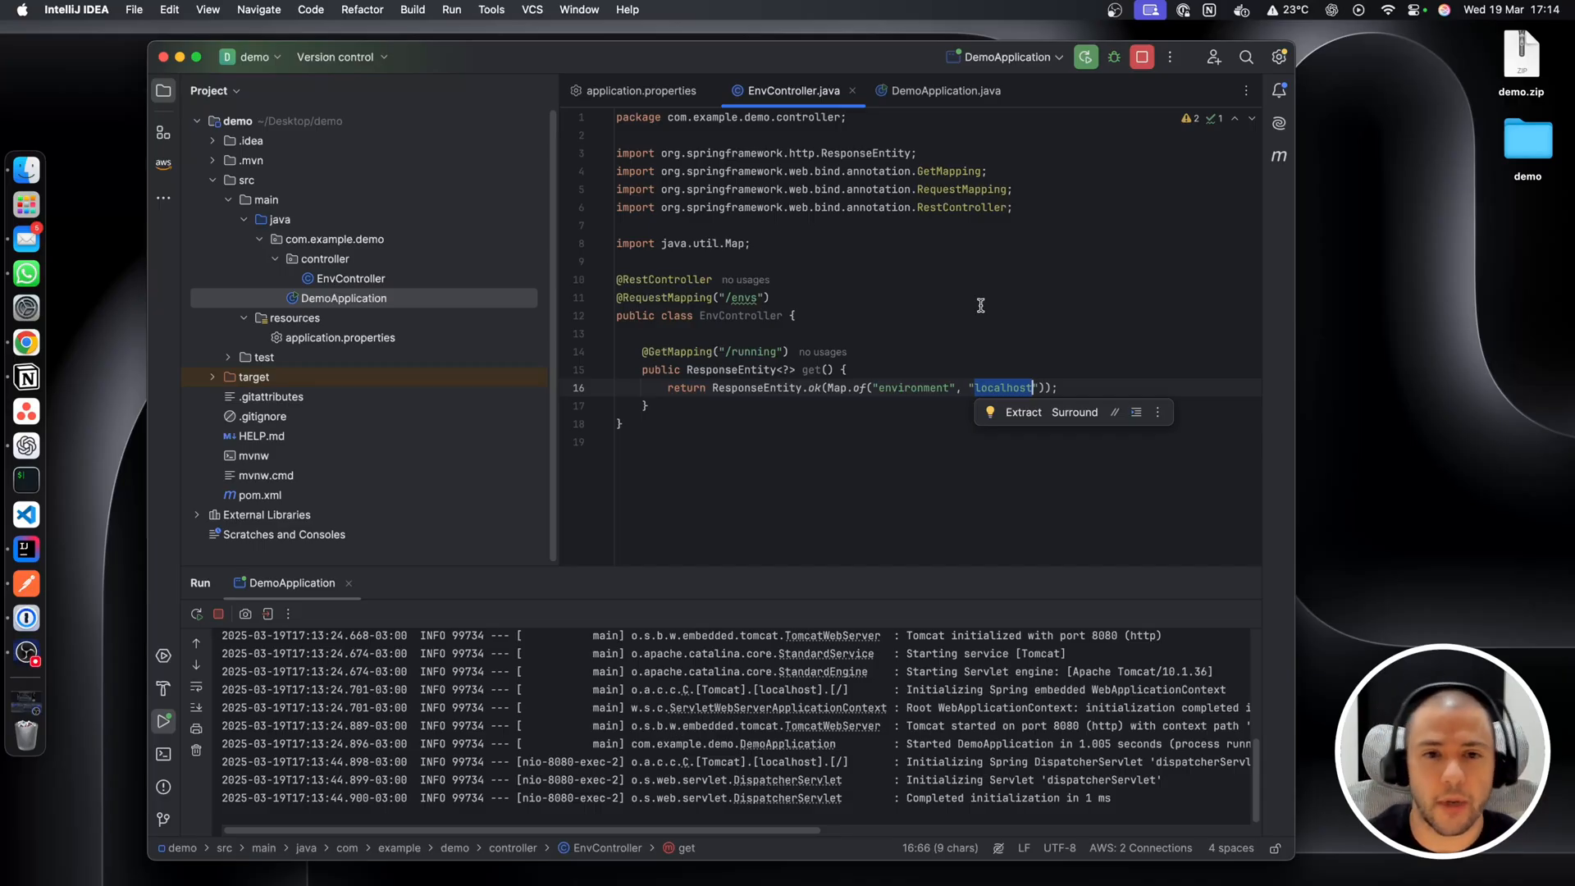
# Change app.running.environment to "localhost from properties file" and return to EnvController.
pyautogui.click(641, 89)
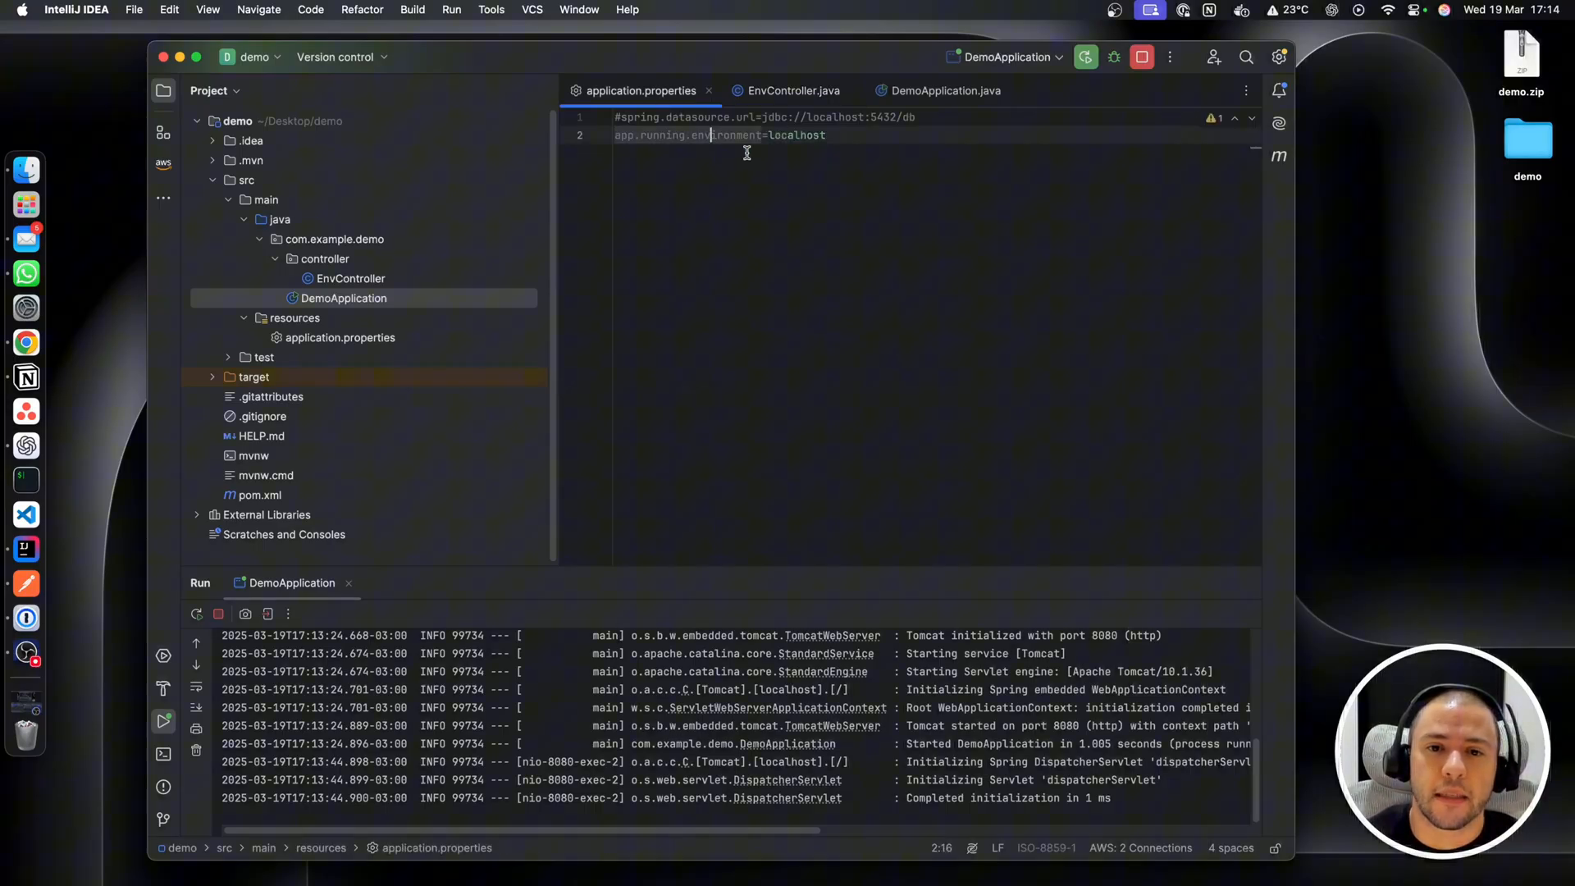
pyautogui.click(860, 135)
pyautogui.doubleClick(811, 136)
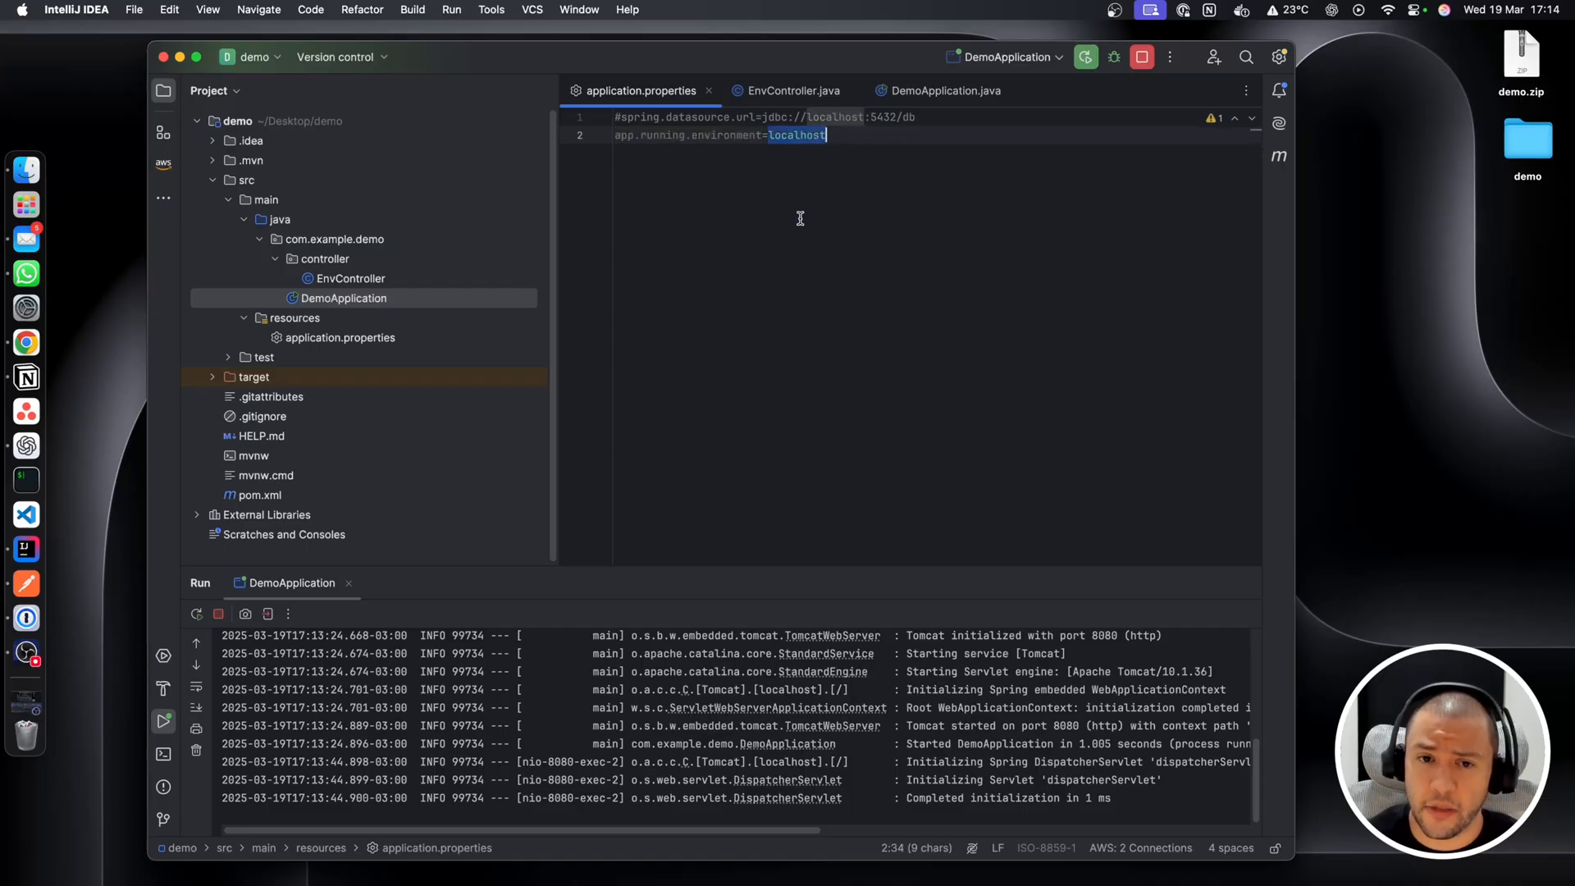
pyautogui.click(773, 136)
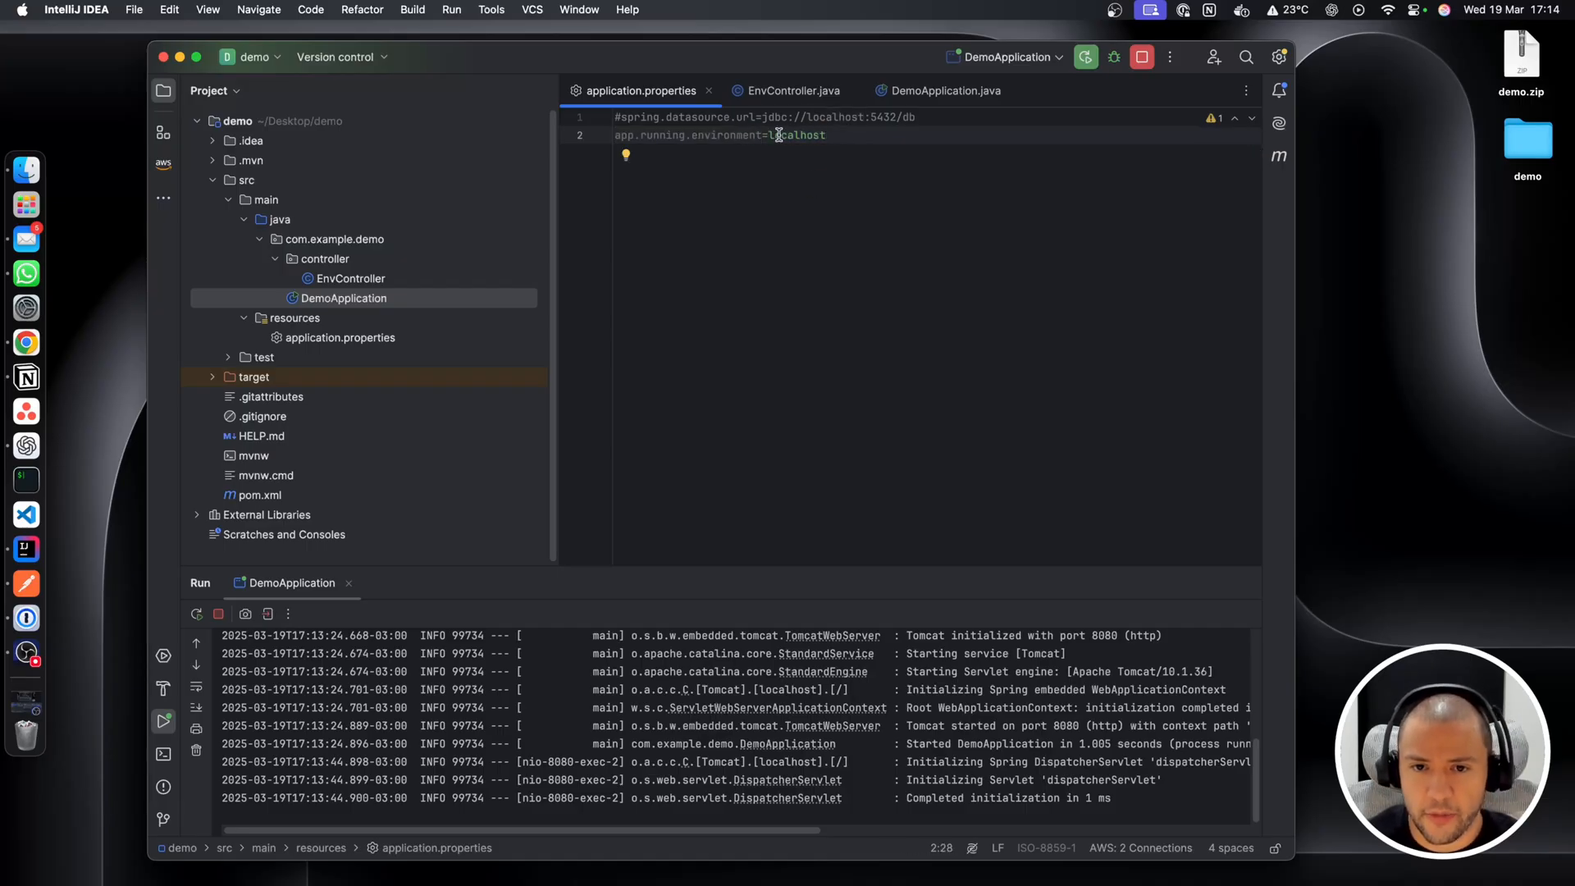
pyautogui.click(833, 135)
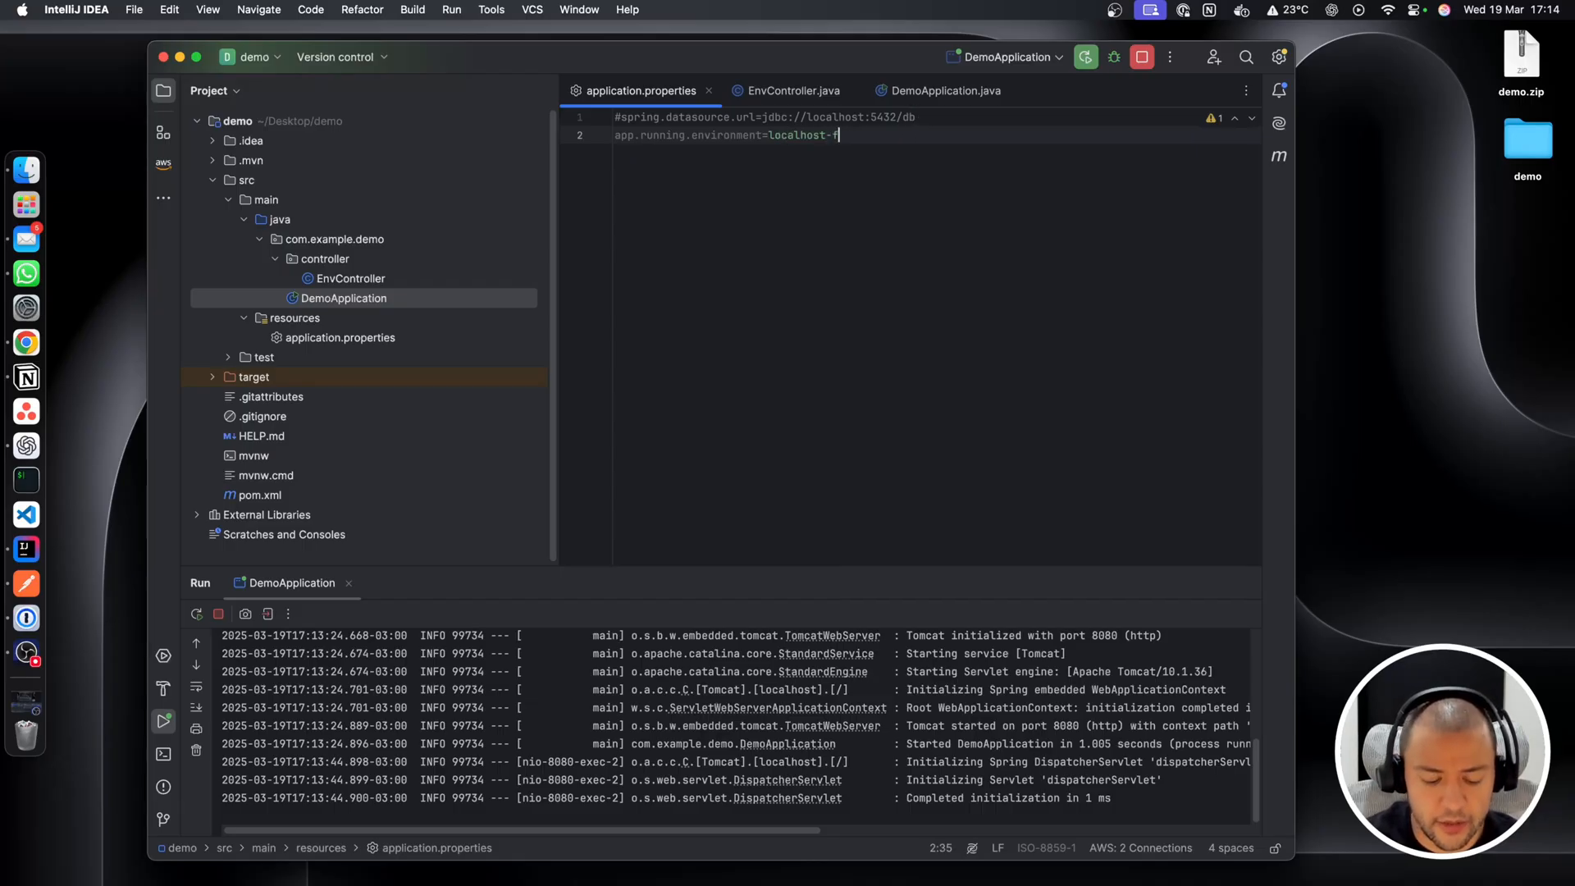
pyautogui.press('BackSpace')
pyautogui.press('BackSpace')
pyautogui.press('BackSpace')
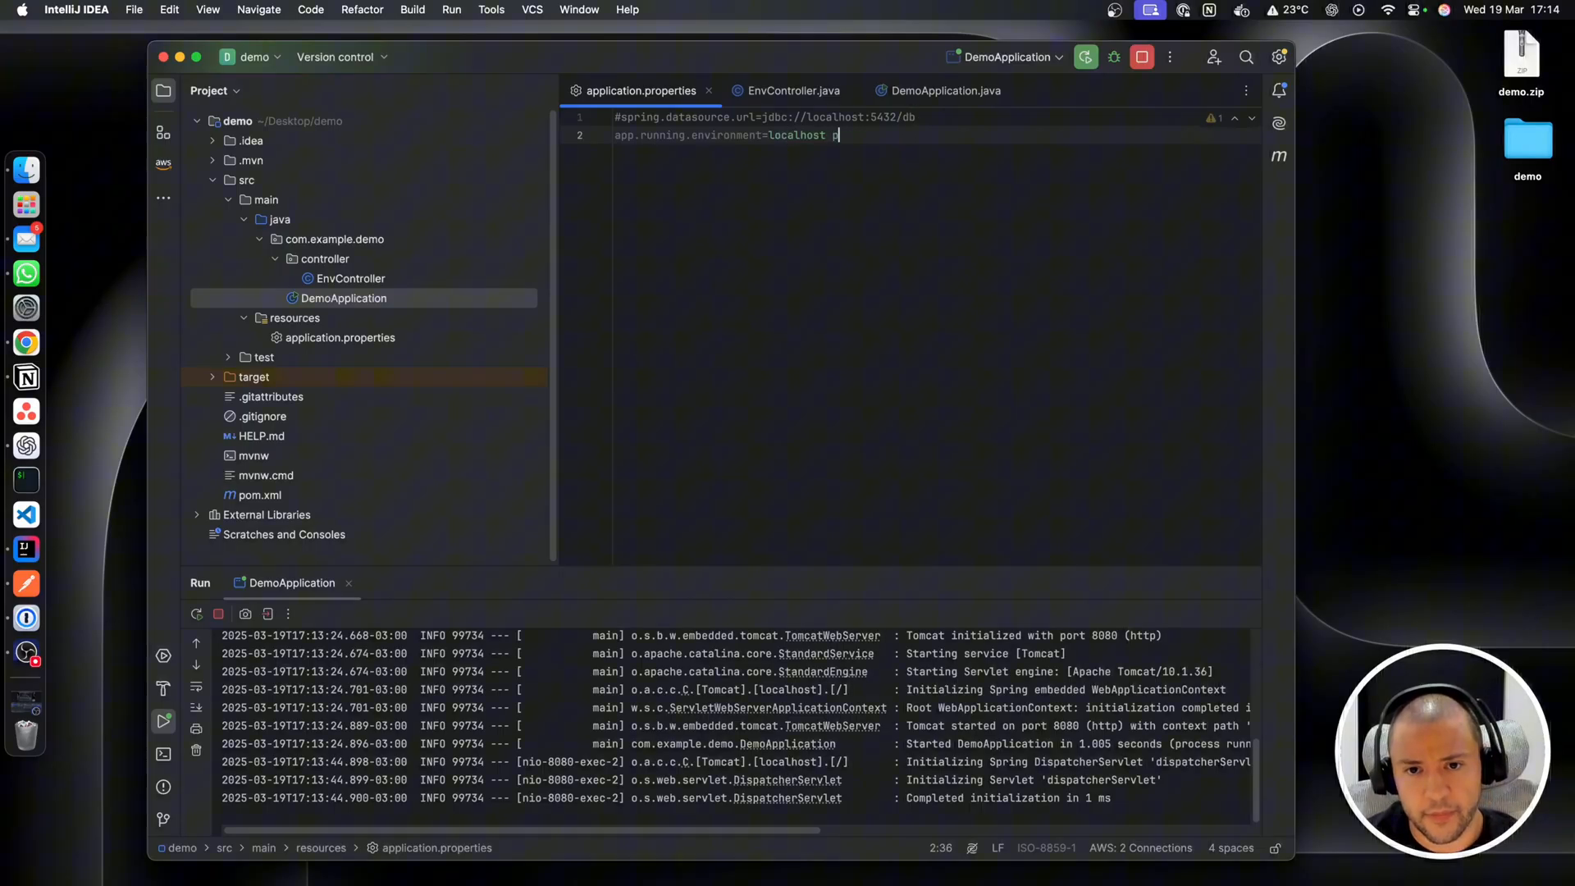
pyautogui.write('from properties file')
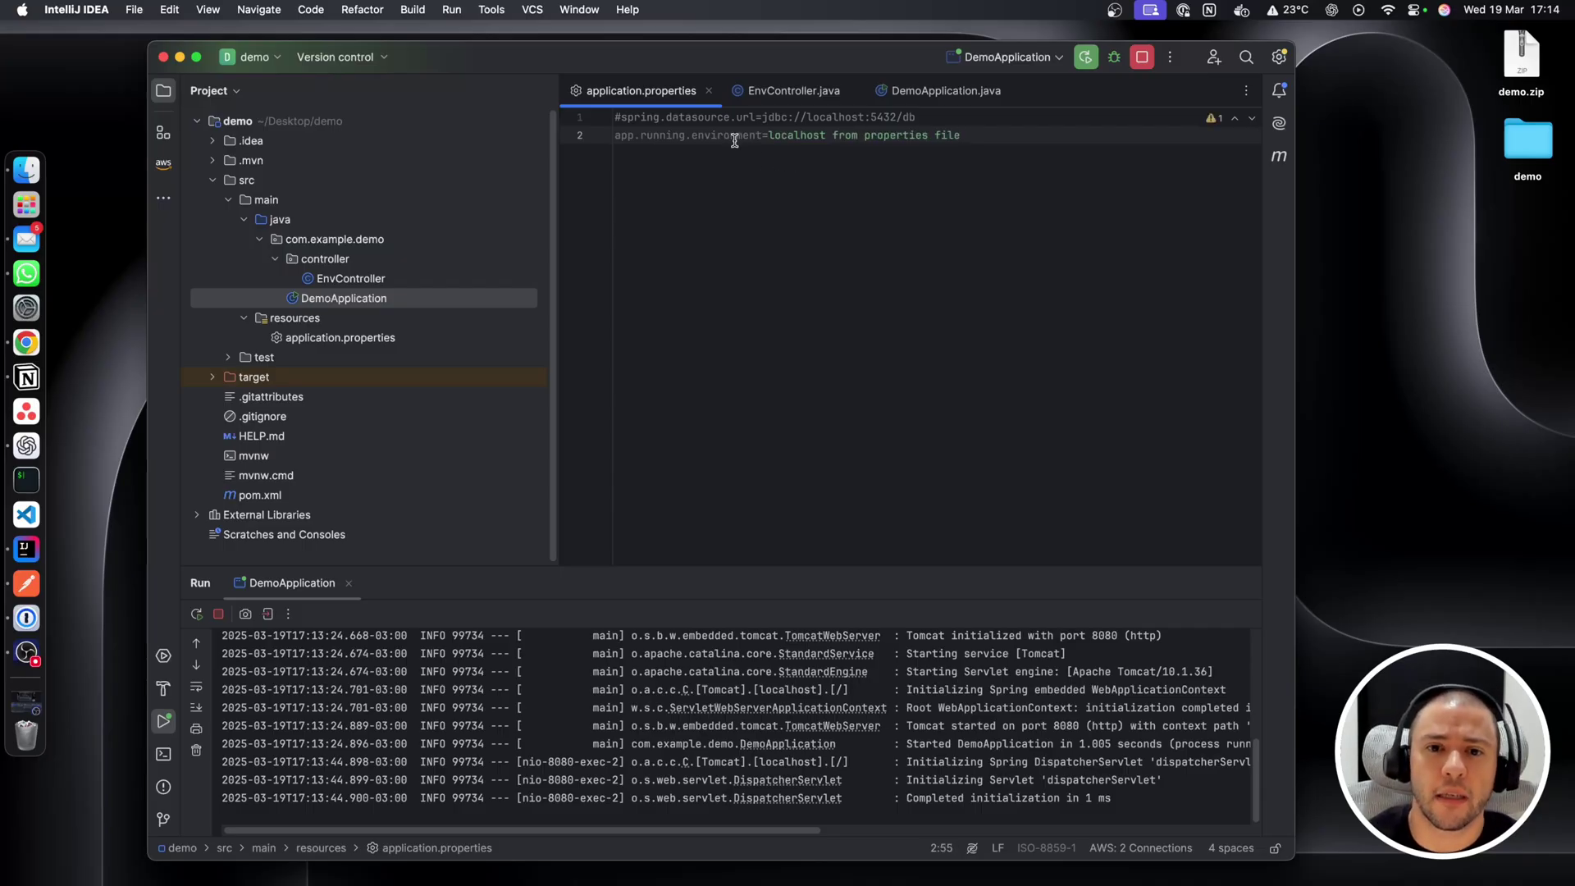
pyautogui.doubleClick(734, 135)
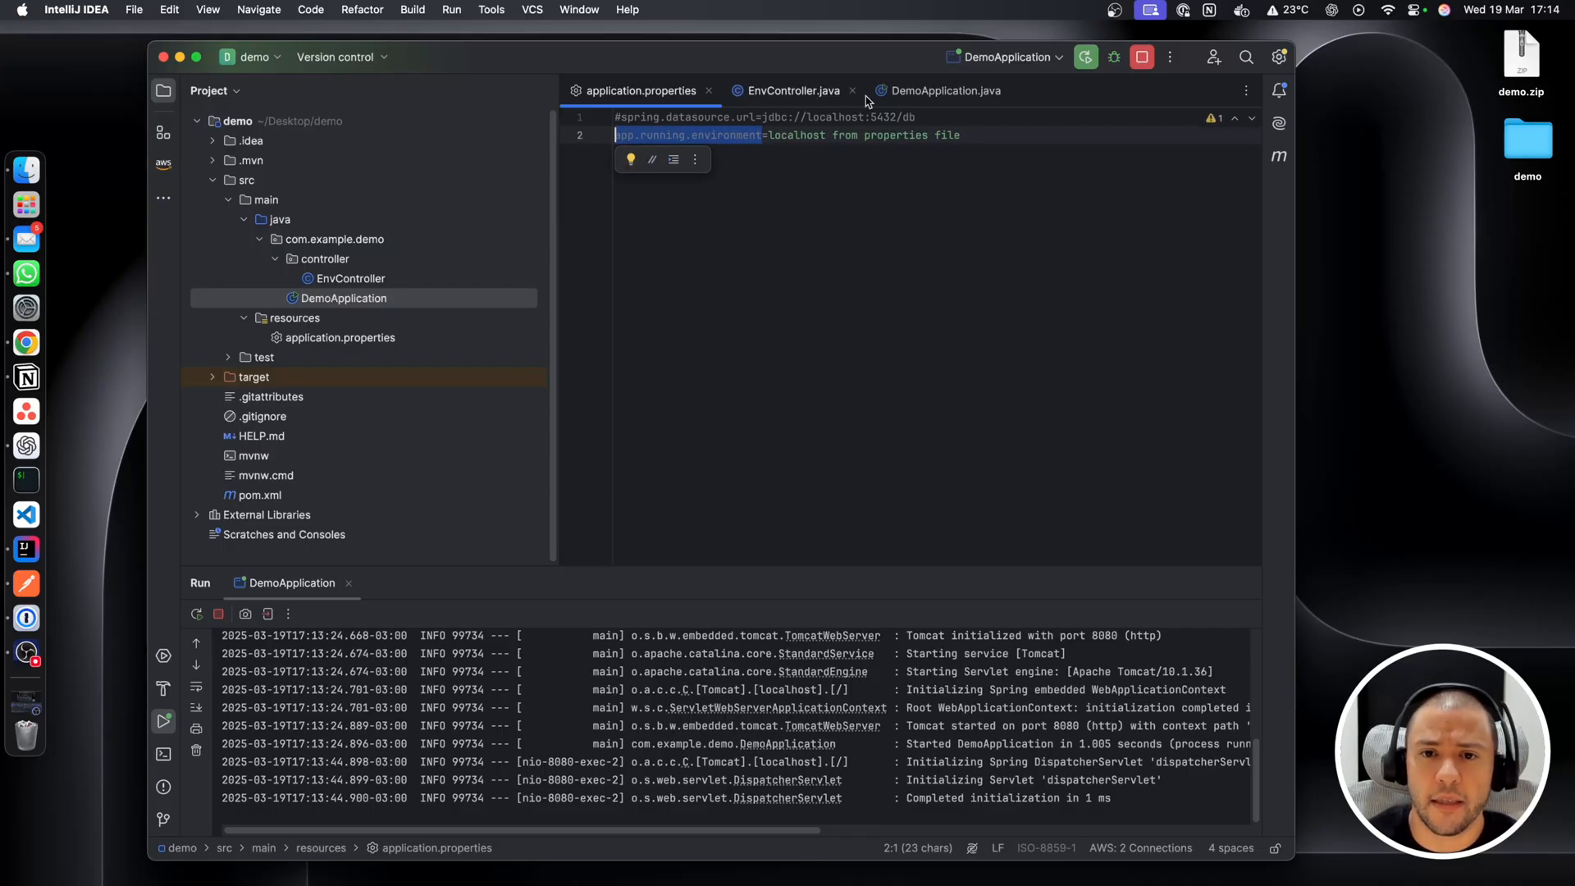
pyautogui.click(794, 90)
pyautogui.click(808, 317)
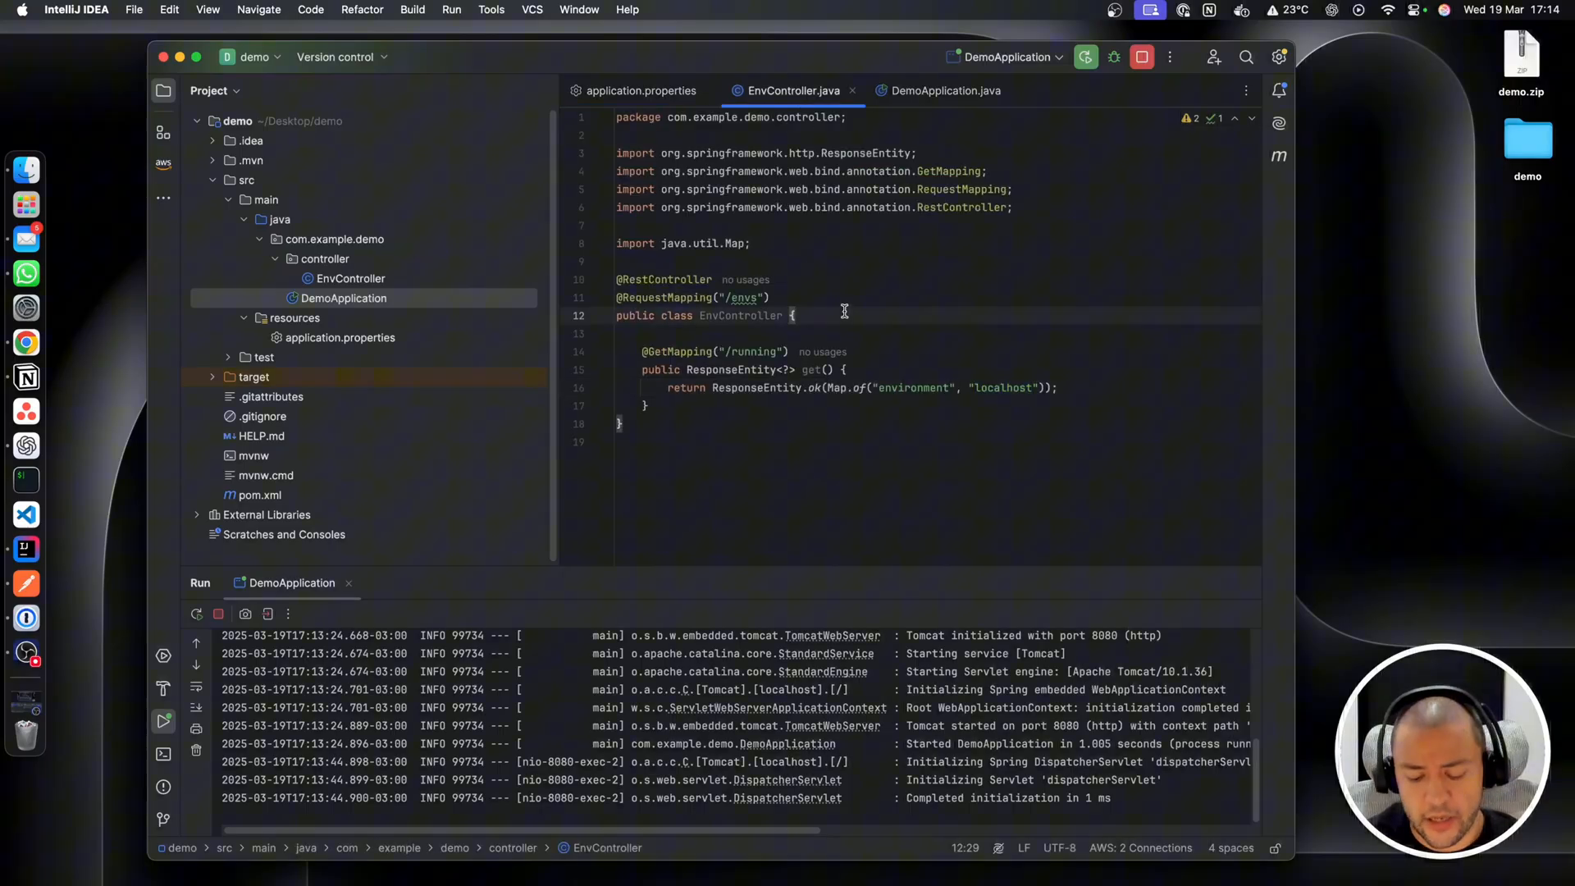
pyautogui.press('Return')
pyautogui.press('Return')
pyautogui.write('@Val')
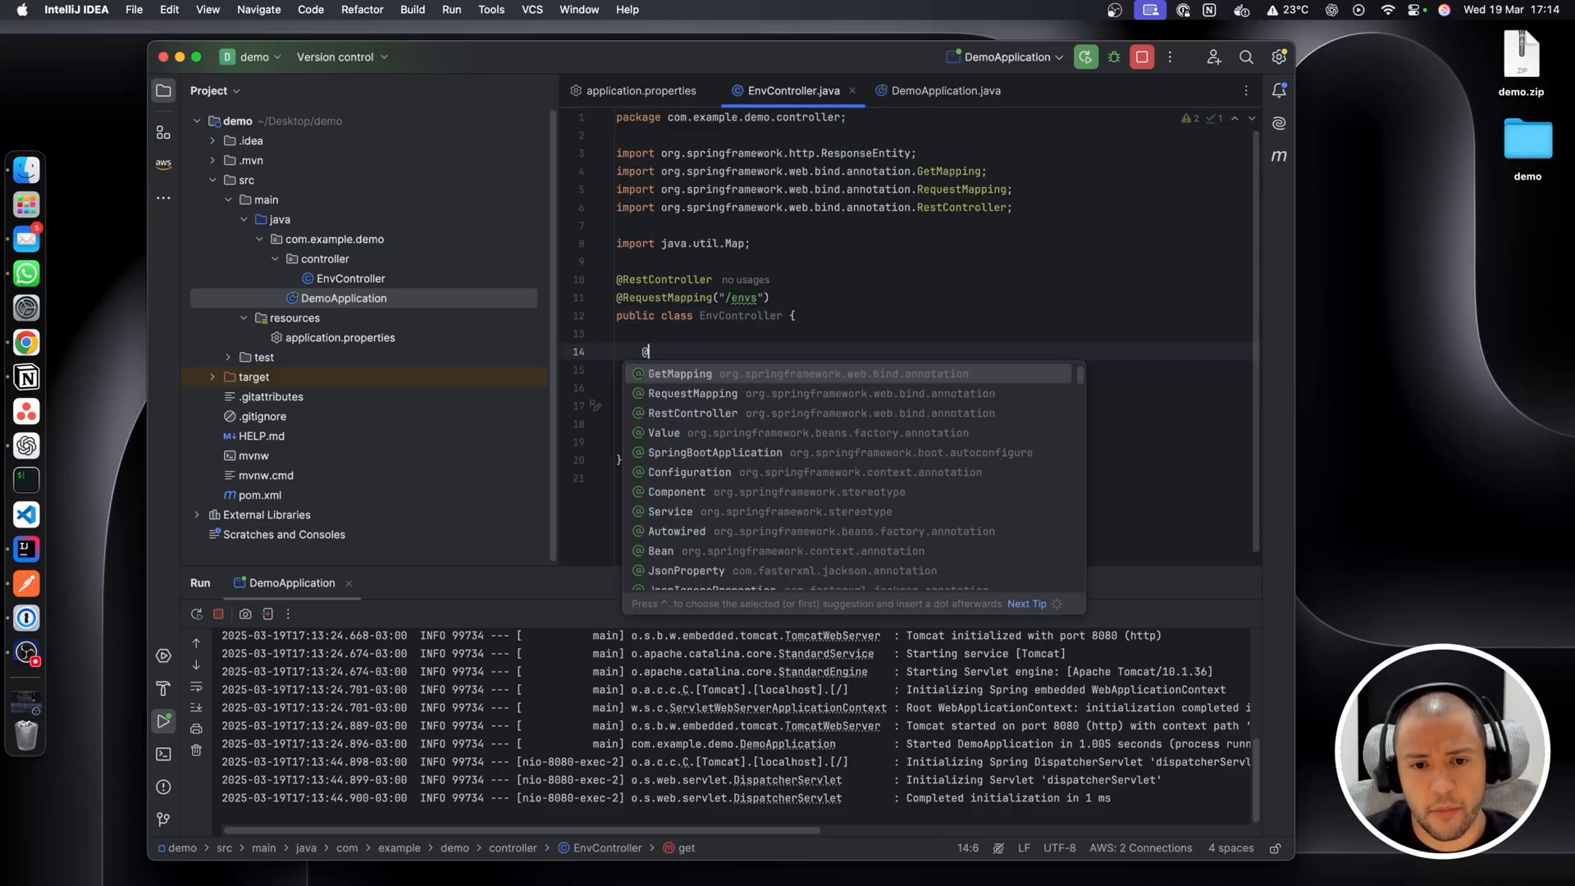
pyautogui.press('Return')
pyautogui.write('(')
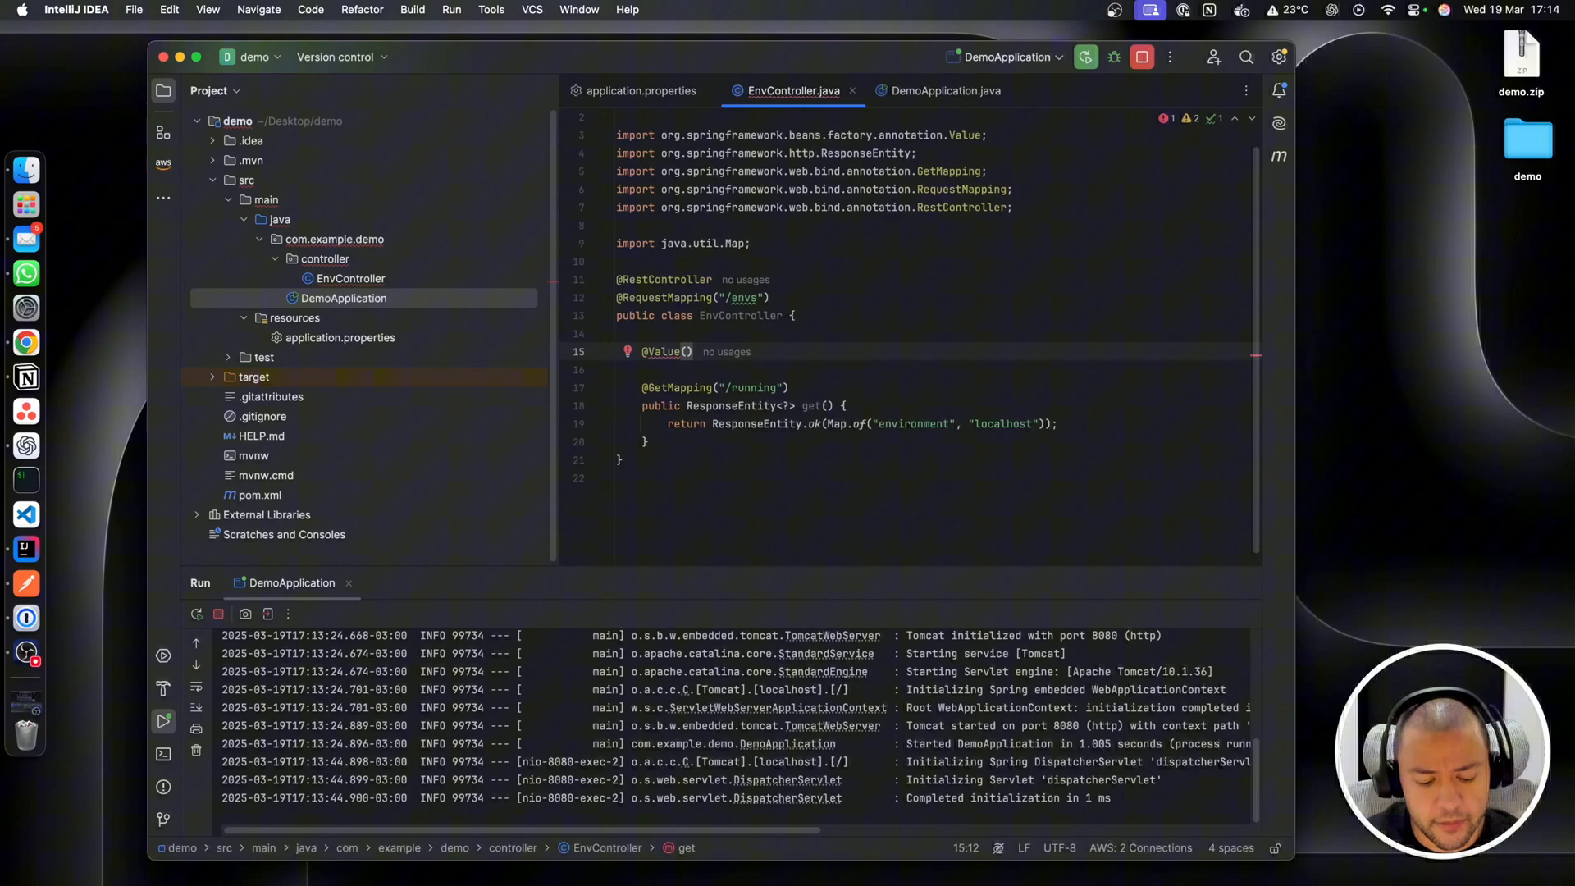
pyautogui.write('"${')
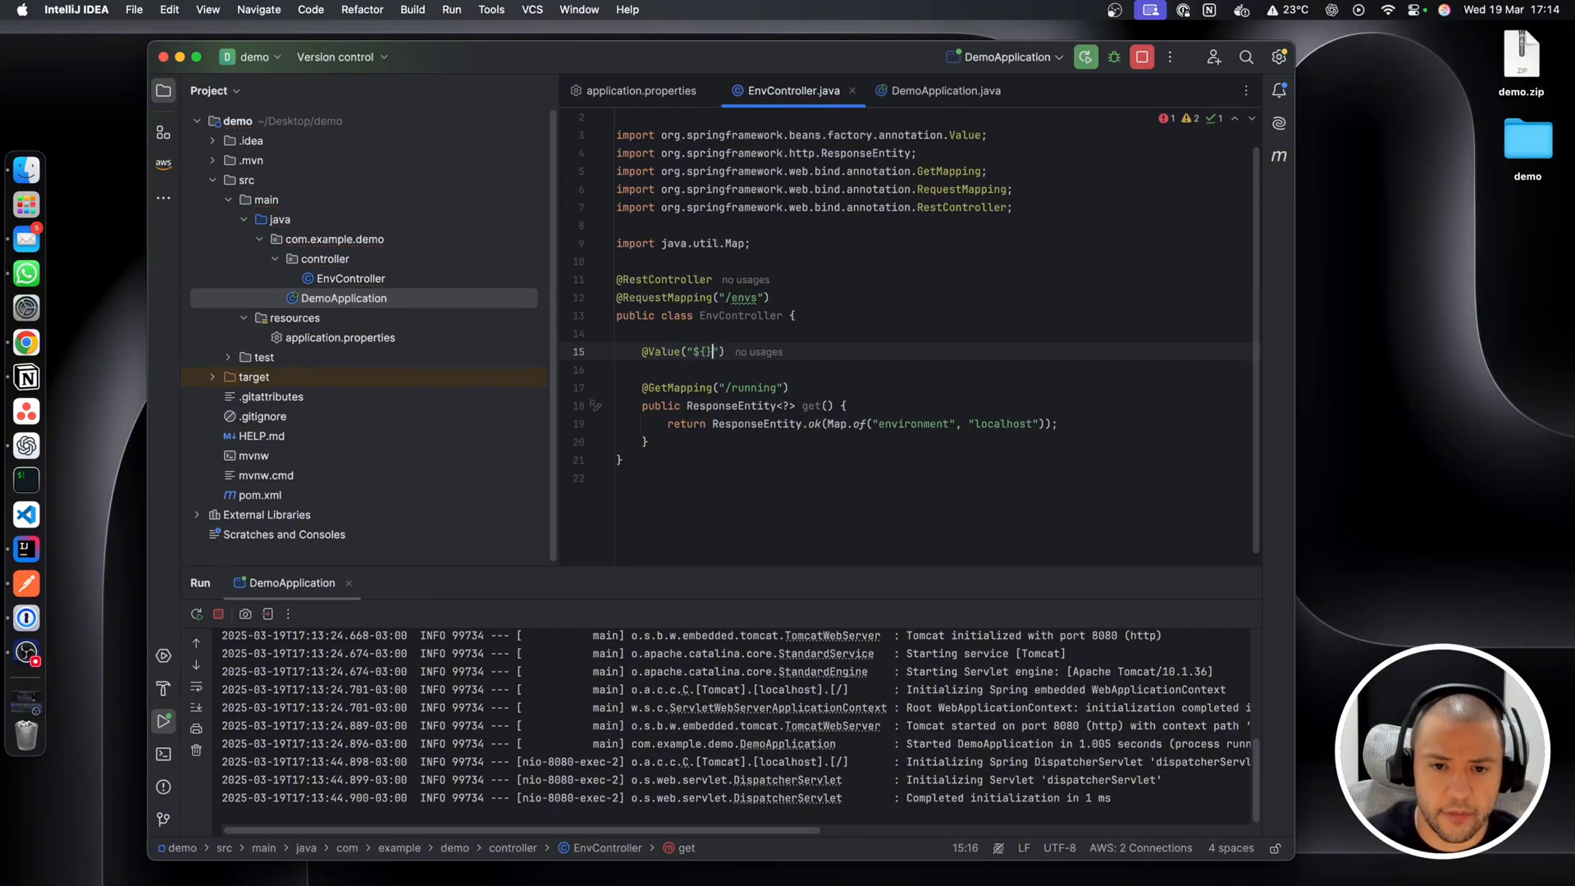
pyautogui.write('app.running.environment')
pyautogui.press('End')
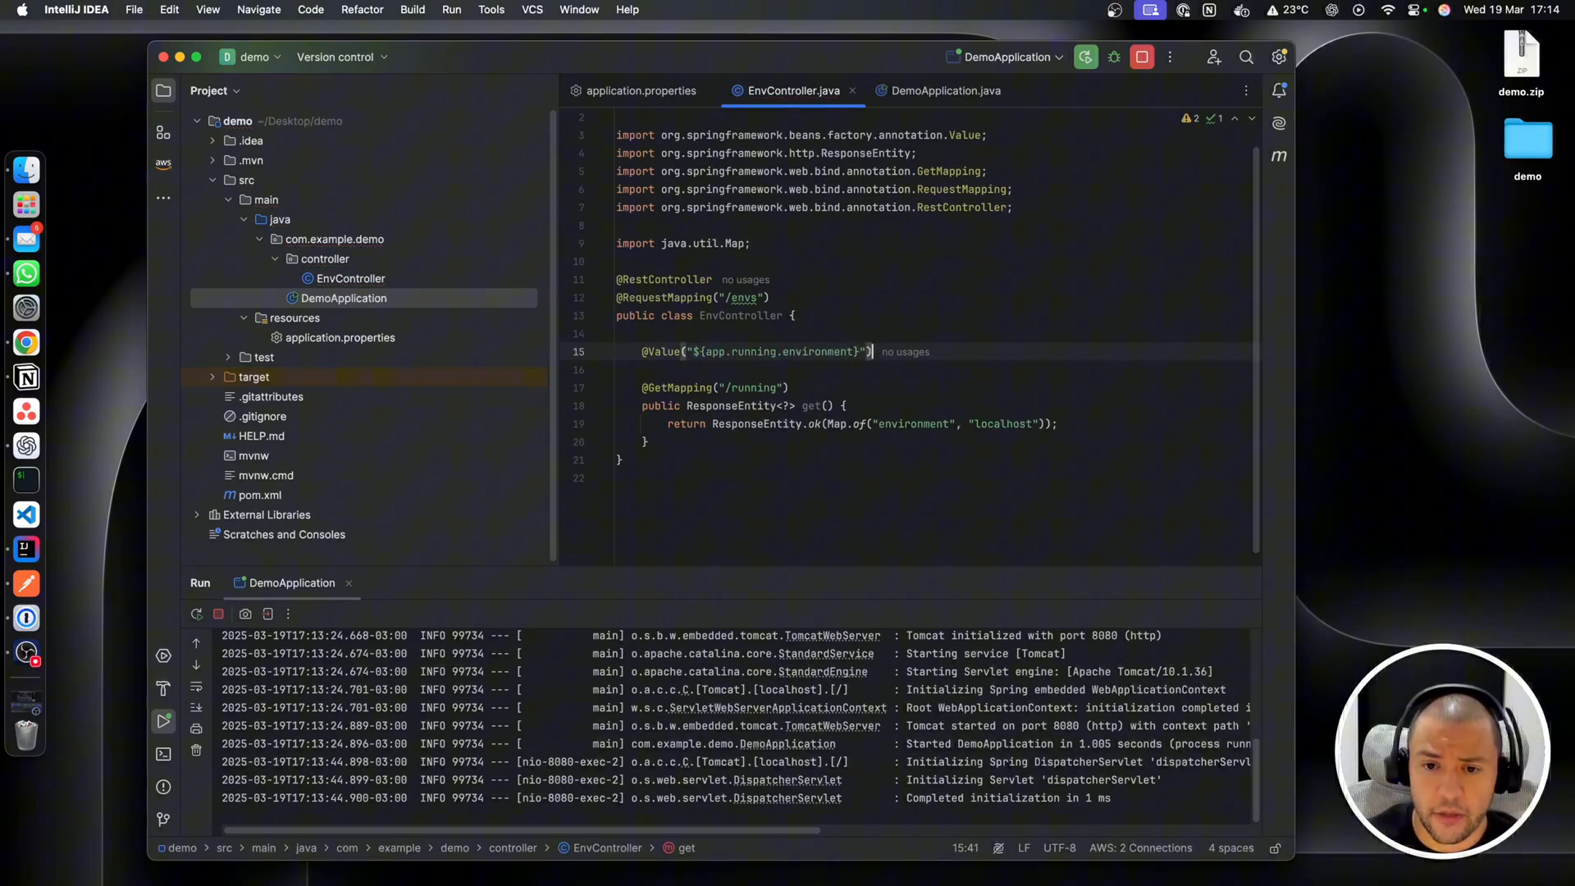
pyautogui.press('Return')
pyautogui.write('private ')
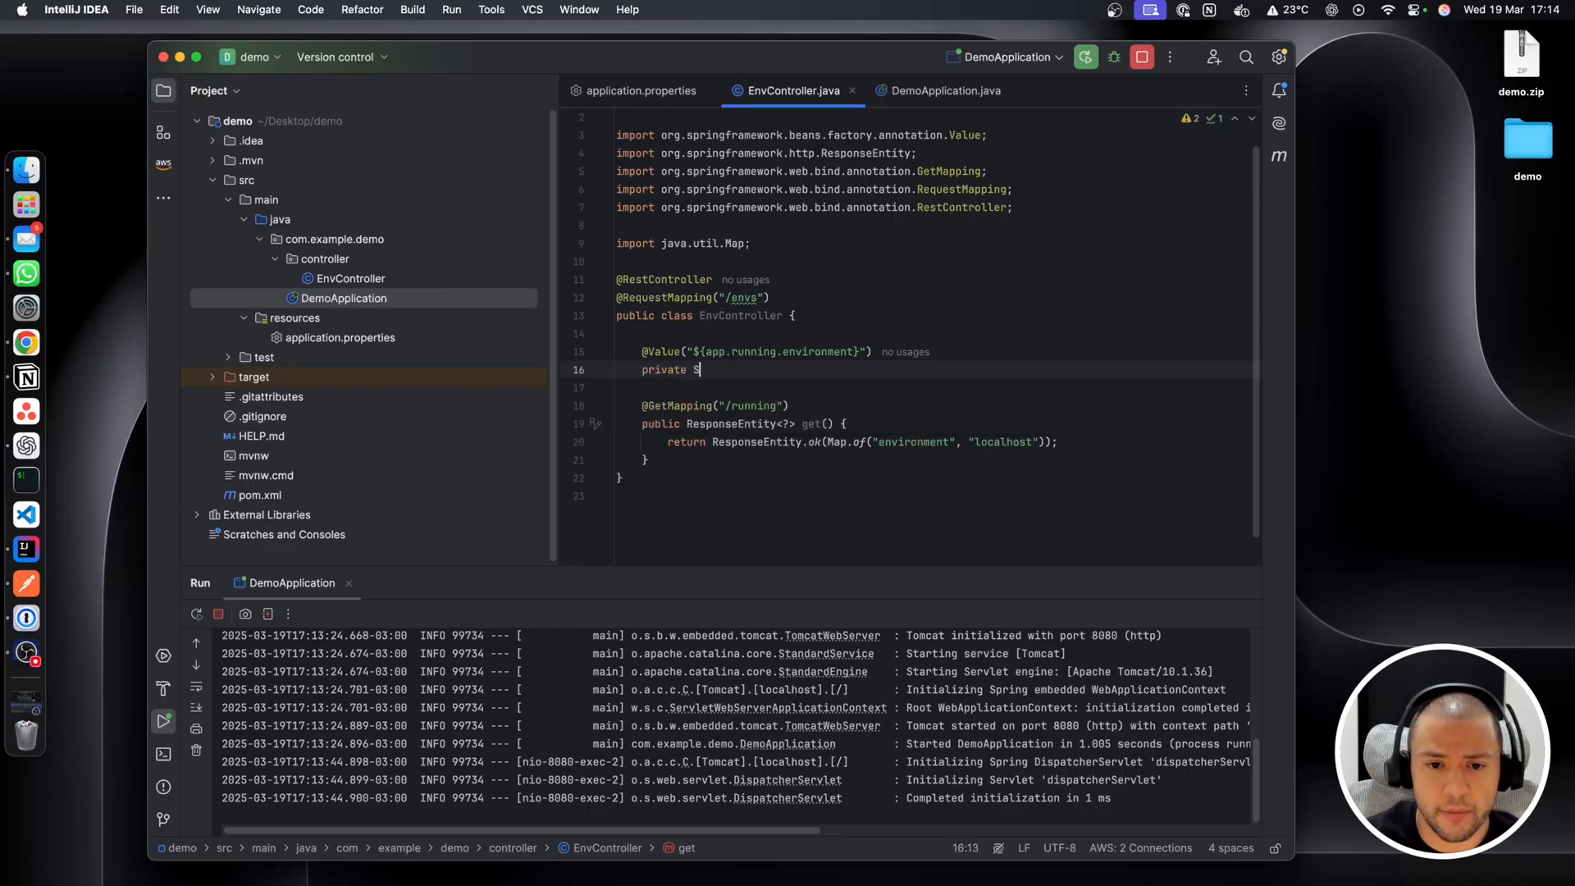
pyautogui.write('String runni')
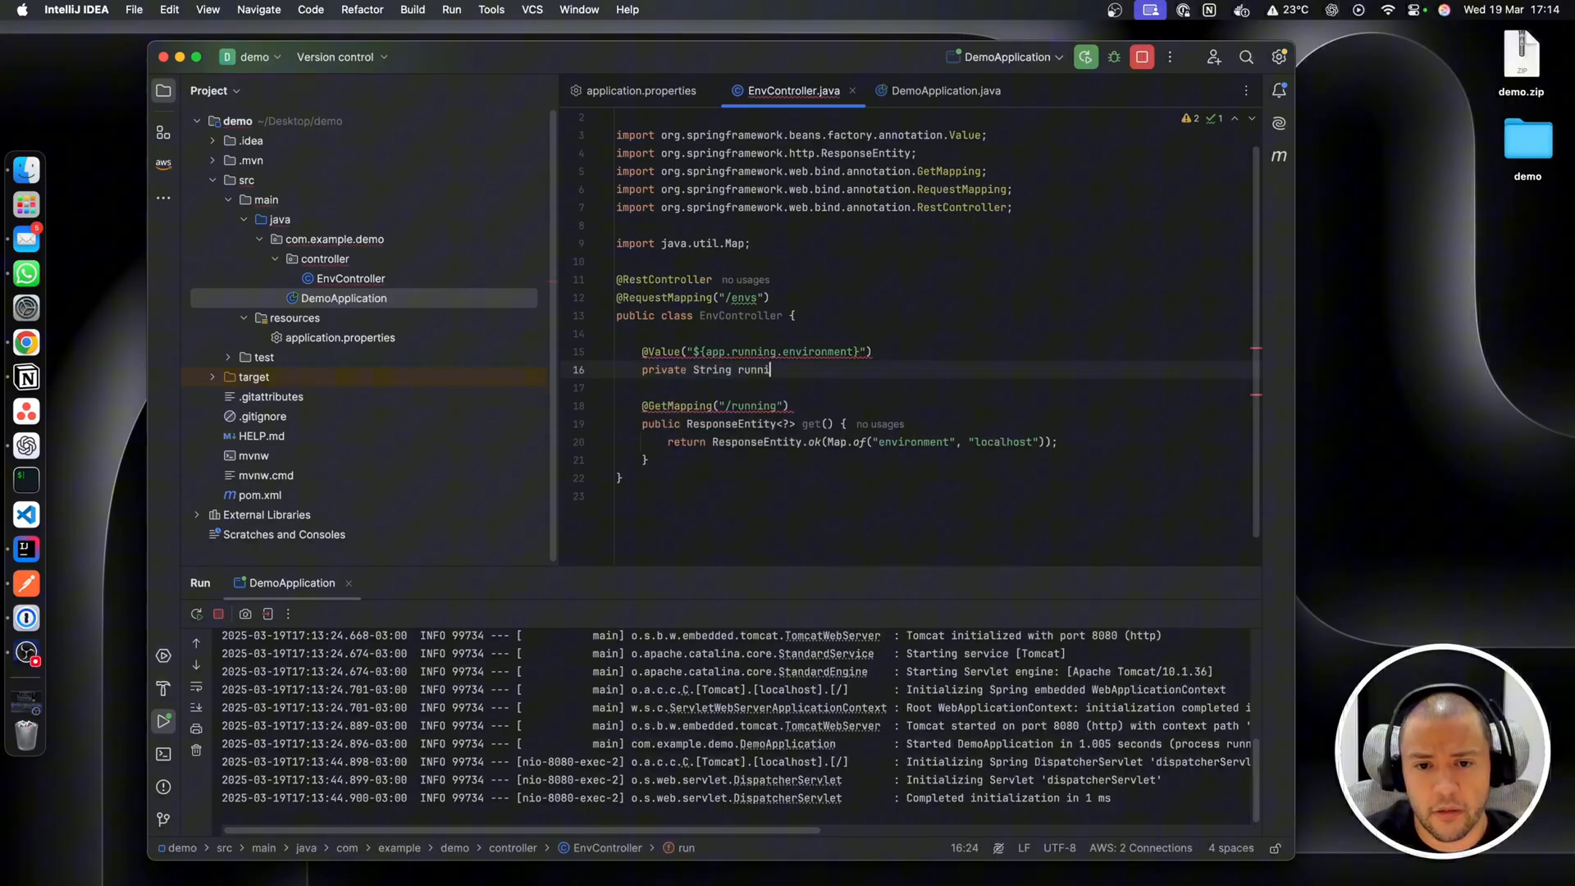
pyautogui.press('BackSpace')
pyautogui.press('BackSpace')
pyautogui.write('env;')
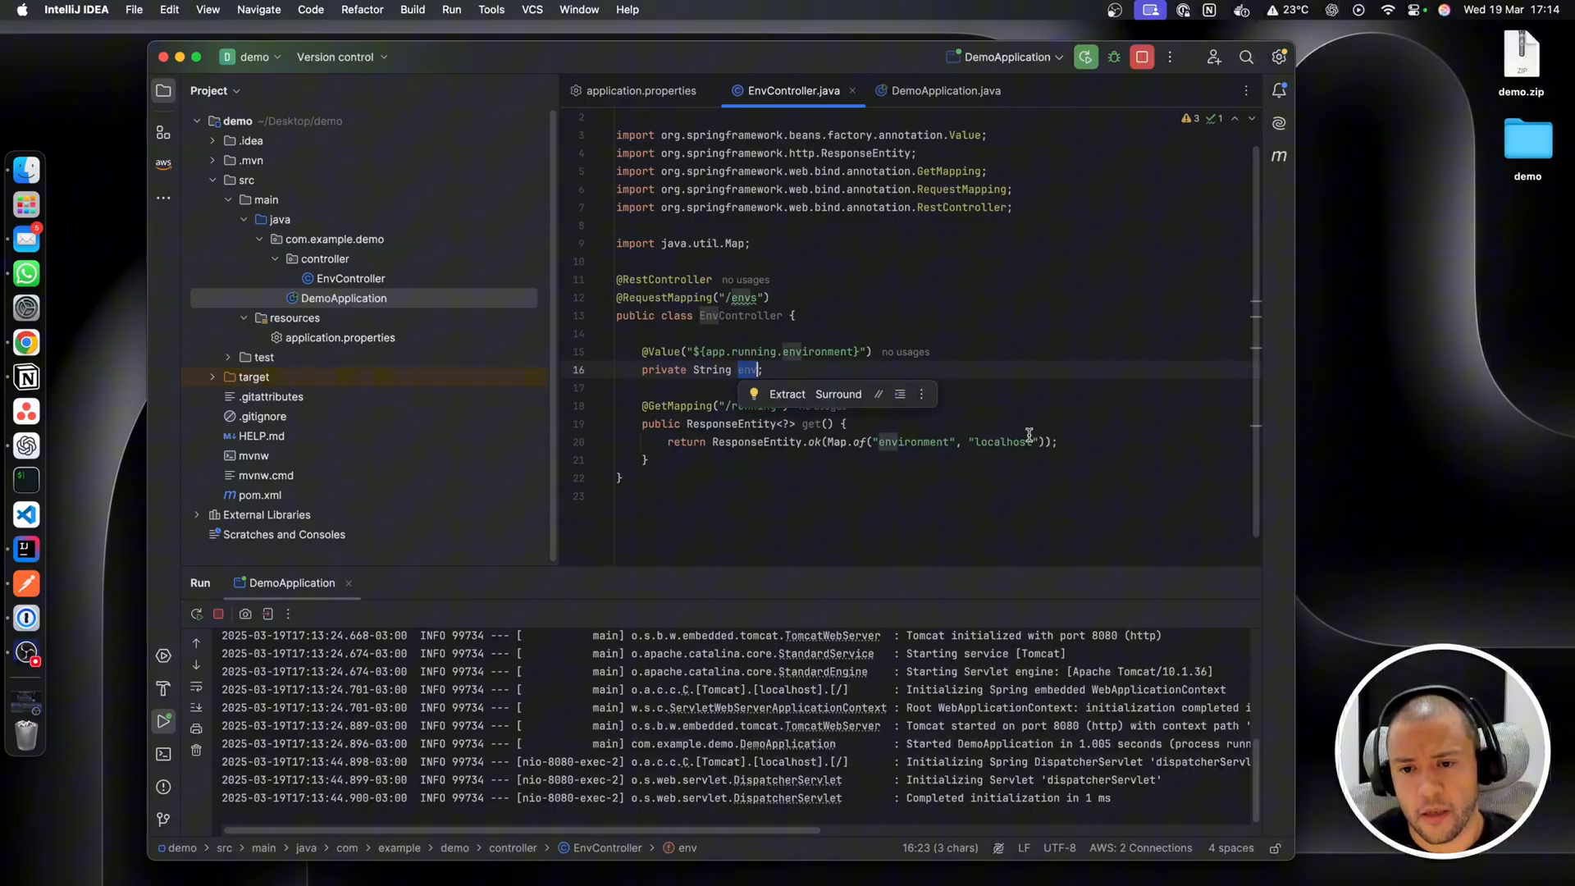
# Return env instead of "localhost" from /running and restart the application.
pyautogui.moveTo(1033, 442); pyautogui.dragTo(970, 442)
pyautogui.write('env')
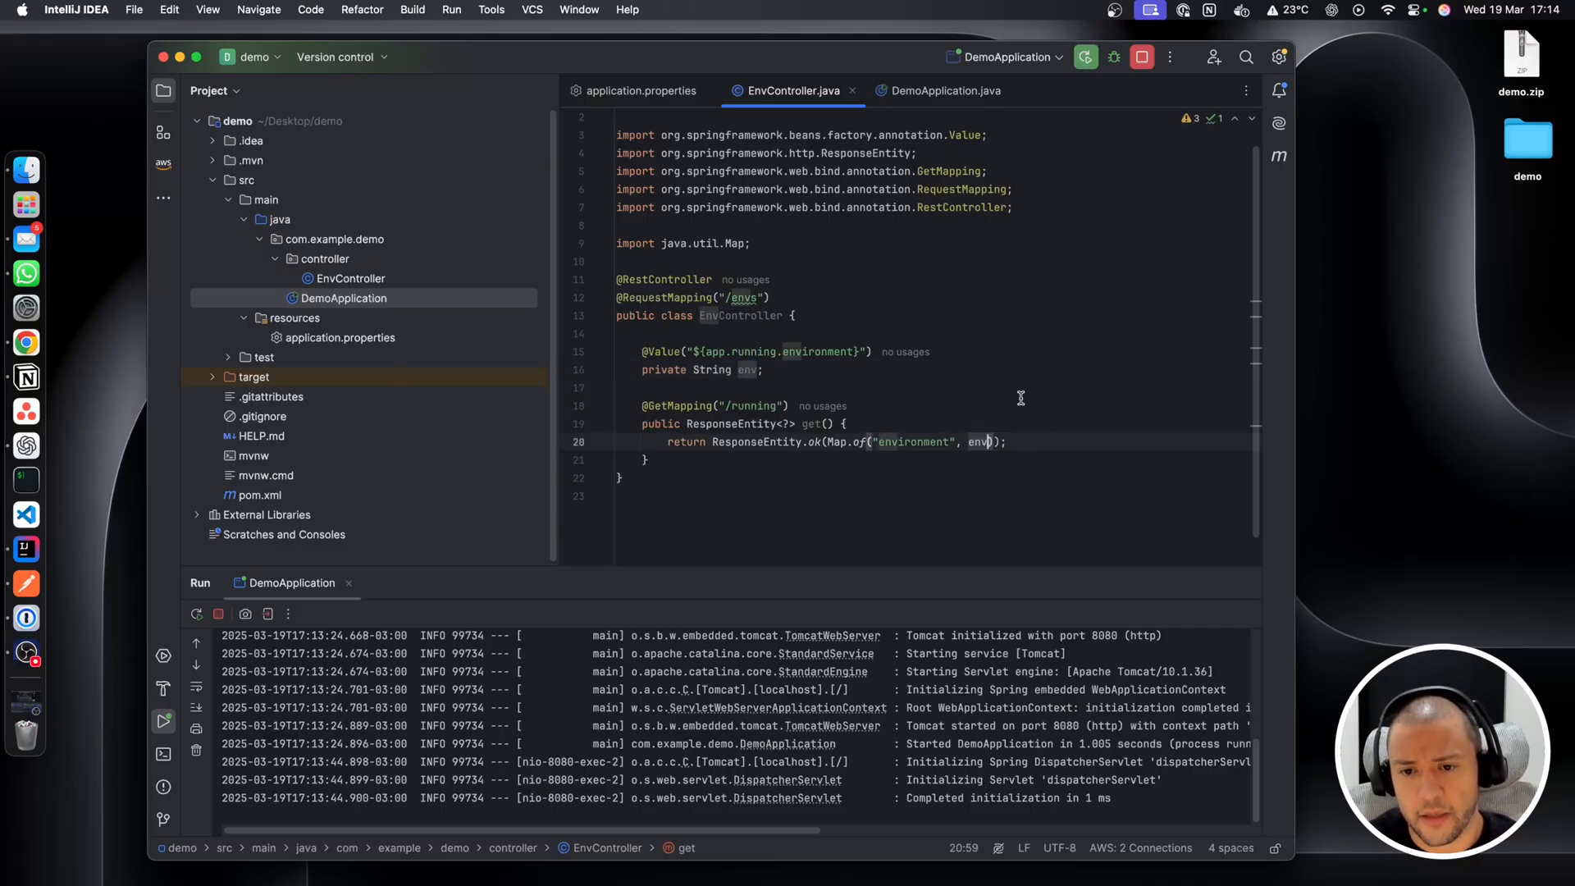
pyautogui.click(1022, 405)
pyautogui.click(1086, 56)
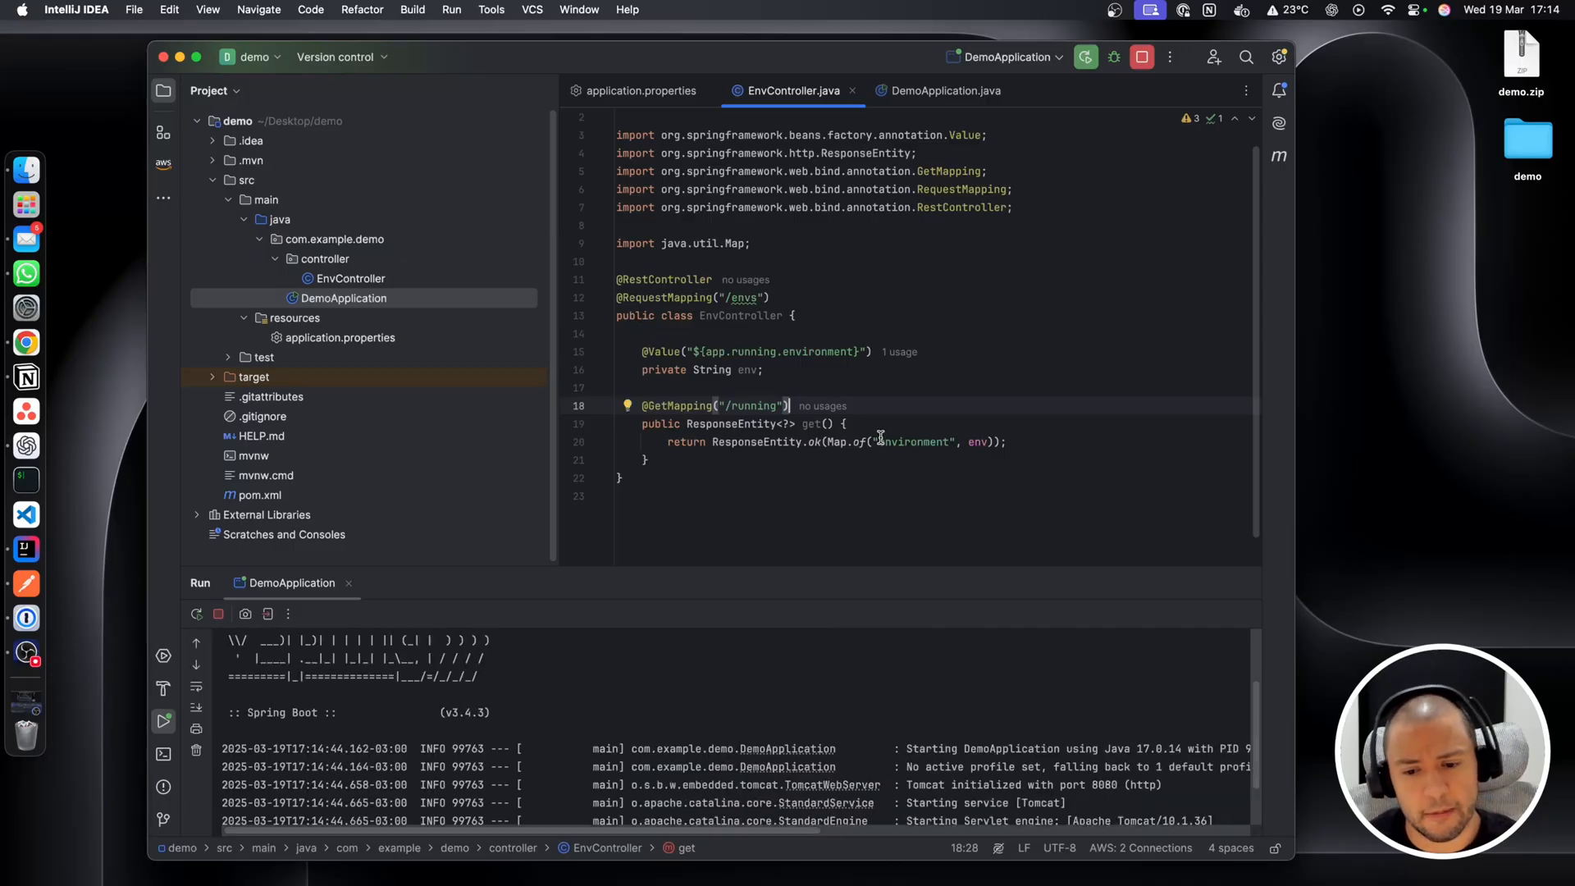
# Resend GET /envs/running in Postman and confirm environment is "localhost from properties file".
pyautogui.click(26, 585)
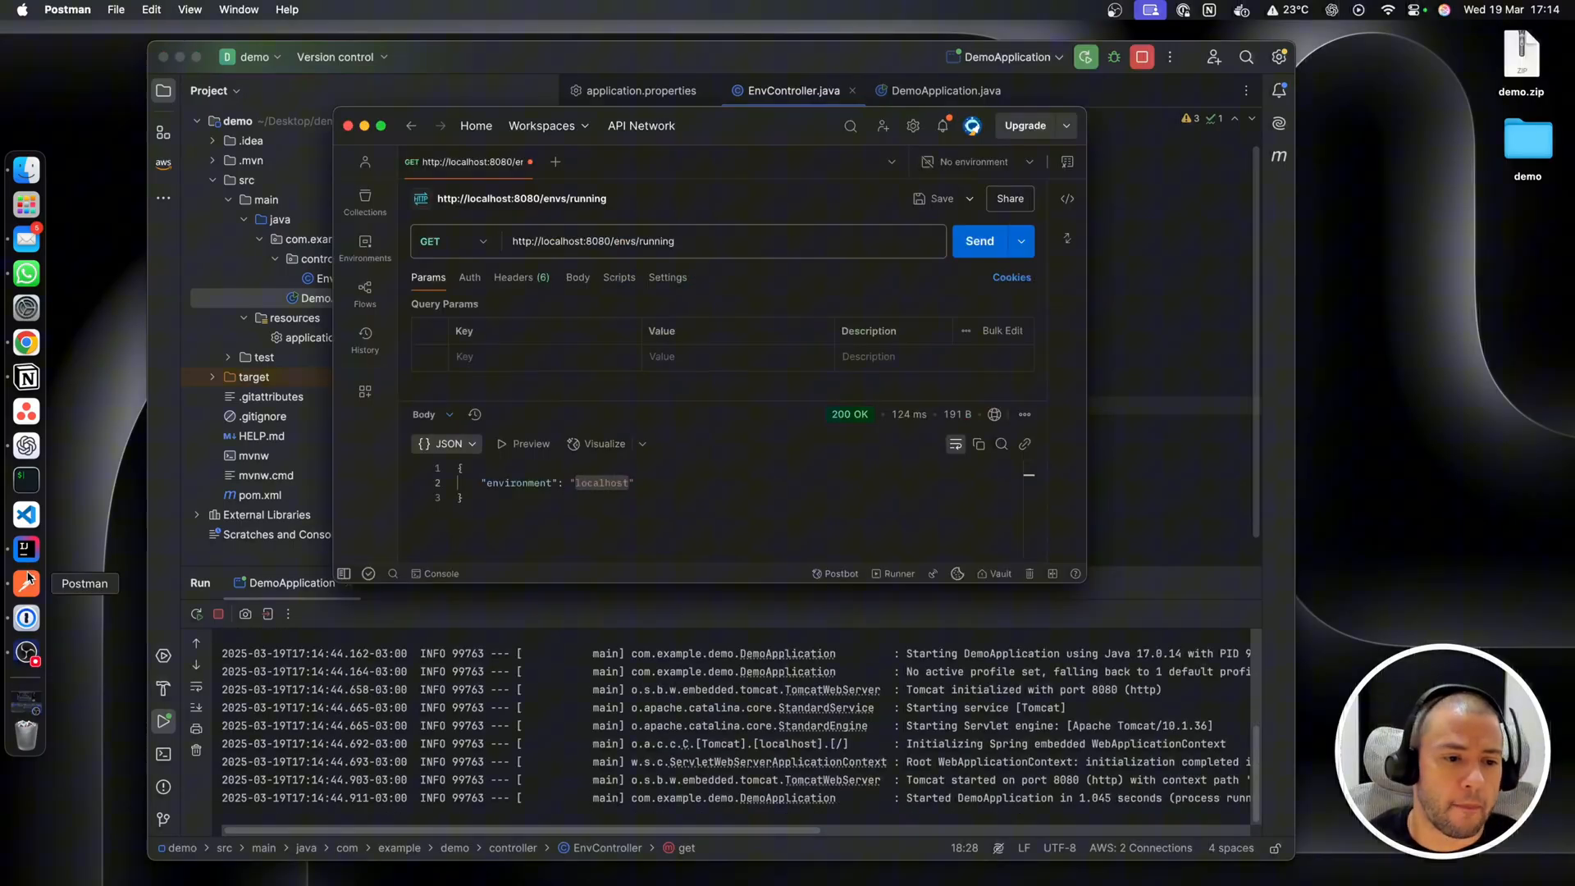
pyautogui.click(980, 242)
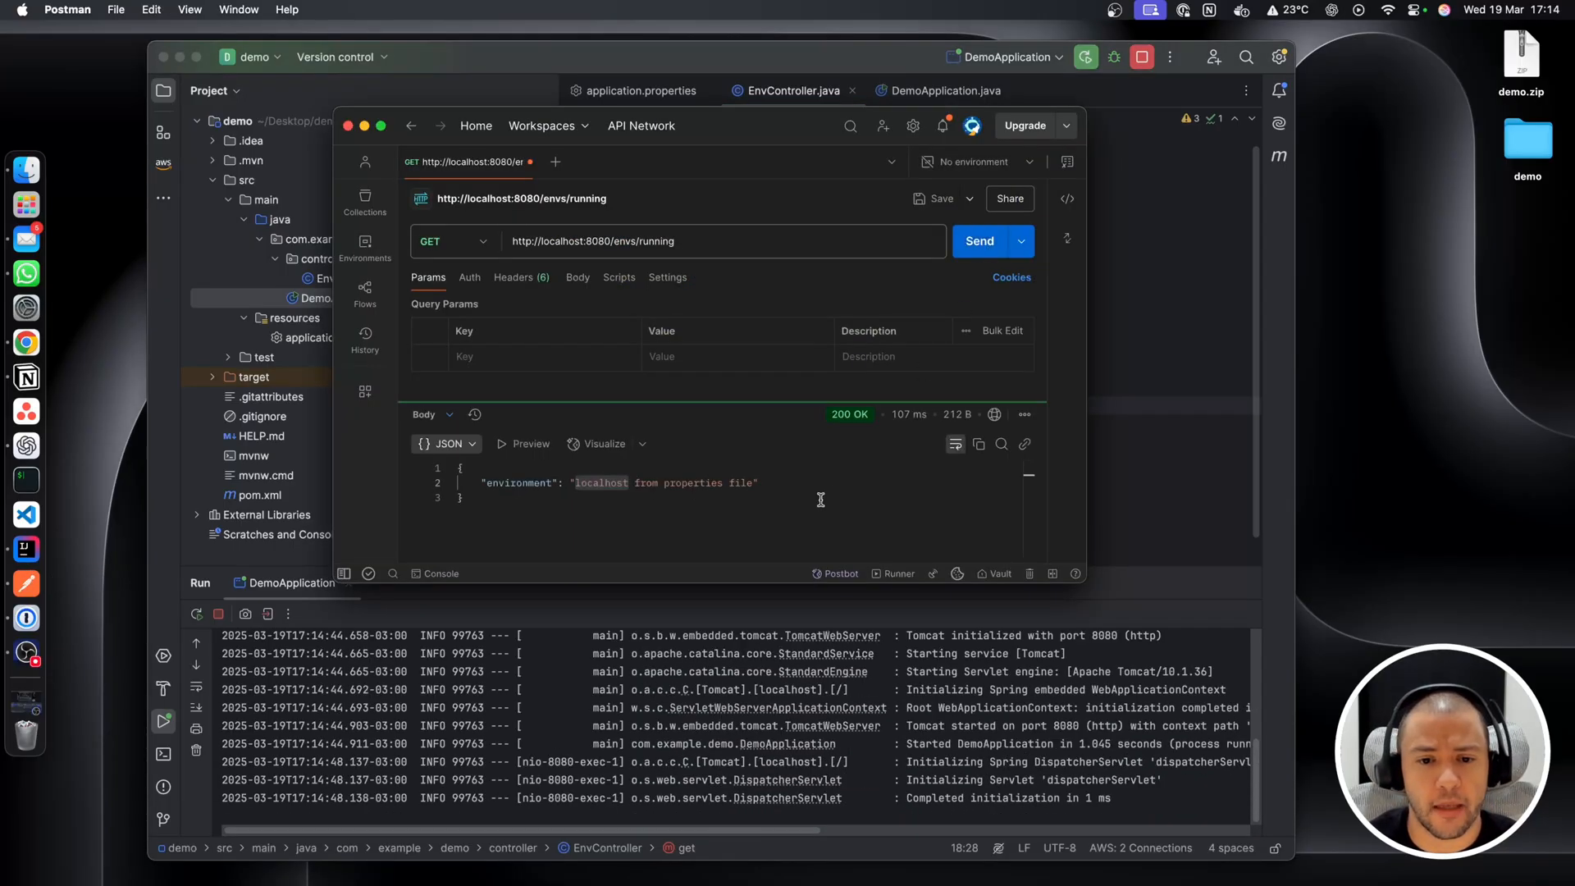
pyautogui.click(664, 495)
pyautogui.moveTo(578, 483); pyautogui.dragTo(743, 485)
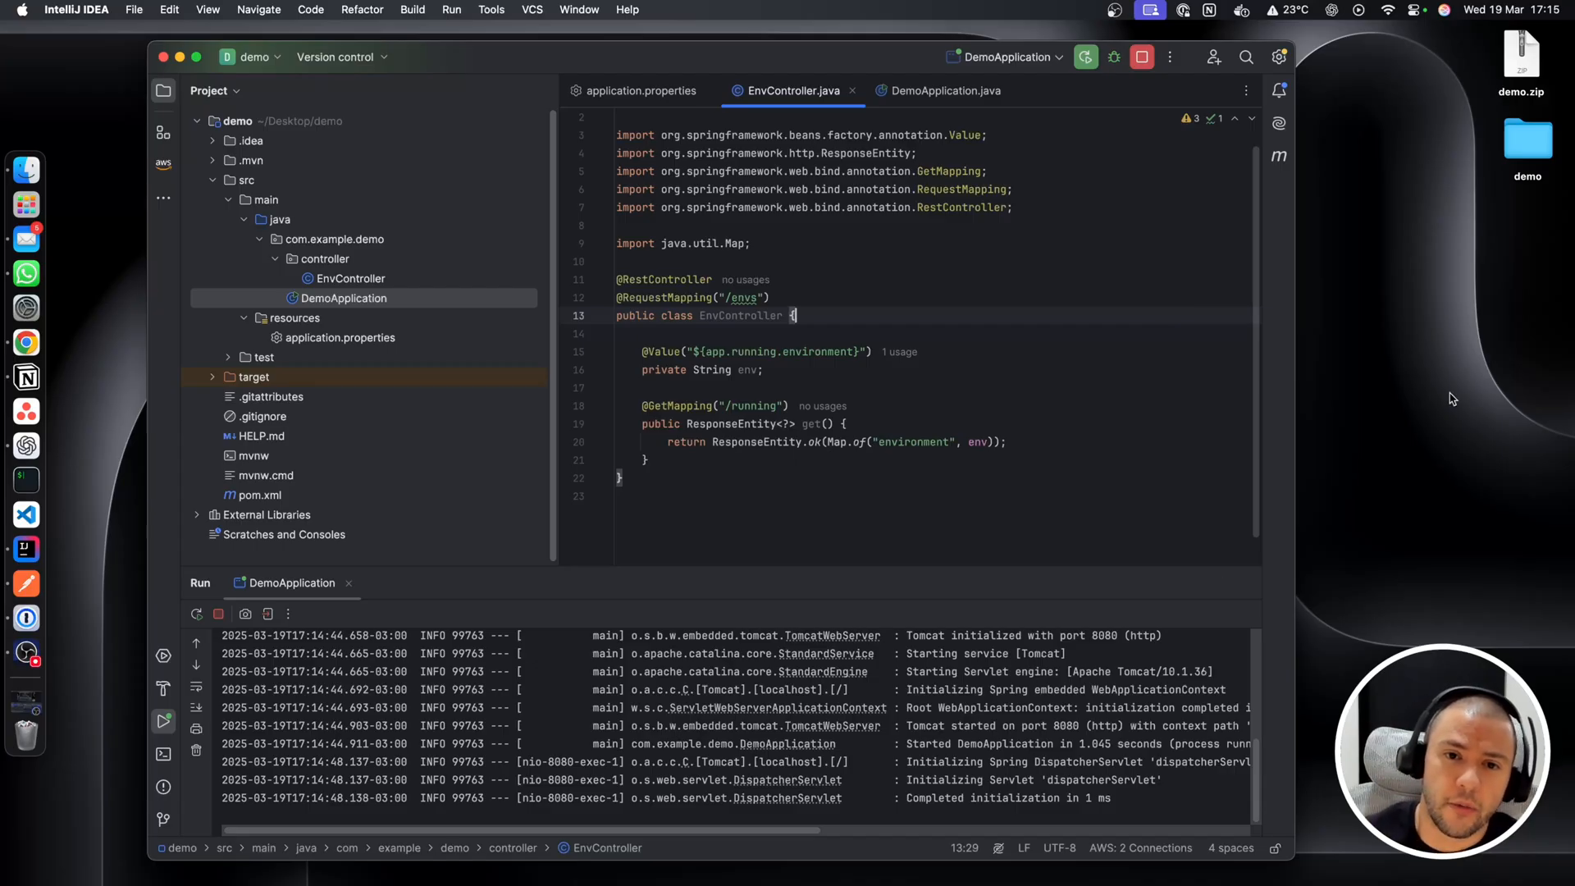
# Review application.properties (database URL, environment value) and select it in the Project tree for copying.
pyautogui.click(640, 90)
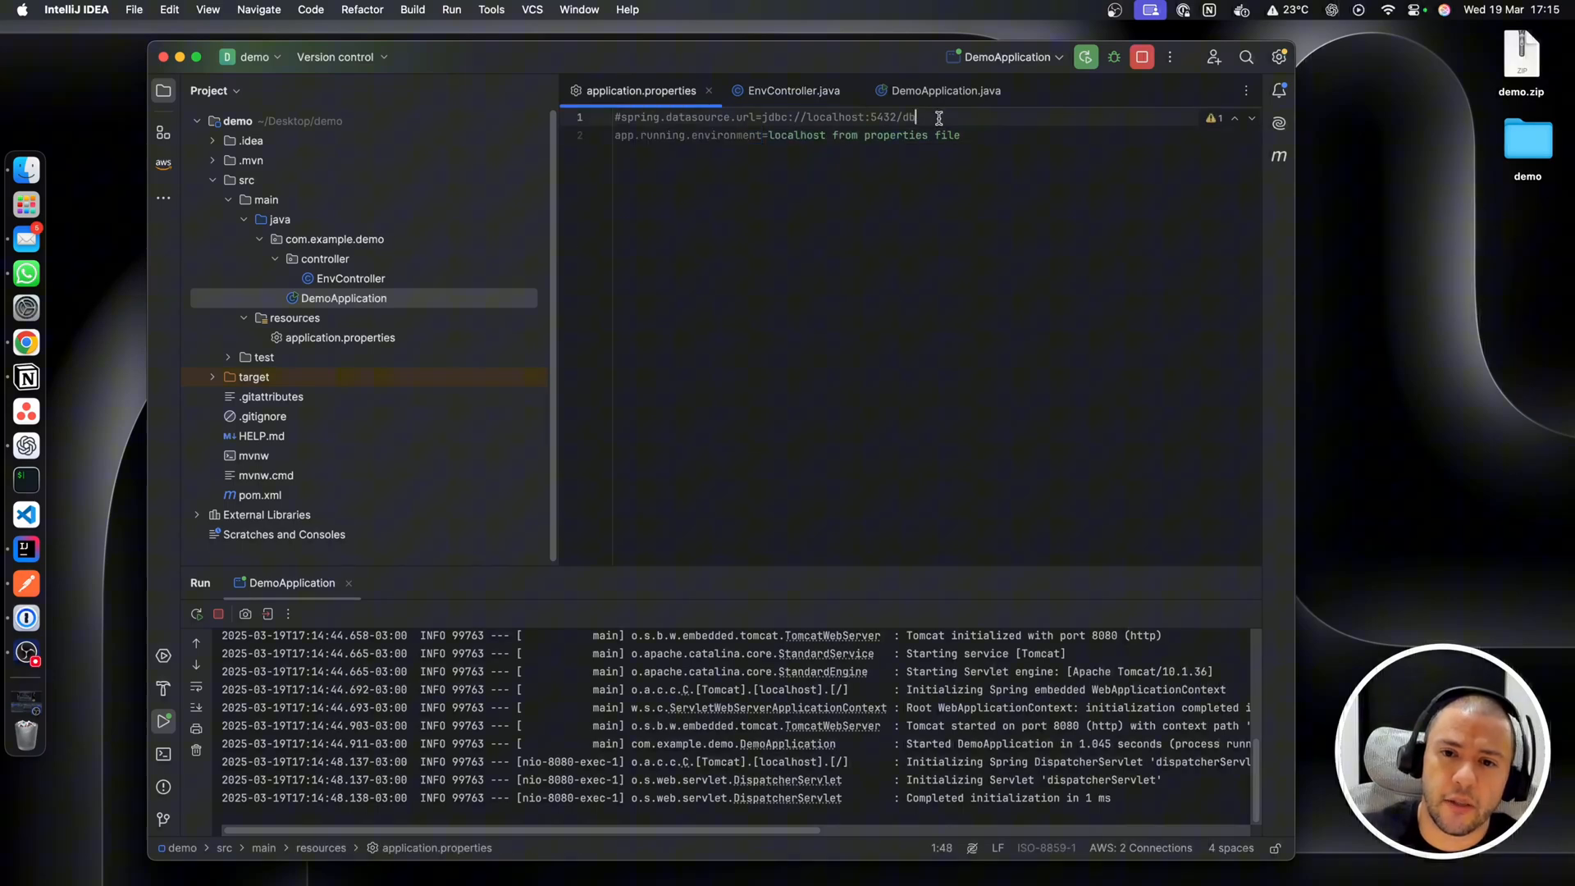
pyautogui.moveTo(916, 116); pyautogui.dragTo(778, 117)
pyautogui.click(986, 135)
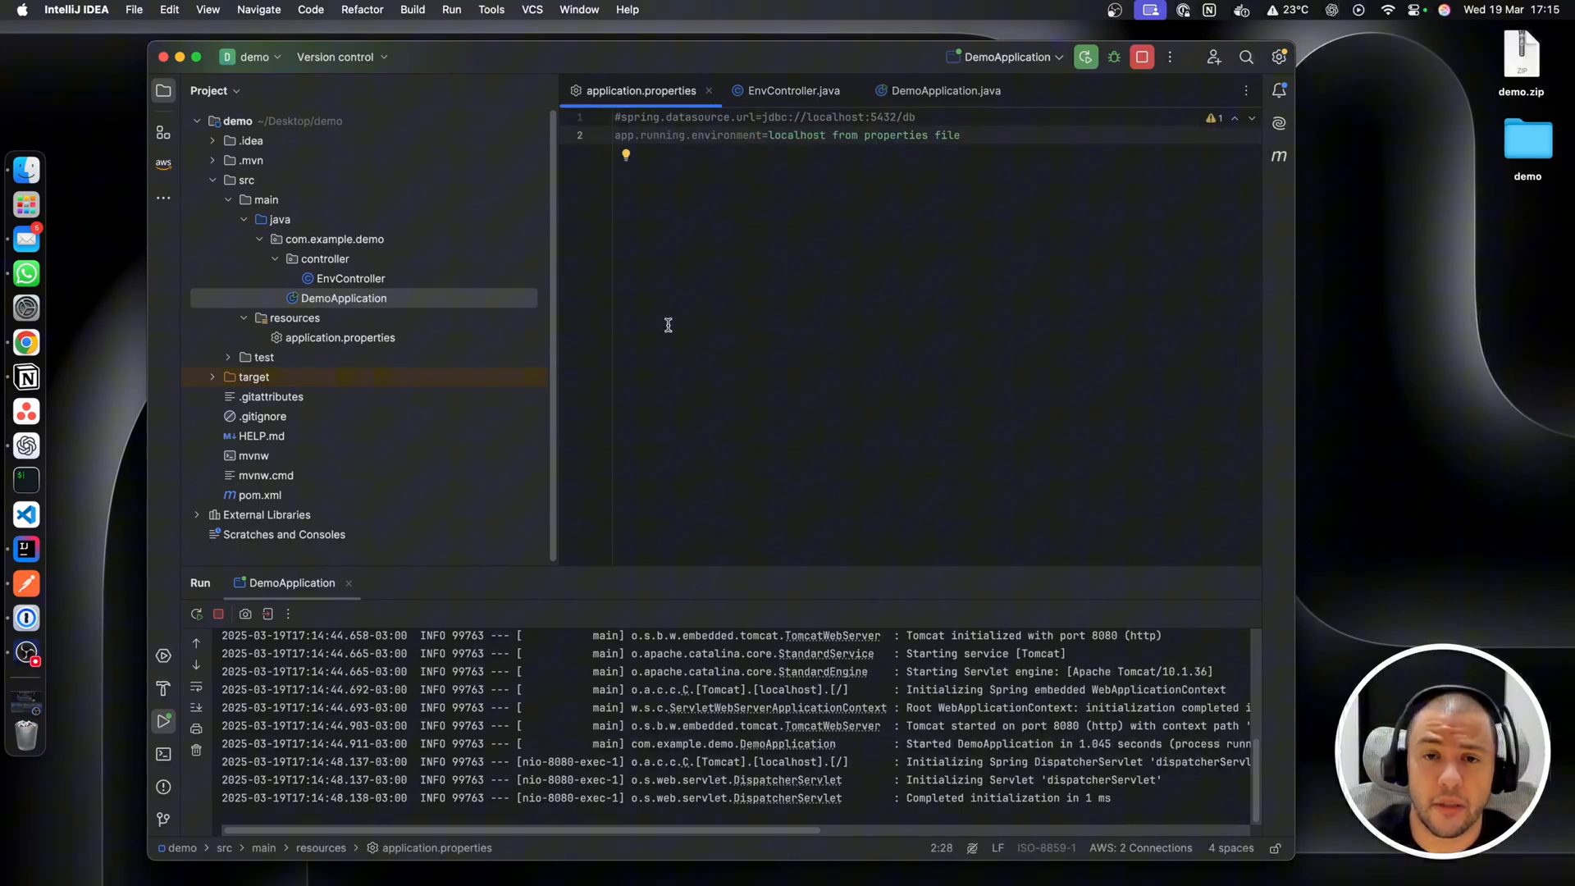
pyautogui.moveTo(369, 406)
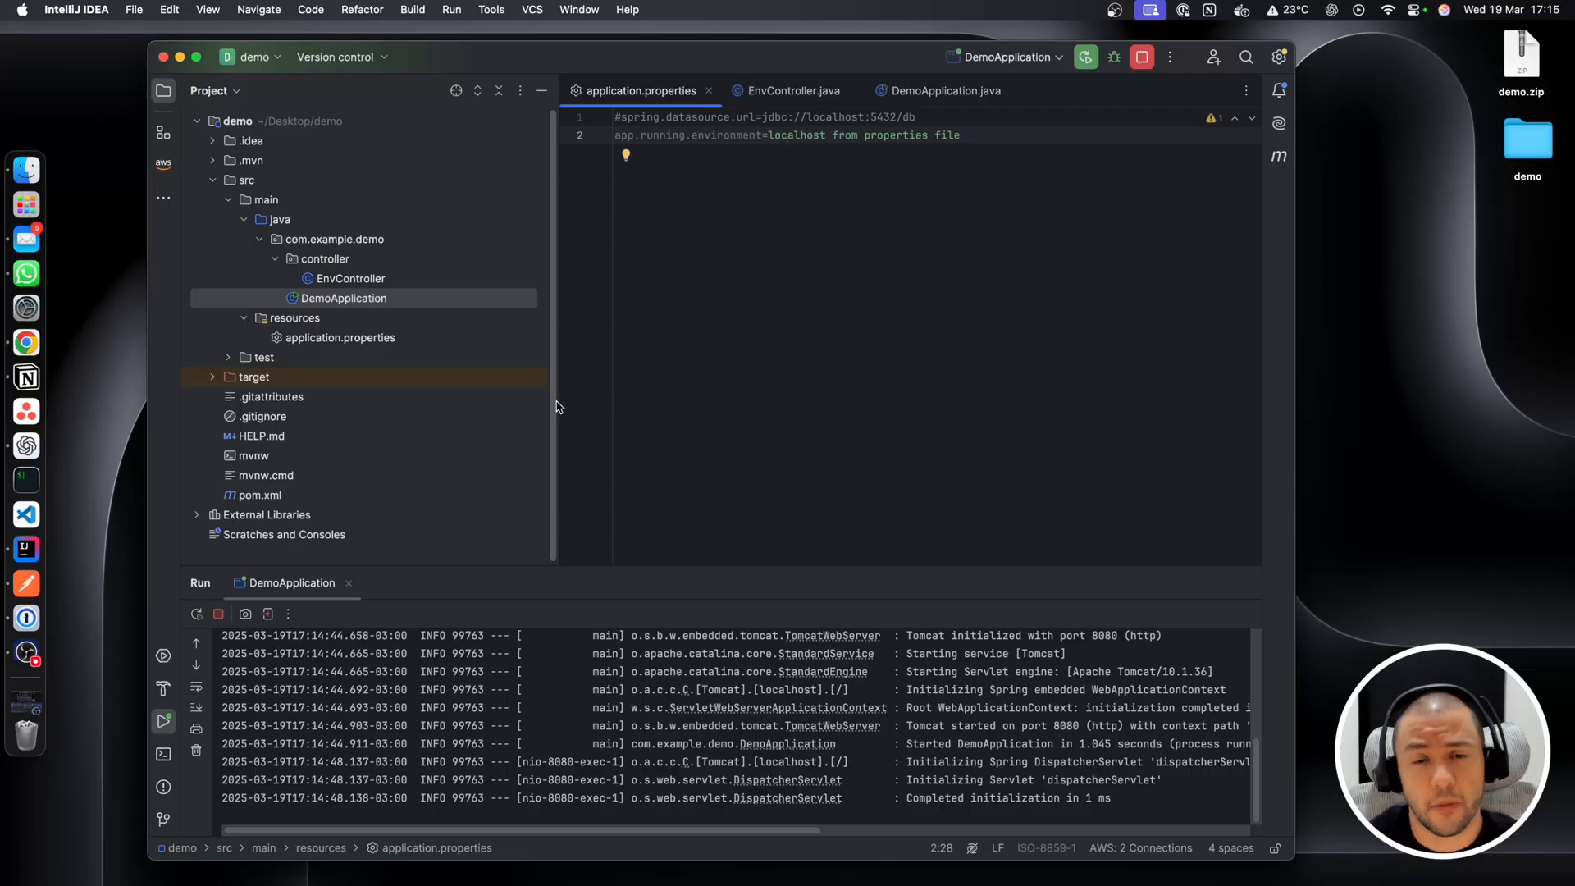
pyautogui.click(392, 342)
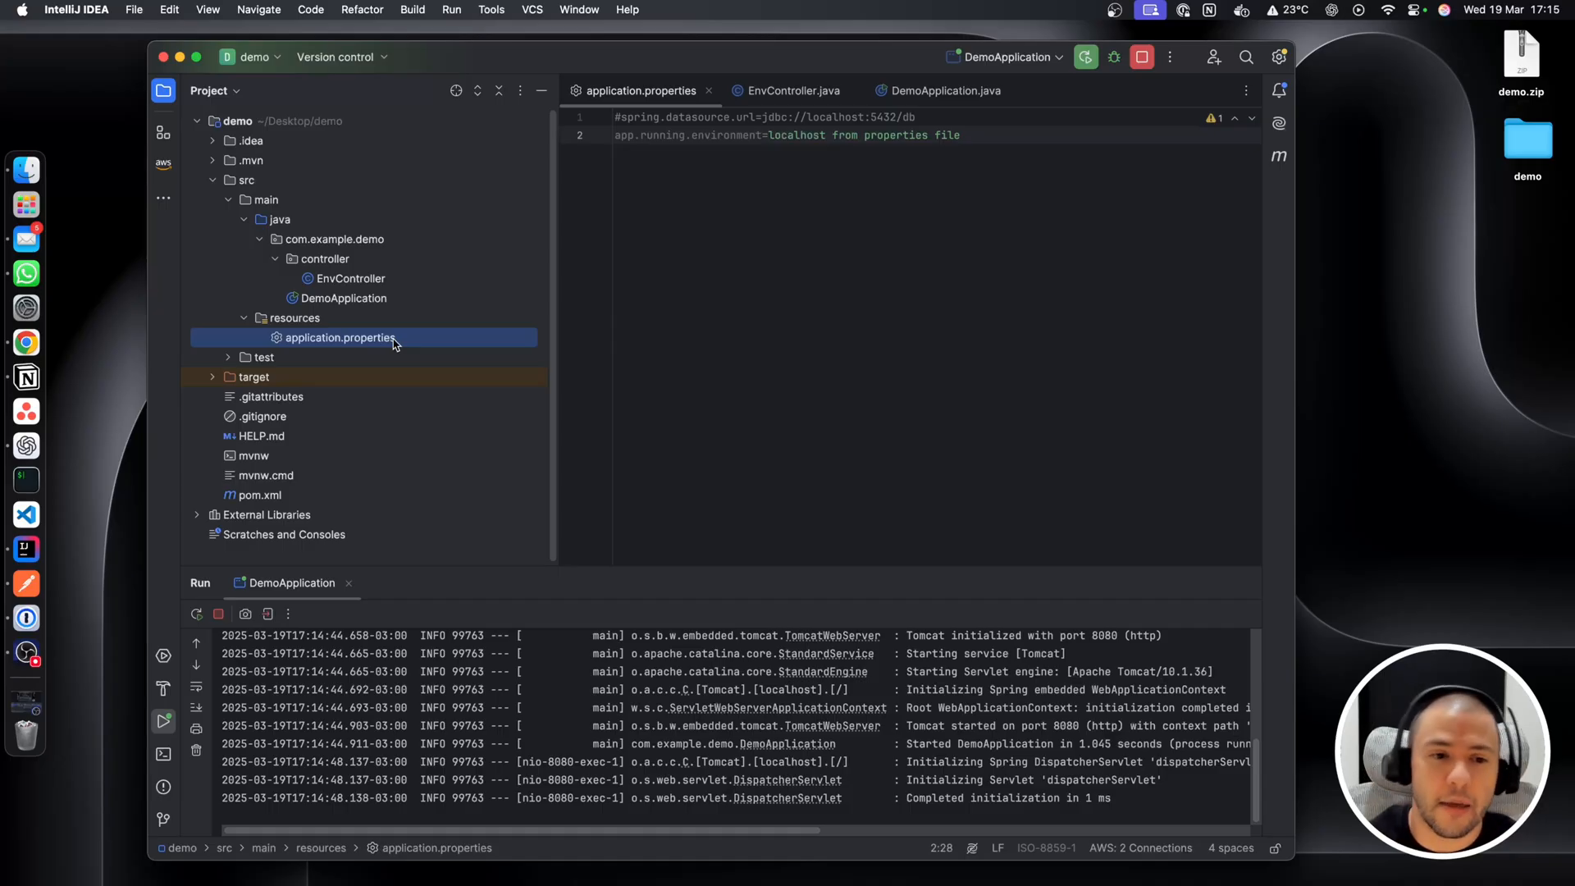
# Copy application.properties (F5) and rename the copy to application-dev.properties.
pyautogui.press('F5')
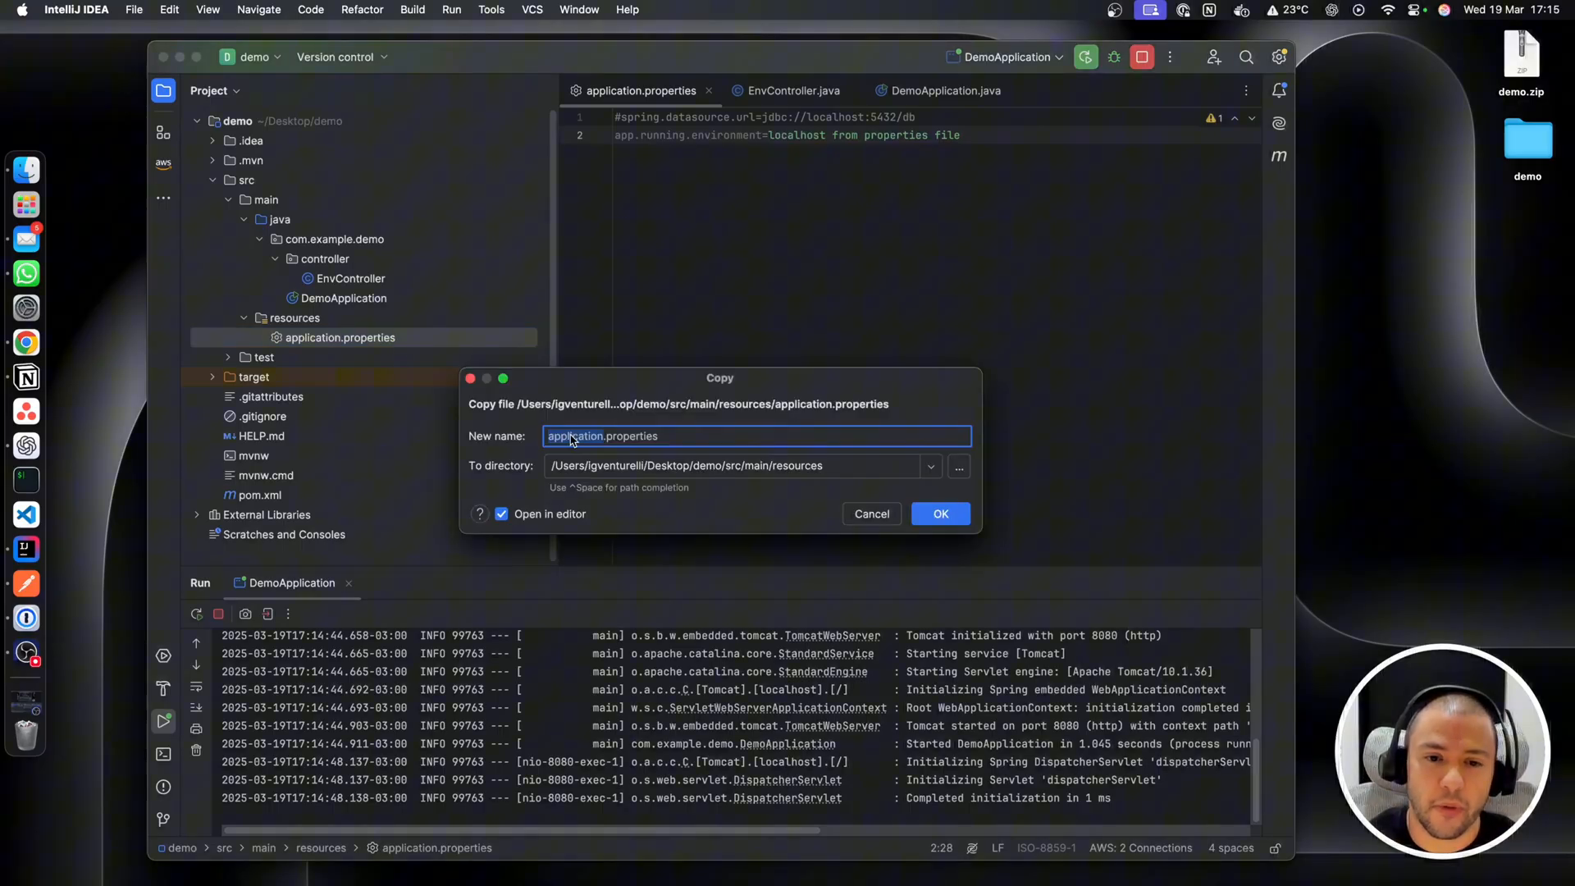
pyautogui.click(606, 435)
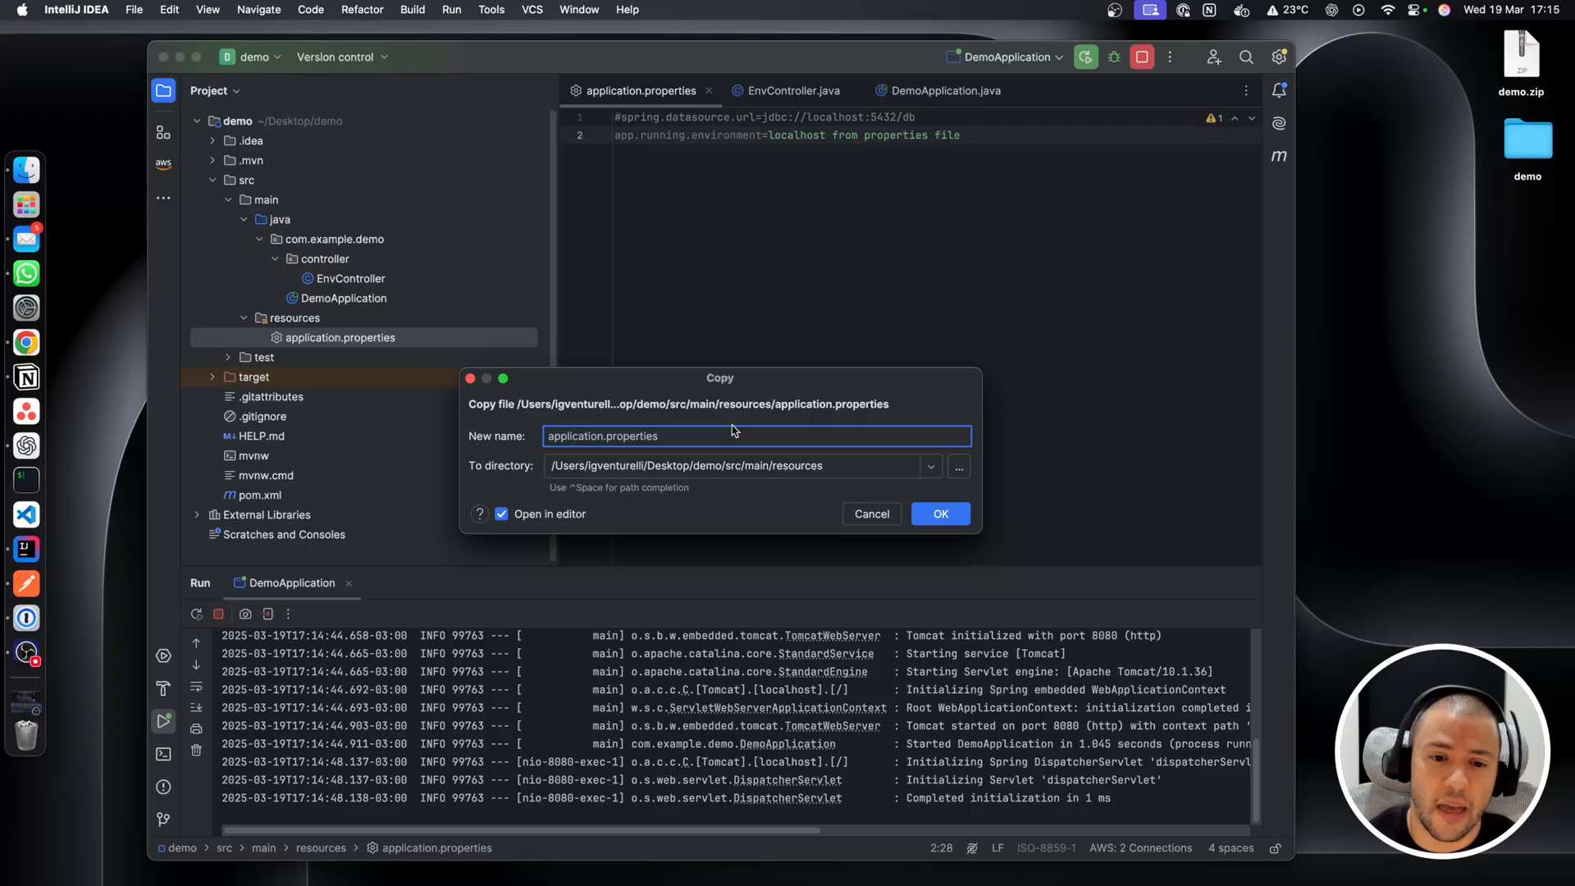
pyautogui.write('-dev')
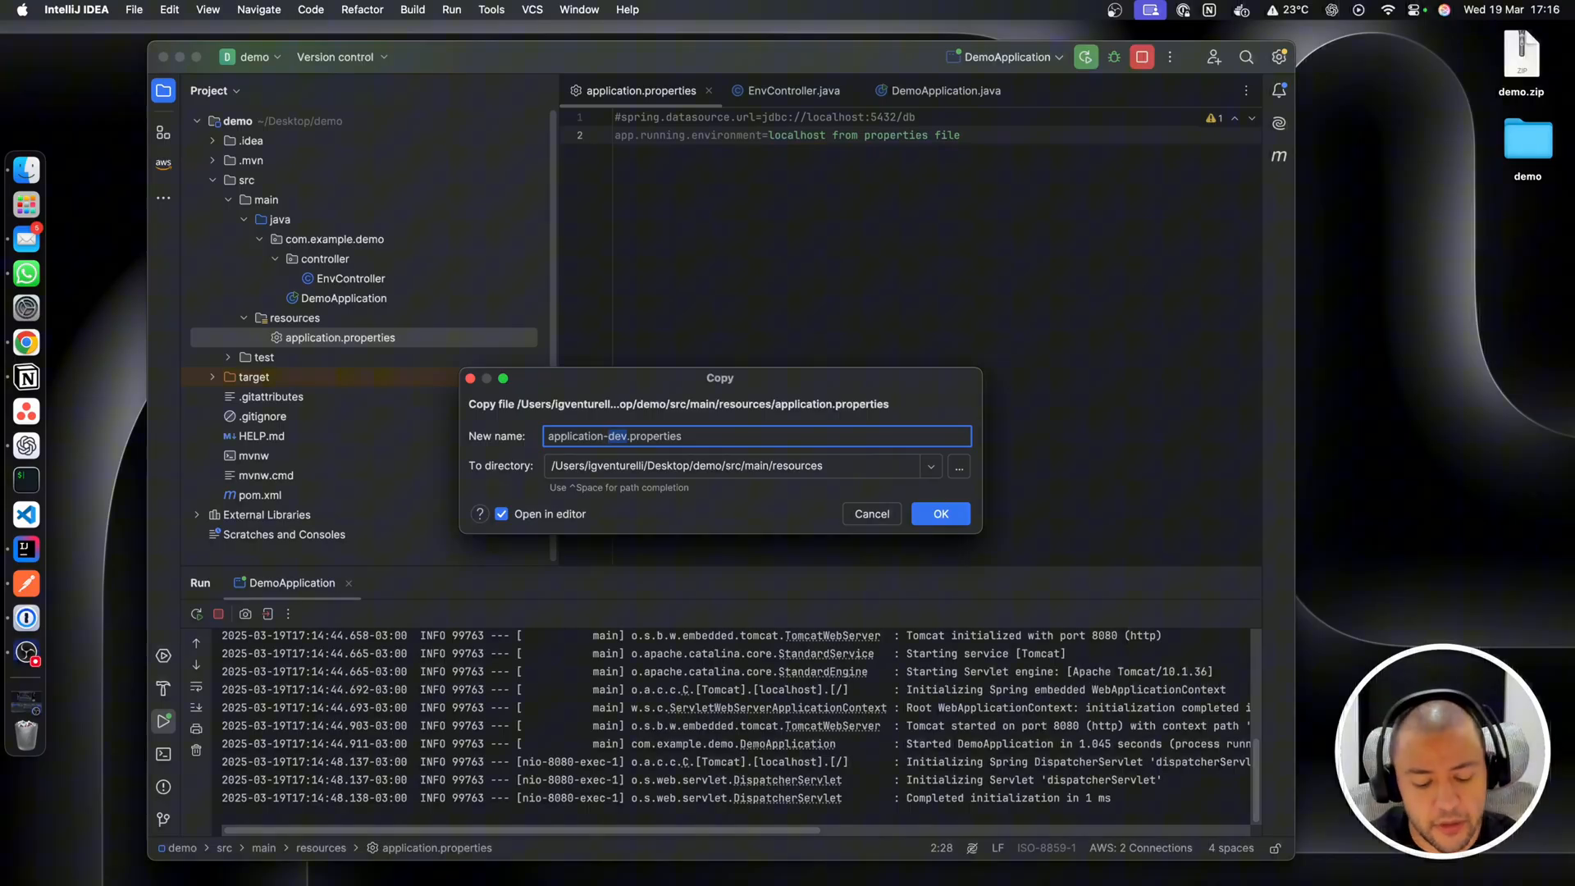
pyautogui.write('whatever')
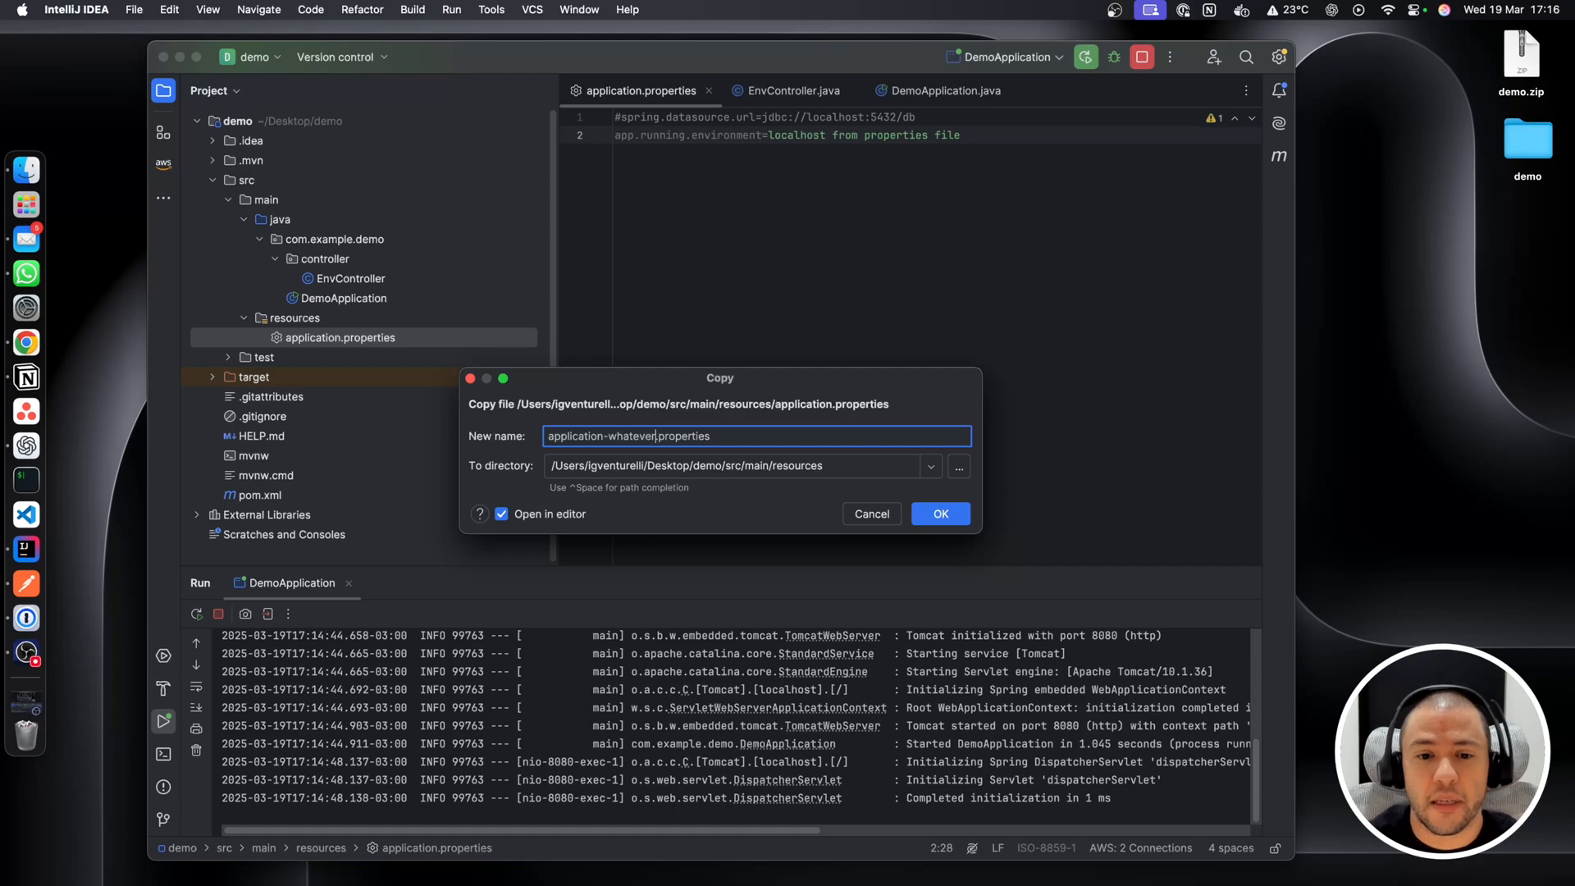
pyautogui.press('BackSpace')
pyautogui.press('BackSpace')
pyautogui.press('BackSpace')
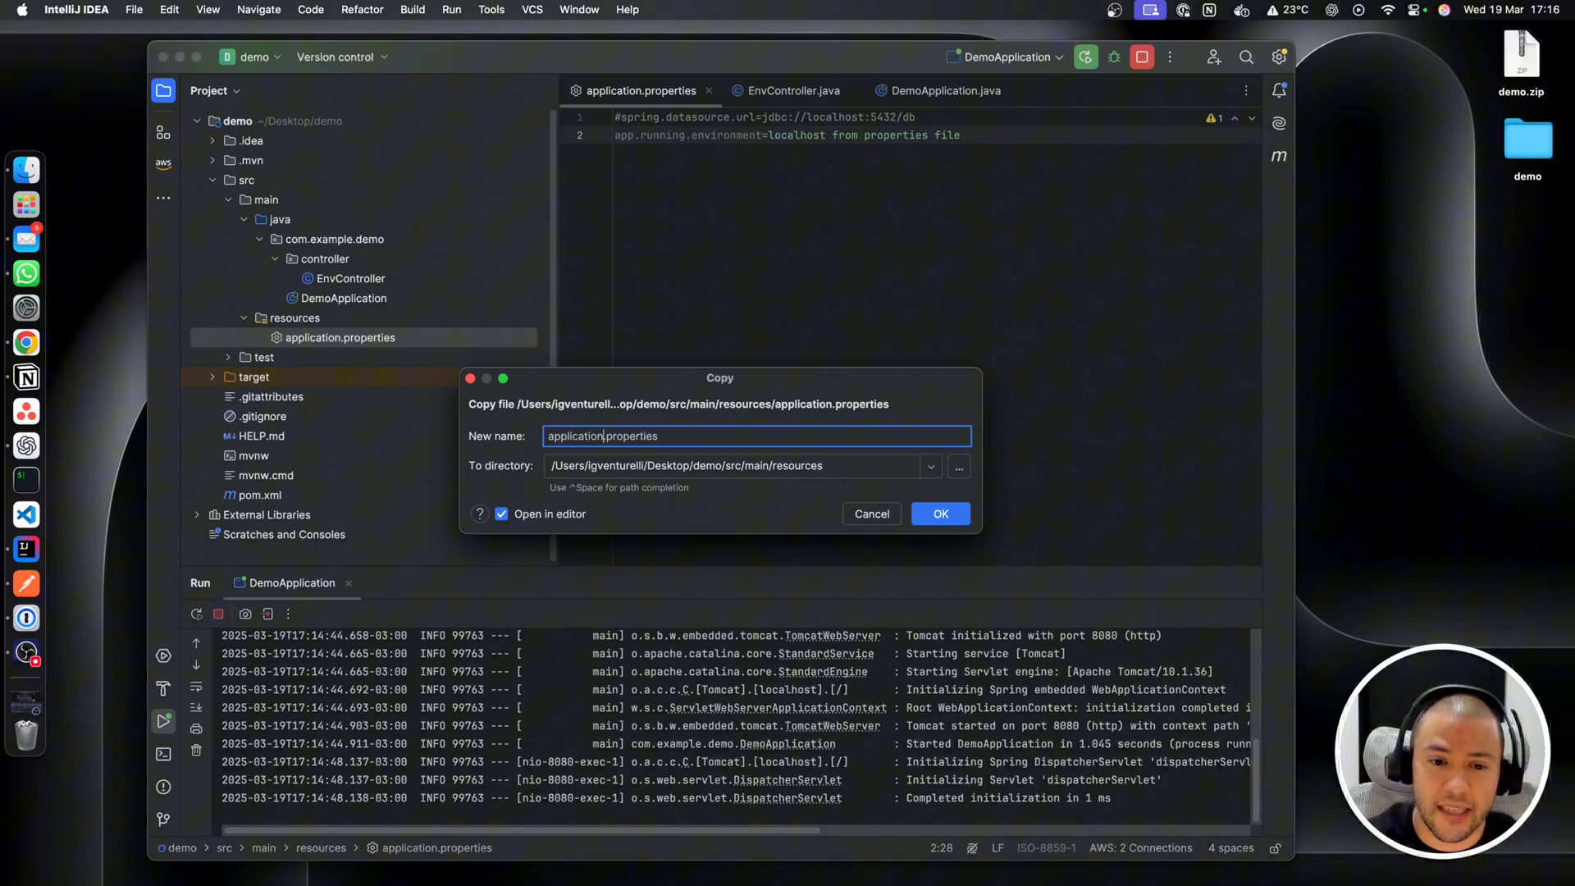
pyautogui.write('-en')
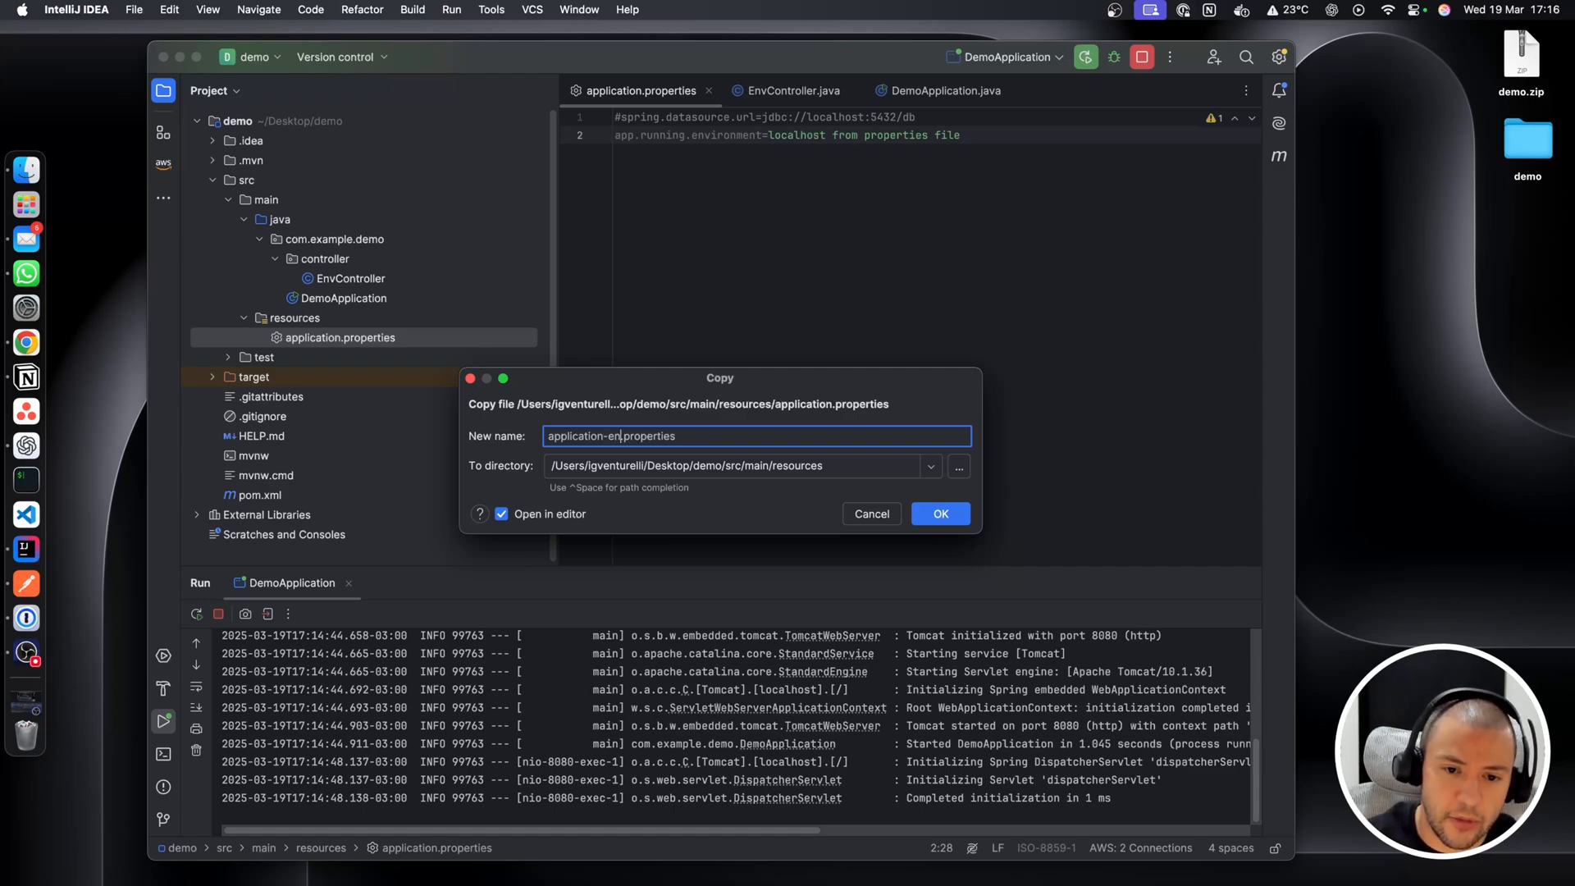
pyautogui.write('v')
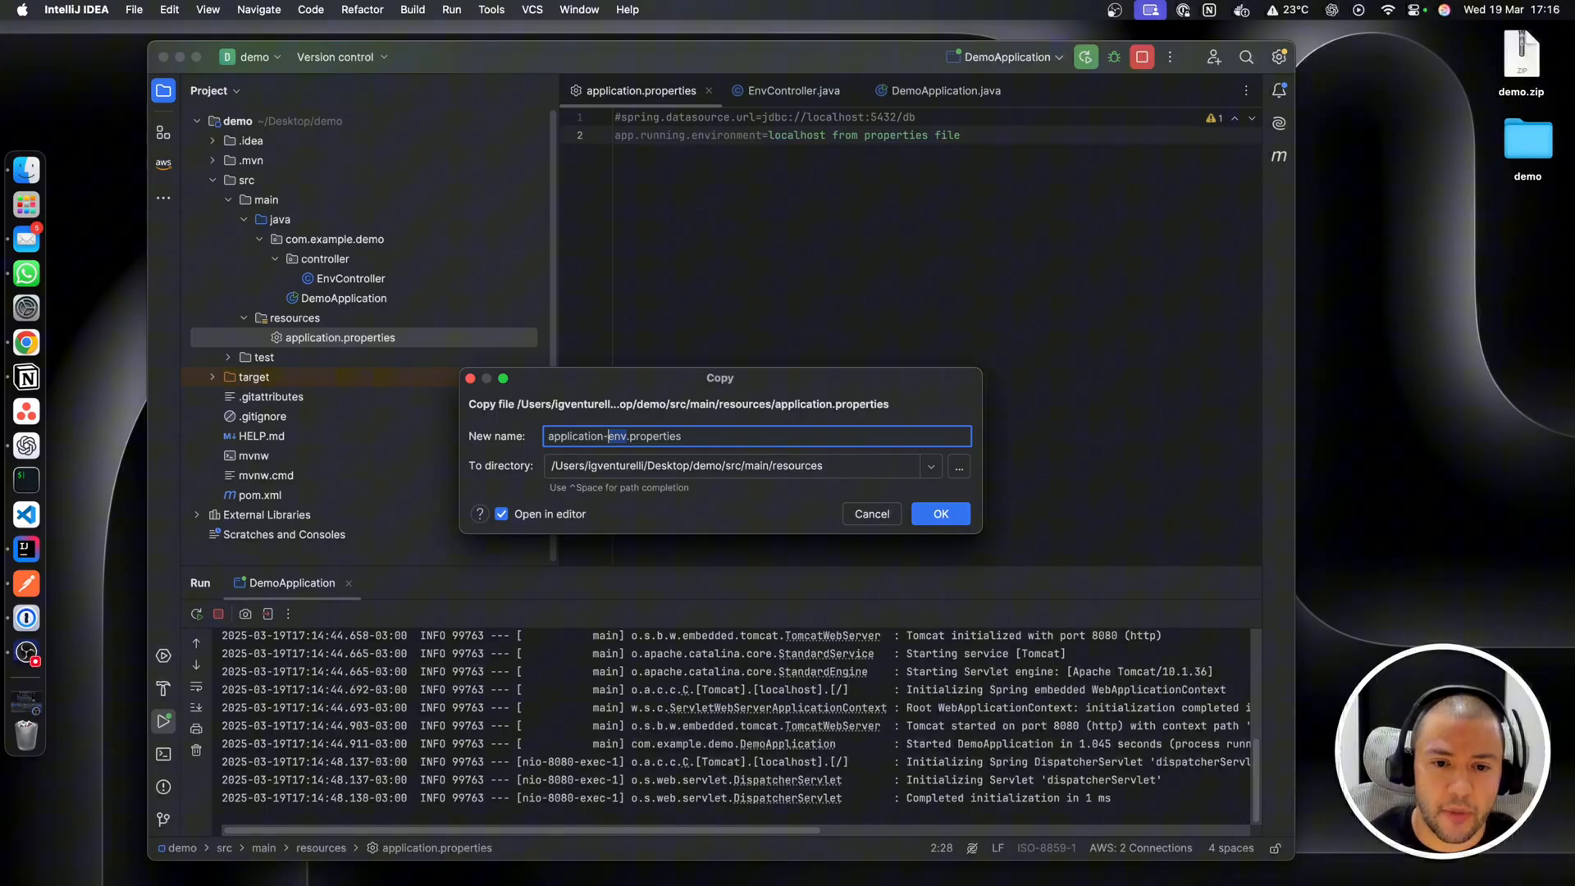
pyautogui.write('dev')
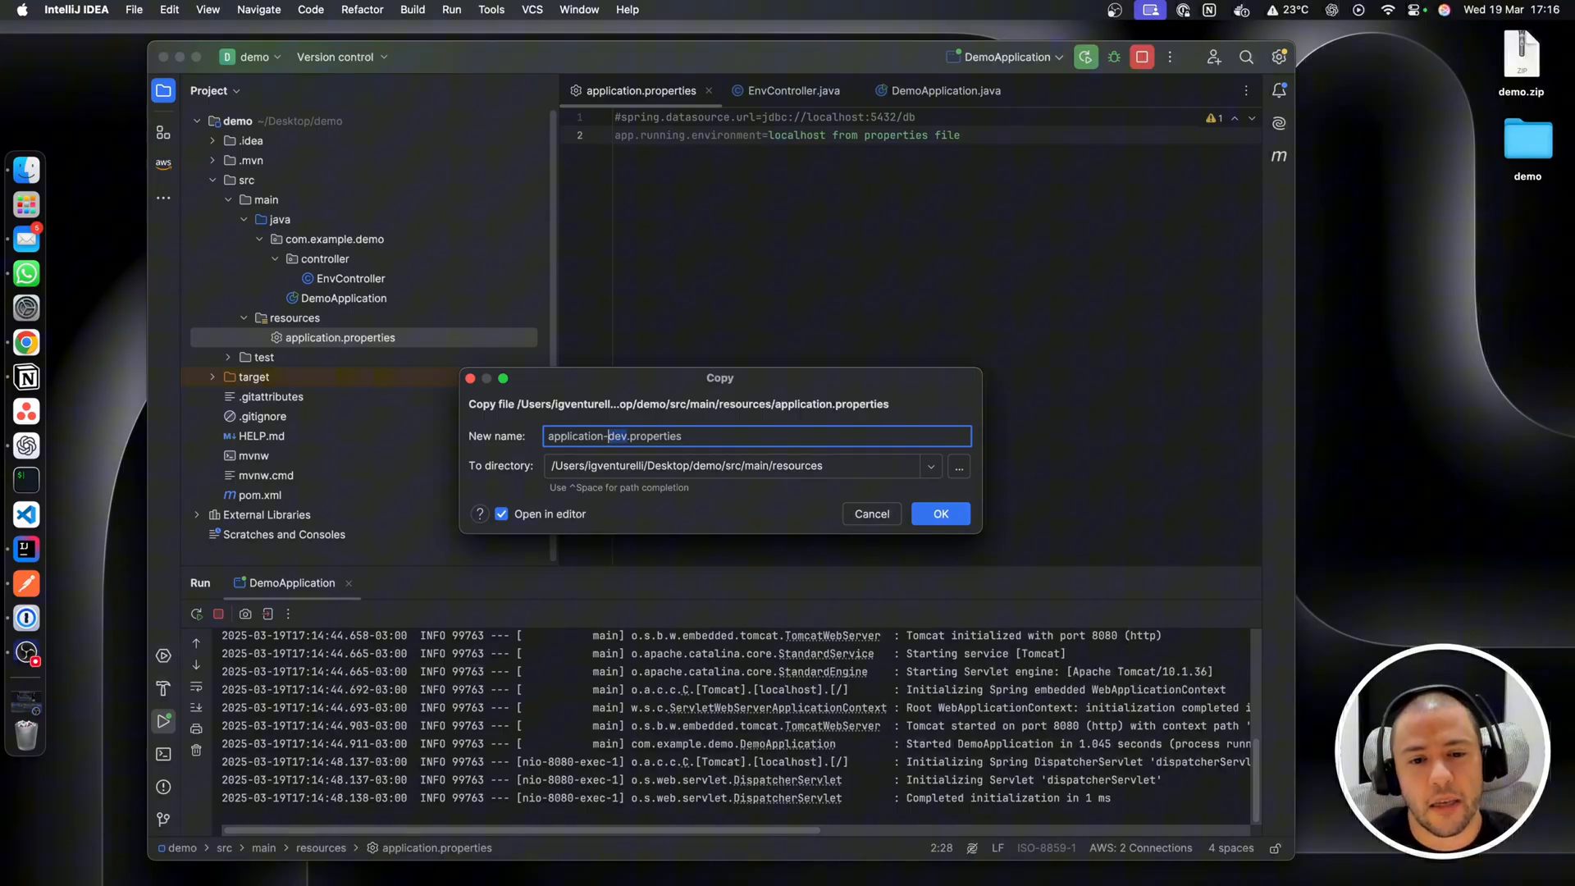
# In application-dev.properties, use a dev database host and app.running.environment=development, then stop the app.
pyautogui.click(941, 514)
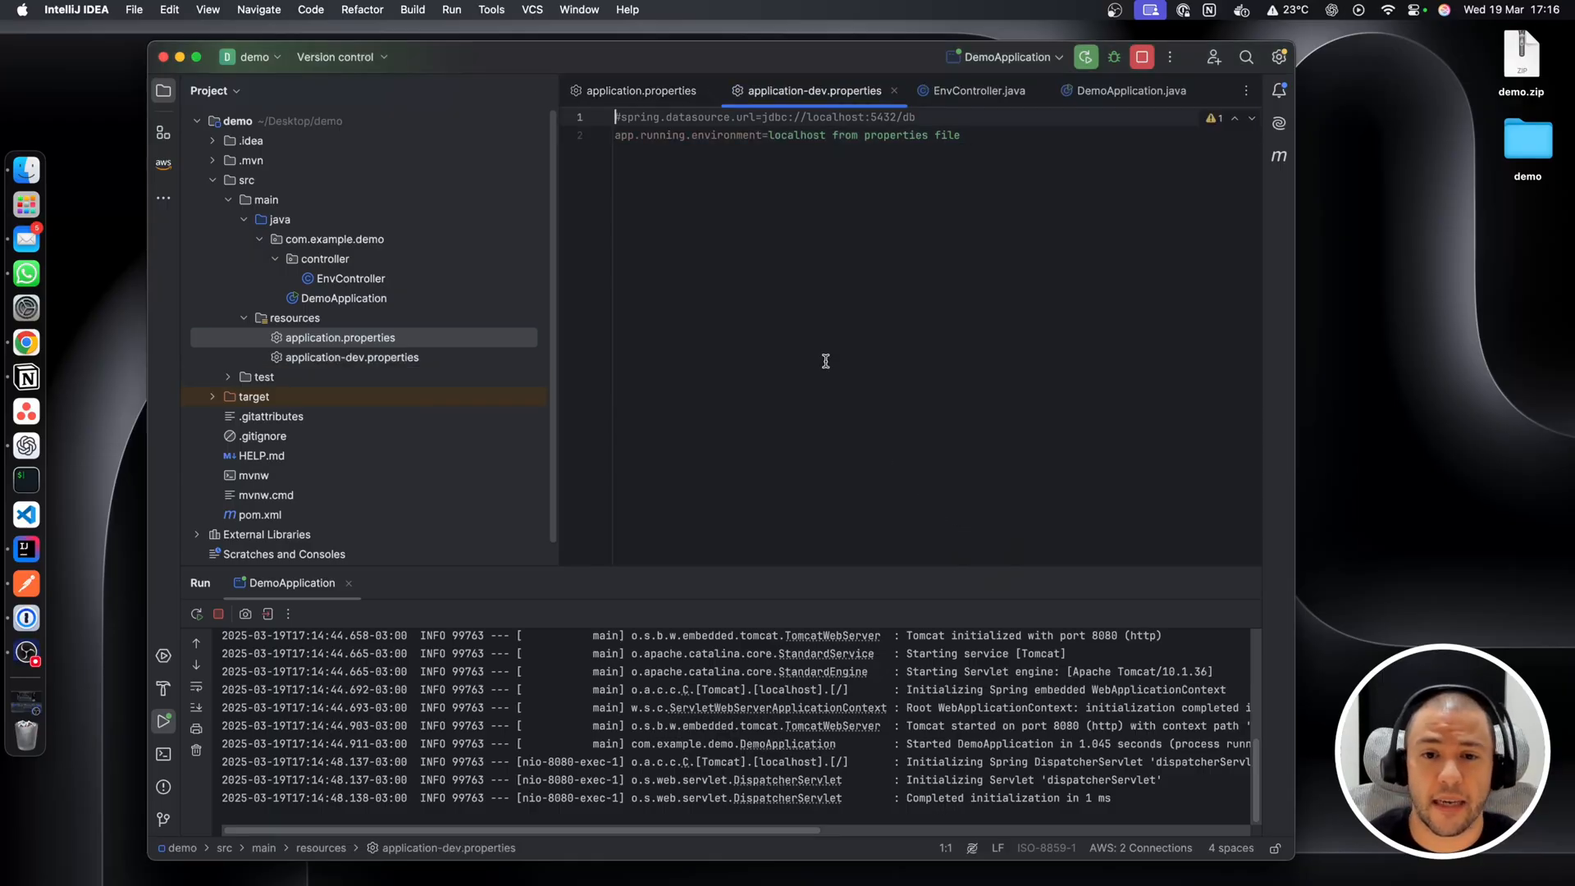
pyautogui.click(807, 134)
pyautogui.doubleClick(825, 117)
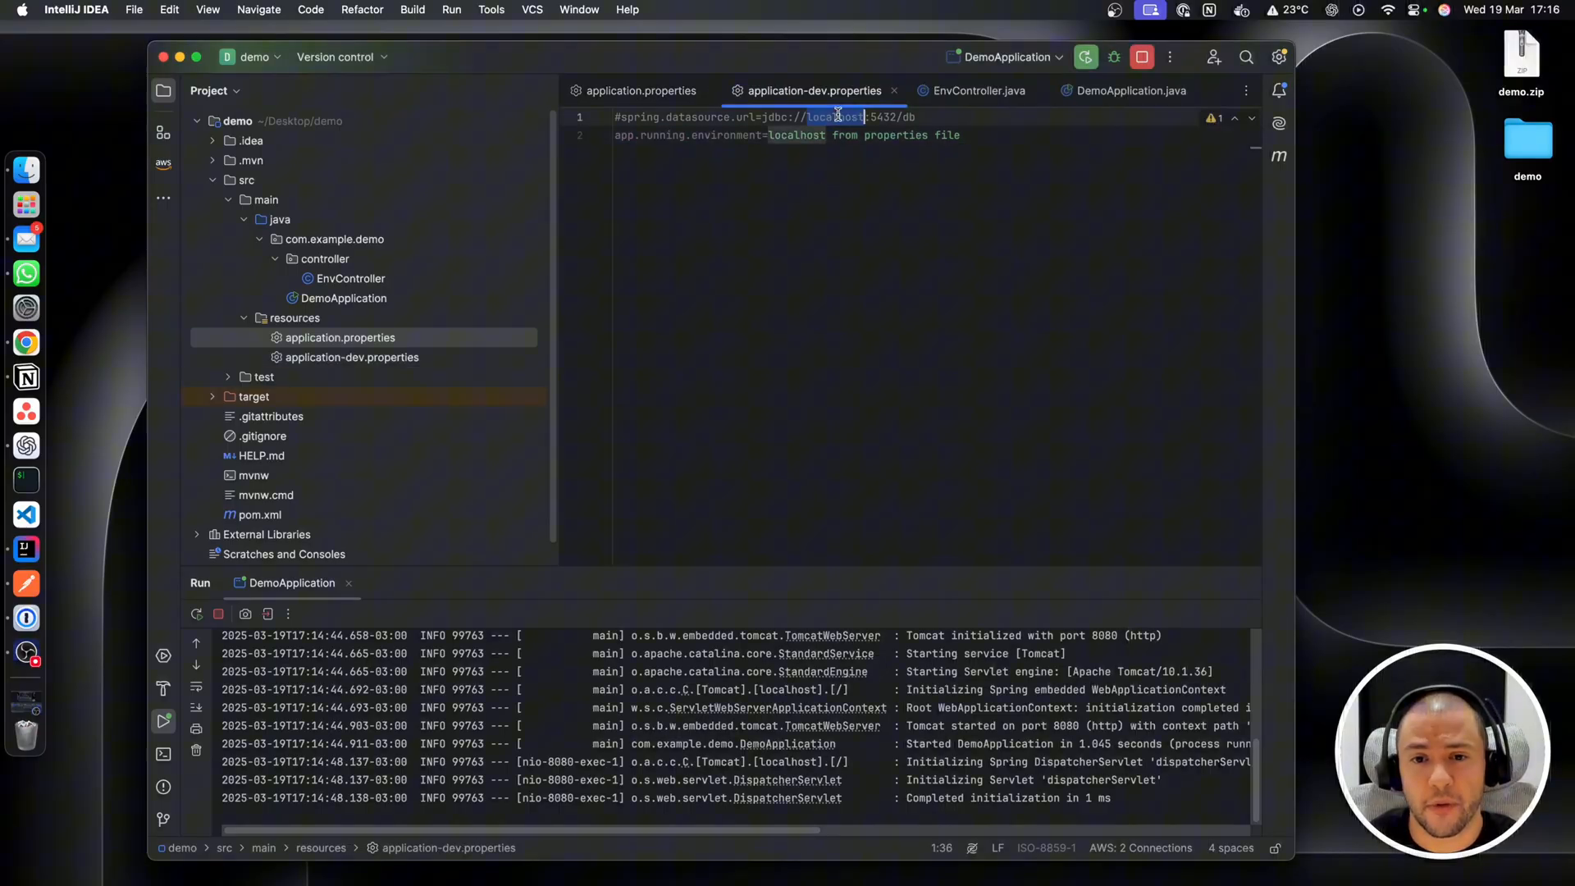
pyautogui.write('dev')
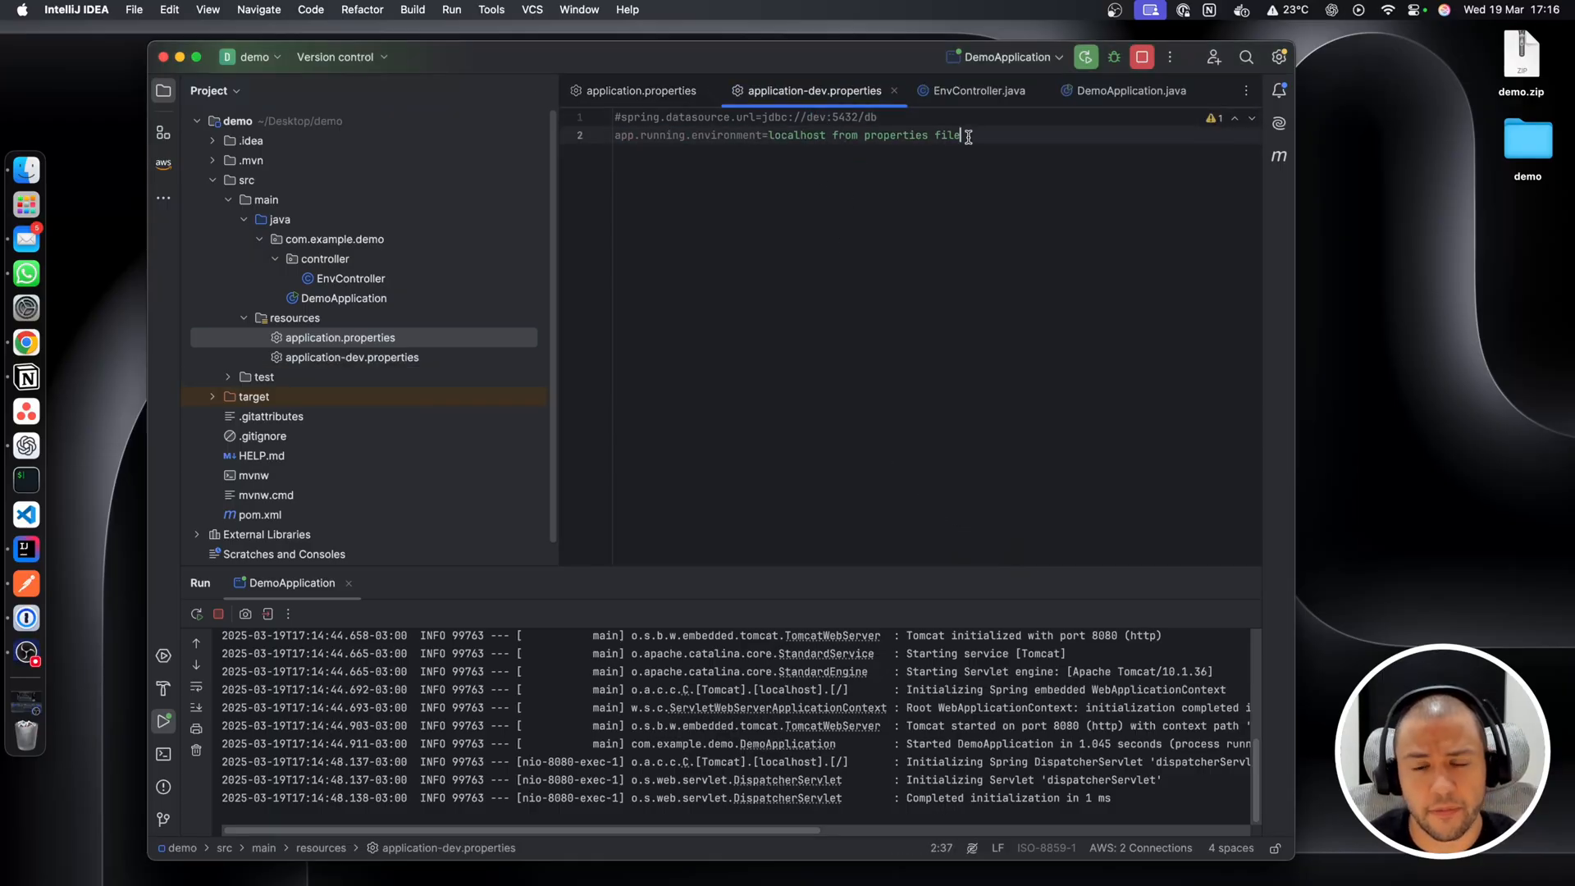
pyautogui.moveTo(962, 135); pyautogui.dragTo(769, 136)
pyautogui.write('de')
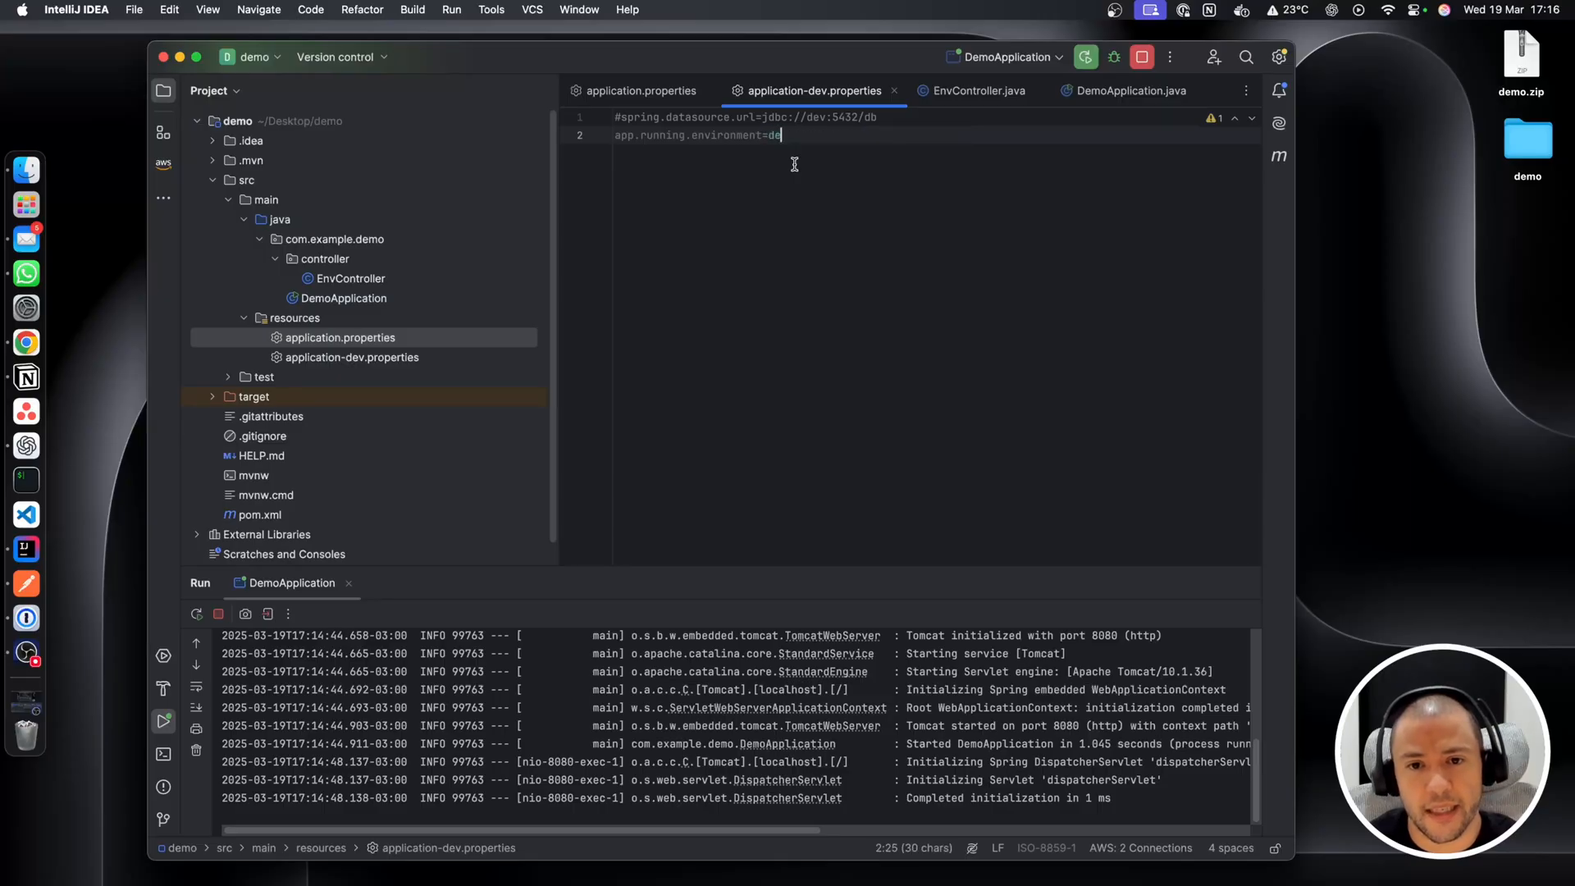
pyautogui.write('velopment')
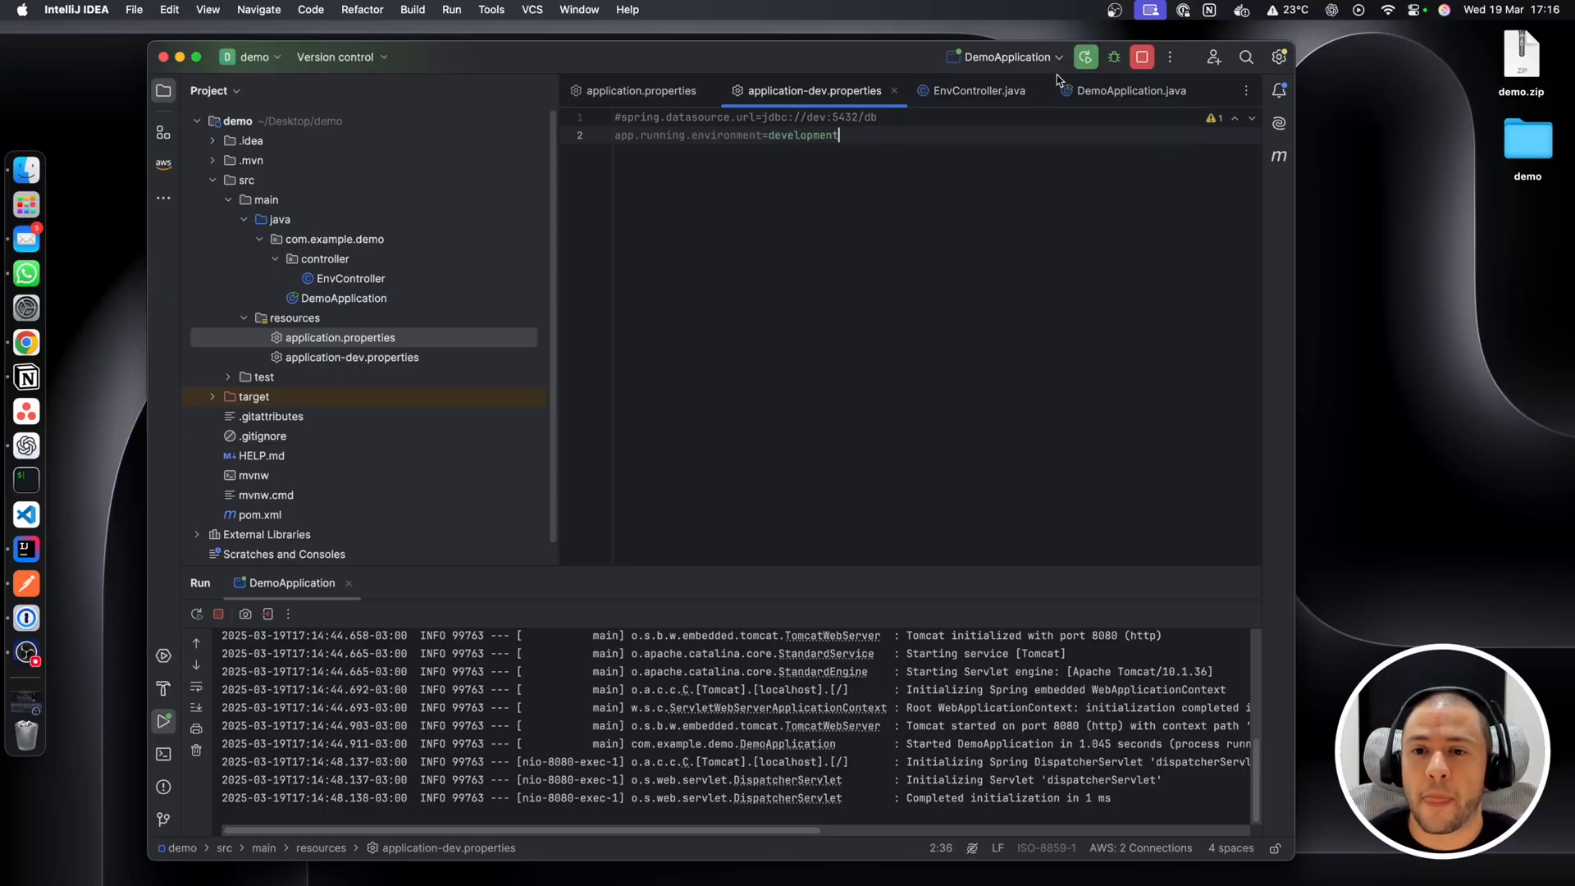
pyautogui.click(1146, 58)
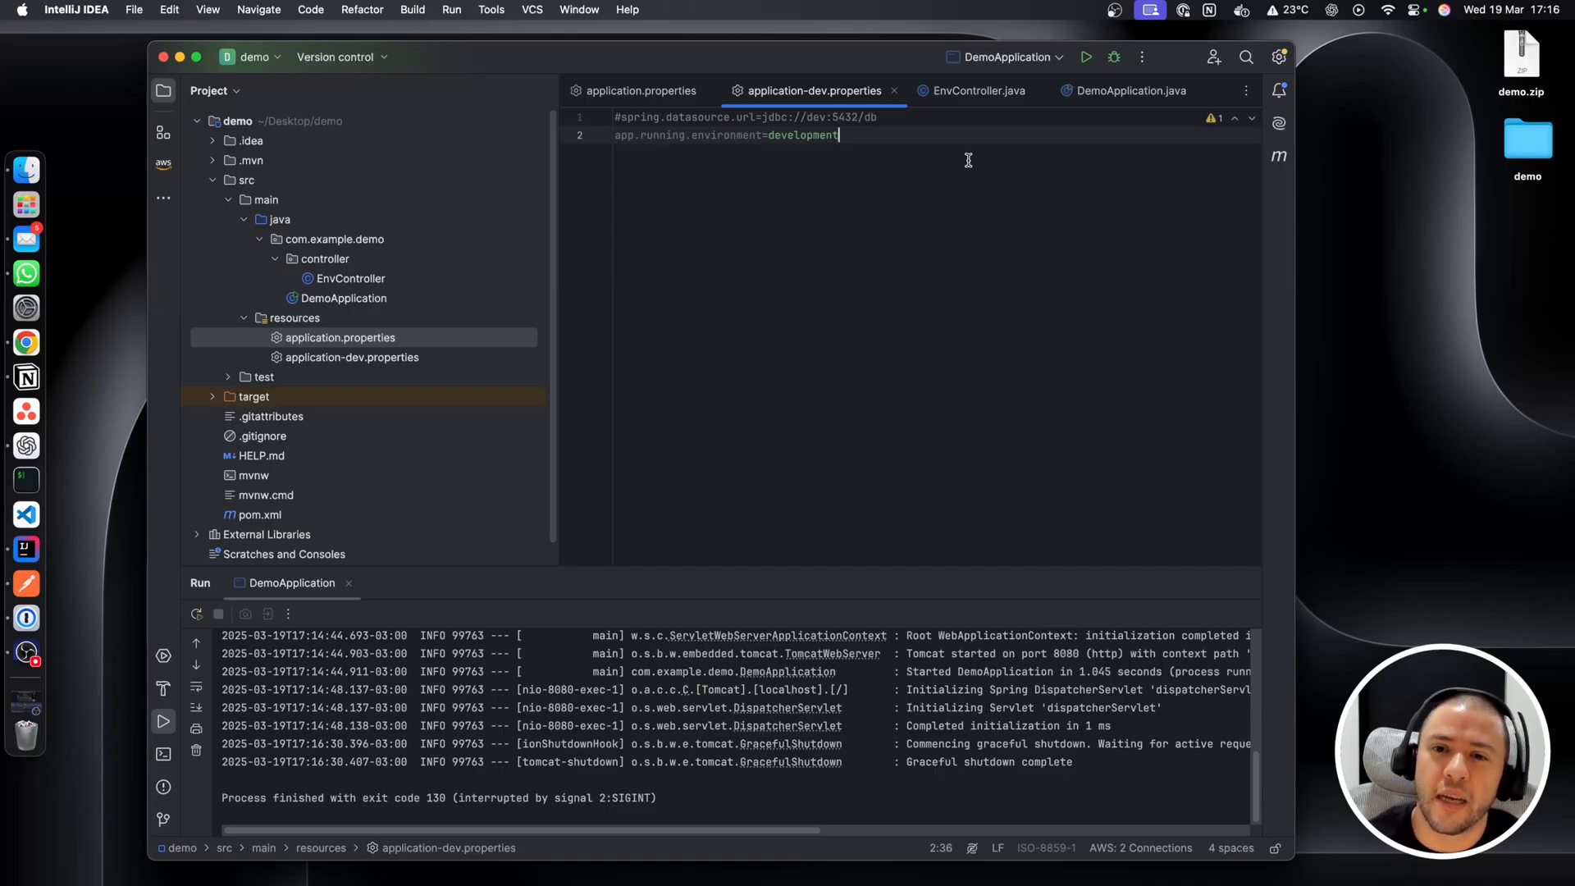
# Rerun the app and confirm in Postman that /envs/running still returns 'localhost from properties file'.
pyautogui.hotkey('ctrl', 'r')
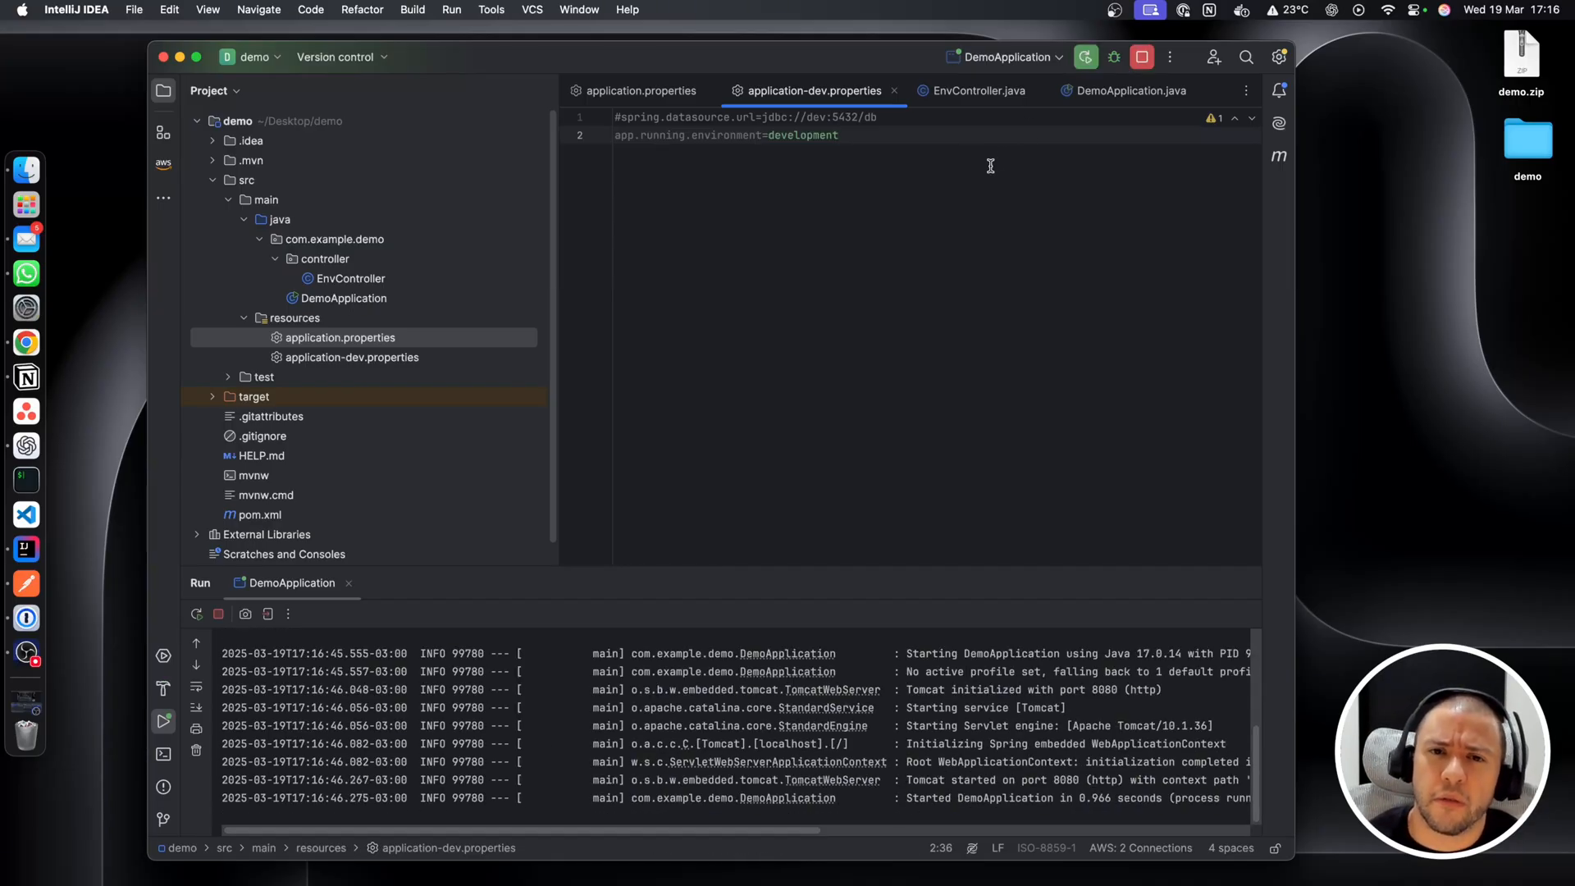
pyautogui.click(26, 582)
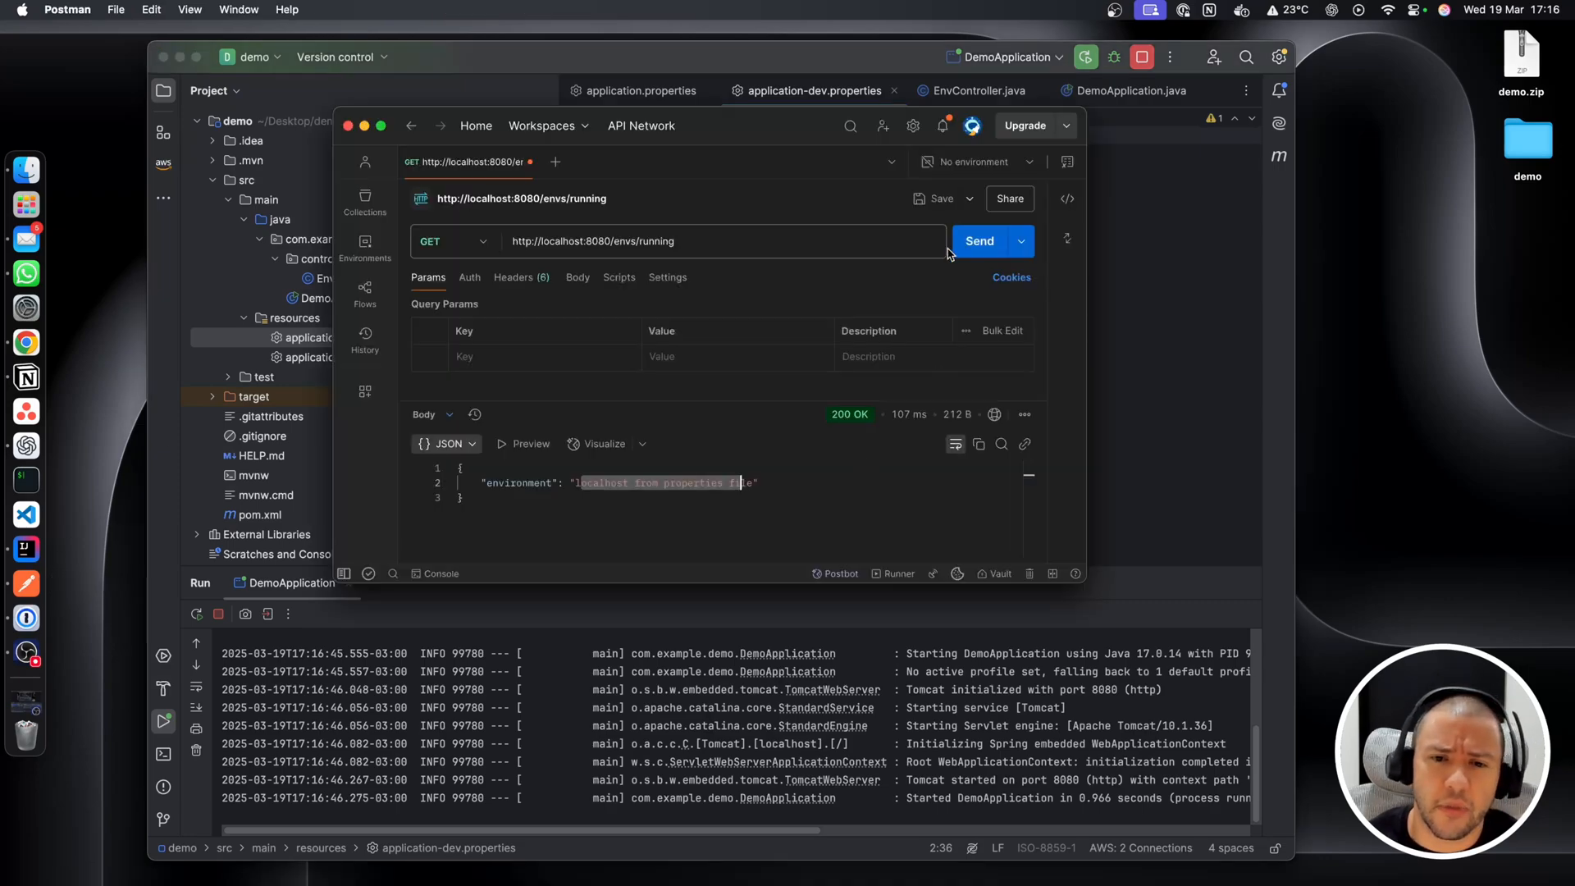
pyautogui.click(979, 240)
pyautogui.click(761, 483)
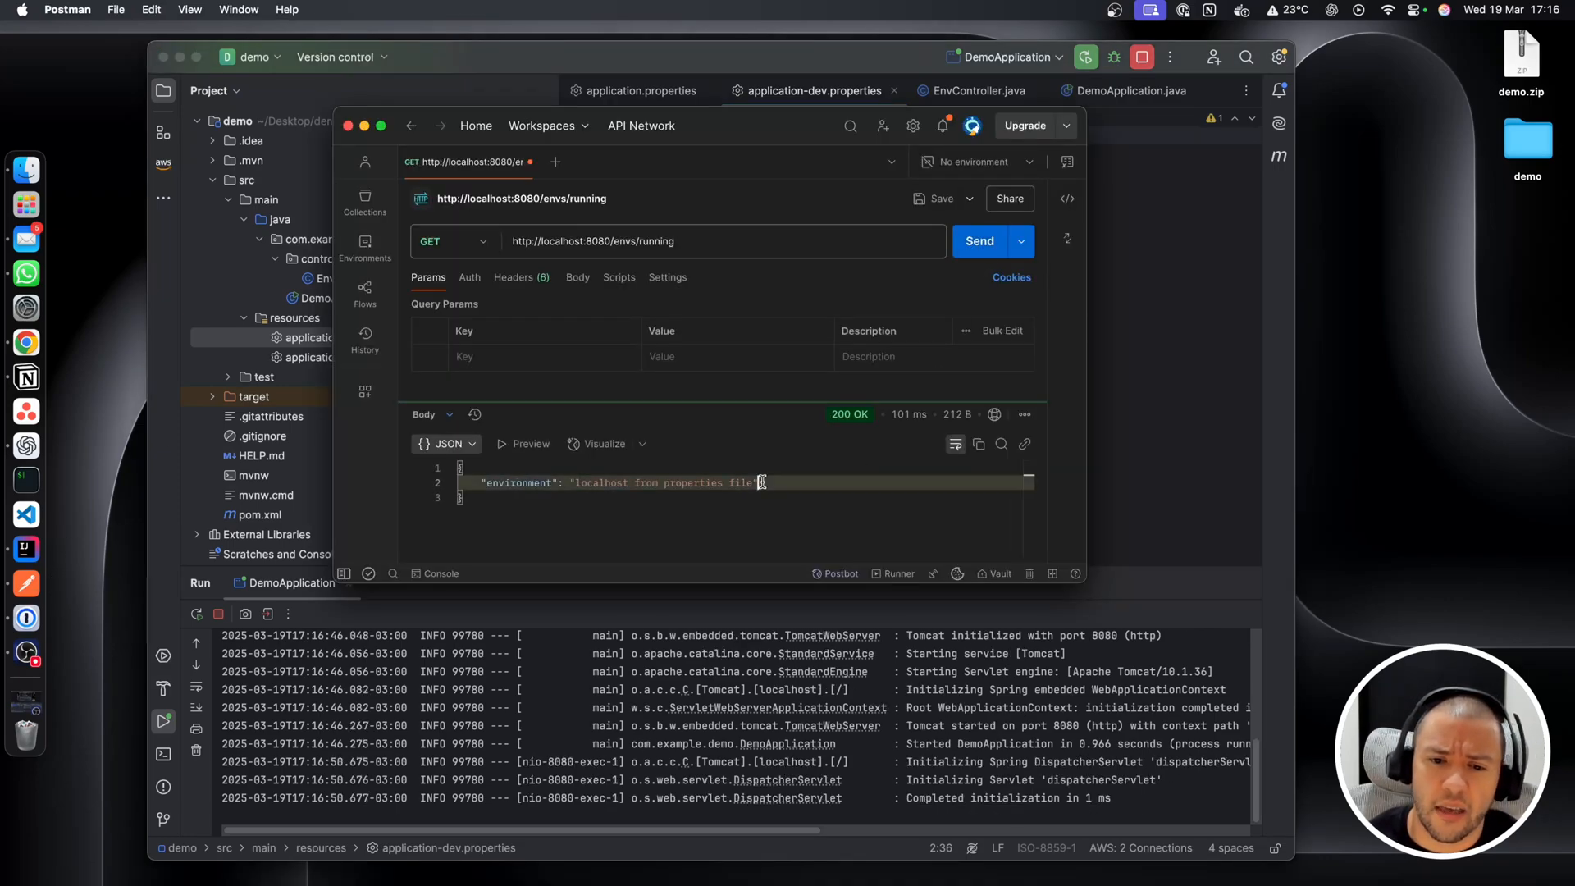
pyautogui.moveTo(761, 483); pyautogui.dragTo(480, 482)
pyautogui.click(738, 493)
pyautogui.click(1200, 195)
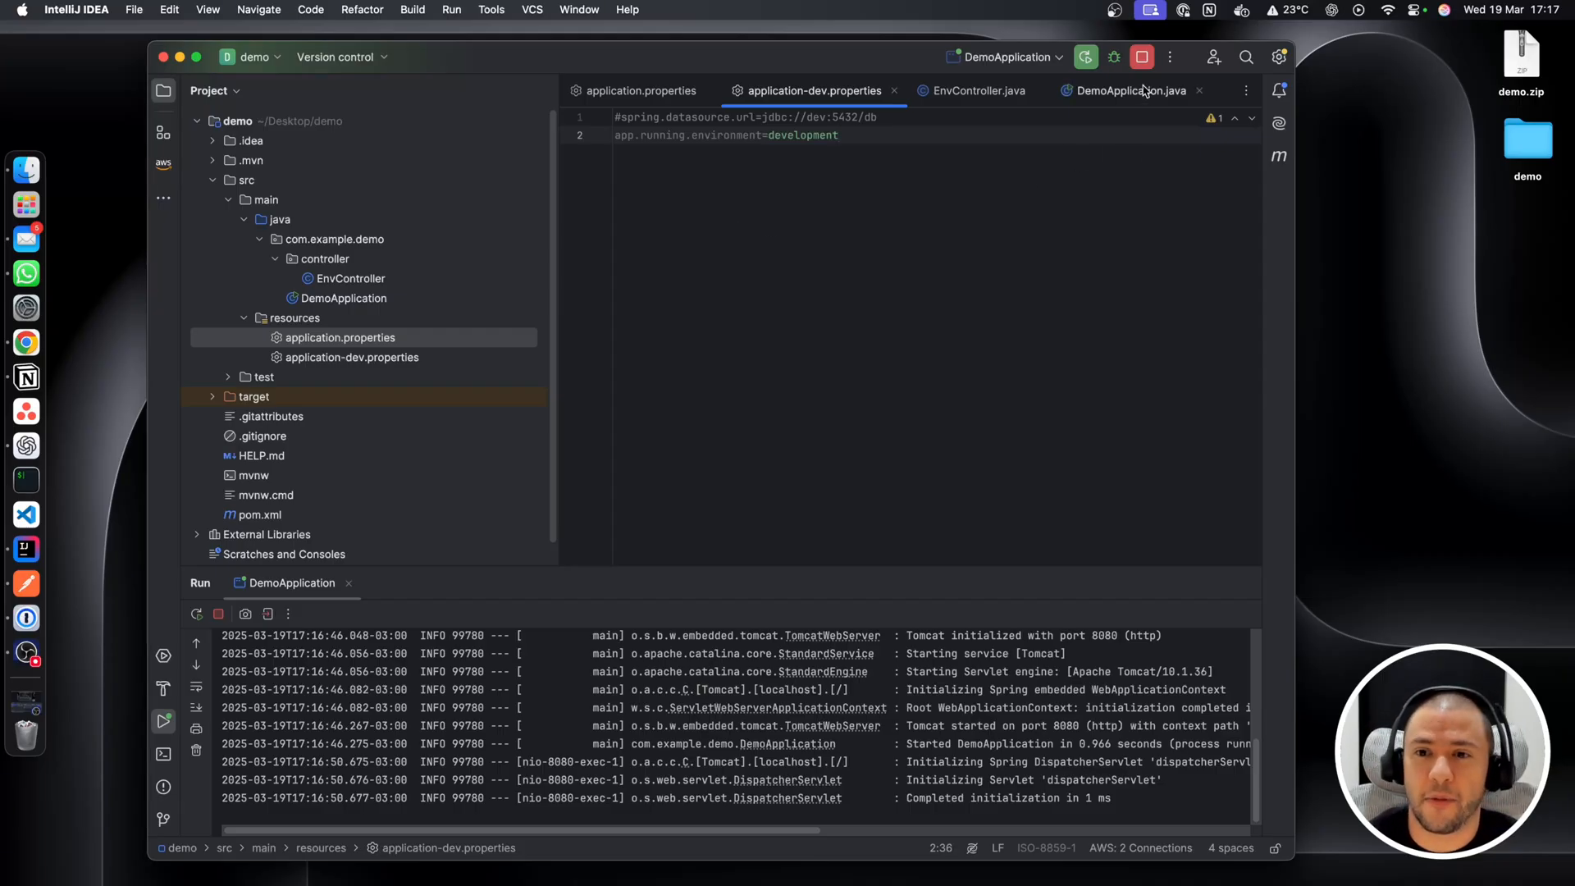
# Stop the app and edit the DemoApplication run configuration, focusing the Environment variables field.
pyautogui.click(1142, 57)
pyautogui.click(1006, 57)
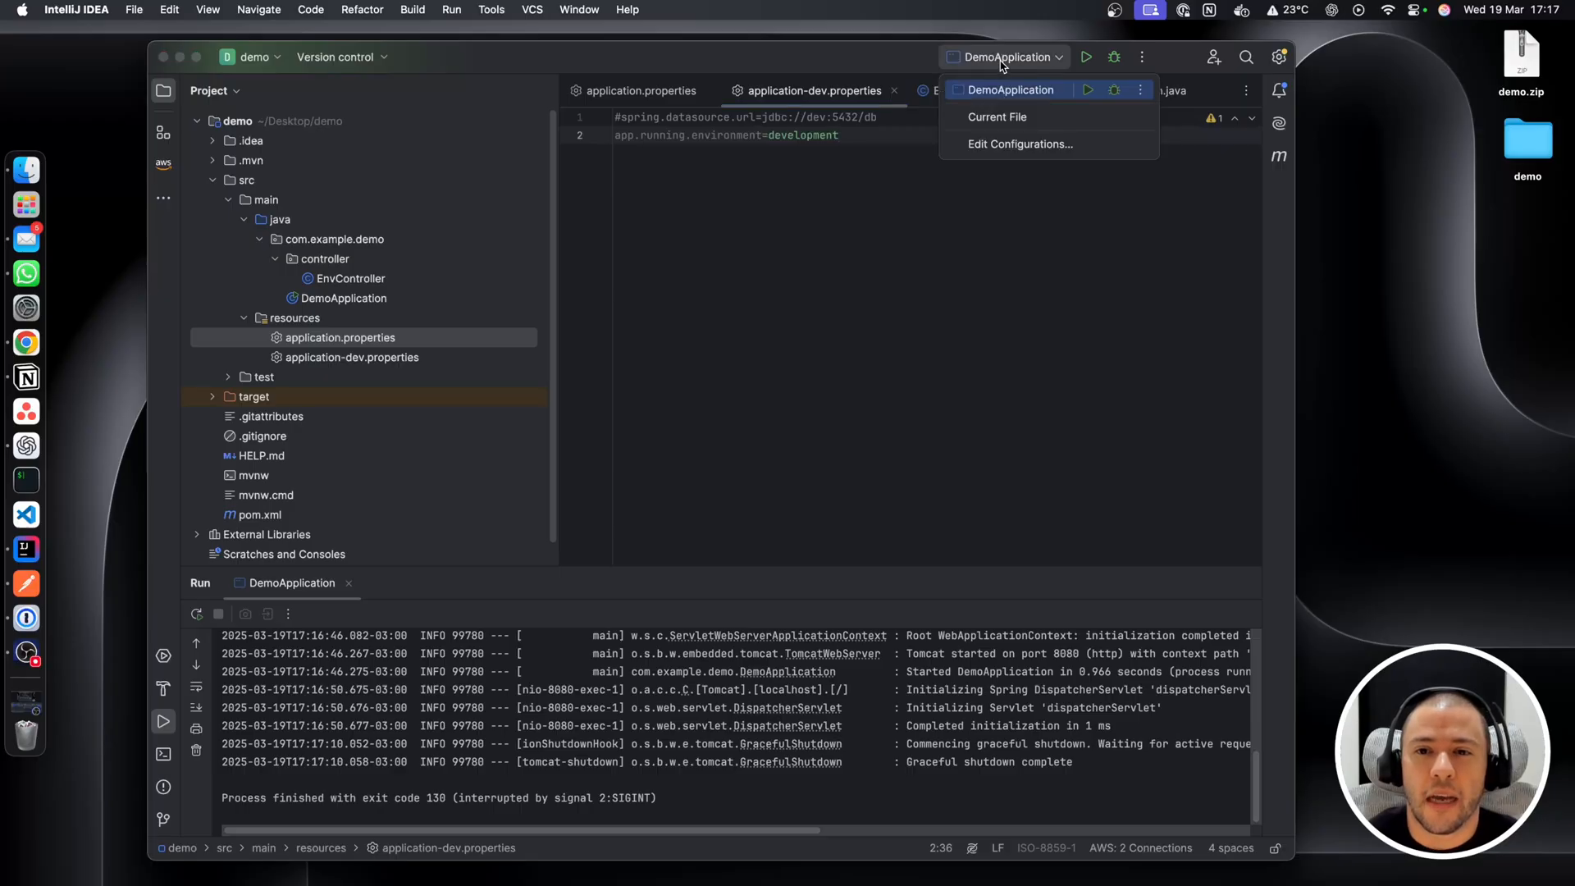
pyautogui.click(1006, 143)
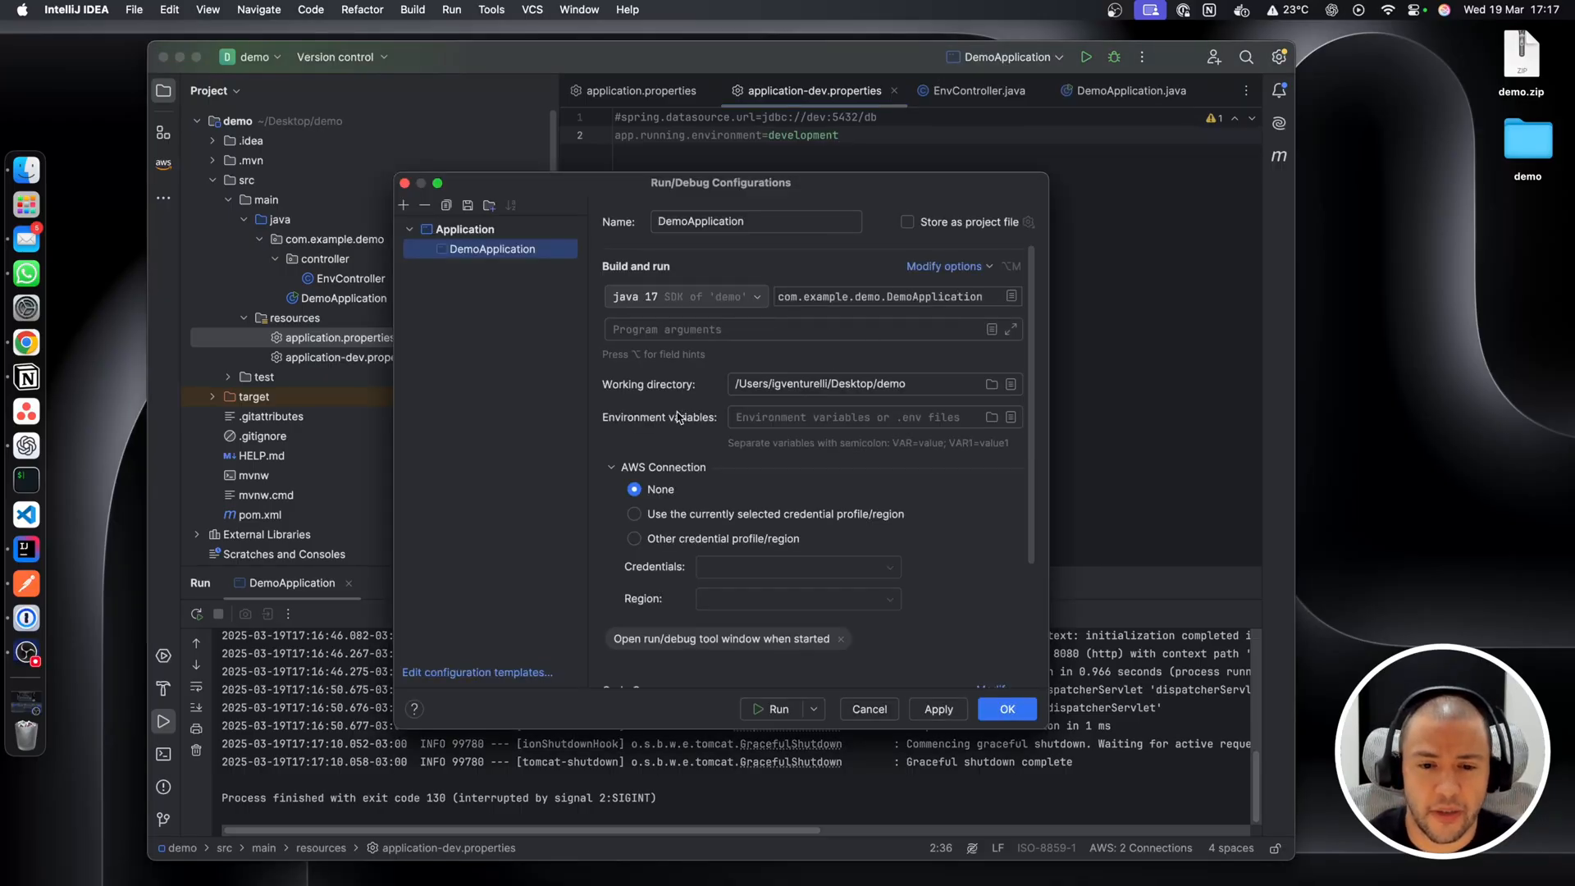
pyautogui.click(745, 417)
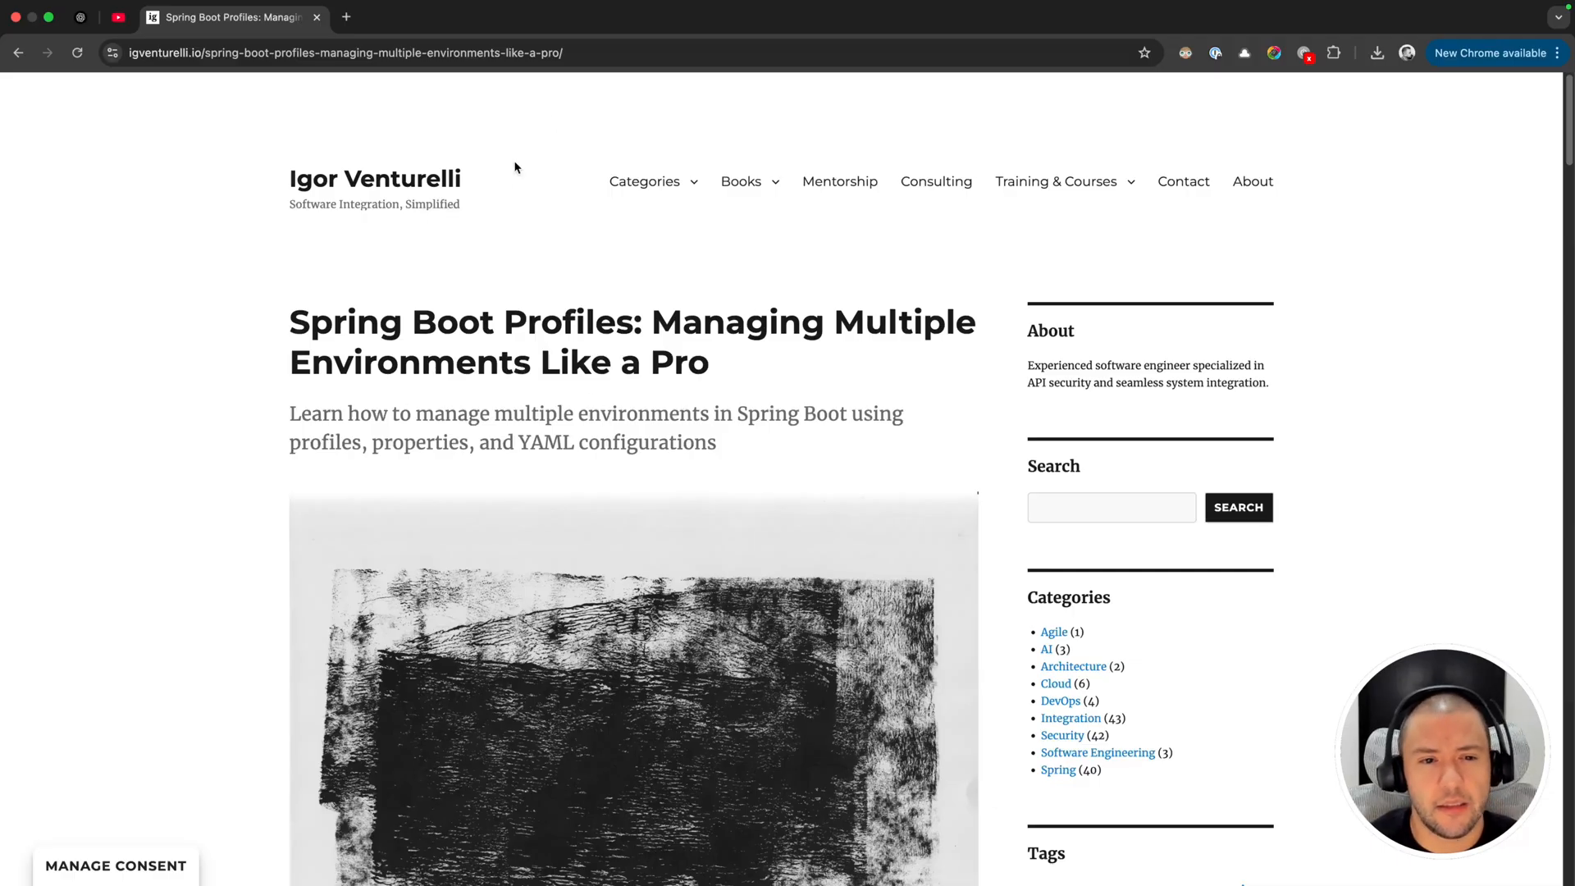
pyautogui.scroll(-5, 311, 333)
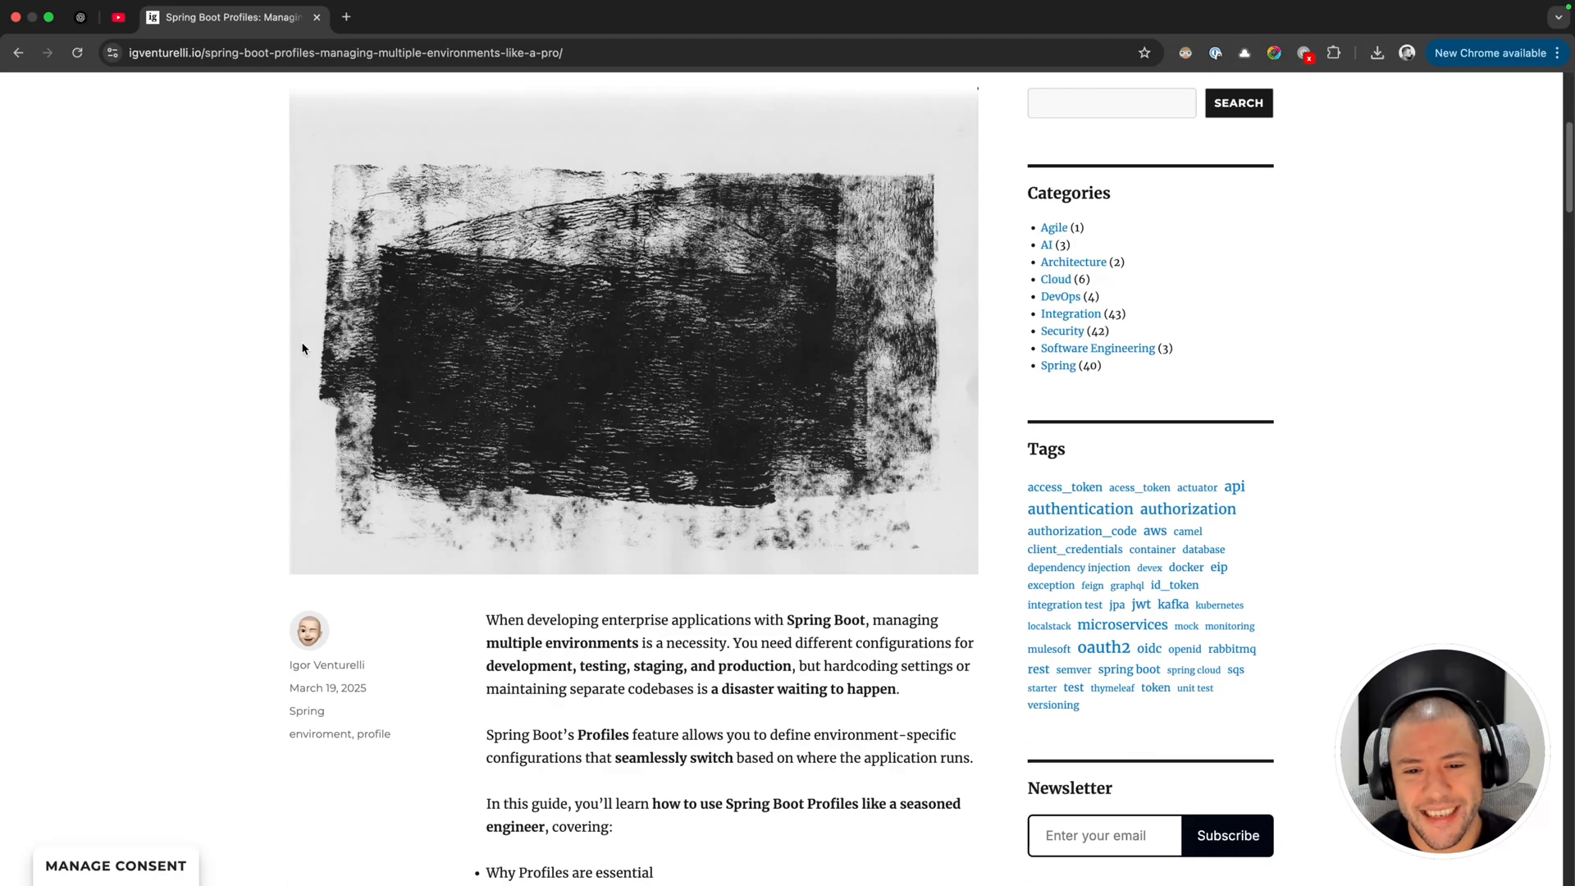
pyautogui.scroll(-5, 309, 344)
pyautogui.scroll(-5, 307, 345)
pyautogui.scroll(-3, 302, 353)
pyautogui.scroll(-5, 302, 353)
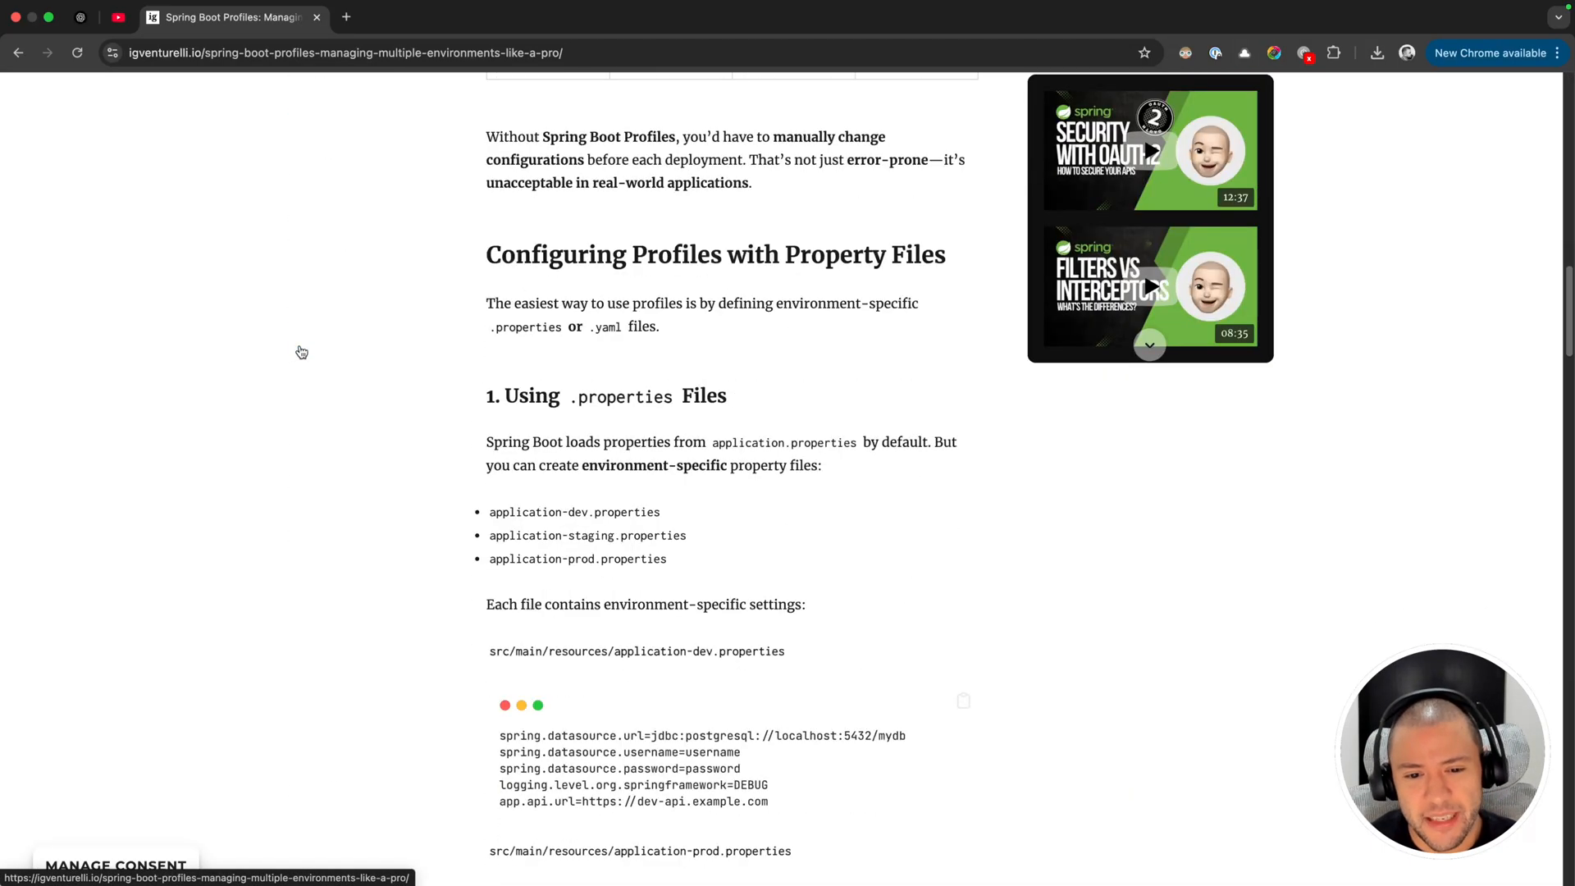
pyautogui.scroll(-4, 302, 354)
pyautogui.scroll(-1, 300, 352)
pyautogui.scroll(-2, 301, 352)
pyautogui.scroll(-5, 300, 352)
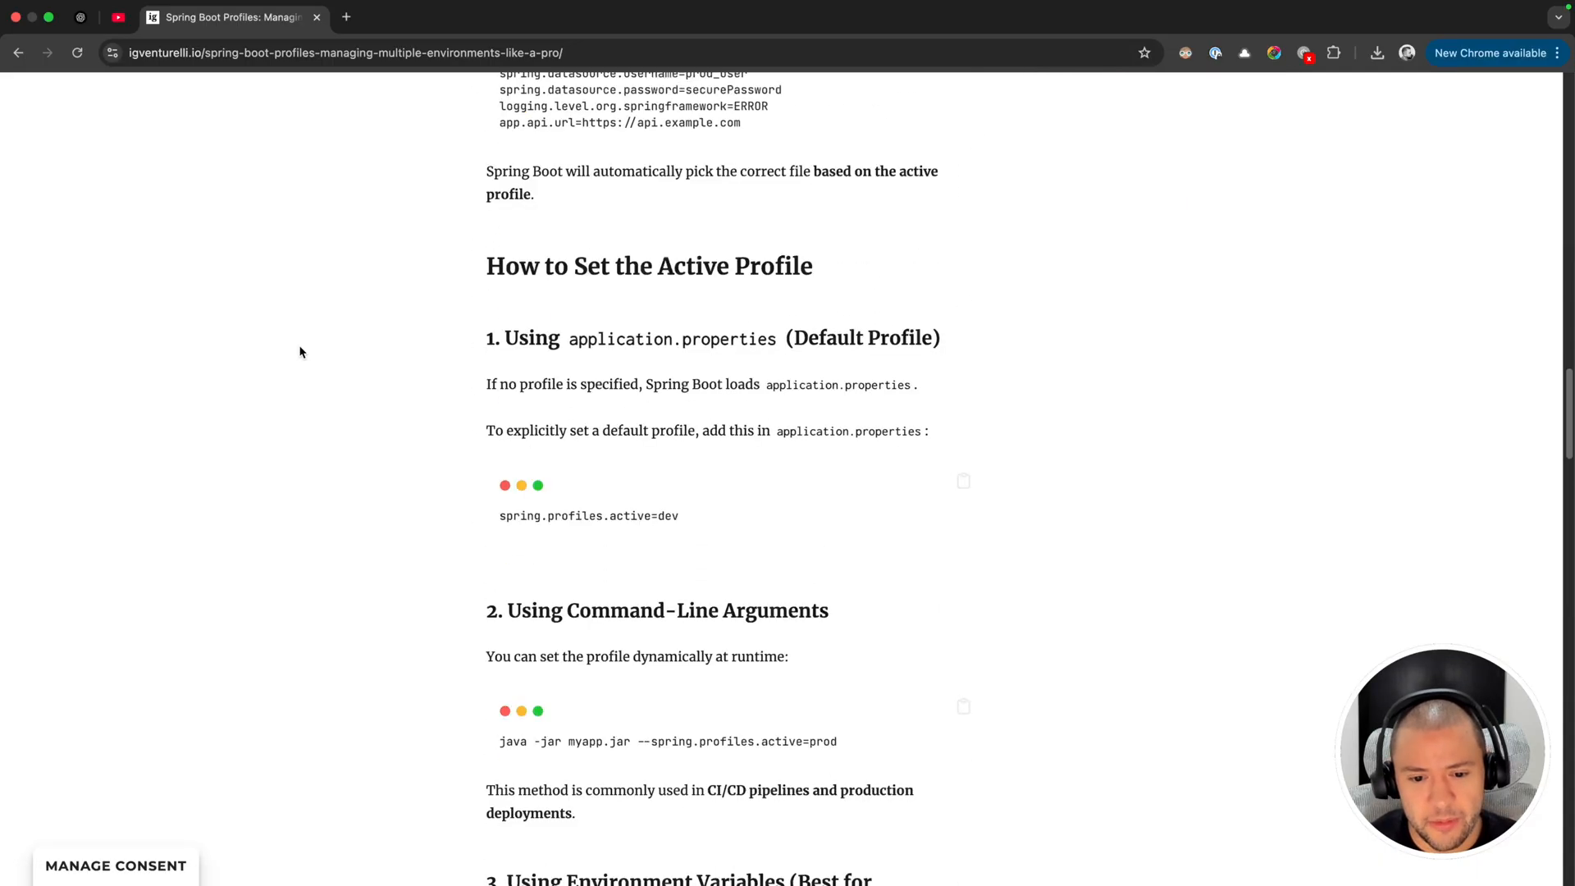
pyautogui.scroll(-4, 300, 352)
pyautogui.scroll(-4, 300, 352)
pyautogui.scroll(-2, 301, 353)
pyautogui.scroll(1, 300, 352)
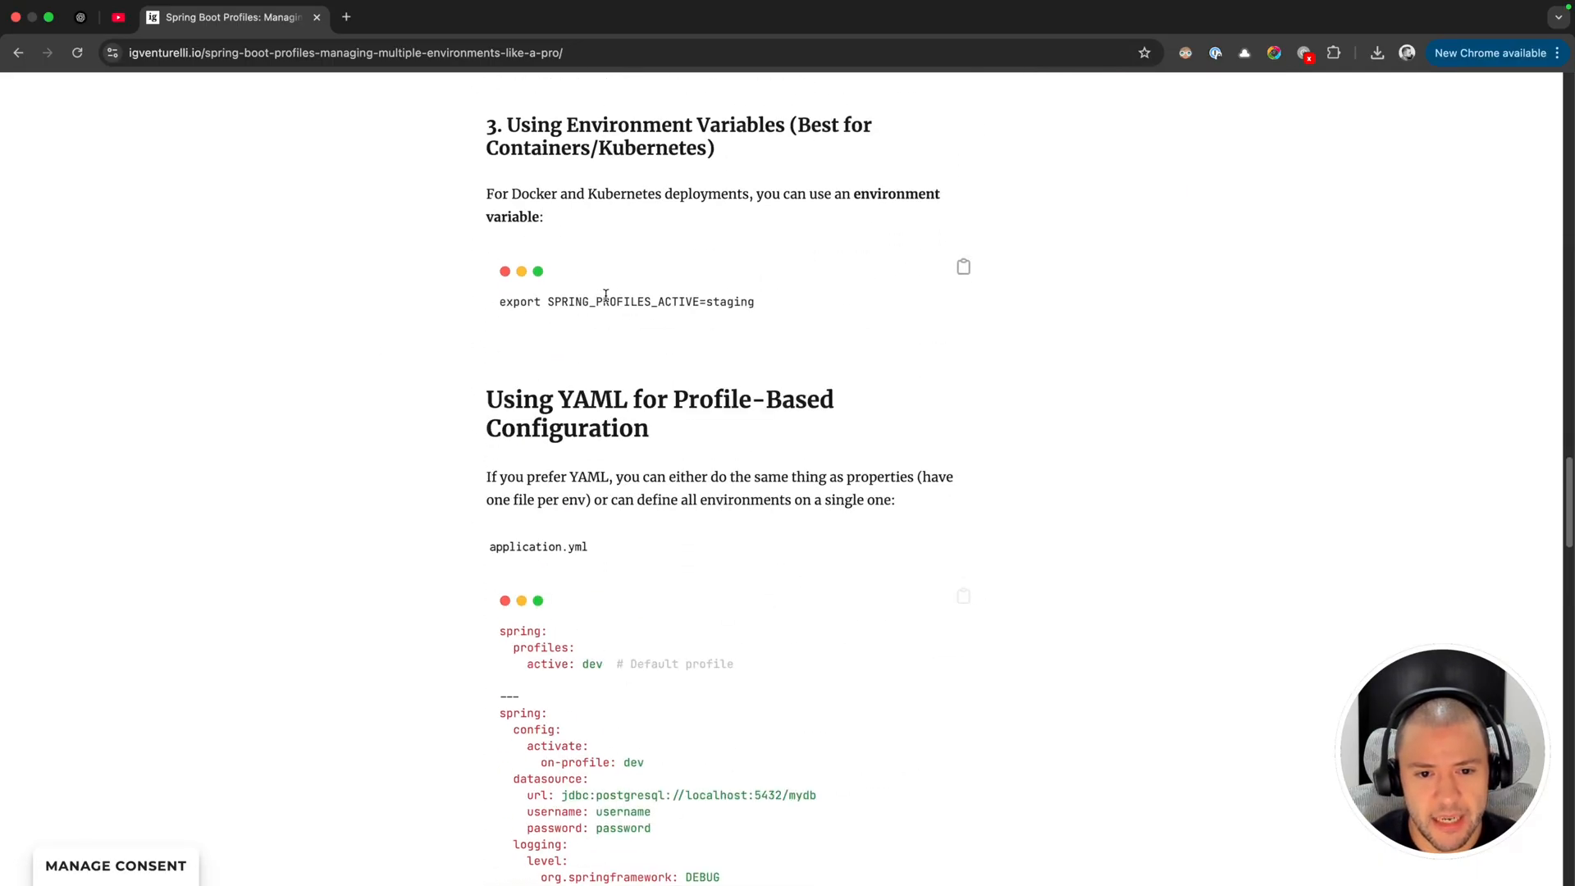
# Select SPRING_PROFILES_ACTIVE in the article's environment-variables example.
pyautogui.doubleClick(610, 300)
# Set the run configuration's environment variables to SPRING_PROFILES_ACTIVE=dev and save it.
pyautogui.press('super+c')
pyautogui.press('super+Tab')
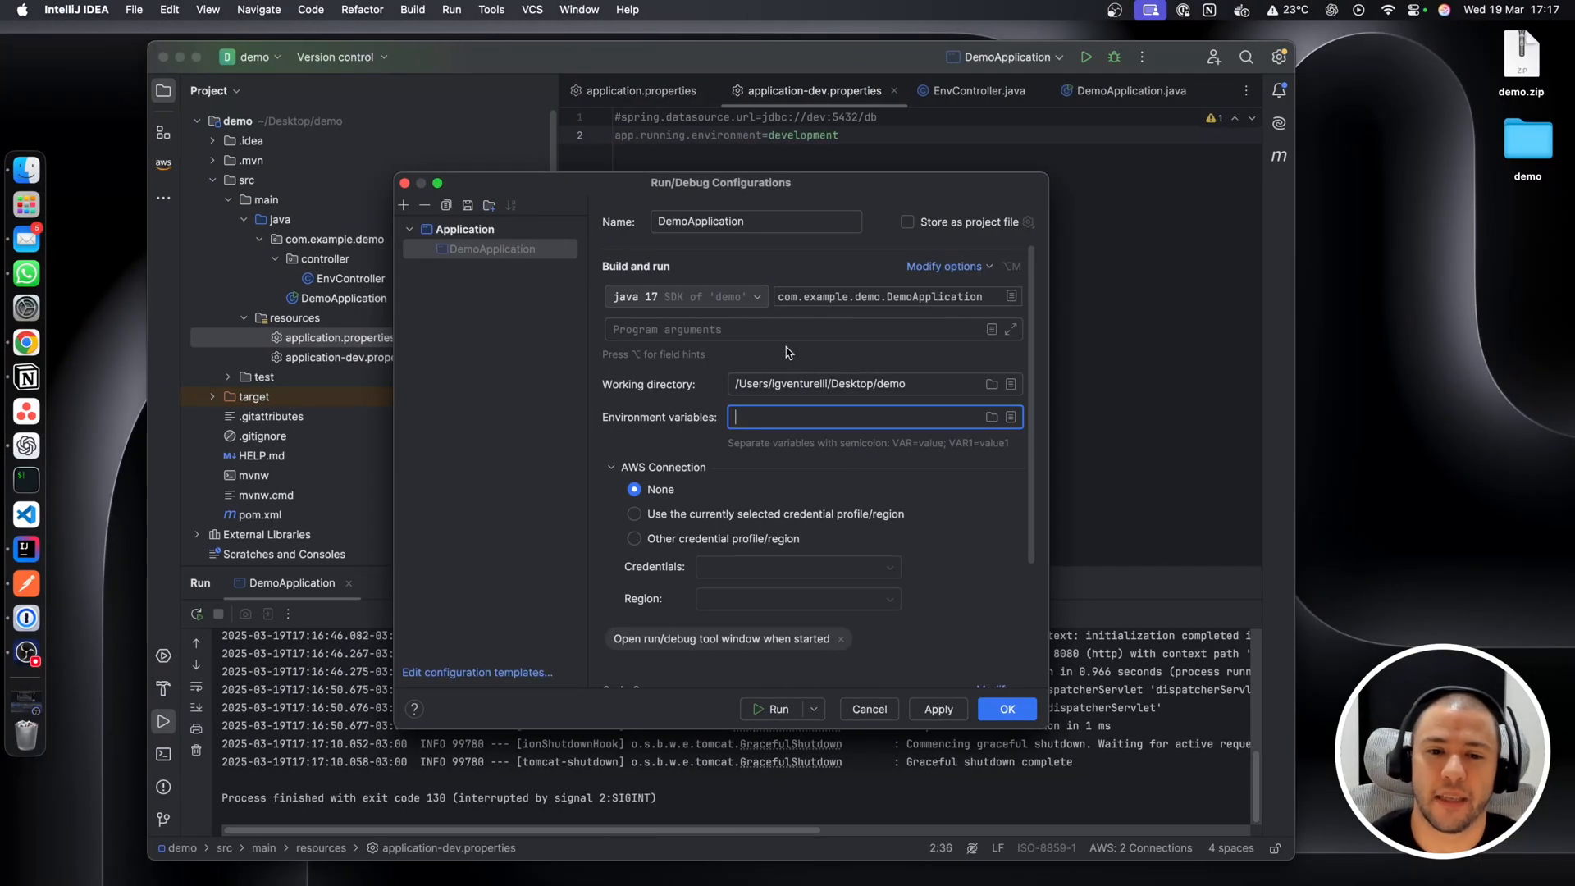
pyautogui.press('super+v')
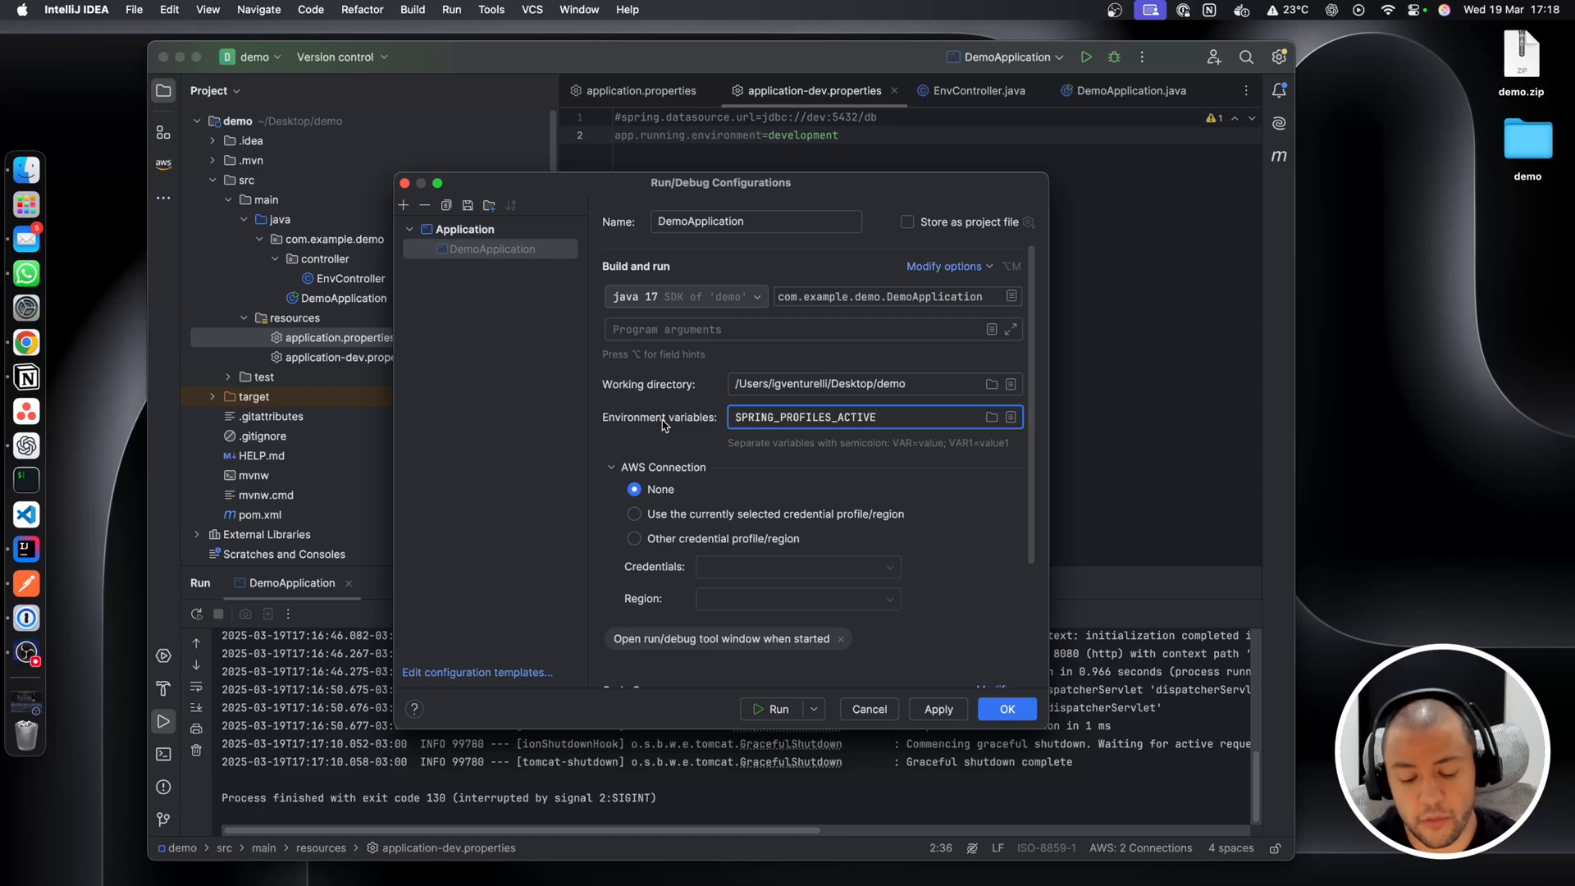
pyautogui.write('=dev')
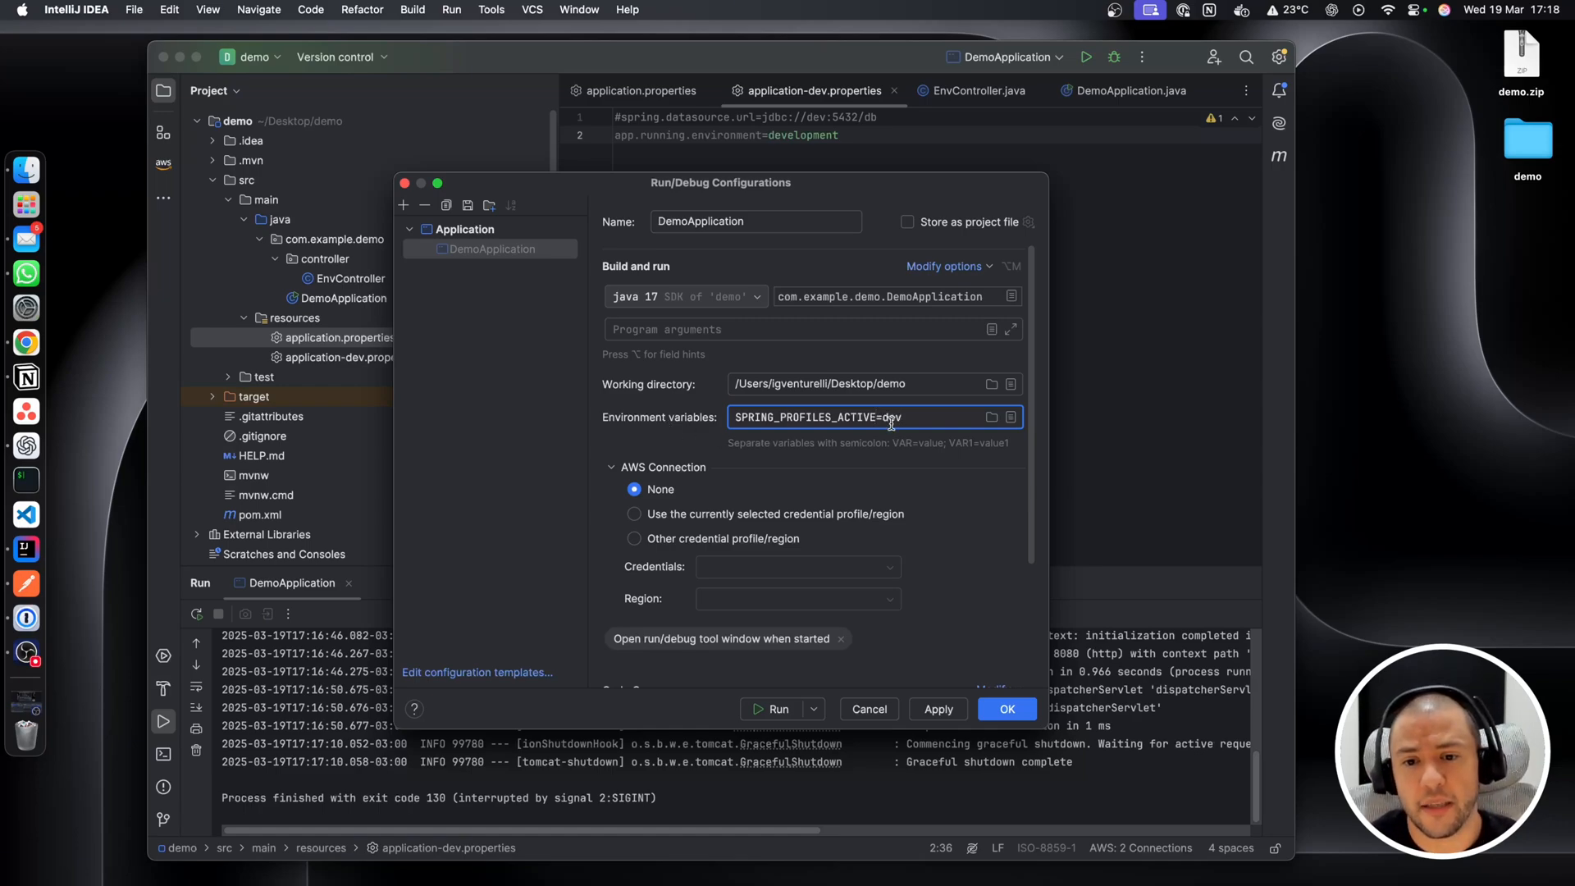
pyautogui.click(1007, 710)
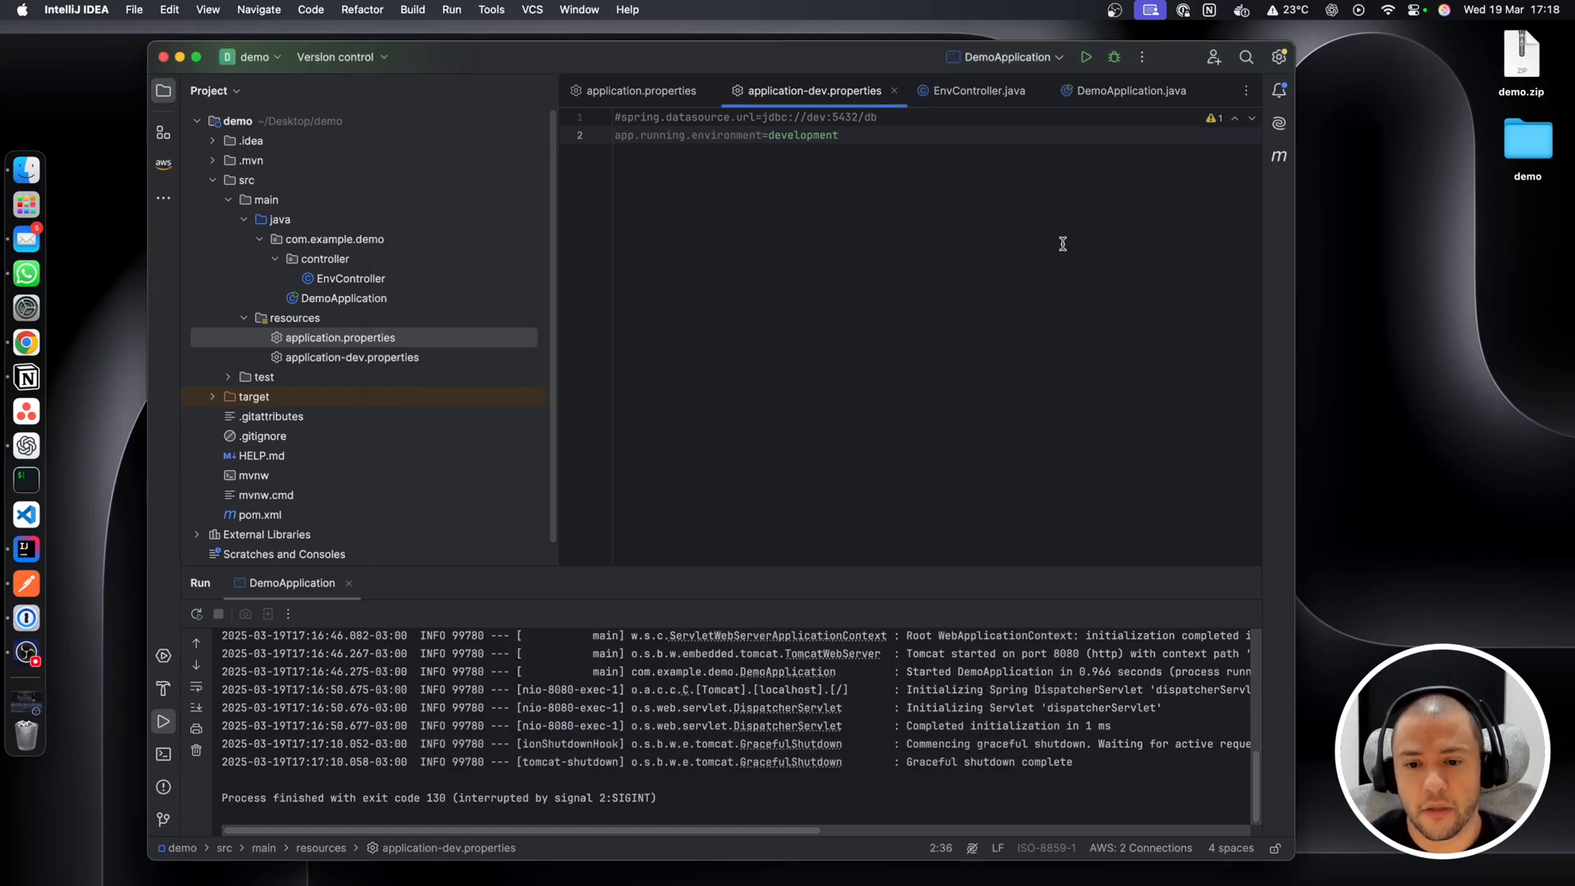
# Run the app with the new configuration and resend the Postman request, which now returns development.
pyautogui.click(1087, 57)
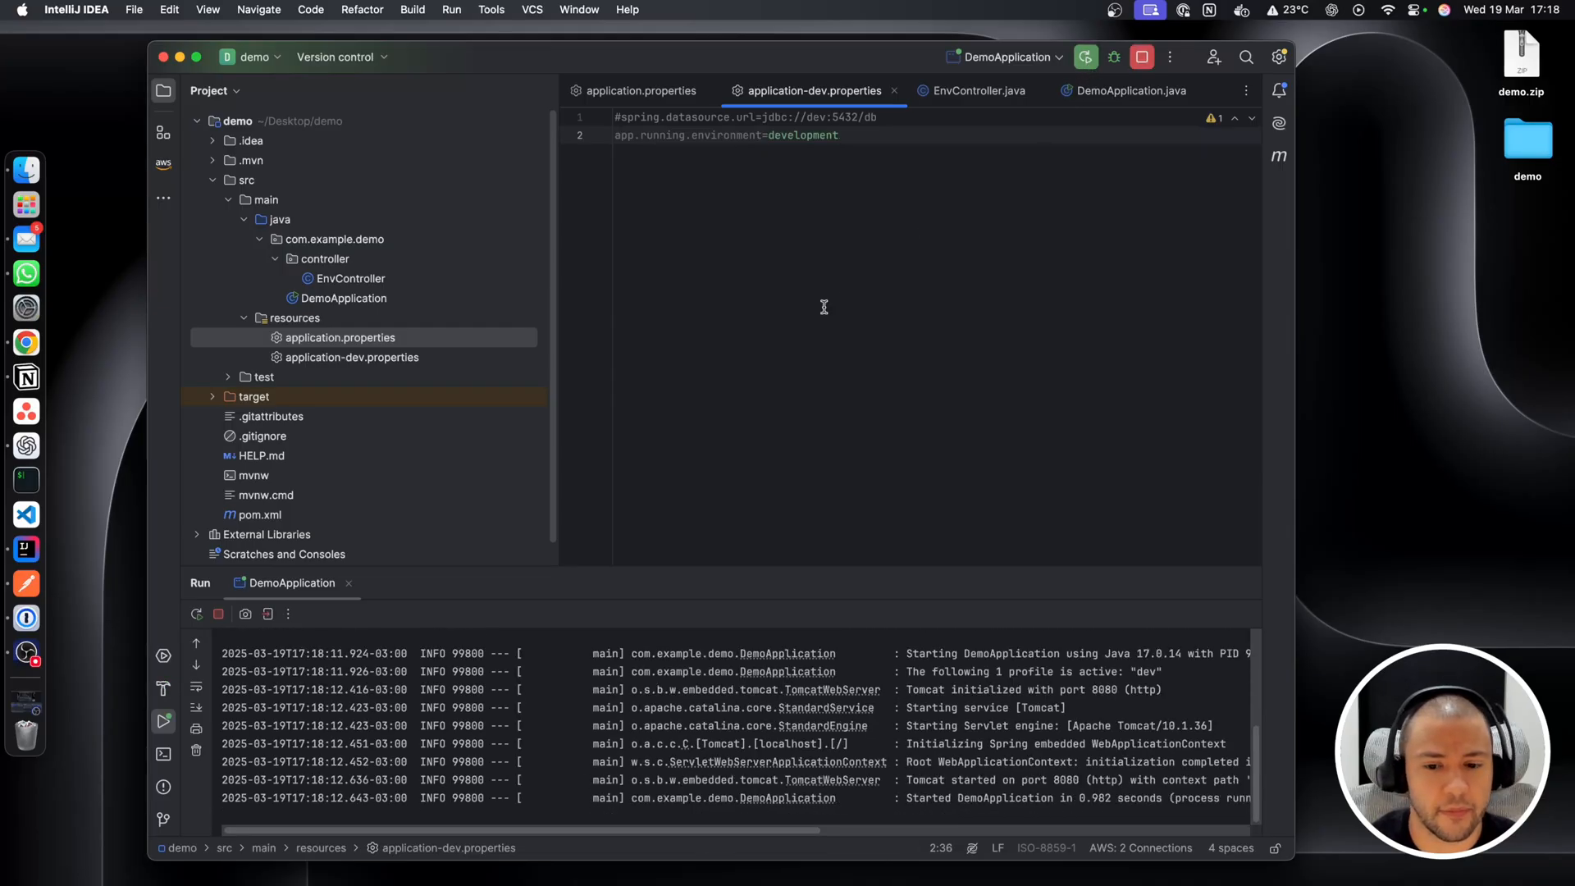
pyautogui.click(26, 583)
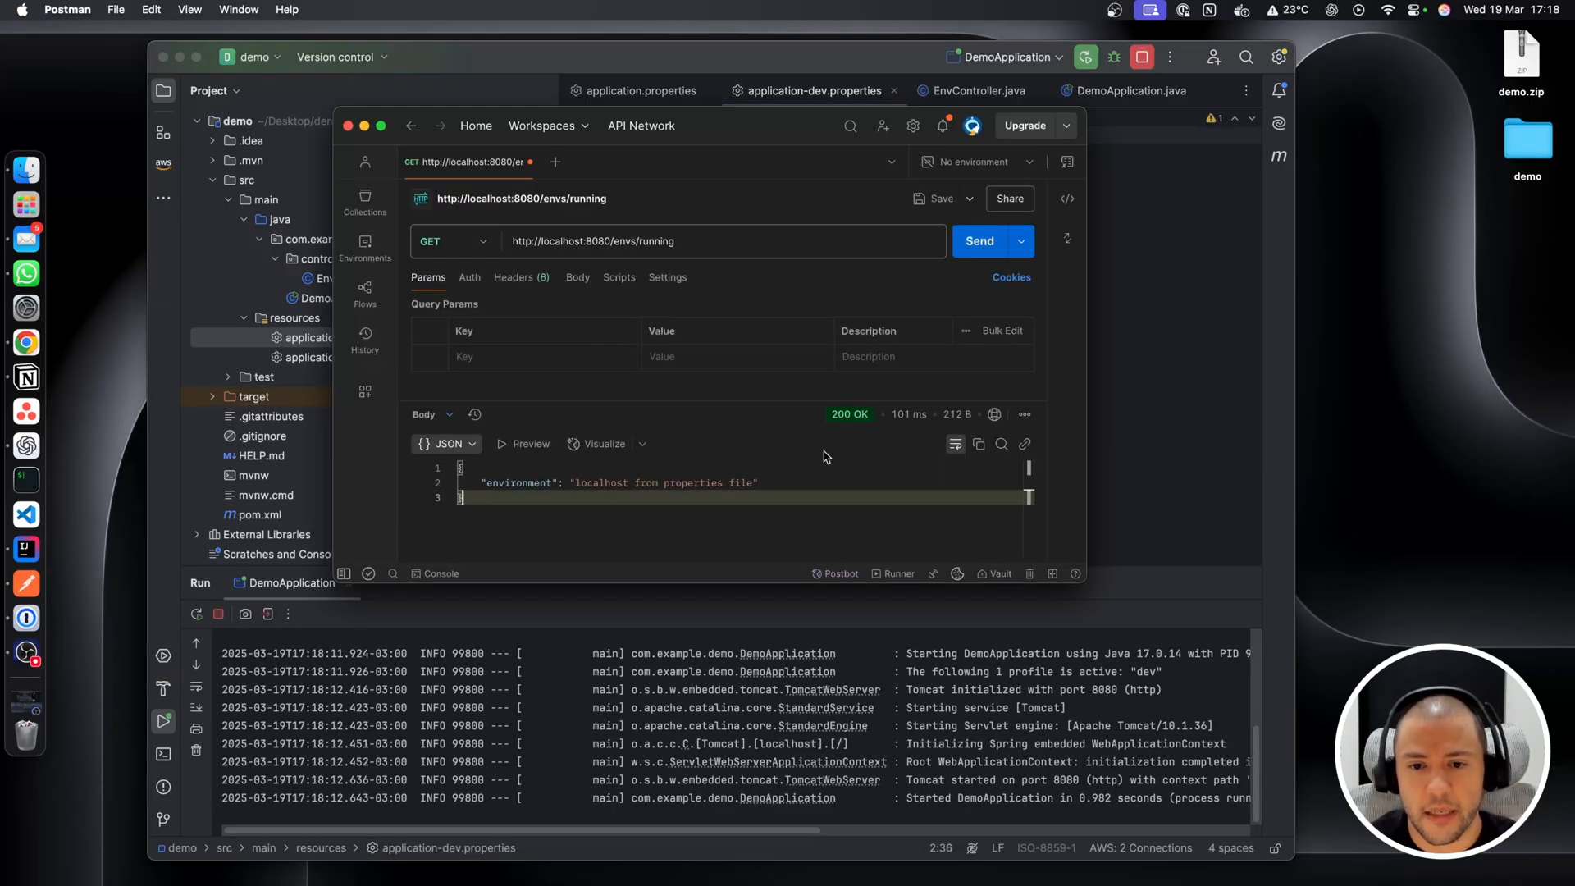
pyautogui.click(979, 241)
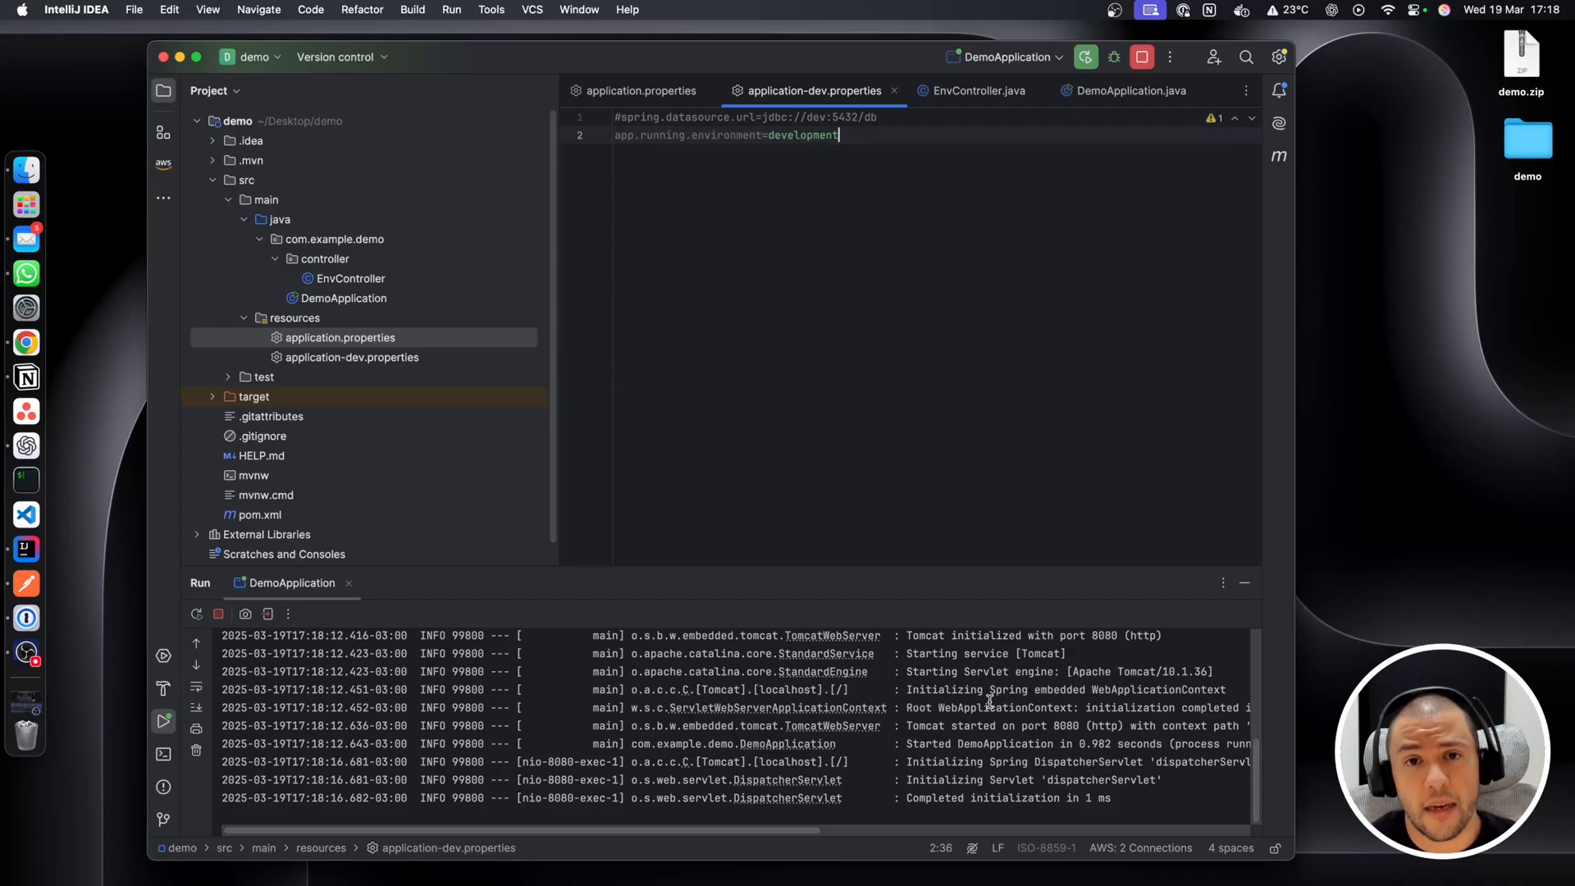
pyautogui.scroll(5, 988, 702)
pyautogui.scroll(4, 998, 727)
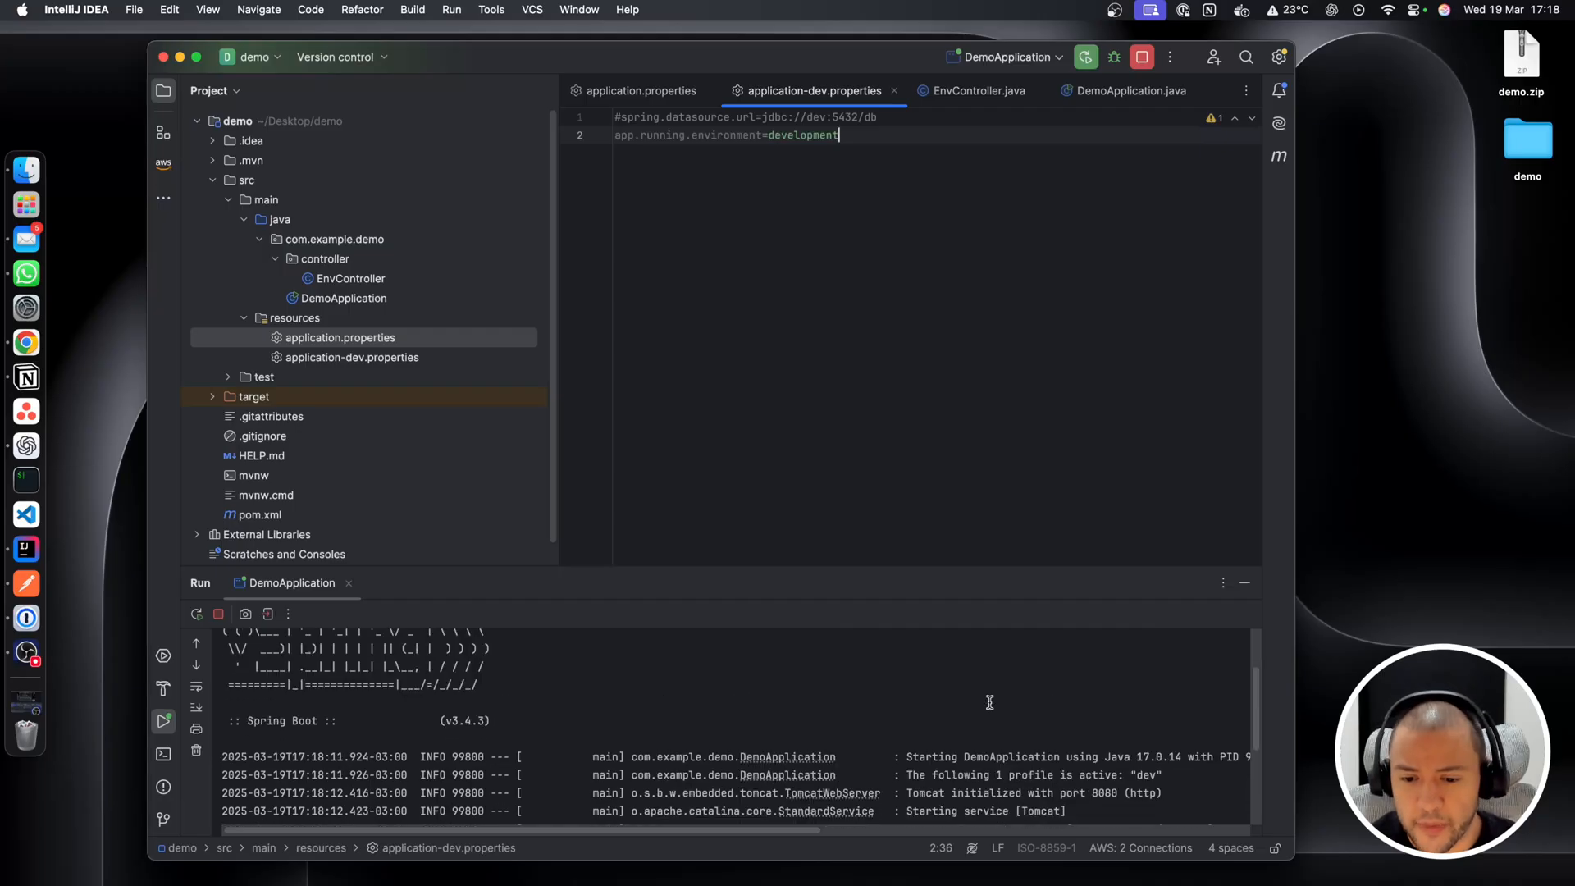
# Highlight the startup log line confirming profile "dev" is active.
pyautogui.moveTo(913, 765); pyautogui.dragTo(1170, 765)
pyautogui.click(1169, 763)
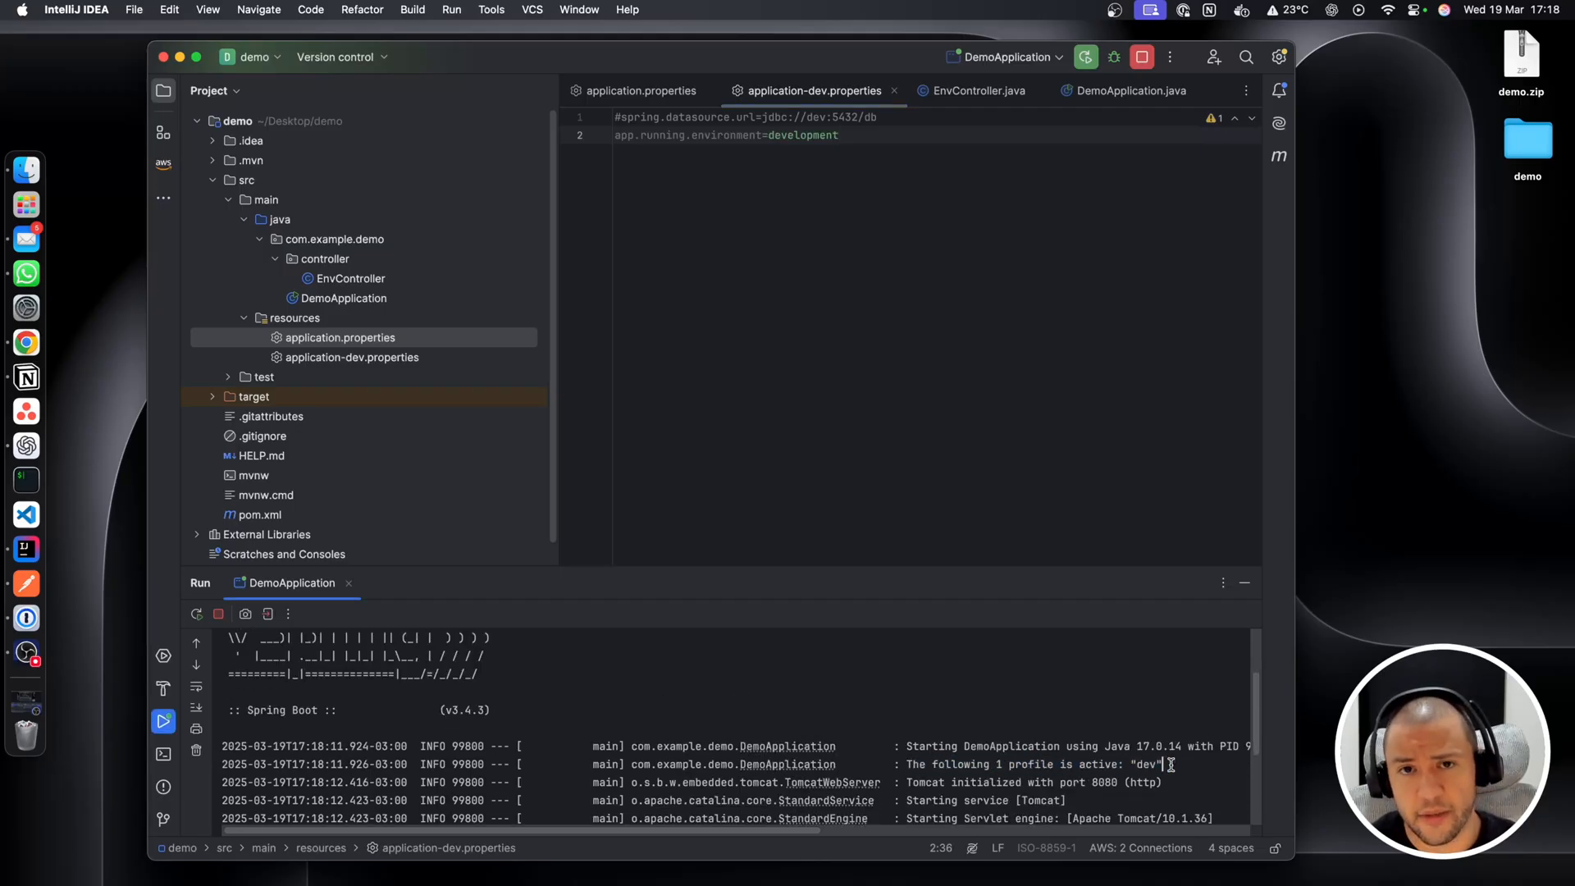
pyautogui.doubleClick(1034, 765)
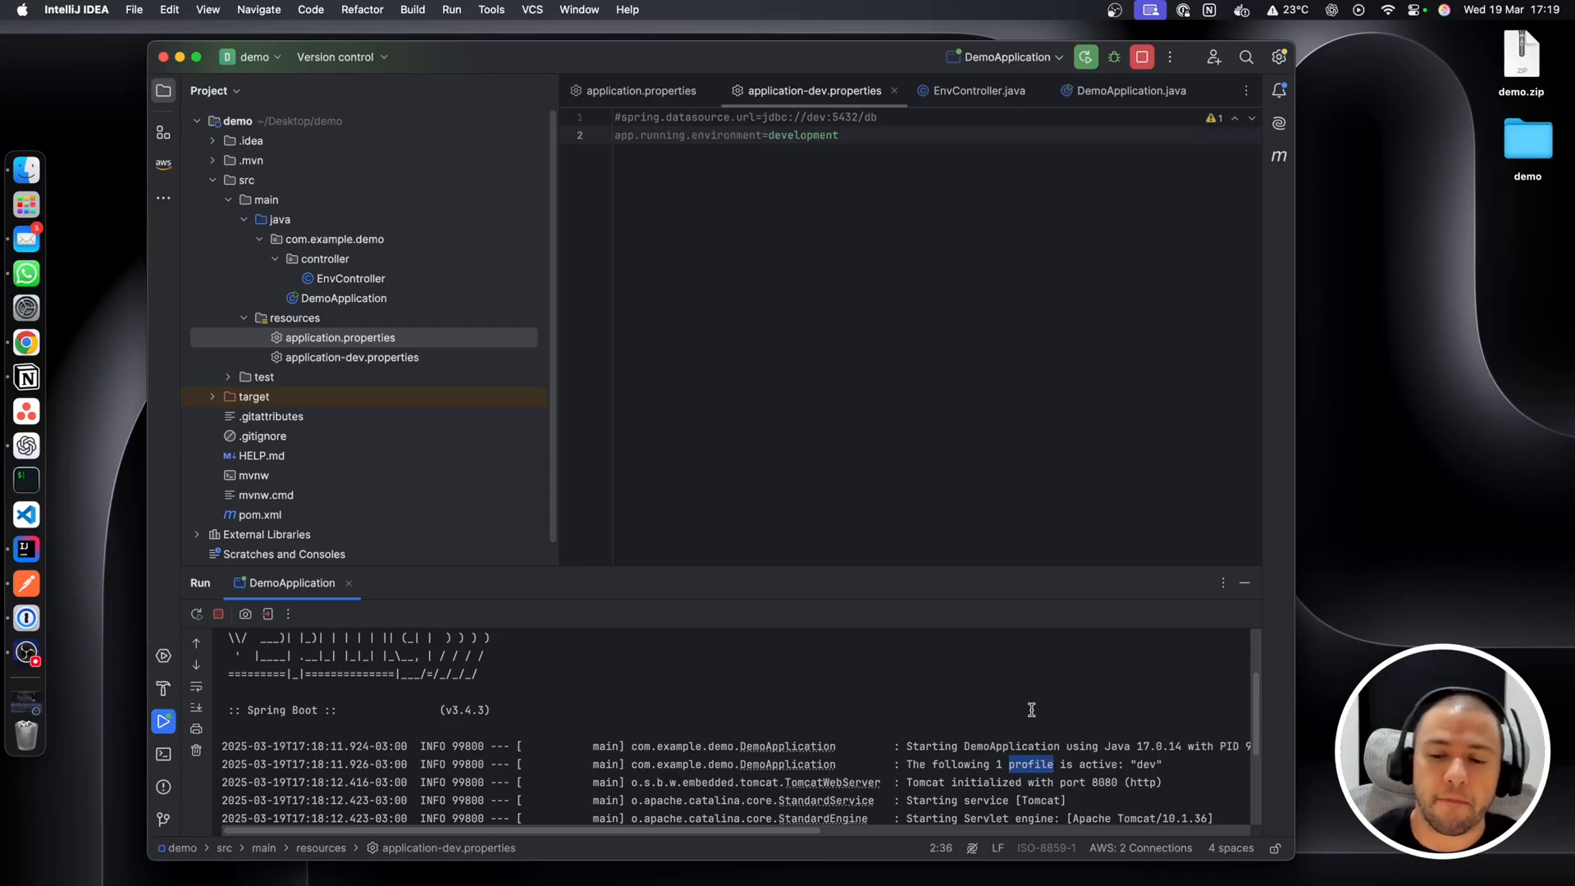
# Stop the app and clear SPRING_PROFILES_ACTIVE=dev from the run configuration's environment variables.
pyautogui.click(1142, 57)
pyautogui.click(1006, 57)
pyautogui.click(1022, 148)
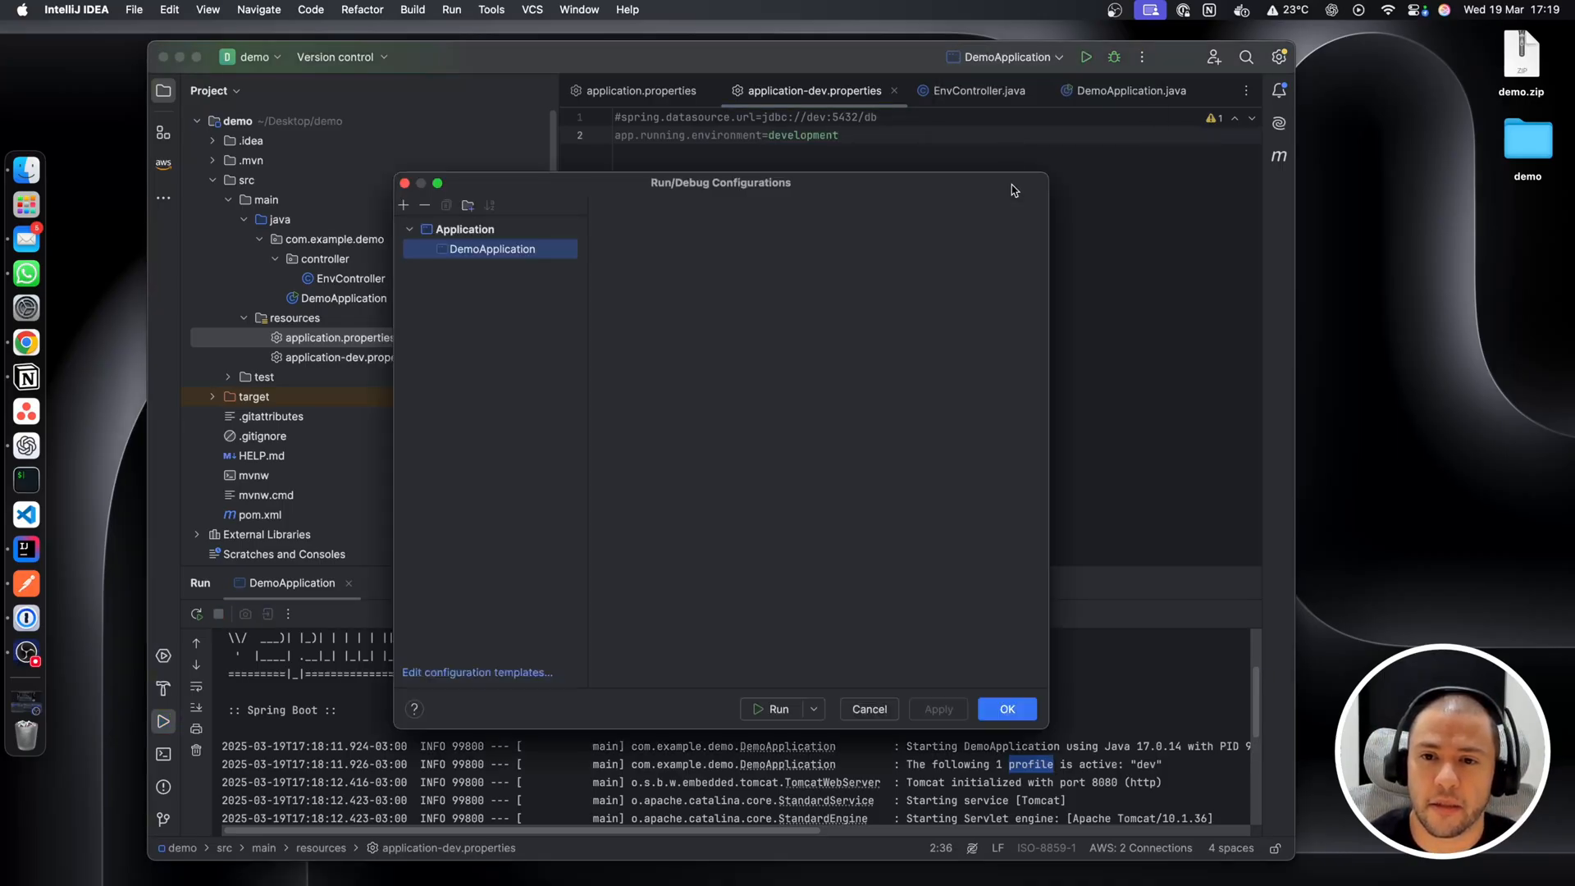
pyautogui.click(862, 418)
pyautogui.press('super+a')
pyautogui.press('BackSpace')
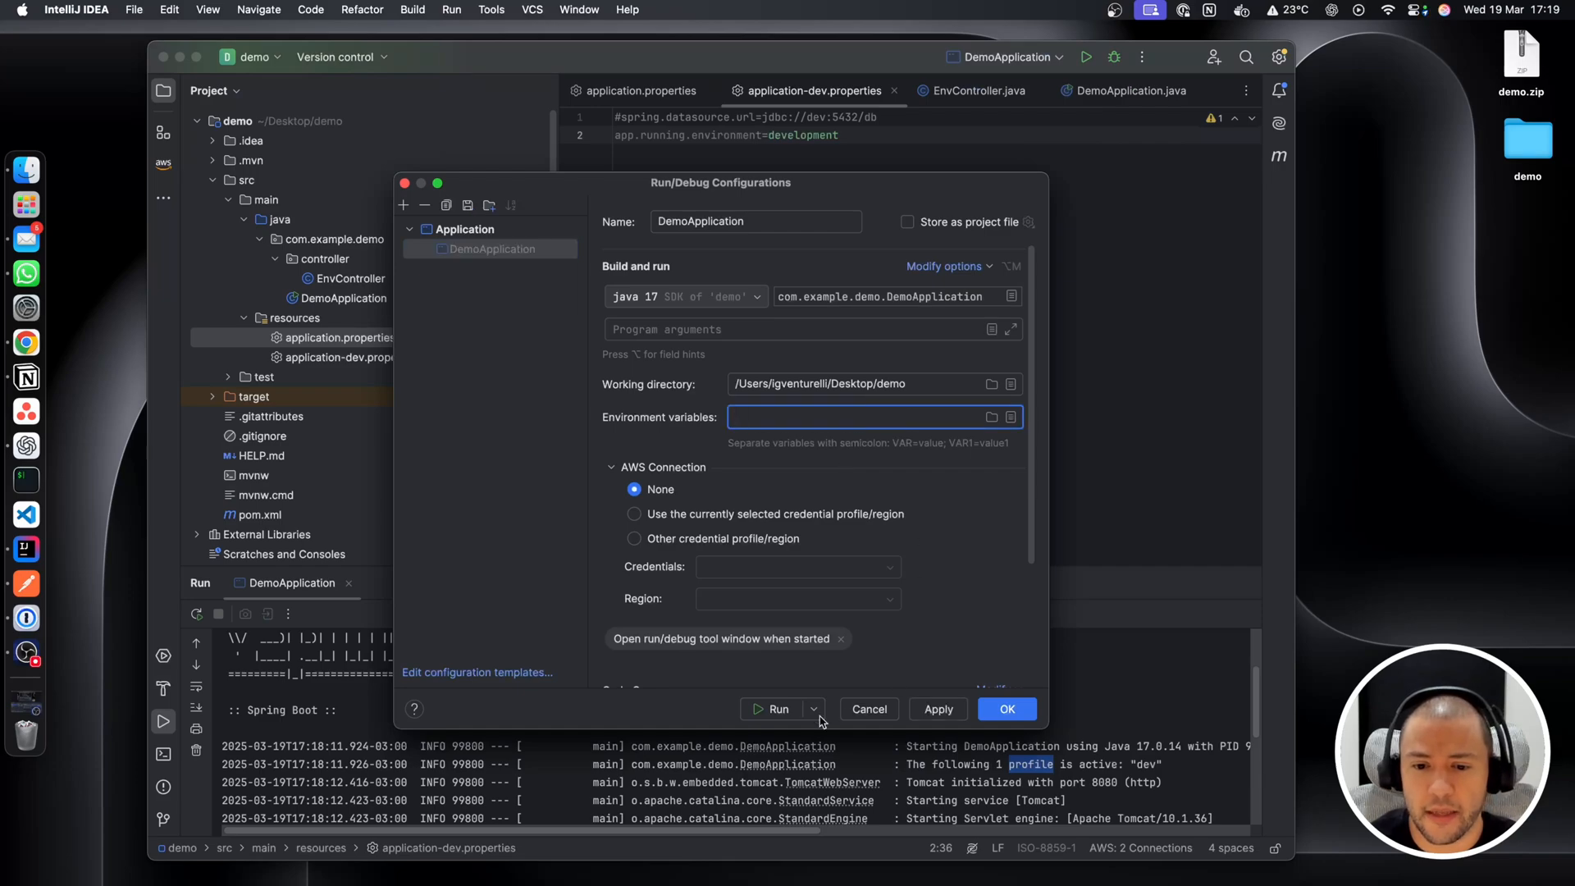
# Run again and confirm the log reports 'No active profile set', falling back to default.
pyautogui.click(777, 709)
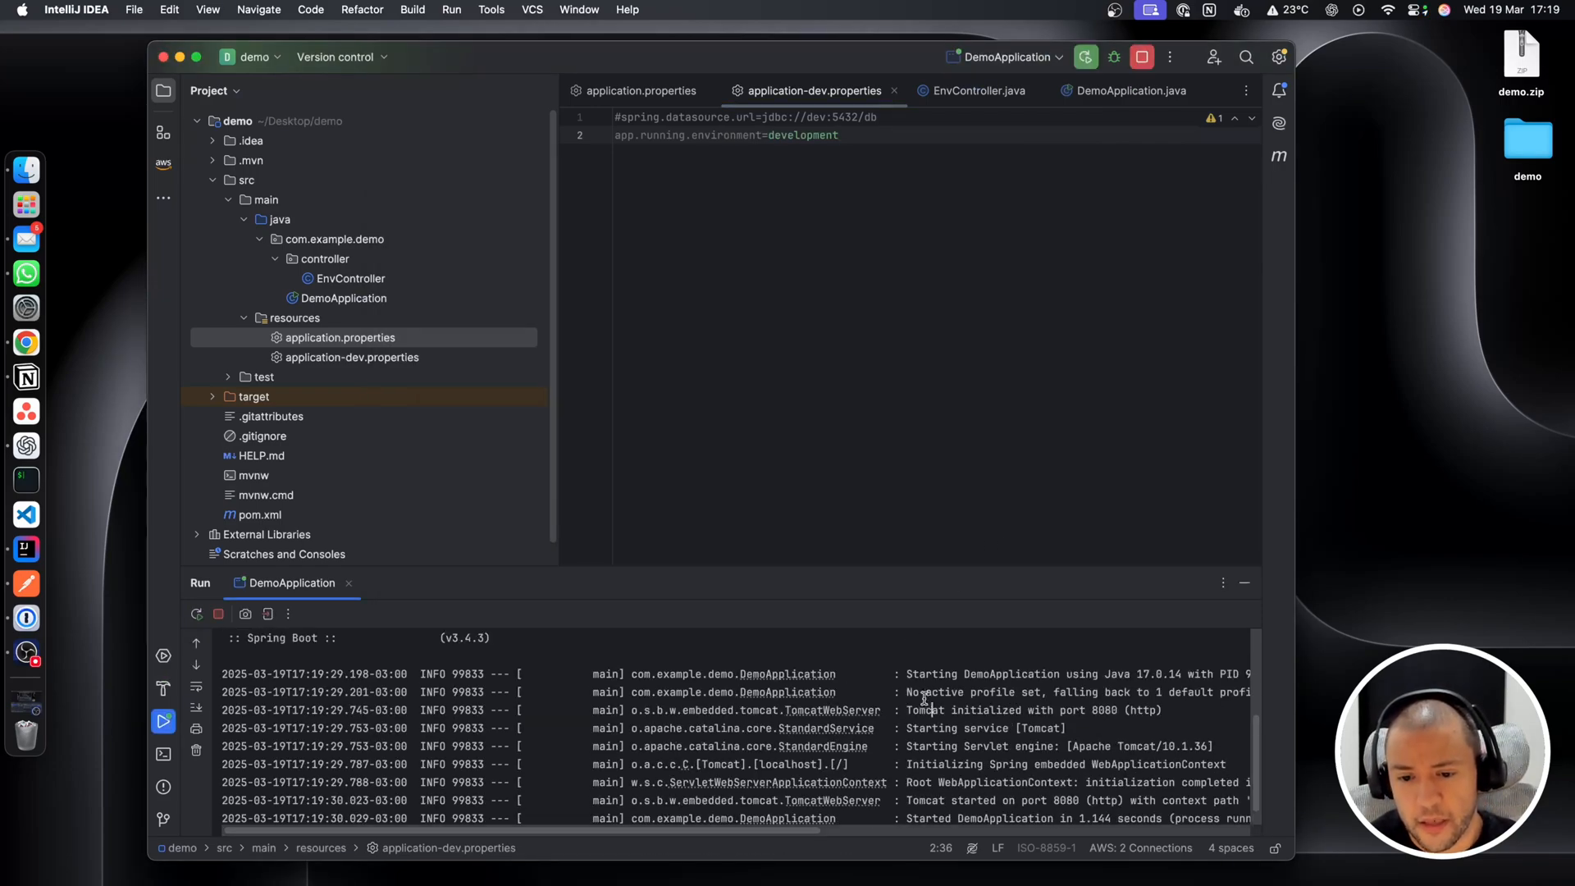
pyautogui.moveTo(906, 691); pyautogui.dragTo(1054, 692)
pyautogui.click(1094, 692)
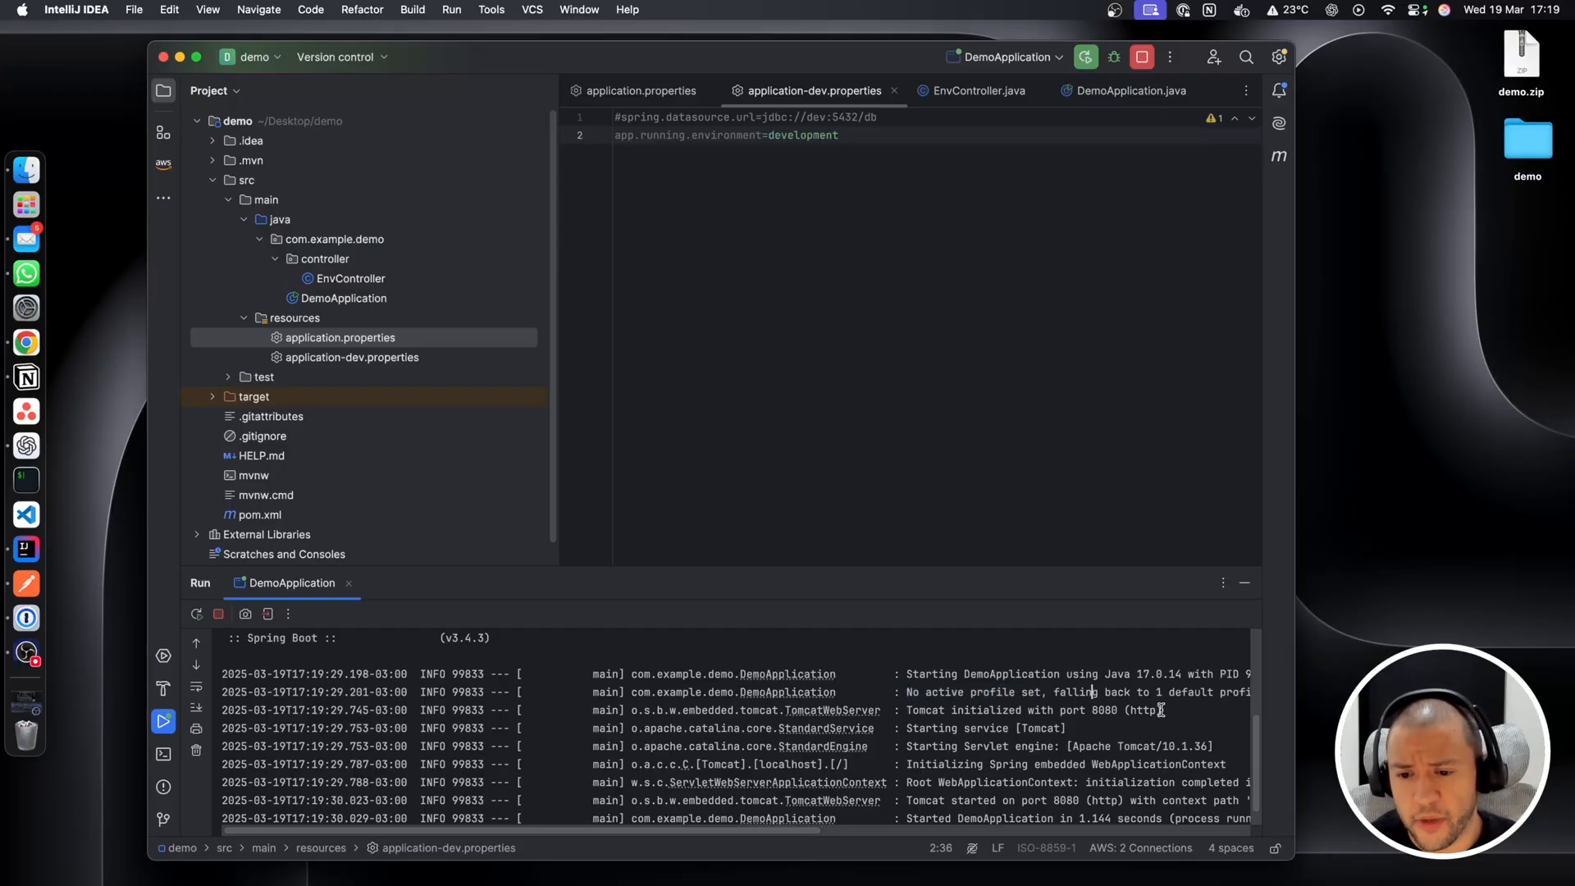
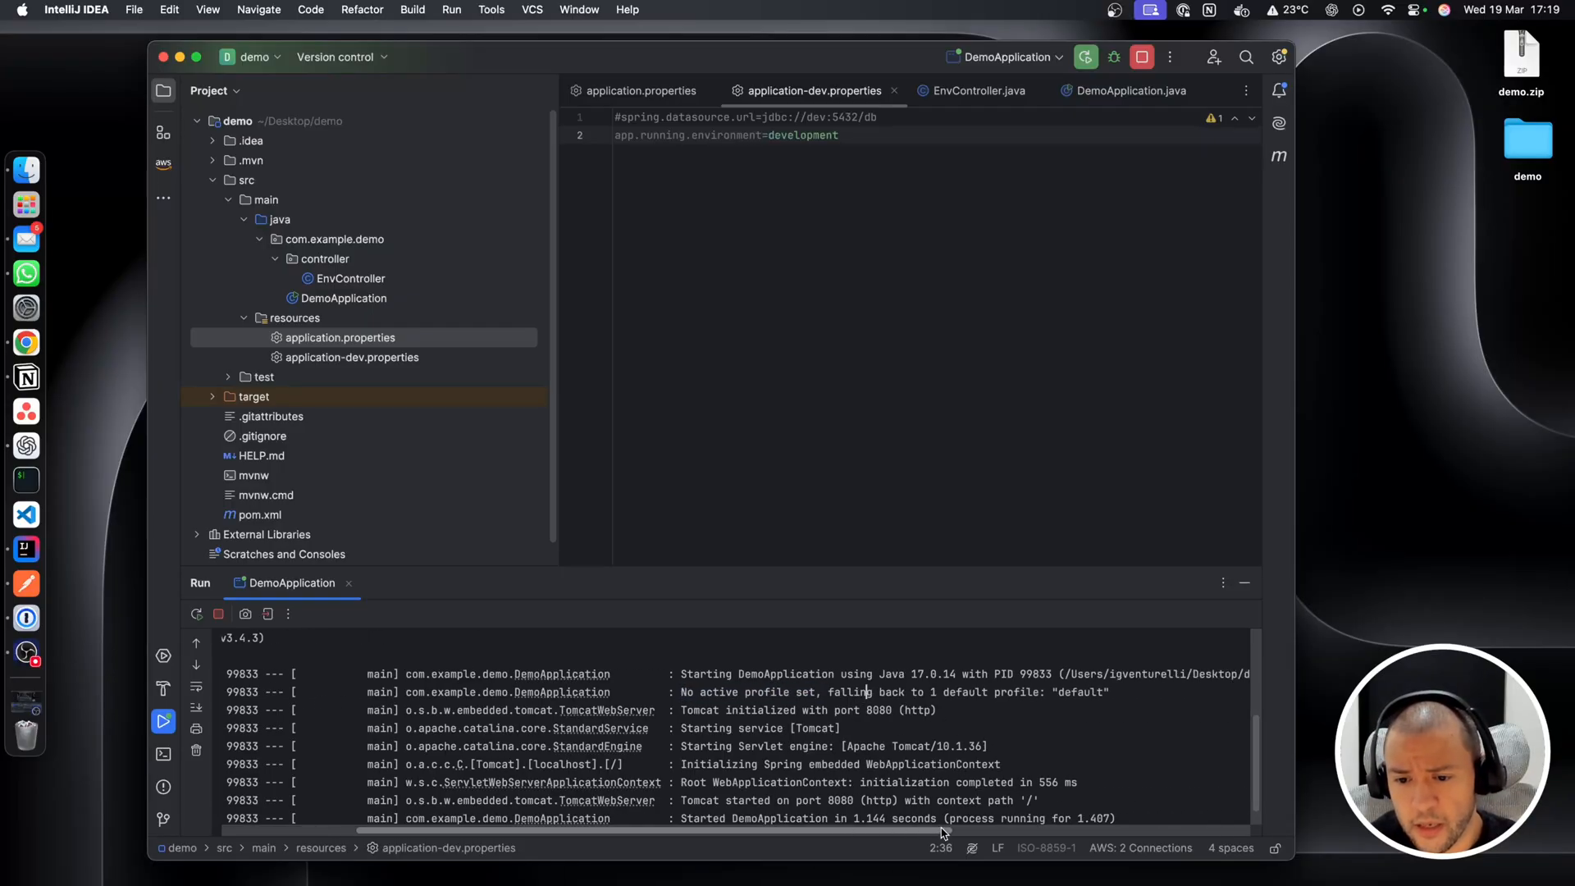
# Note the default-profile fallback in the run log and select application-dev.properties in the project.
pyautogui.doubleClick(1081, 693)
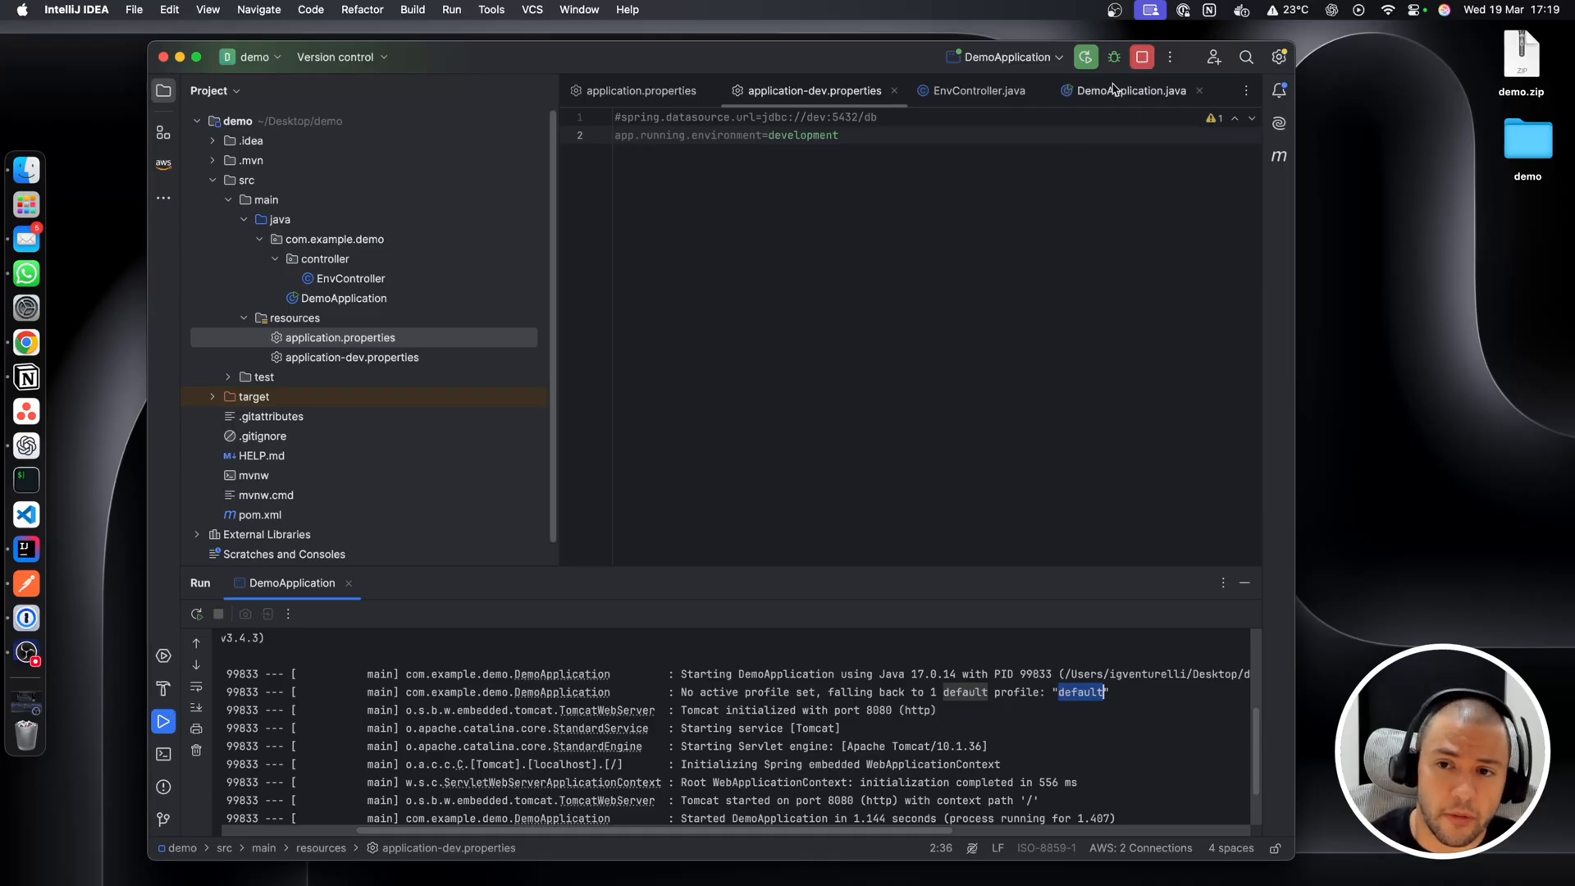
pyautogui.click(364, 357)
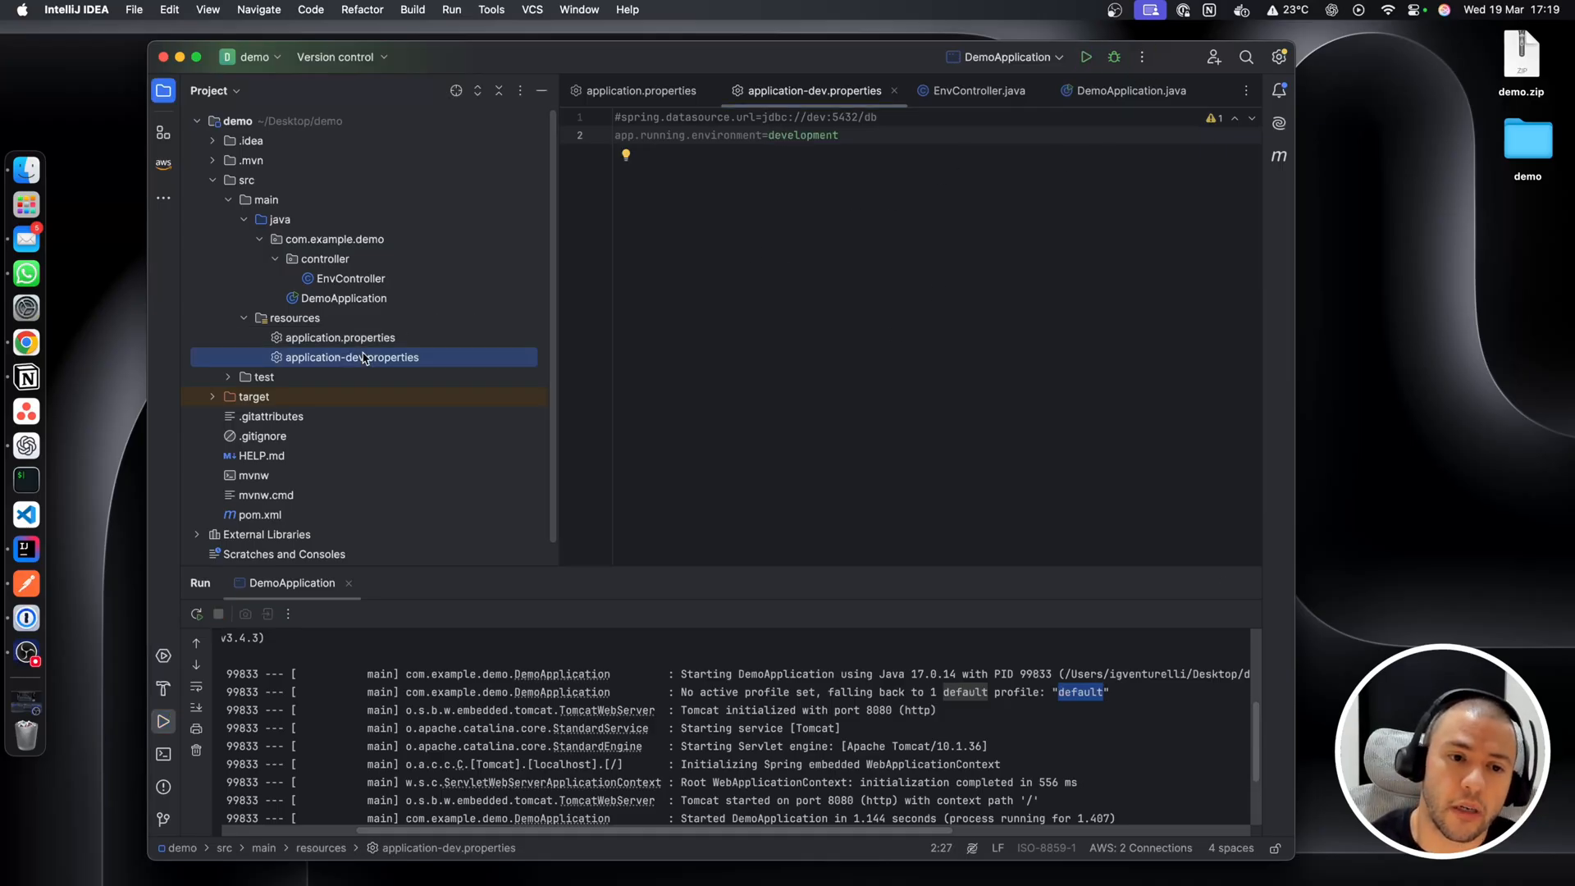
# Duplicate application-dev.properties as application-whatever.properties.
pyautogui.press('super+c')
pyautogui.press('super+v')
pyautogui.click(610, 435)
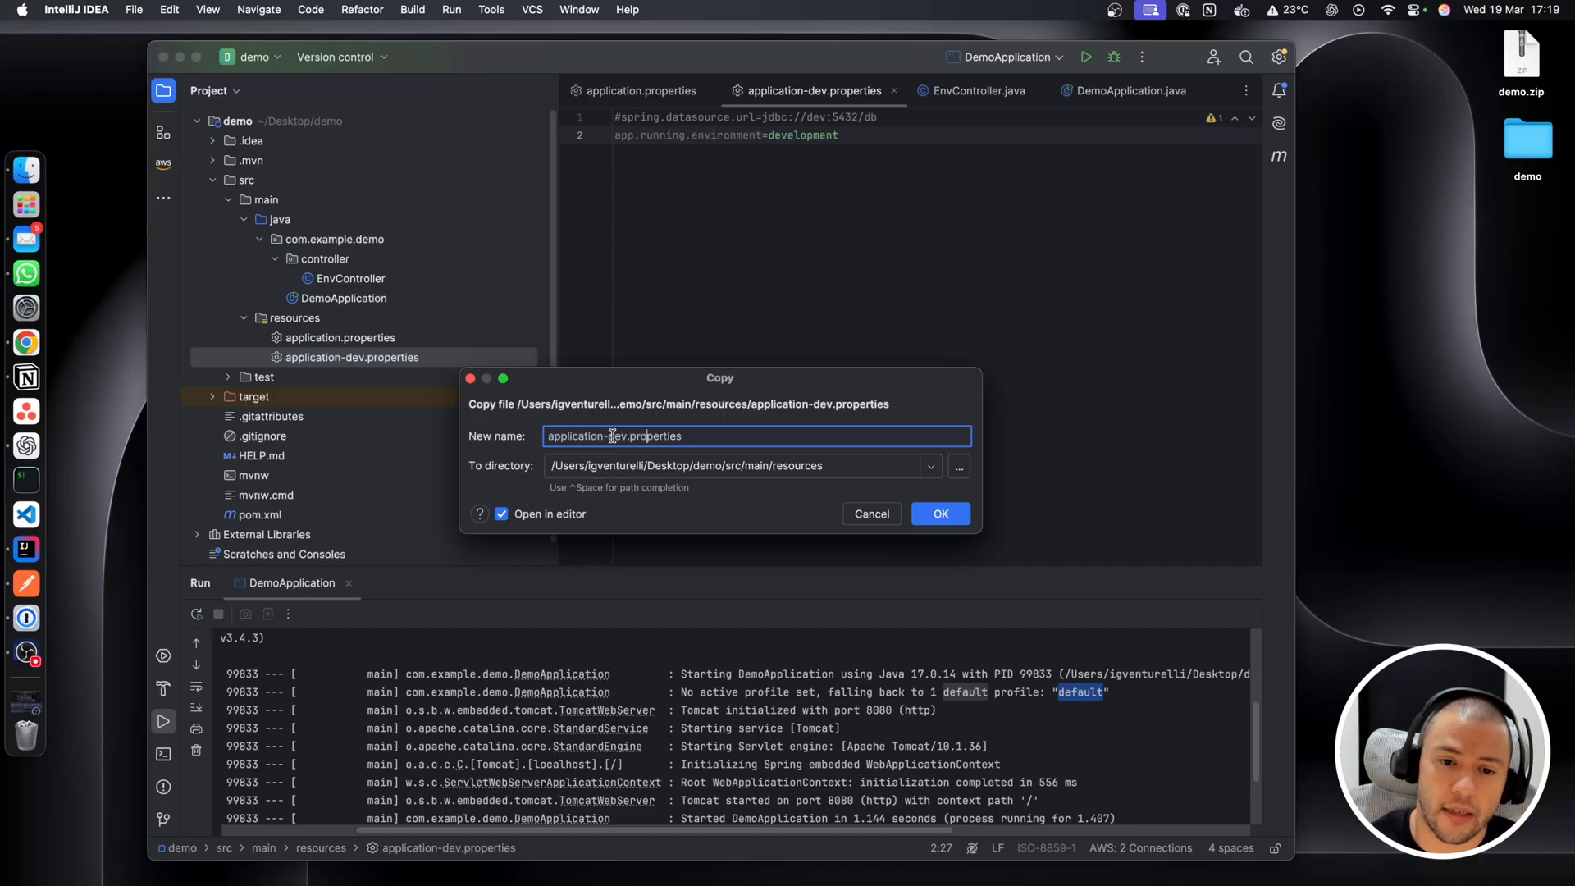
pyautogui.doubleClick(610, 436)
pyautogui.write('w')
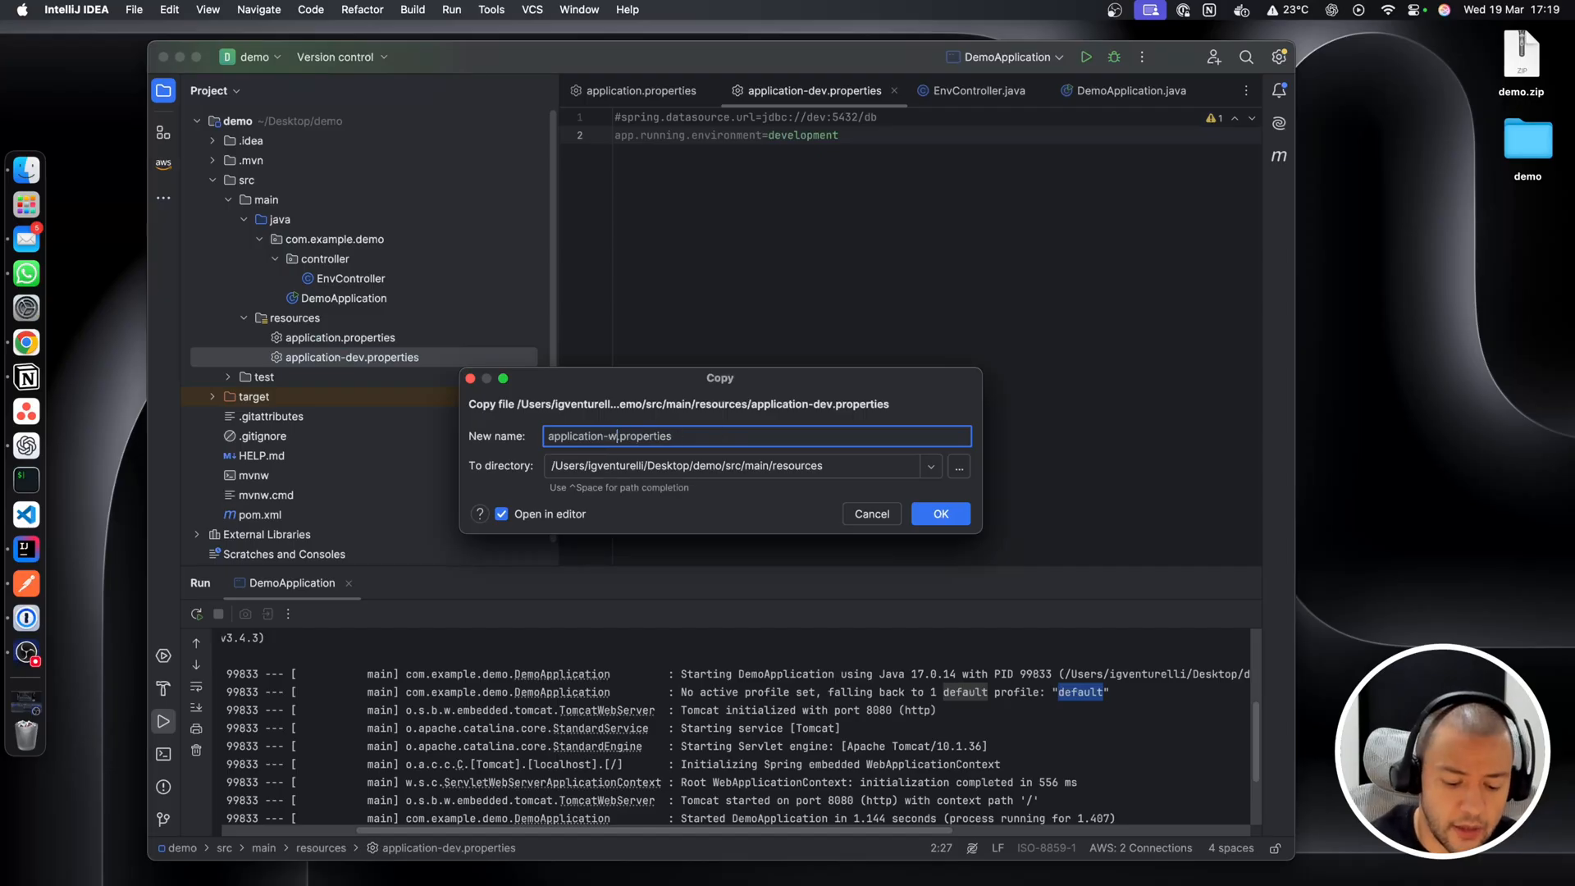
pyautogui.write('hatever')
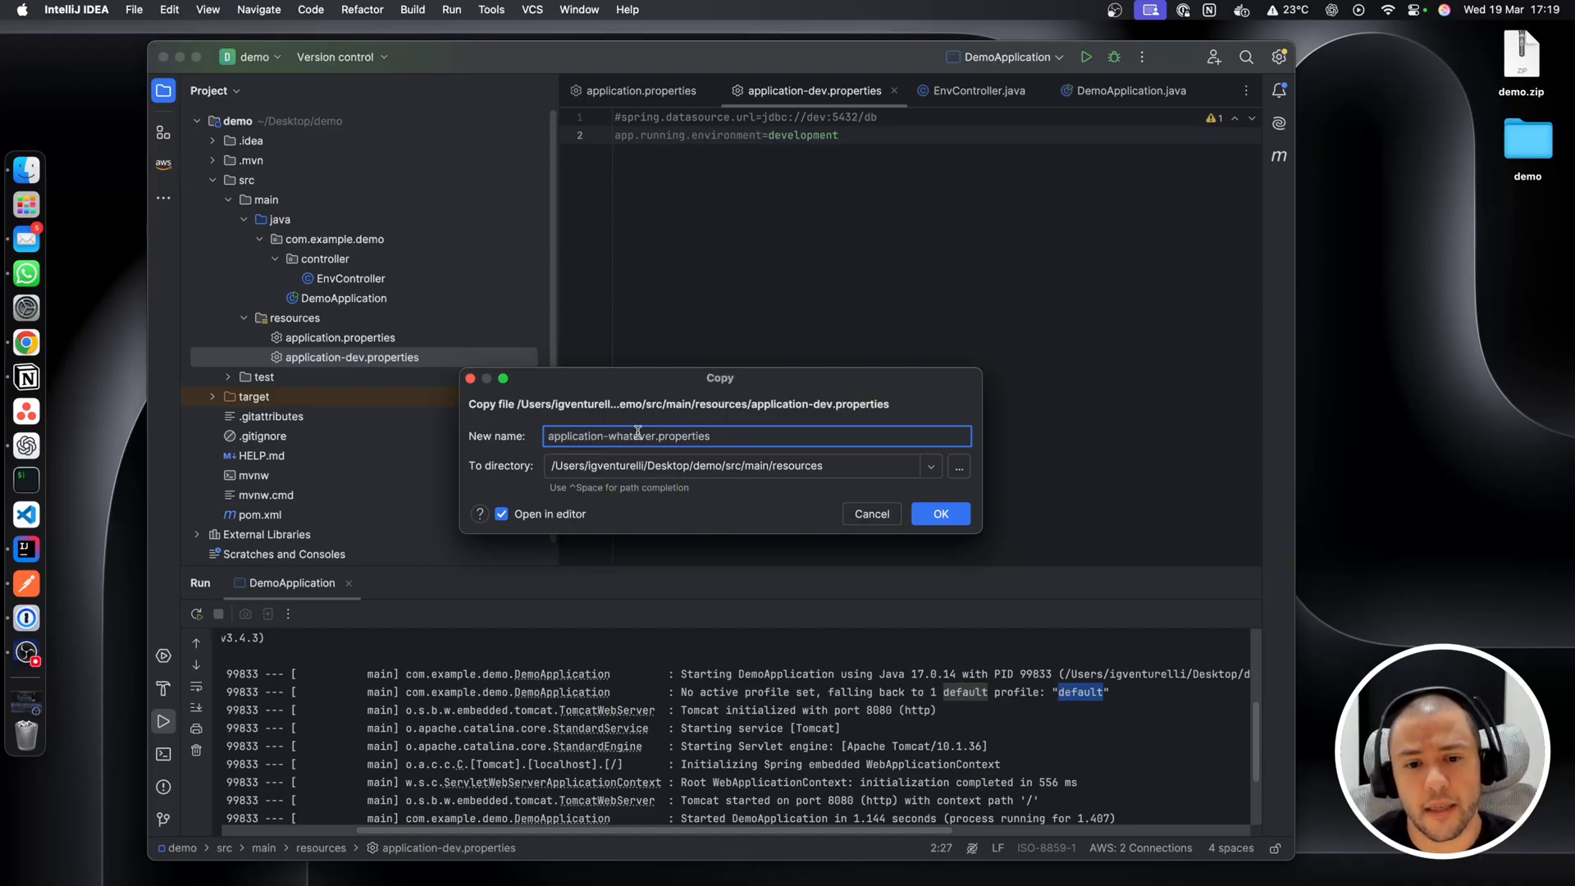
pyautogui.click(941, 513)
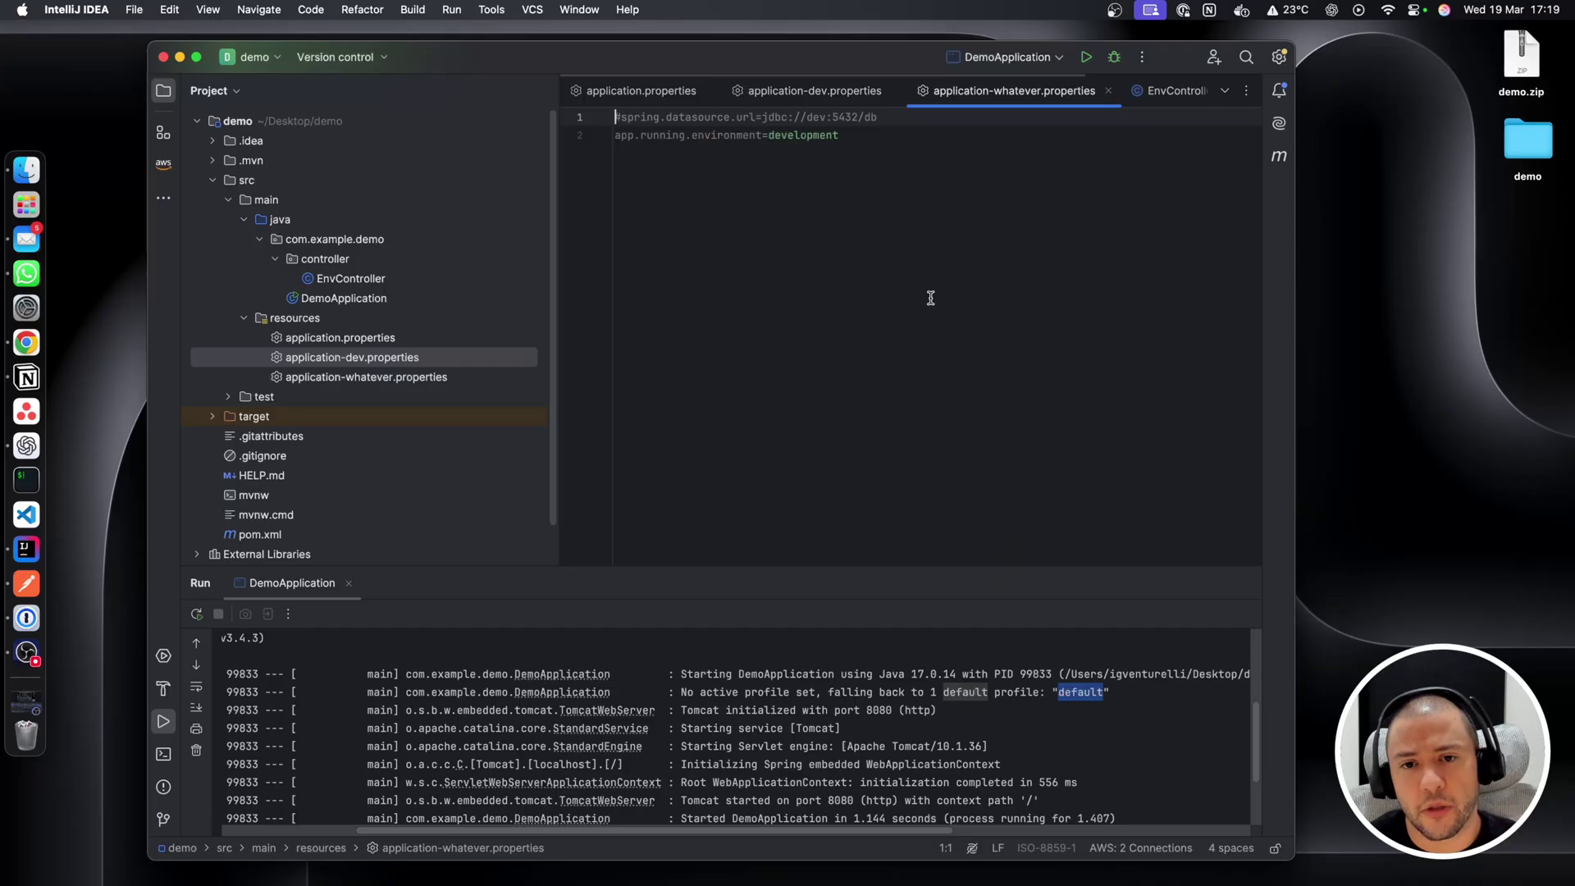
# Change the environment value and datasource URL in the copy from dev/development to whatever.
pyautogui.doubleClick(803, 136)
pyautogui.write('whatever')
pyautogui.doubleClick(814, 117)
pyautogui.write('whatever')
pyautogui.click(855, 182)
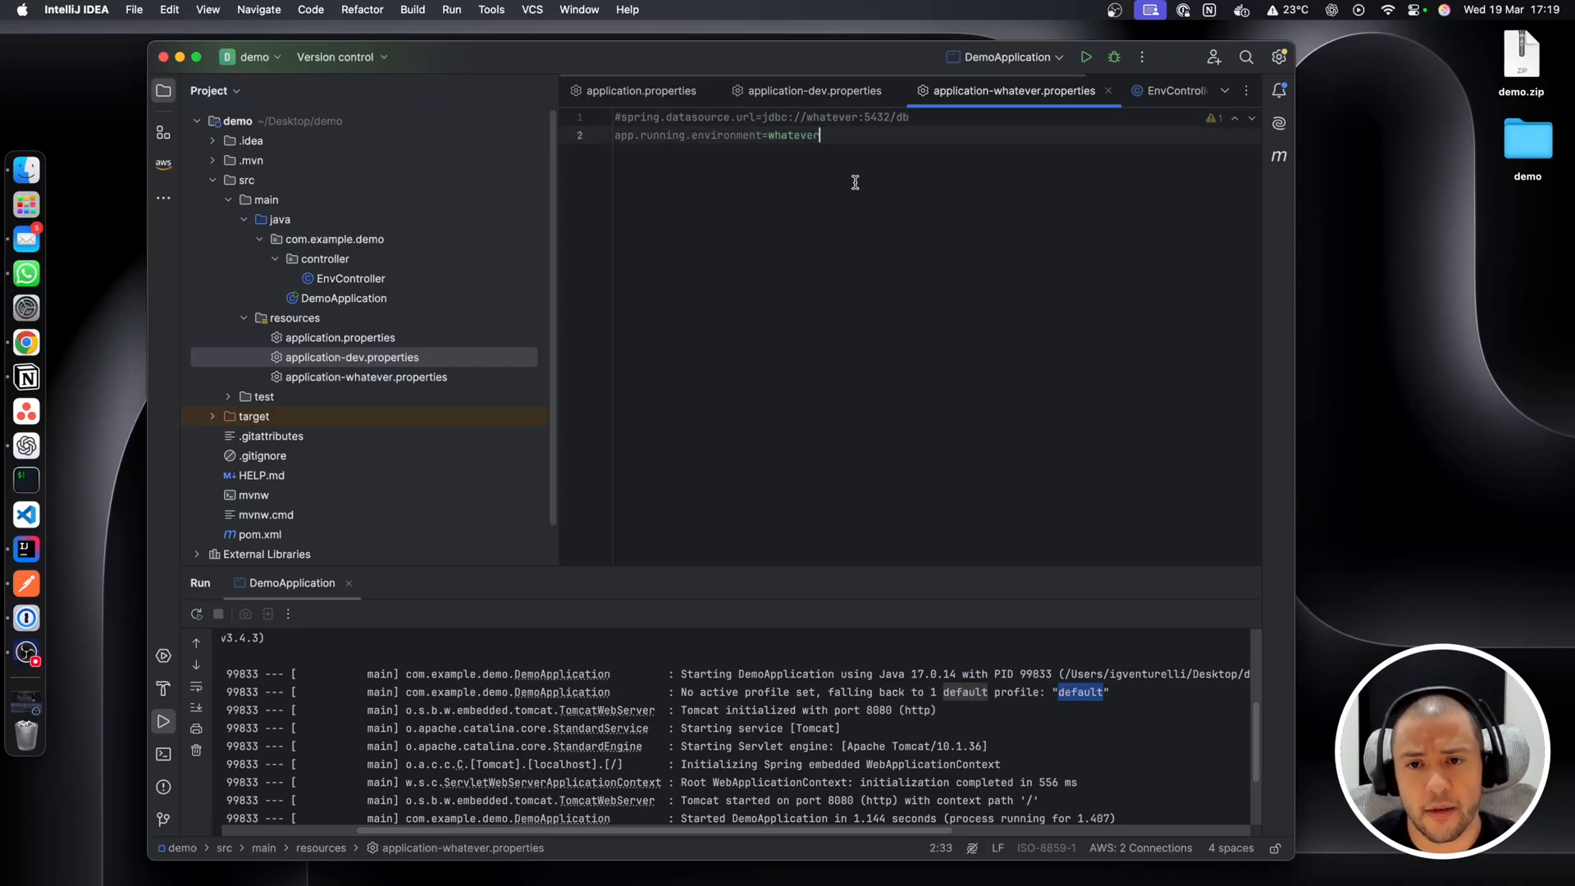
# Set SPRING_PROFILES_ACTIVE=whatever in the DemoApplication run configuration and run it.
pyautogui.click(1009, 57)
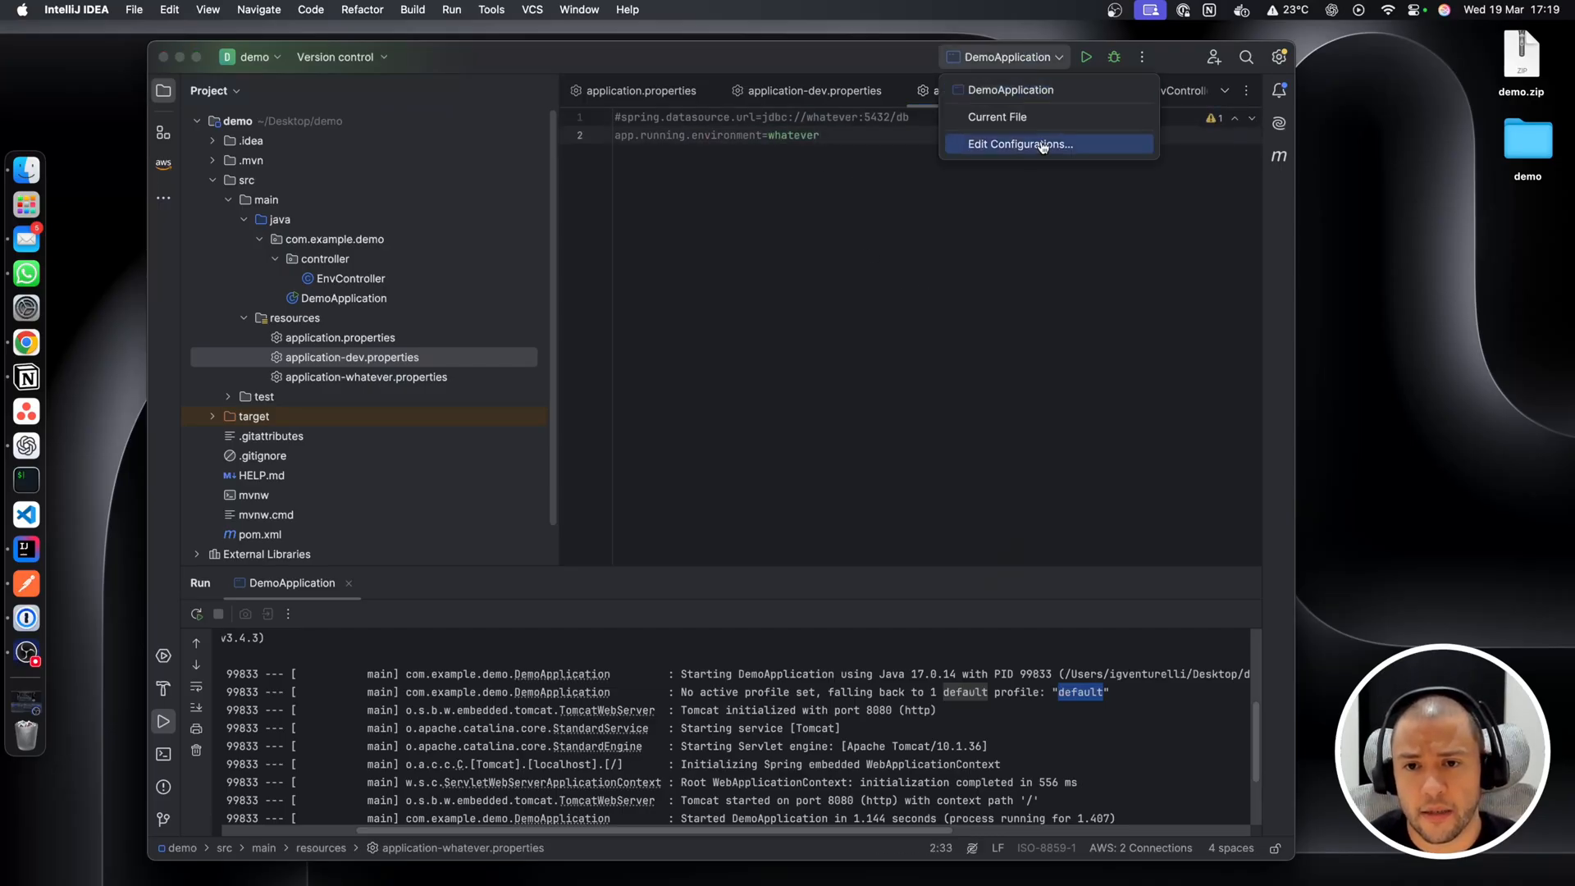
pyautogui.click(1039, 154)
pyautogui.click(832, 418)
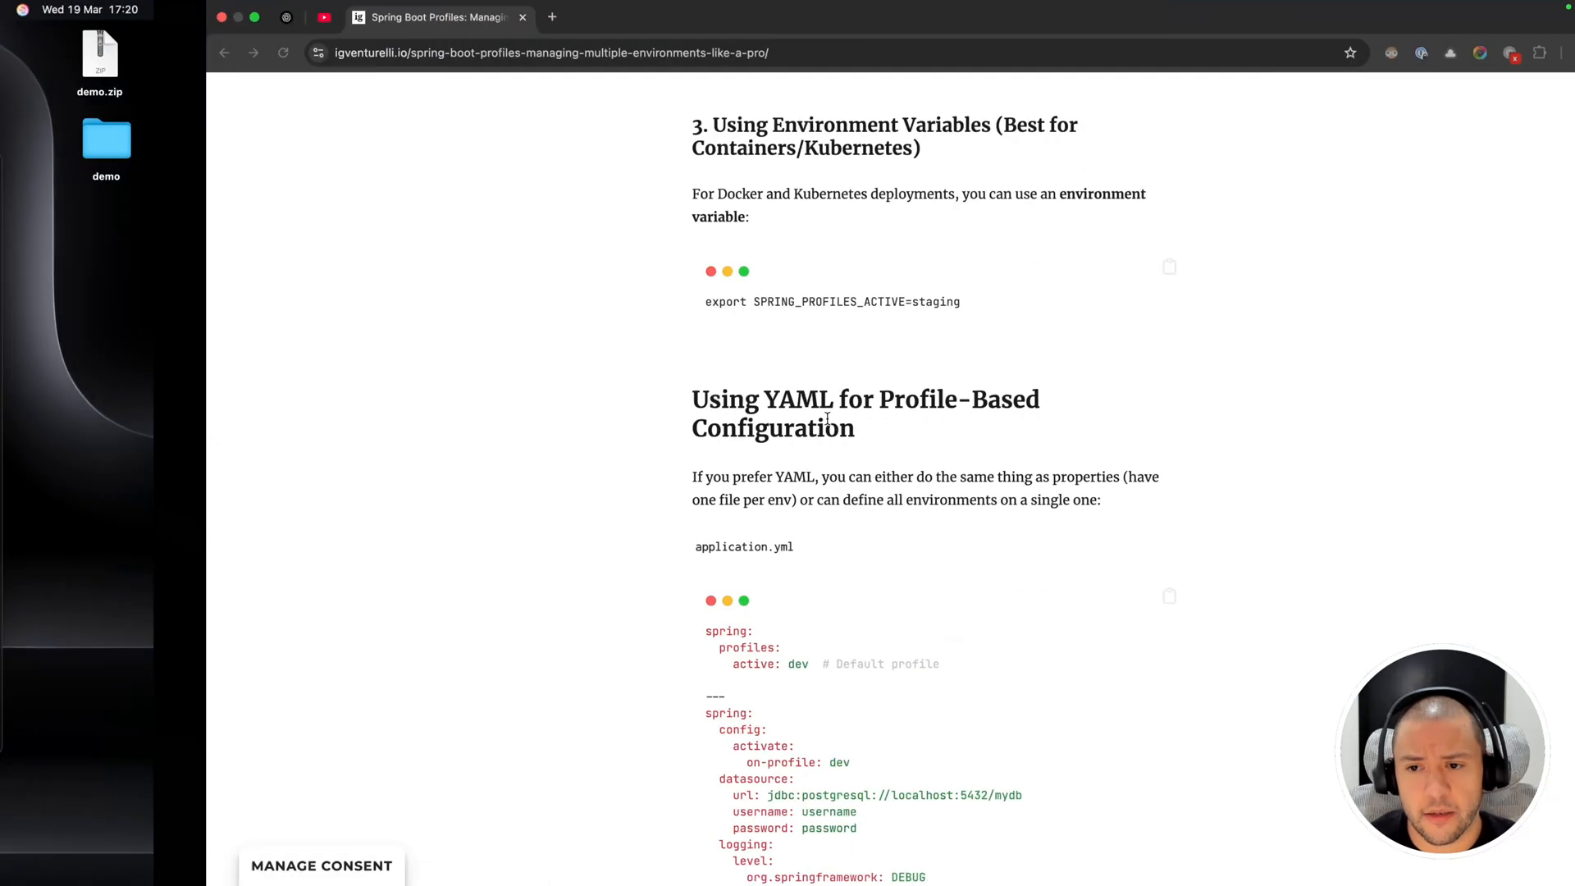
pyautogui.doubleClick(650, 300)
pyautogui.press('super+c')
pyautogui.press('super+Tab')
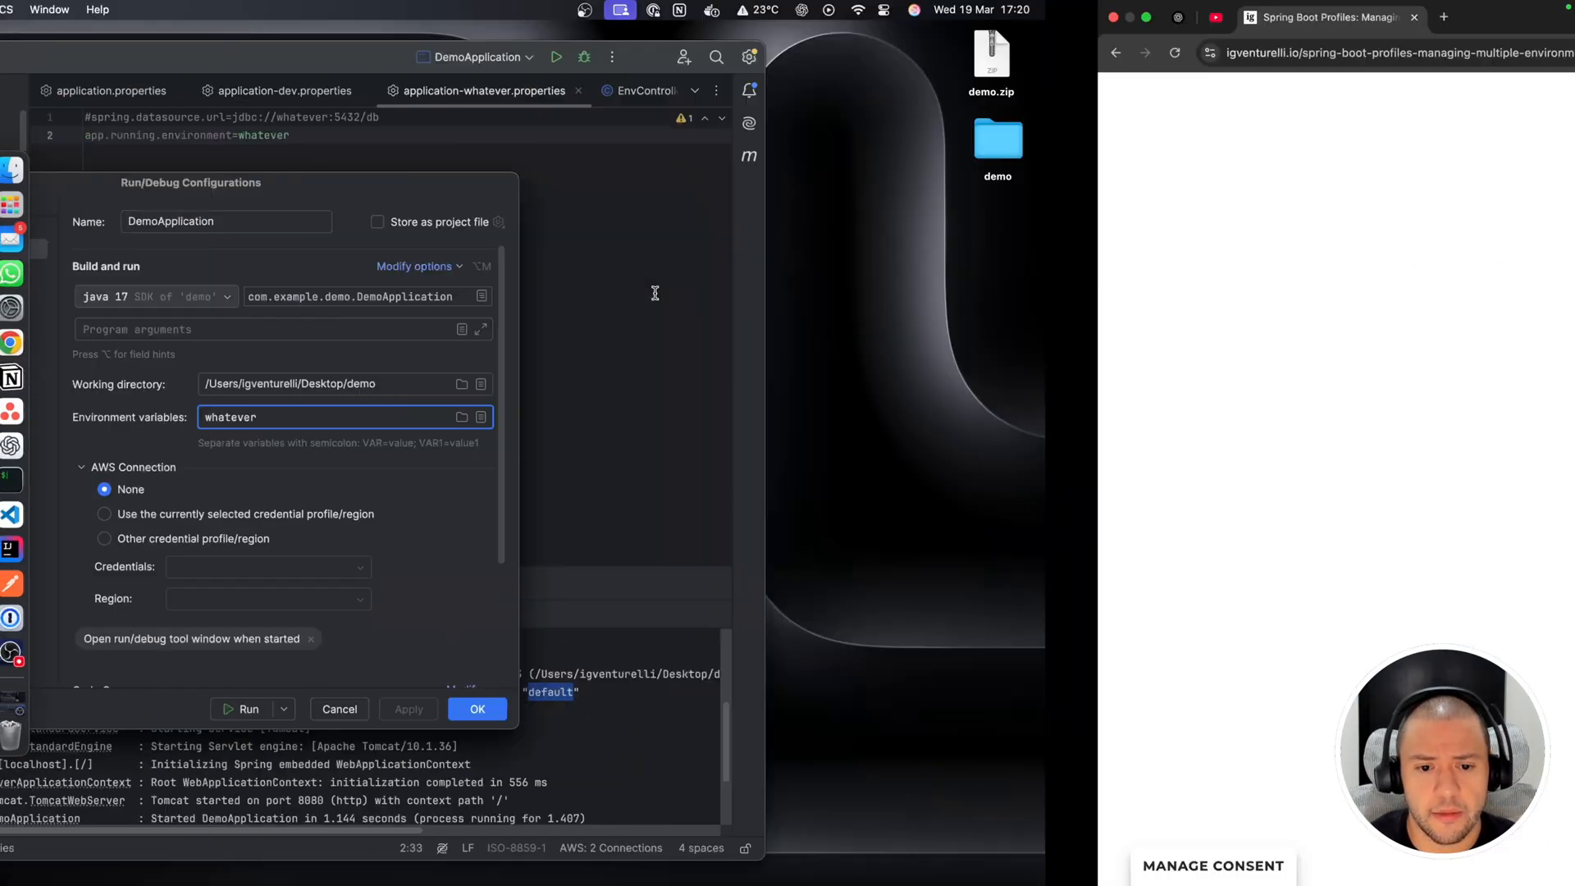
pyautogui.click(737, 416)
pyautogui.press('super+v')
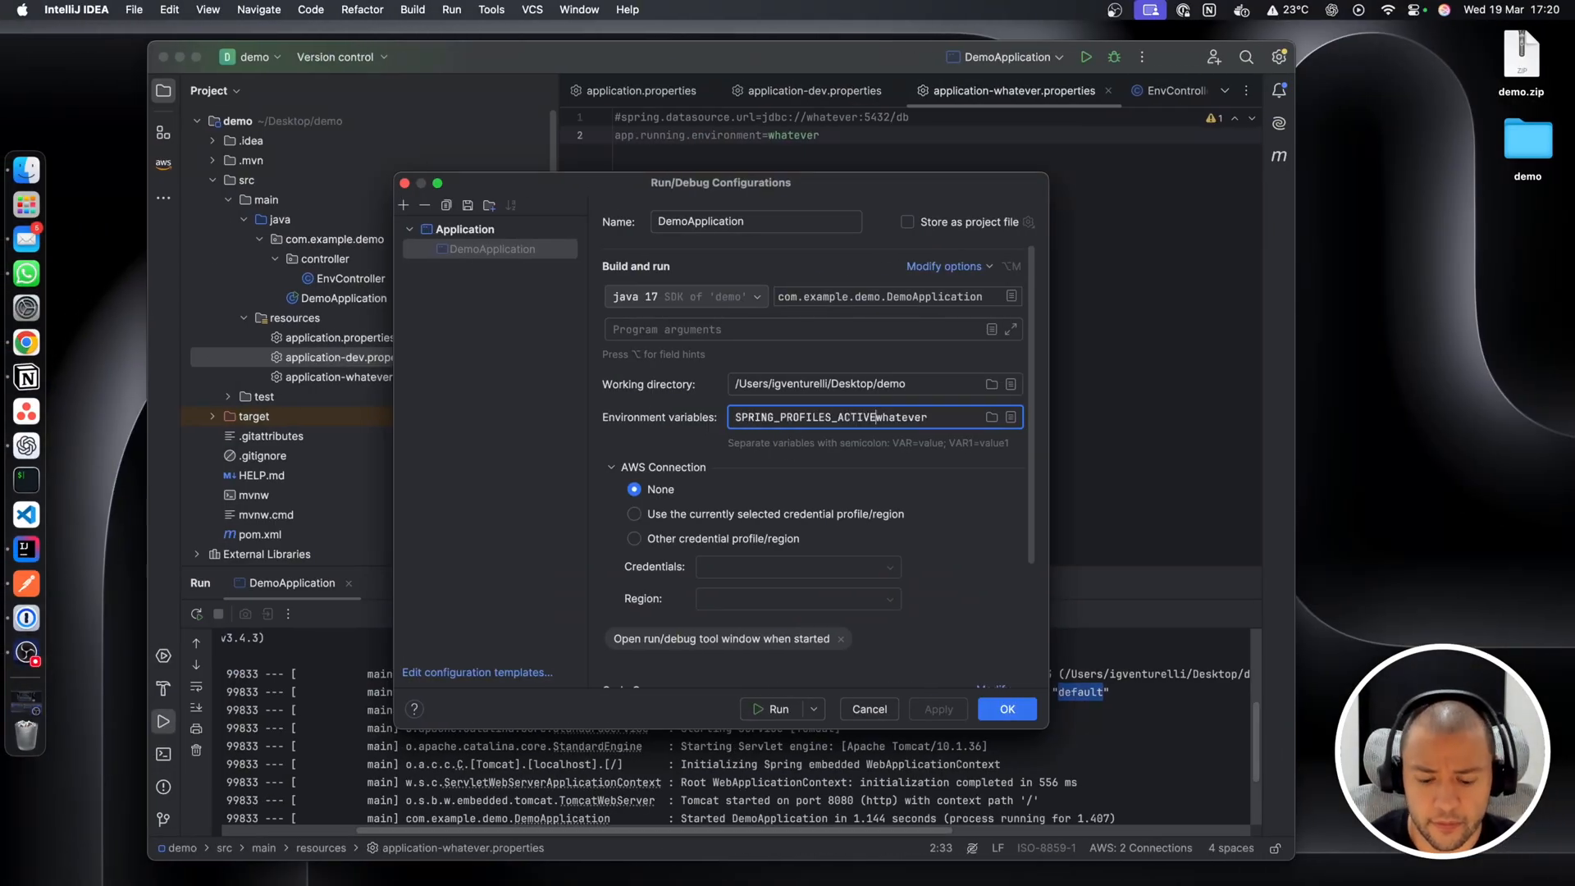
pyautogui.write('=')
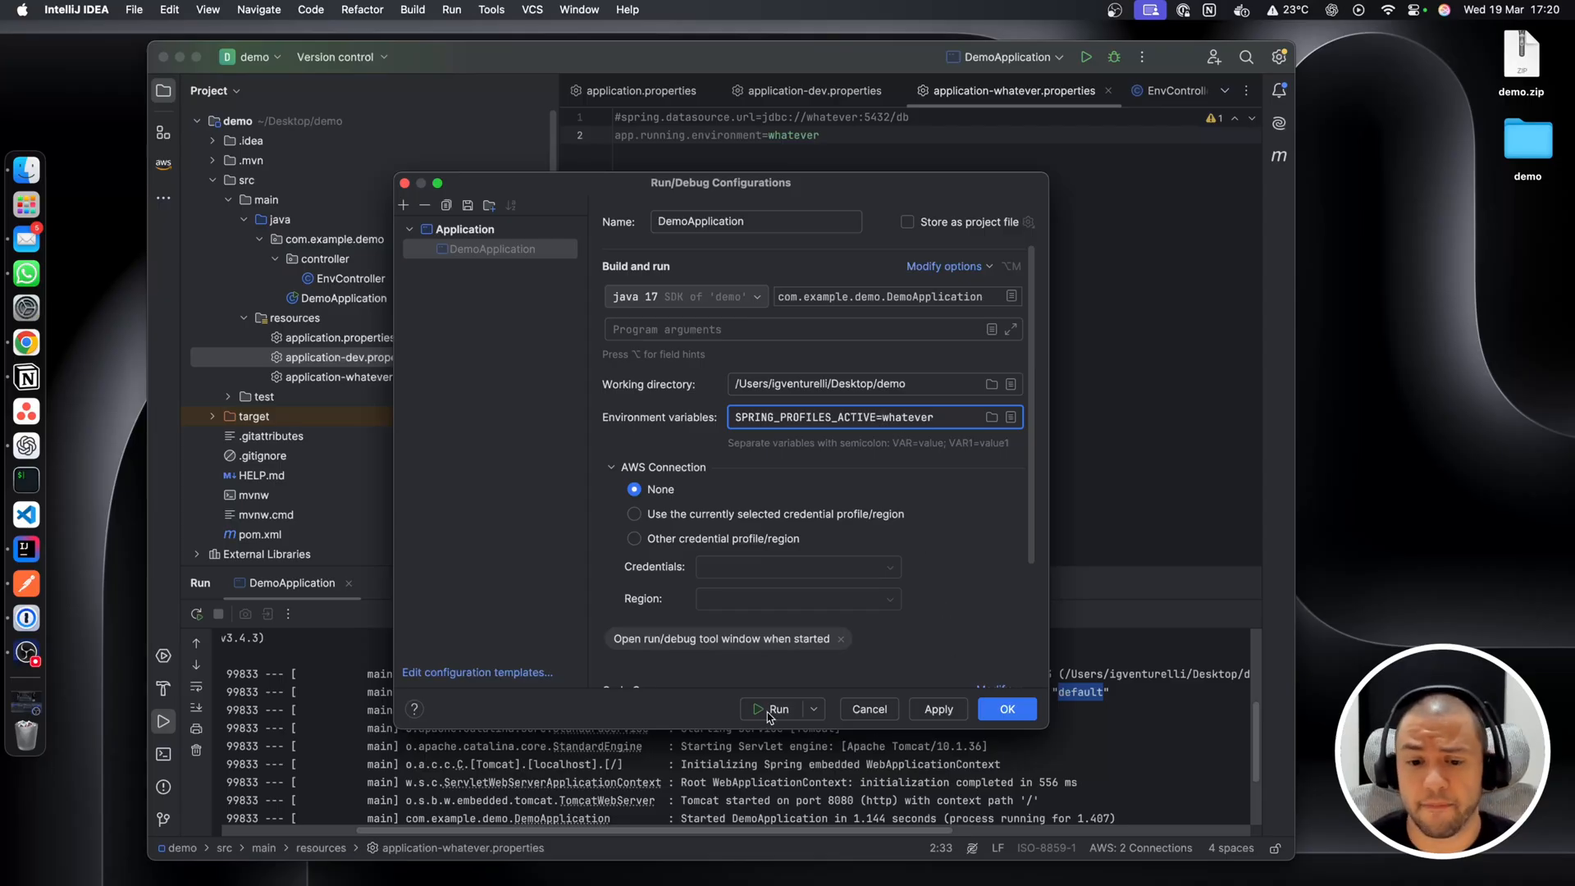
pyautogui.click(777, 709)
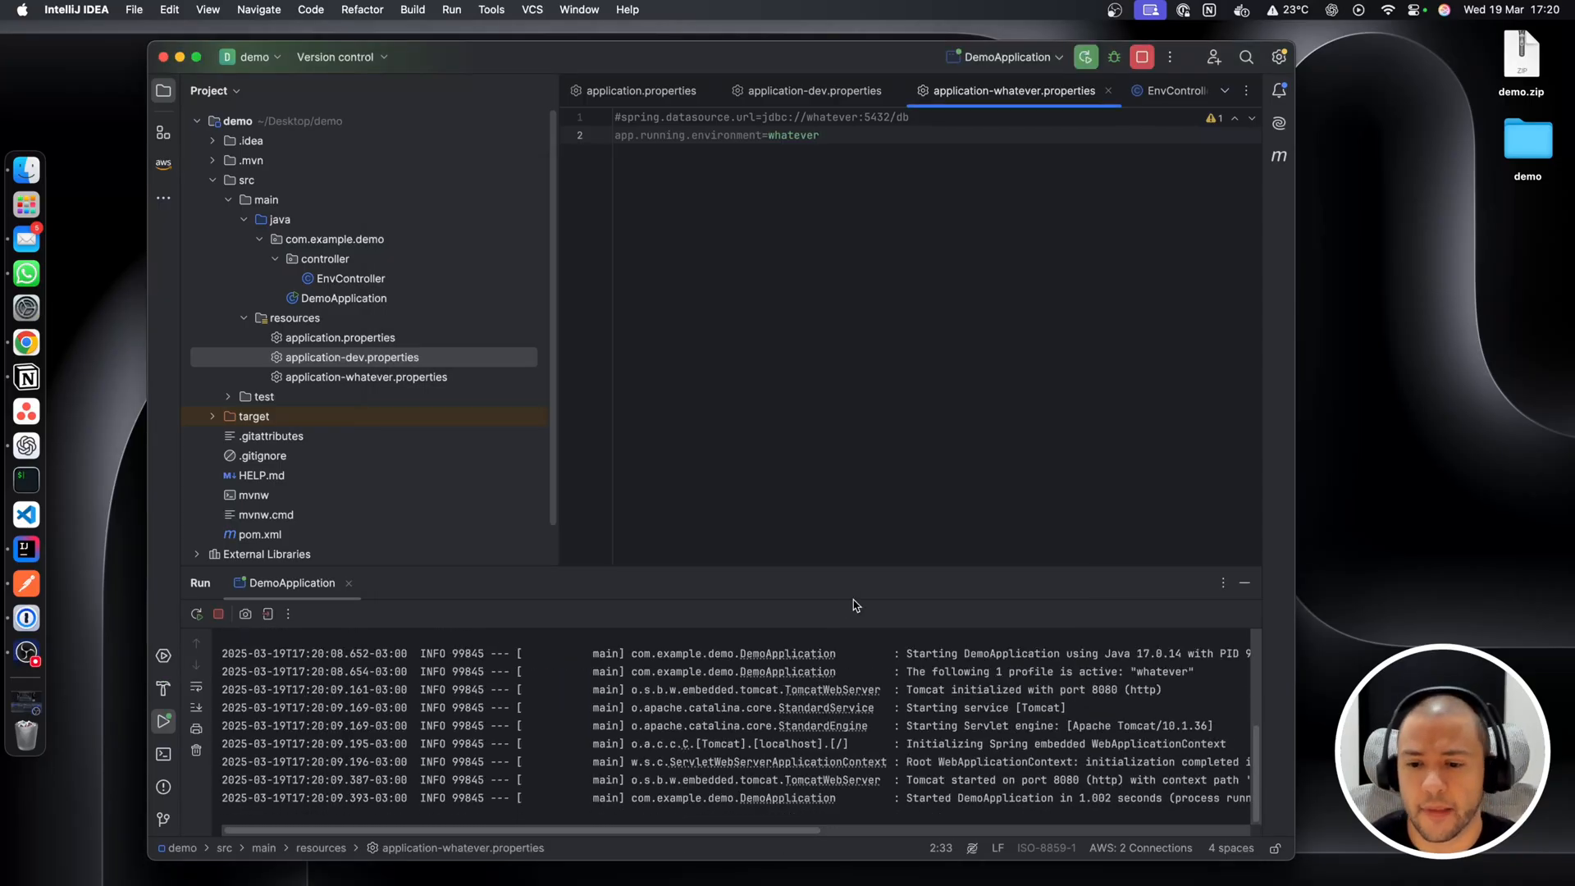
pyautogui.scroll(1, 978, 706)
pyautogui.moveTo(910, 693); pyautogui.dragTo(1113, 693)
# Confirm the whatever profile in the log and send GET /envs/running in Postman, returning environment whatever.
pyautogui.doubleClick(1167, 693)
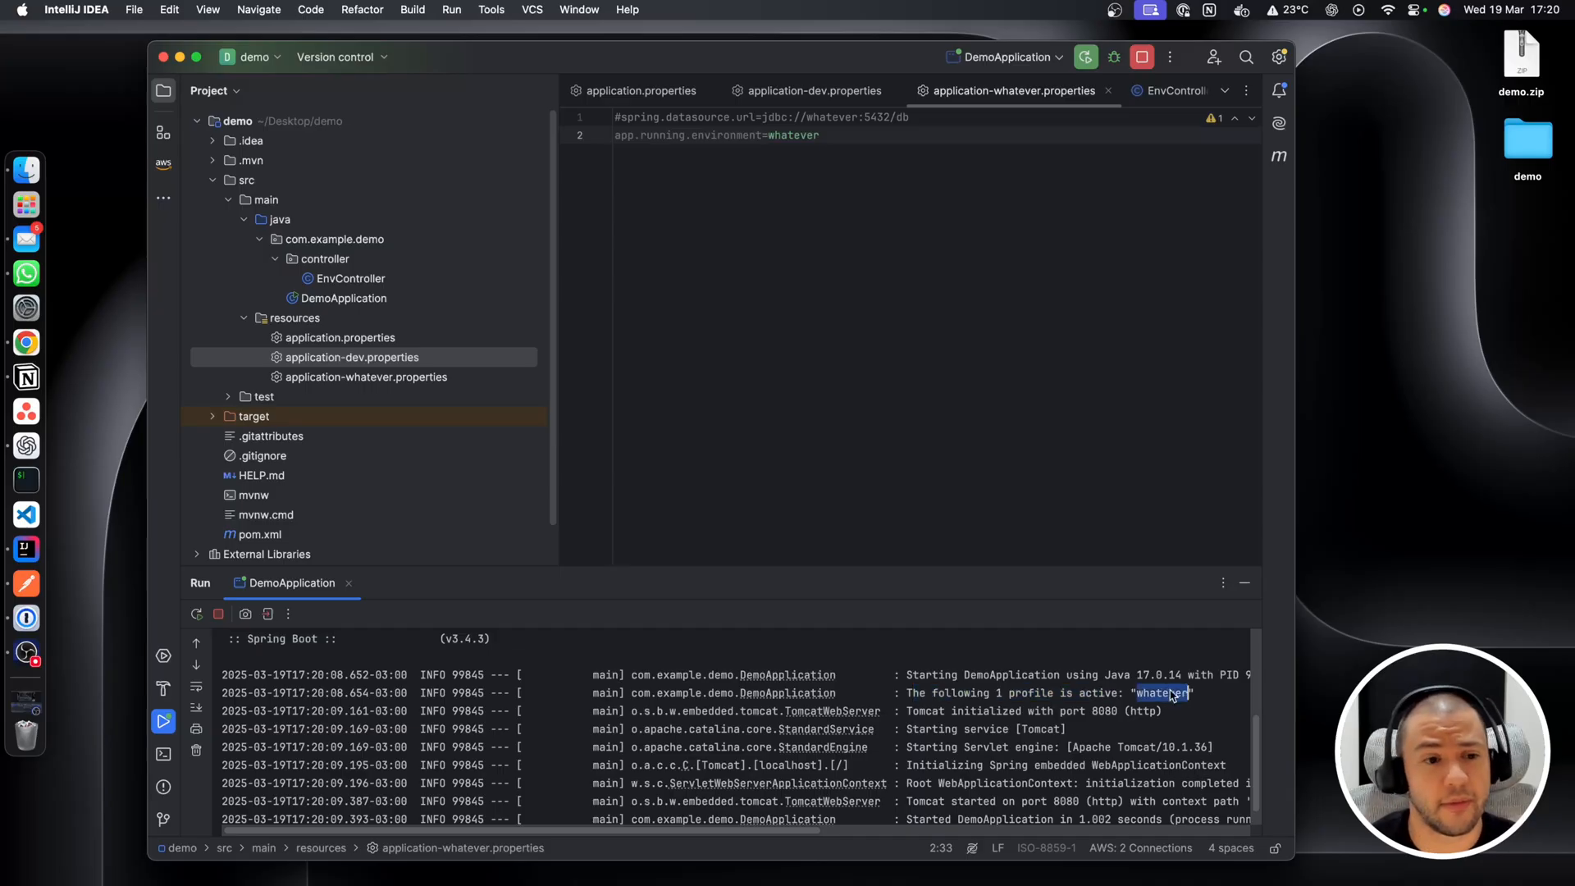
pyautogui.click(27, 584)
pyautogui.click(994, 242)
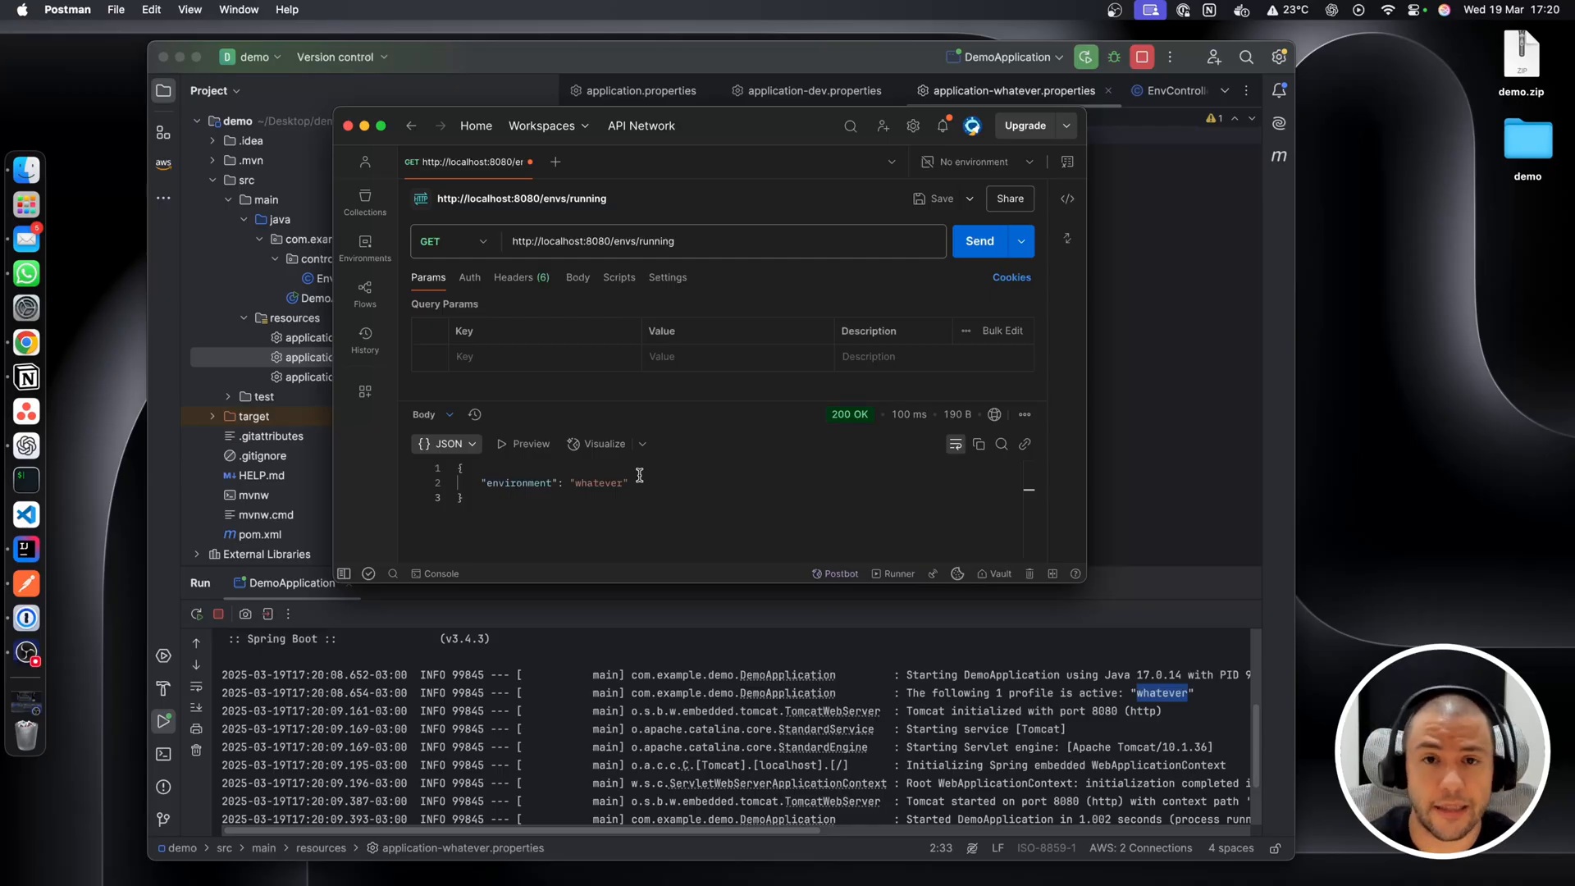
pyautogui.click(1136, 299)
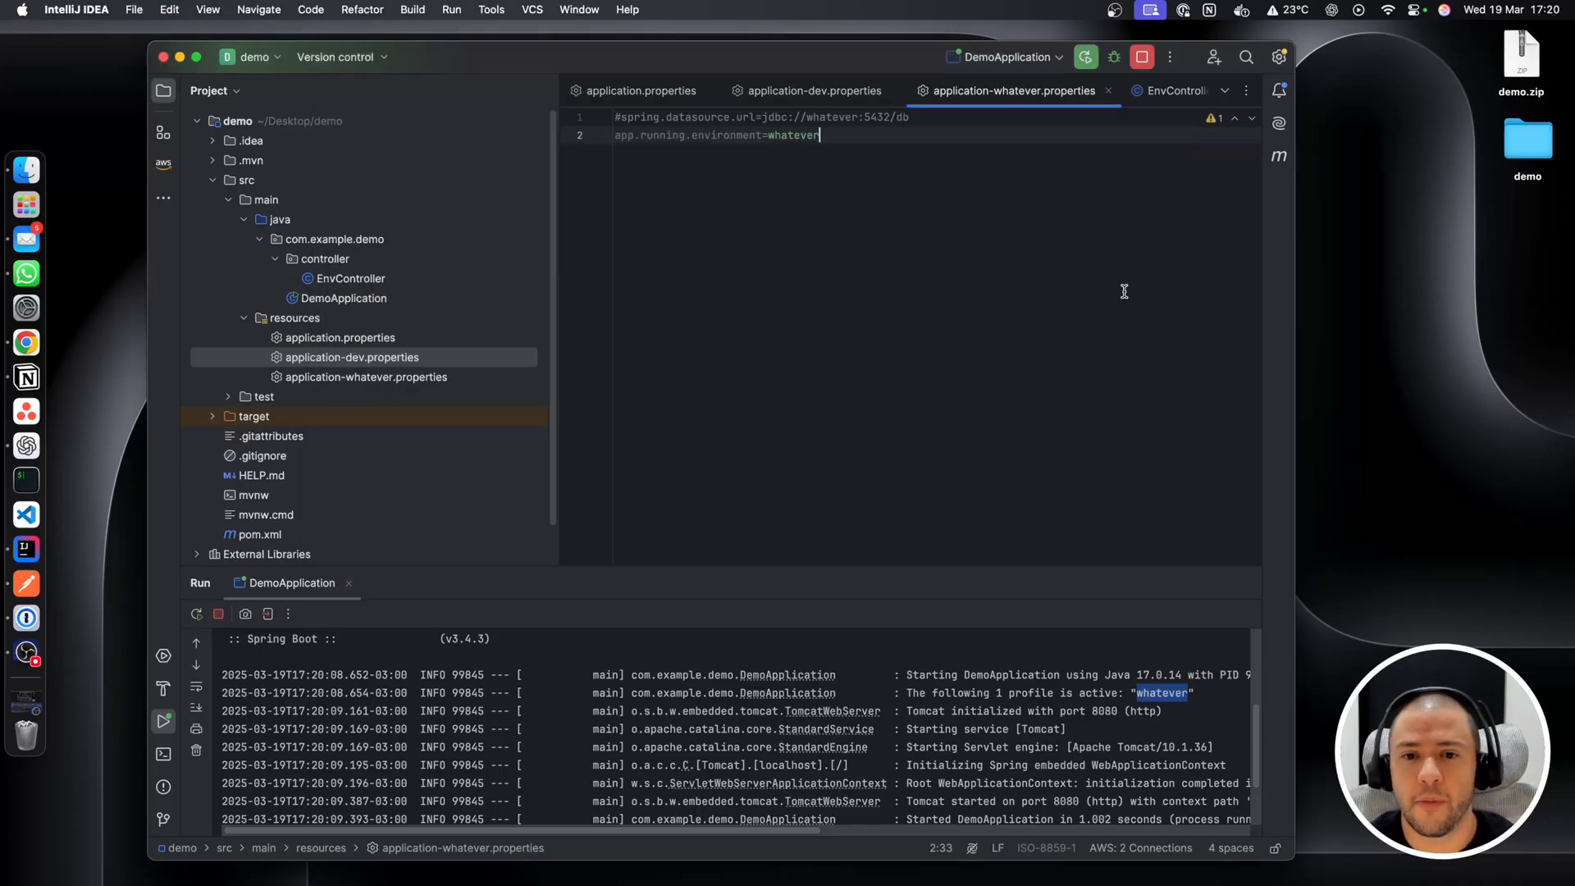
pyautogui.click(365, 379)
pyautogui.click(1008, 56)
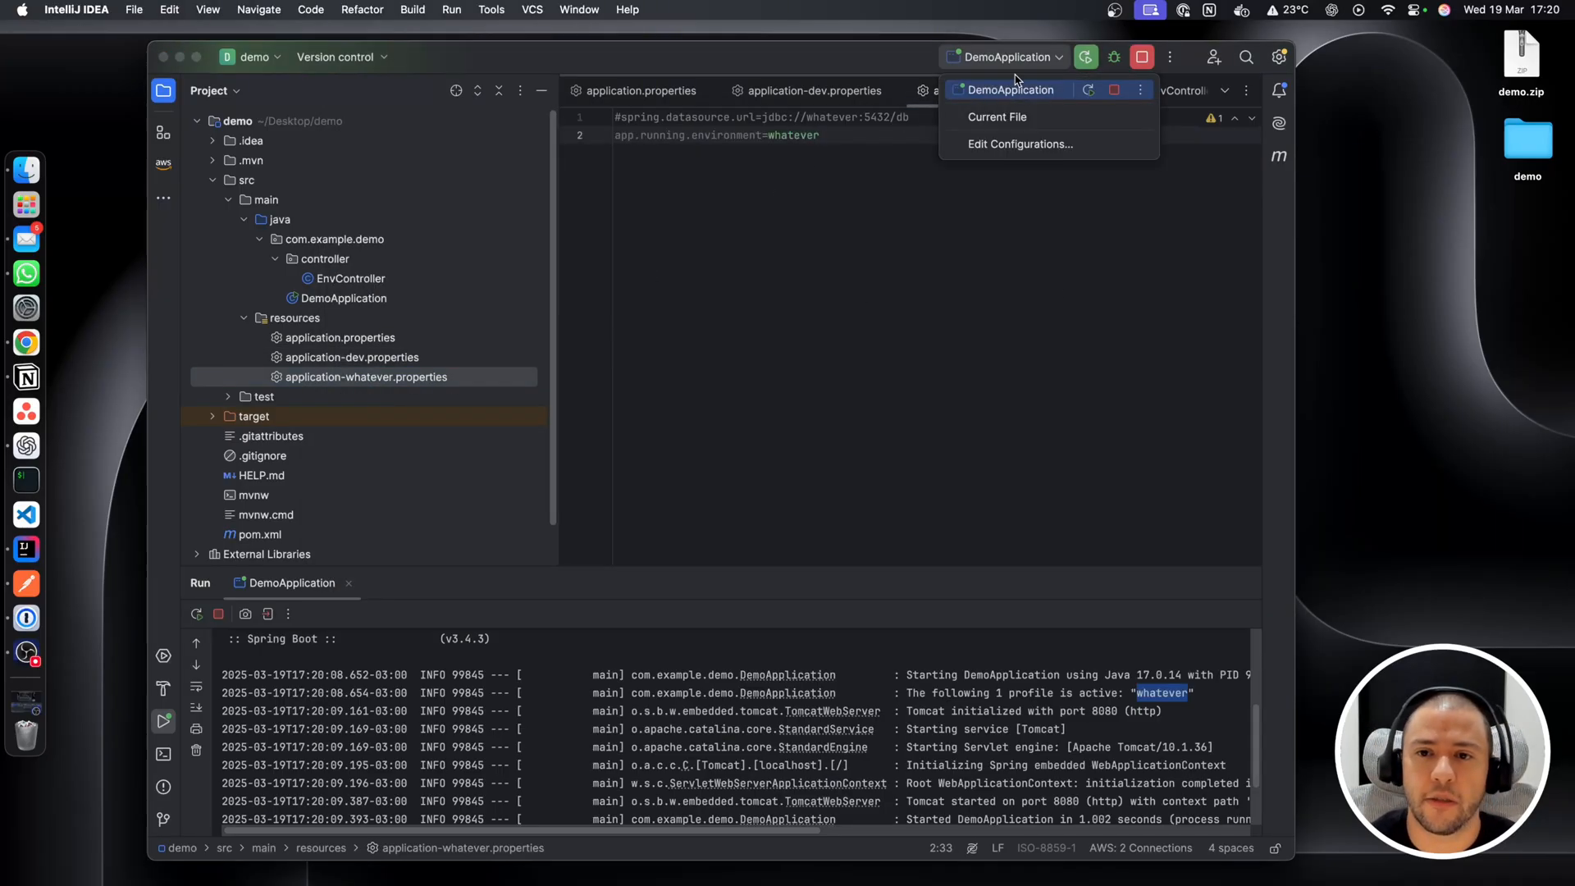
pyautogui.click(1009, 119)
pyautogui.click(906, 418)
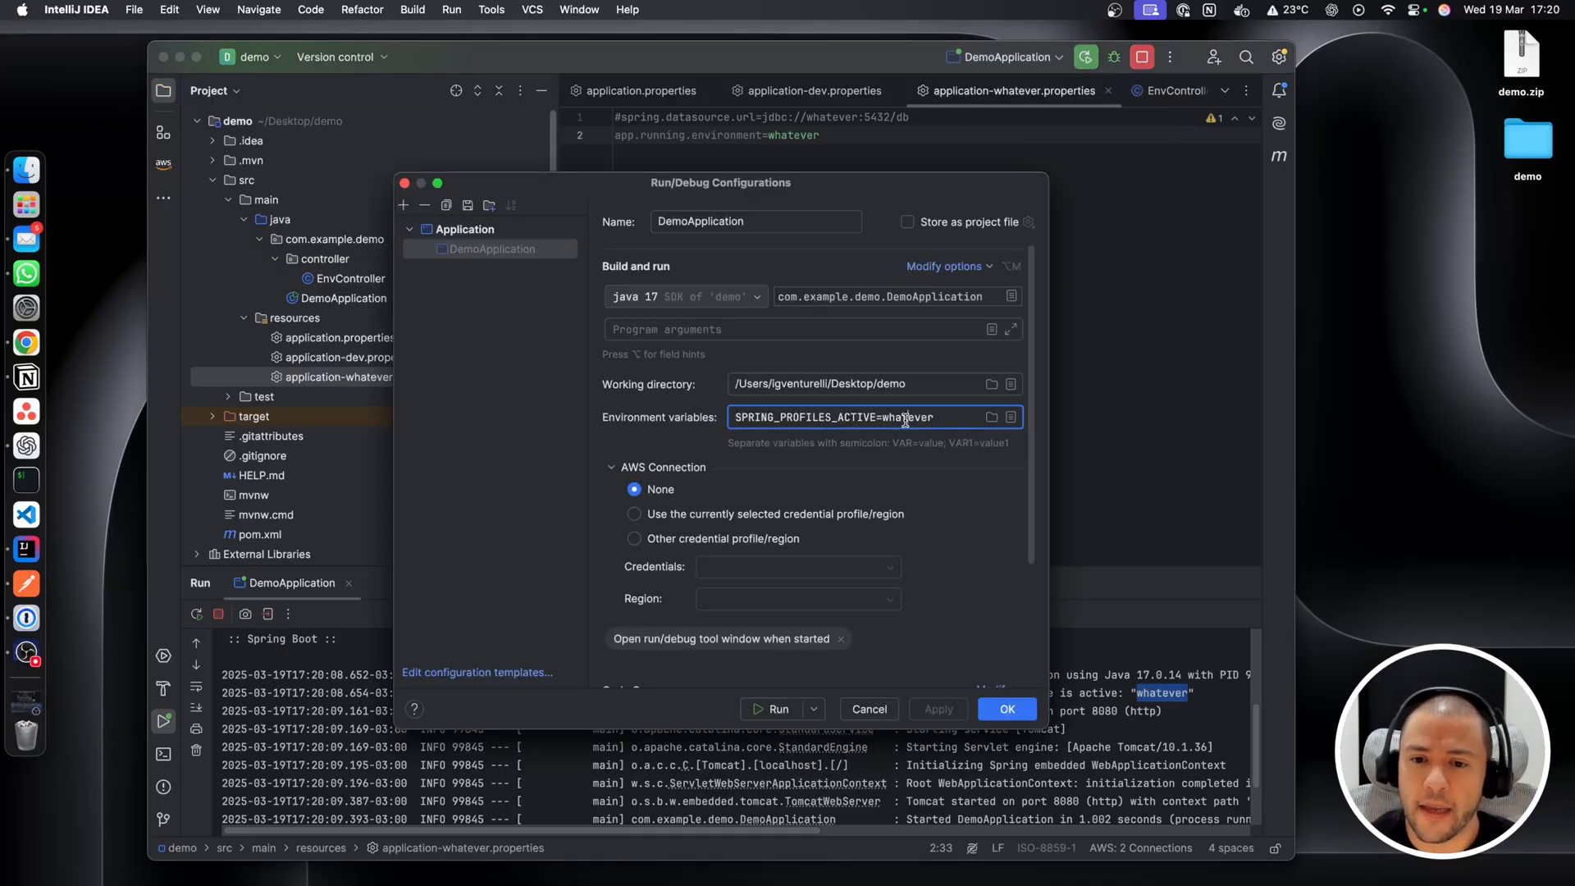
pyautogui.doubleClick(803, 418)
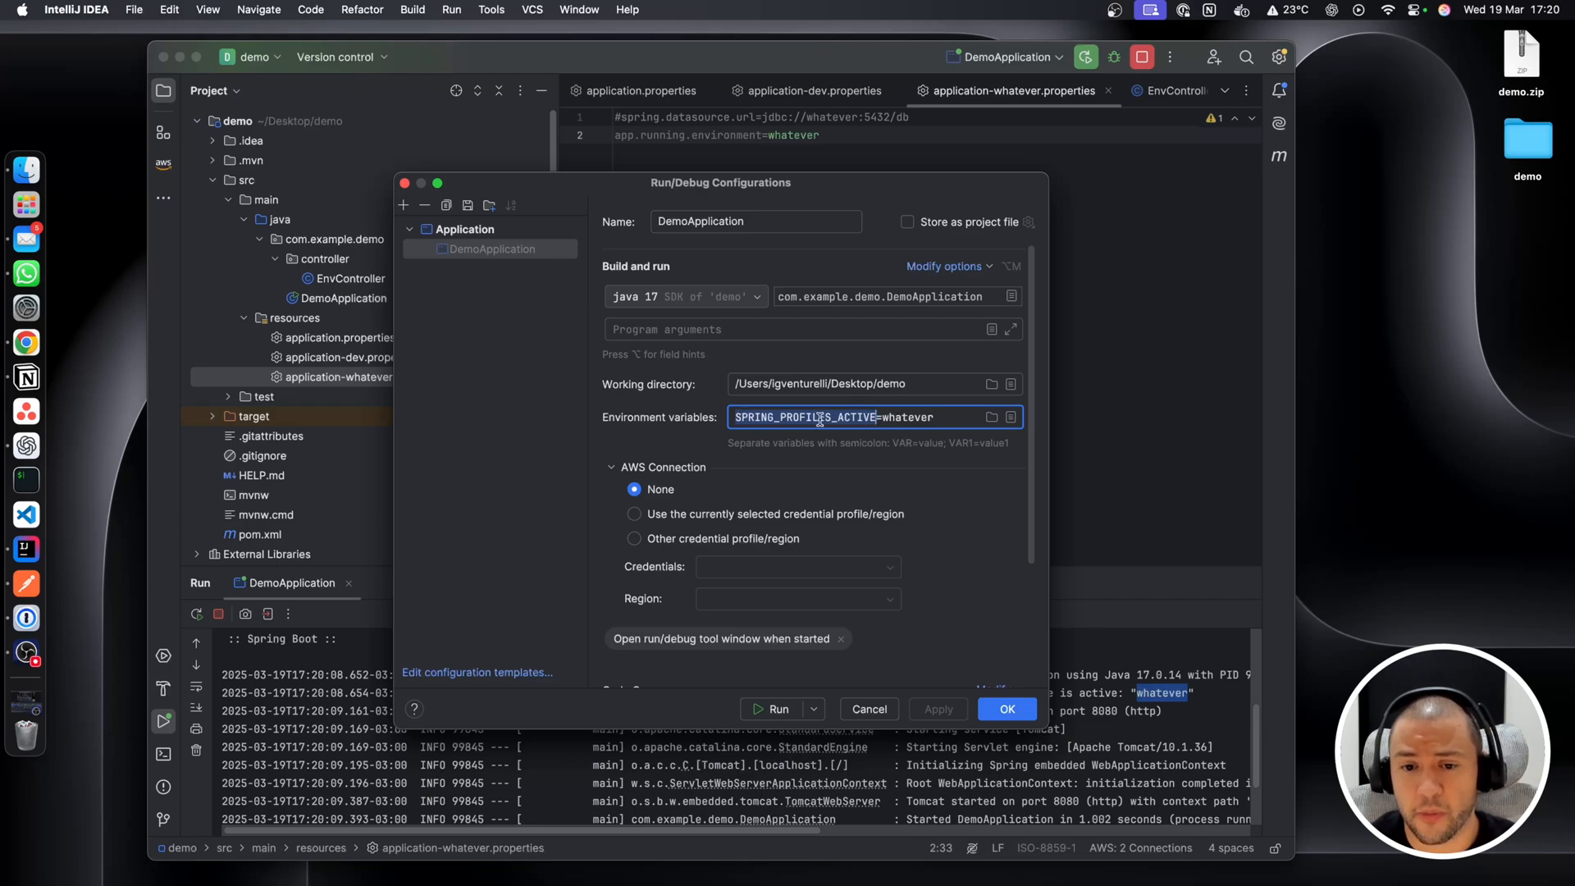
pyautogui.hotkey('ctrl', 'Right')
pyautogui.scroll(5, 711, 359)
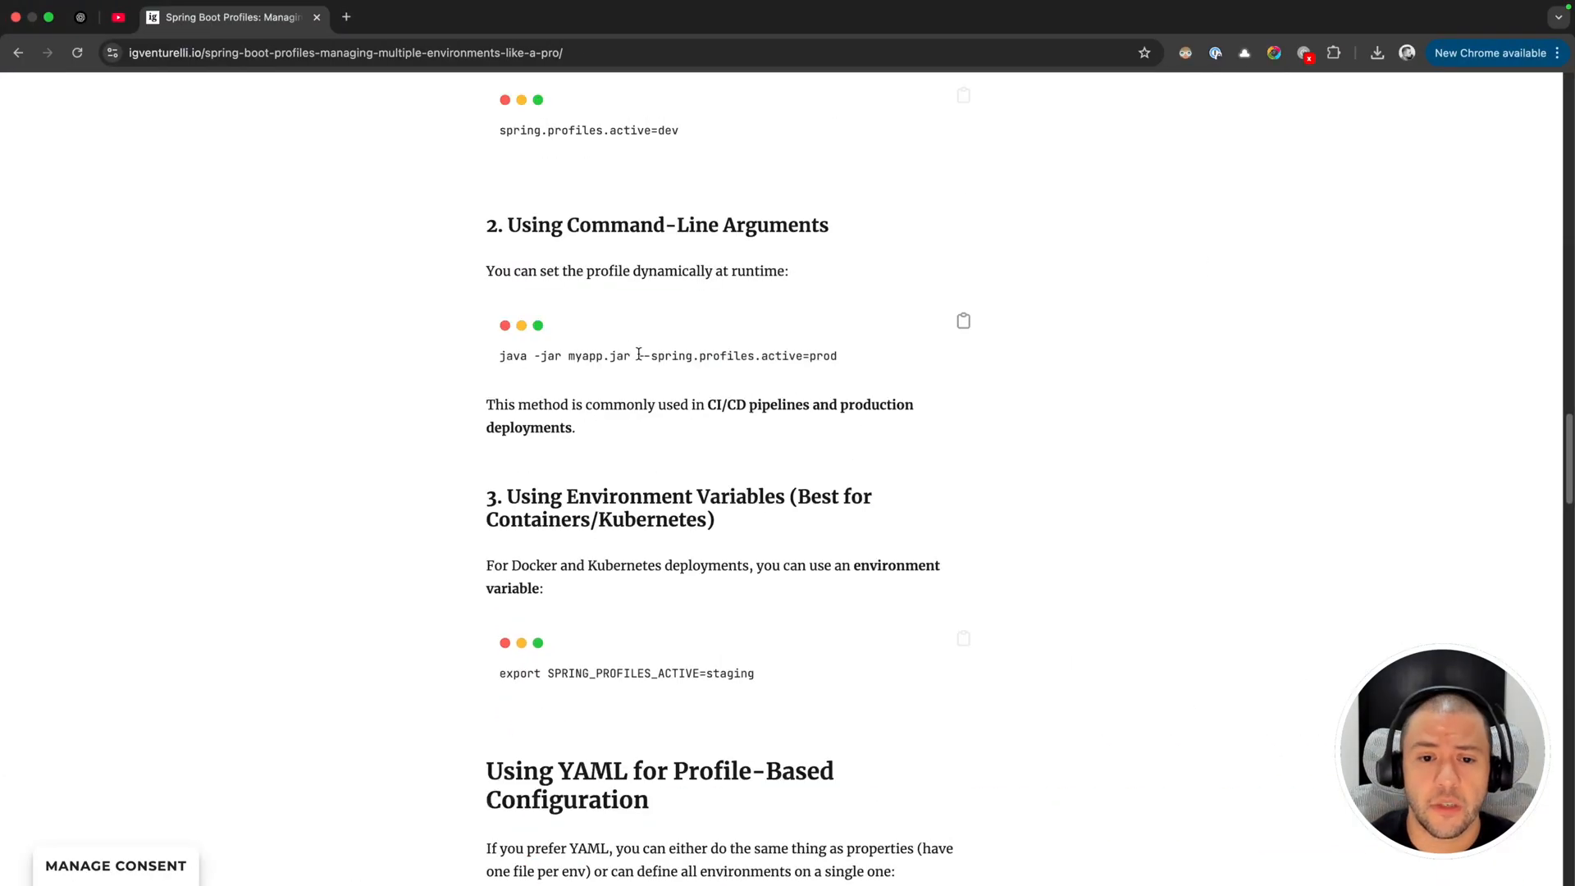
pyautogui.moveTo(637, 355); pyautogui.dragTo(835, 357)
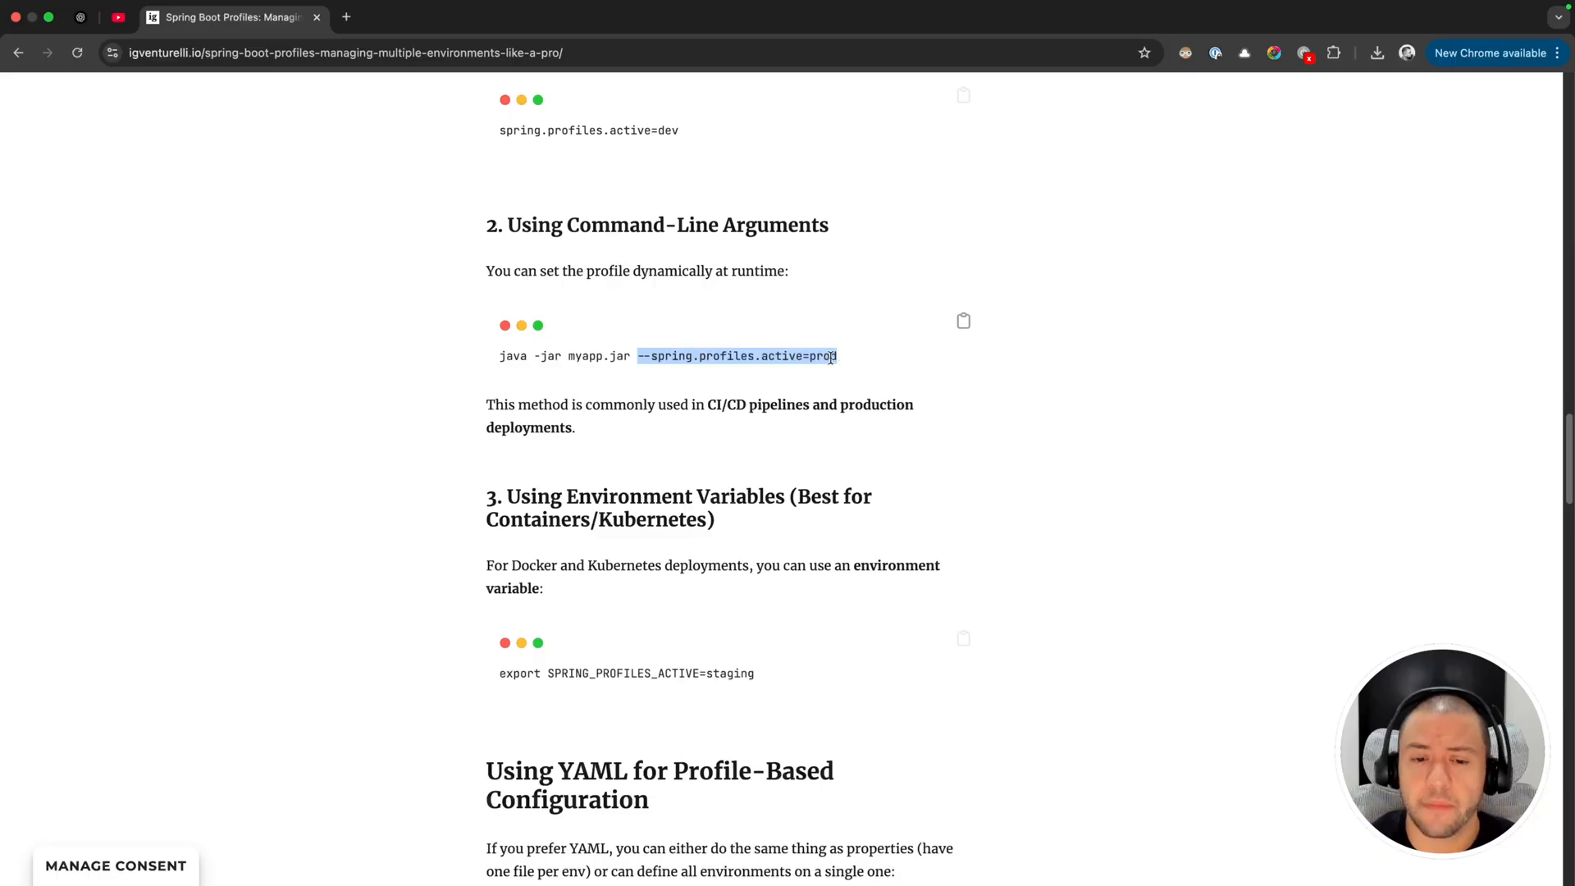
pyautogui.hotkey('ctrl', 'Left')
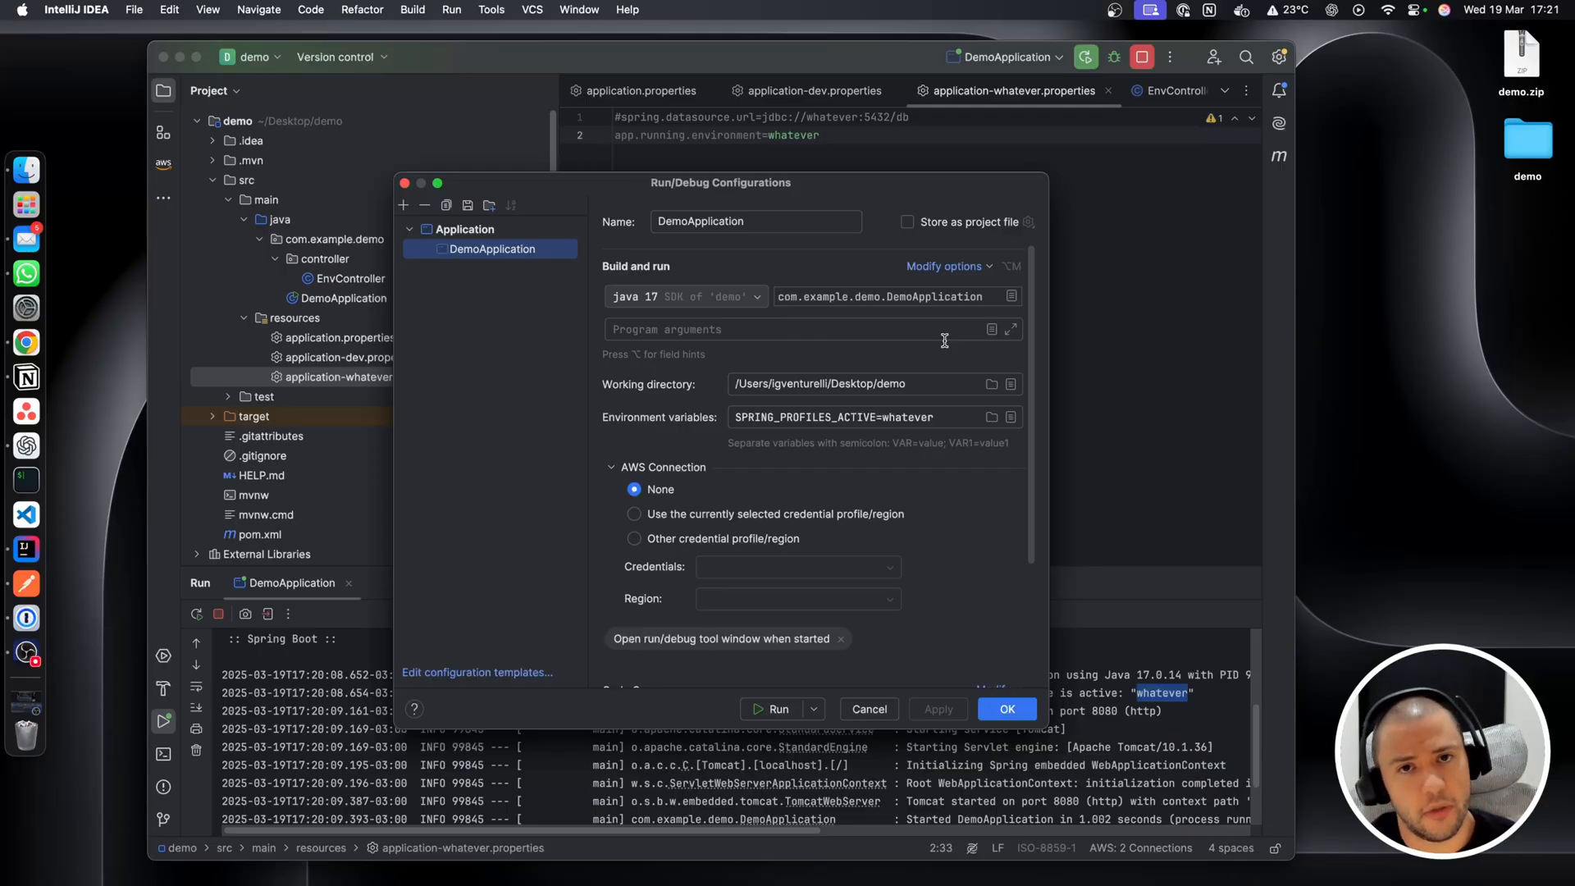
pyautogui.press('Escape')
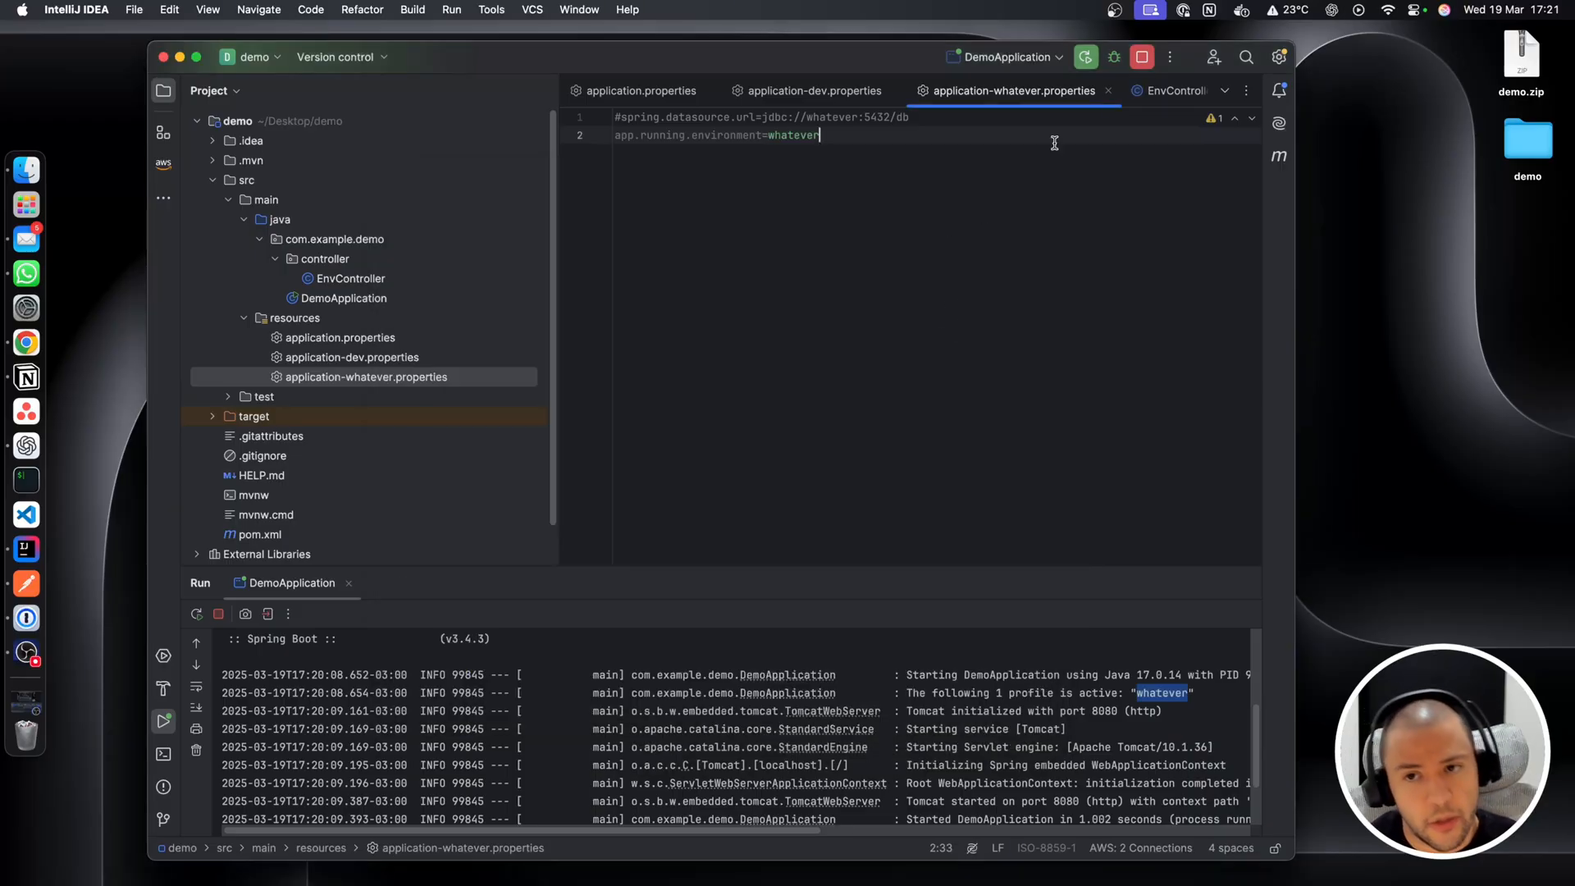
# Stop the app and create a new file application-dev.yml in resources.
pyautogui.click(1143, 56)
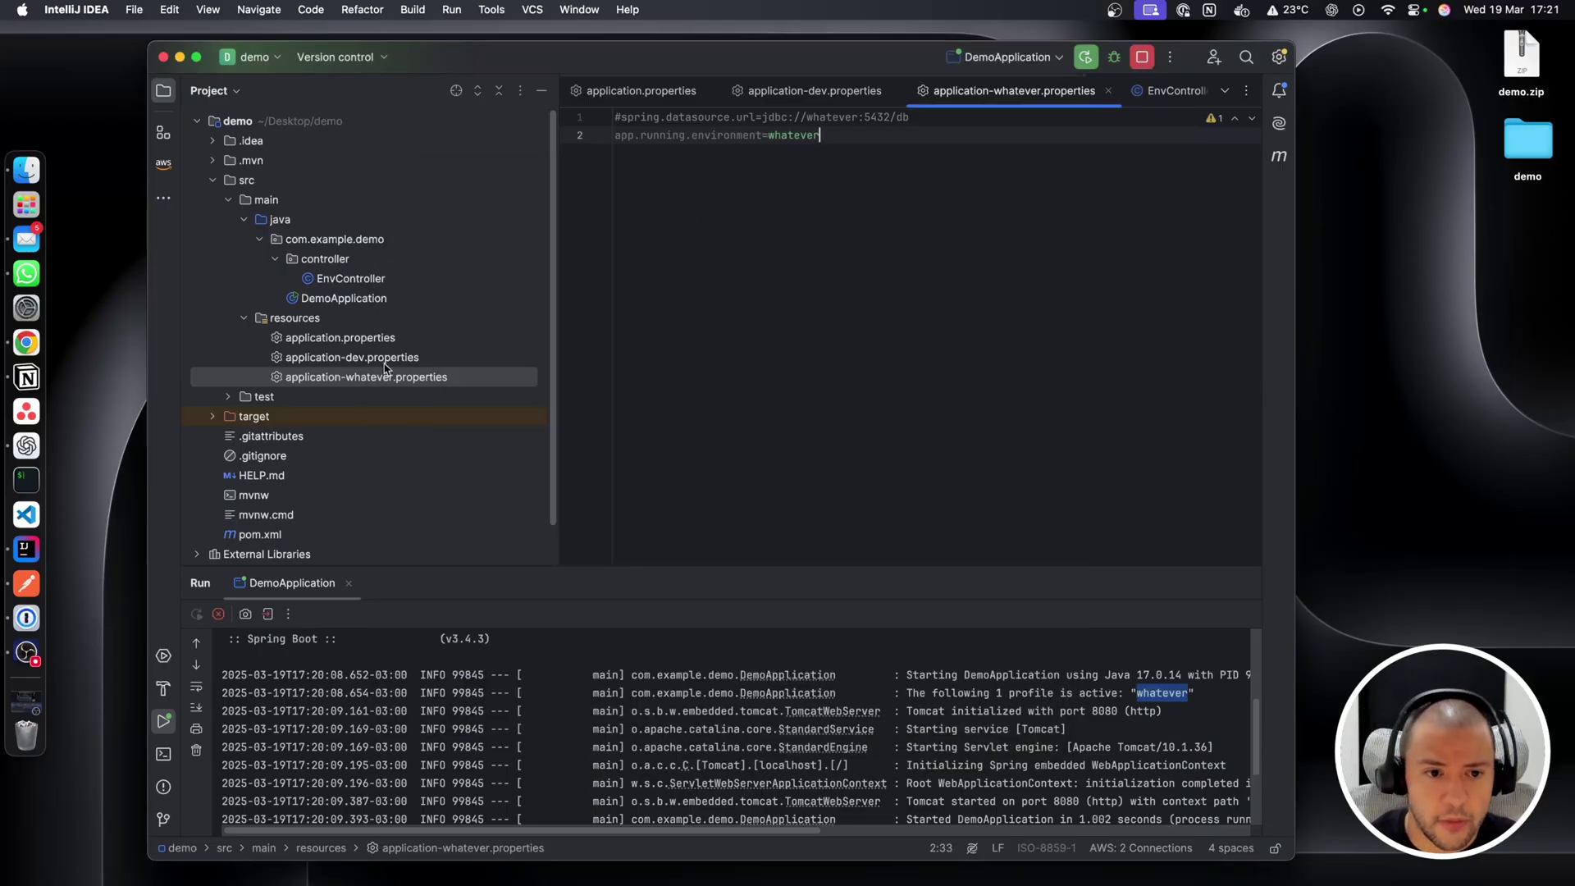
pyautogui.click(295, 318)
pyautogui.press('super+n')
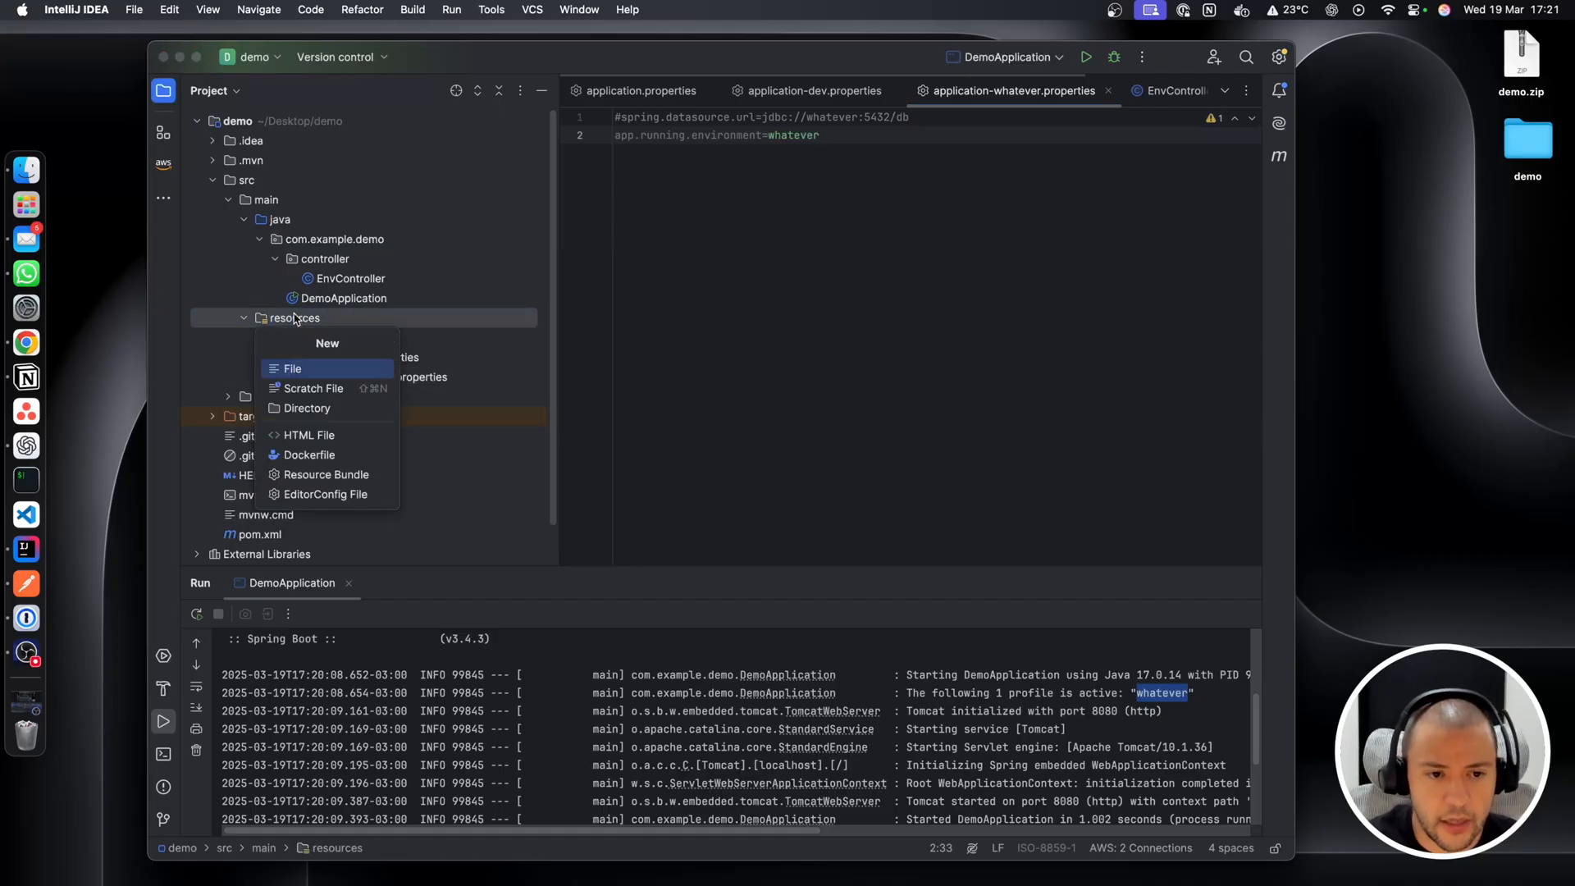
pyautogui.write('applicati')
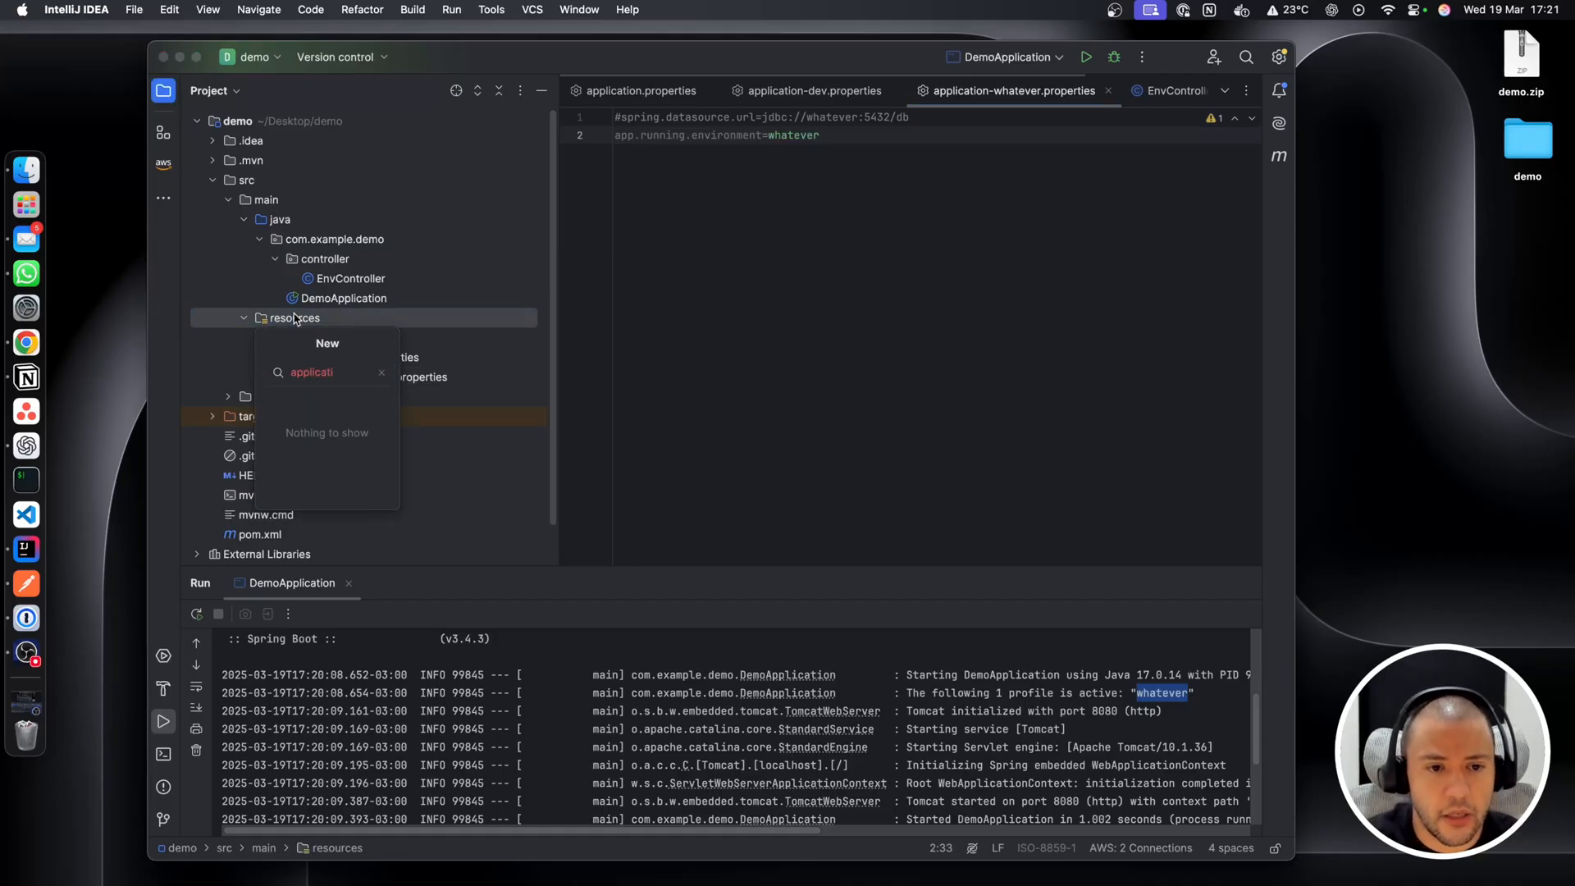
pyautogui.press('BackSpace')
pyautogui.press('BackSpace')
pyautogui.press('BackSpace')
pyautogui.press('Return')
pyautogui.write('applic')
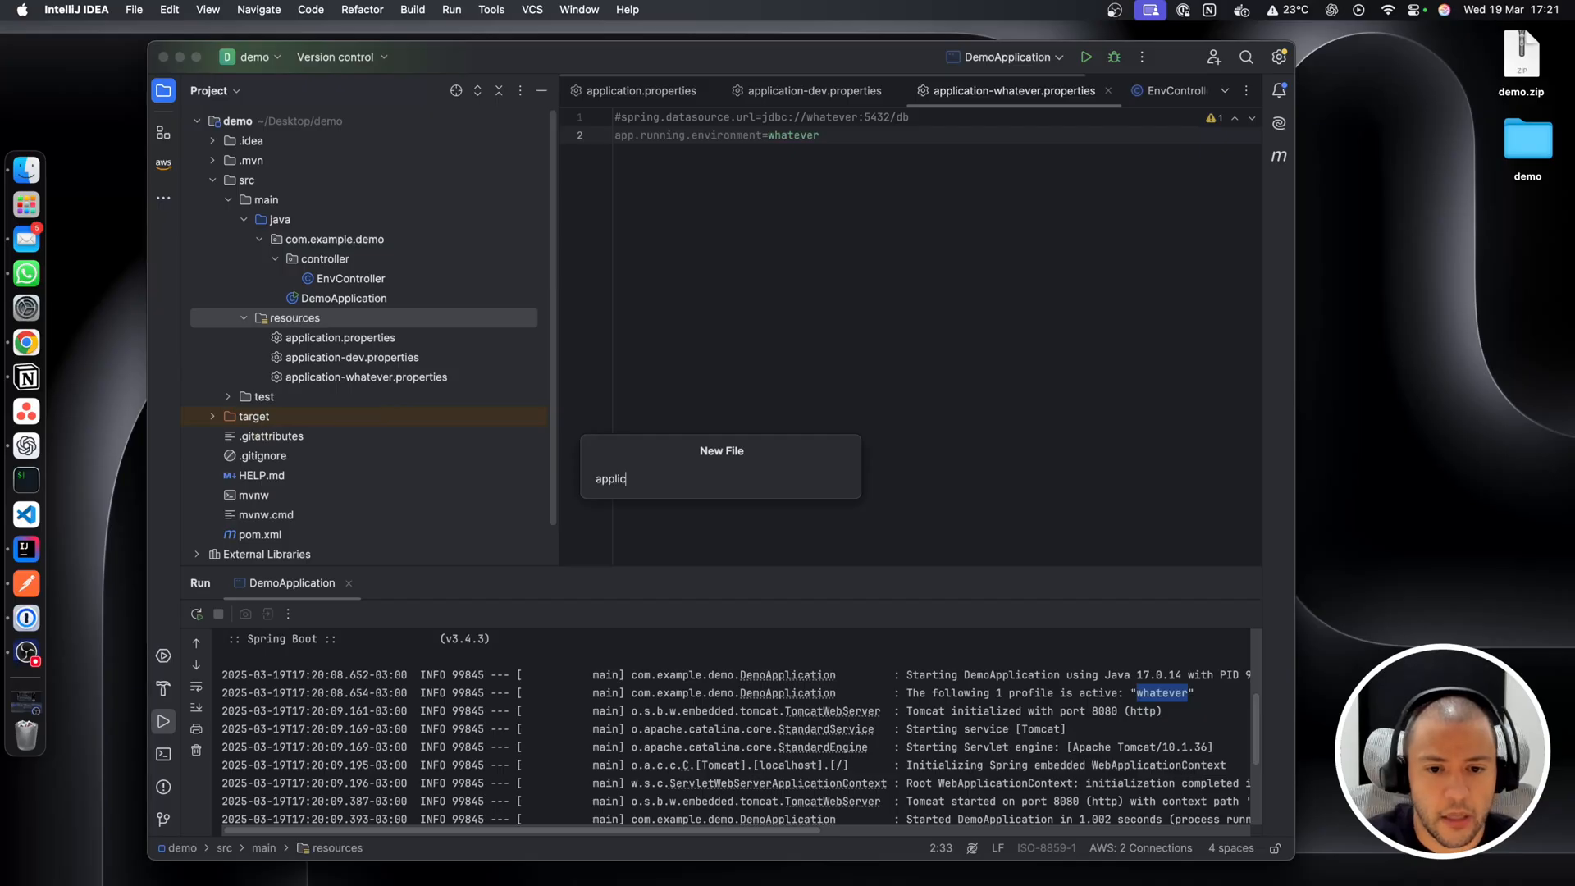
pyautogui.write('ation-dev.')
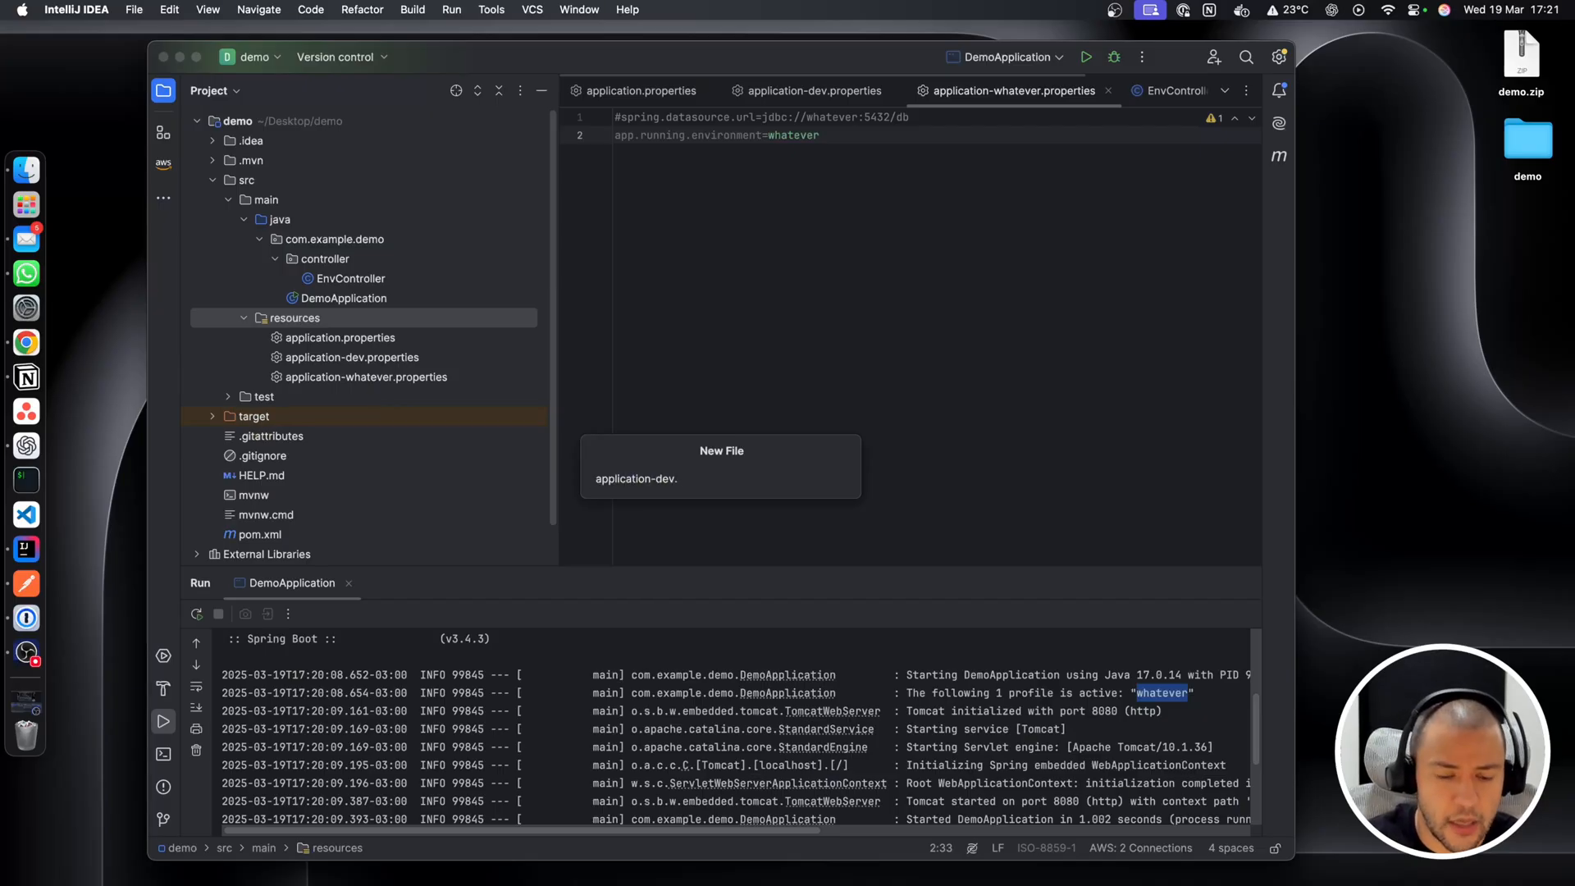
pyautogui.write('yml')
pyautogui.press('Return')
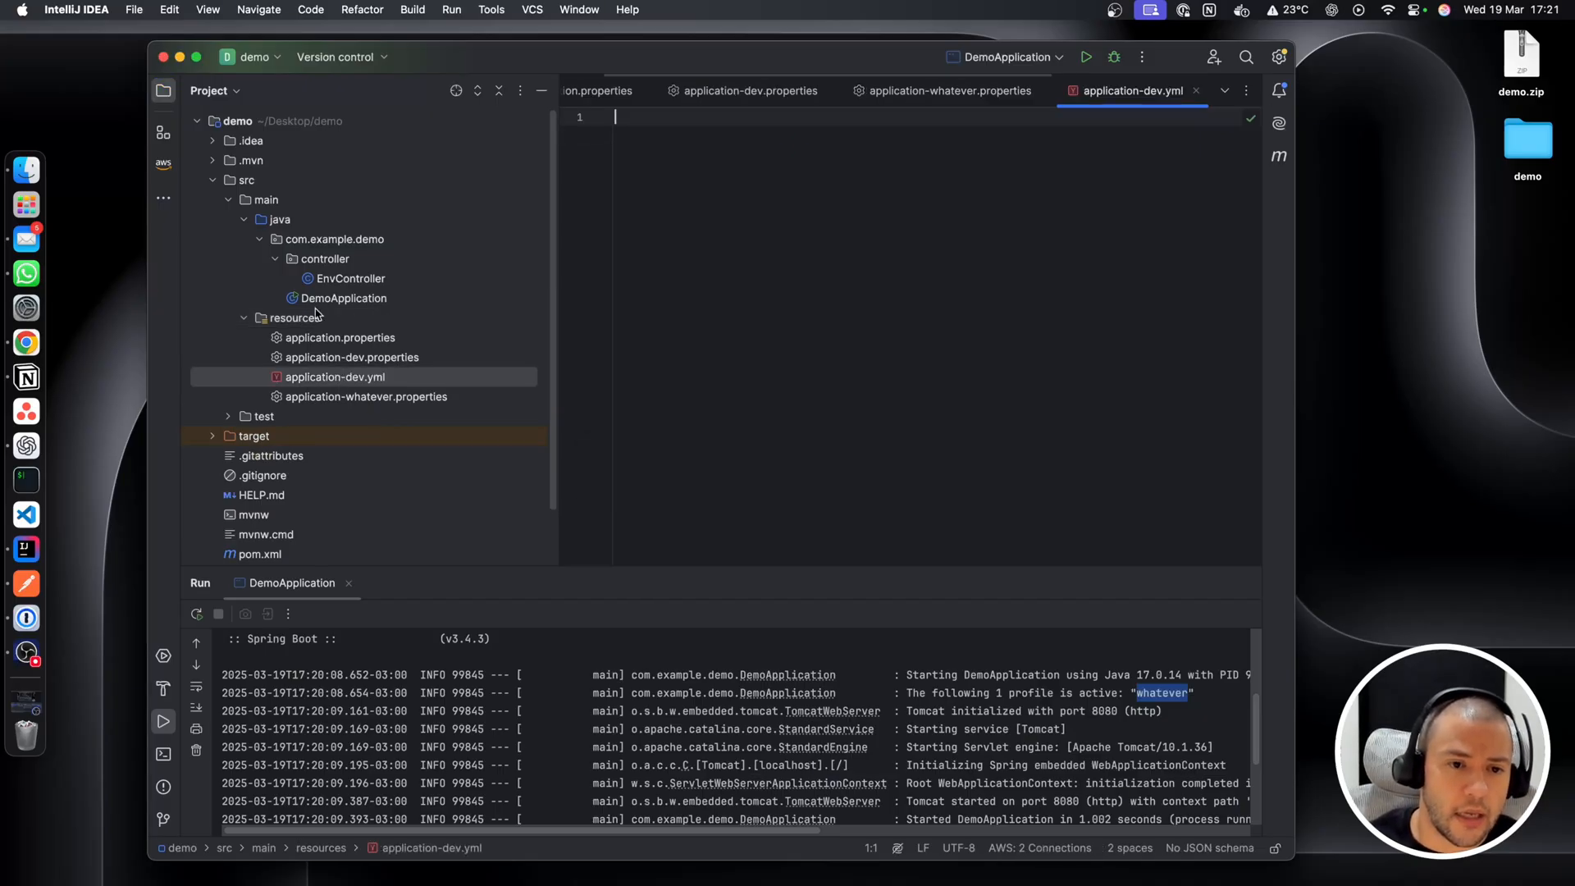
pyautogui.click(316, 316)
pyautogui.click(639, 281)
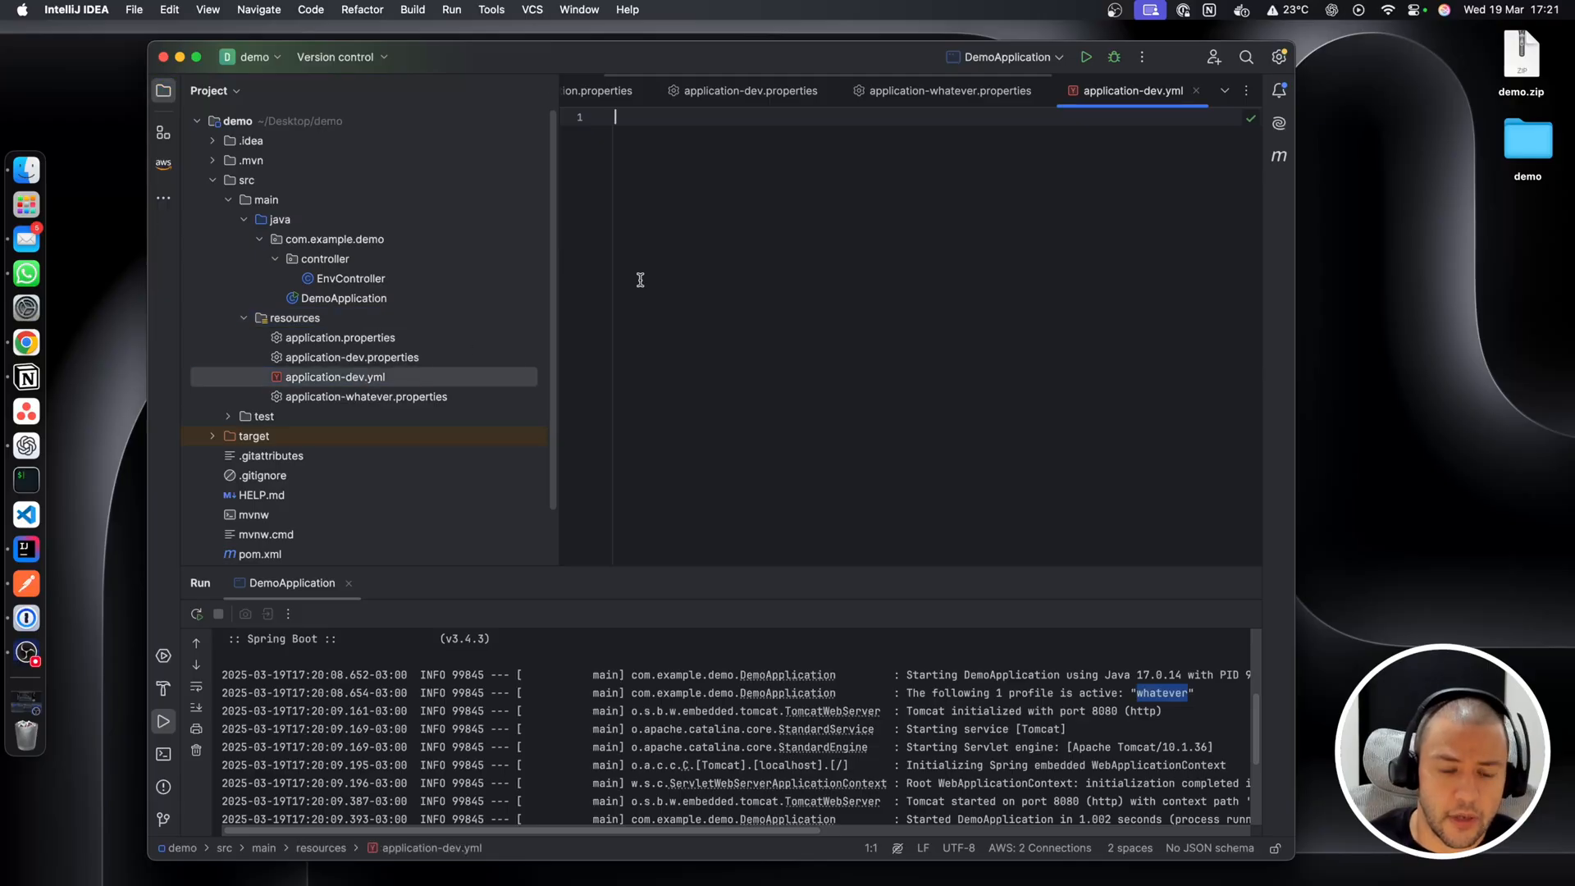
# Reuse the app.running.environment key as nested YAML (app / running / environment) with value development (from yml).
pyautogui.click(365, 397)
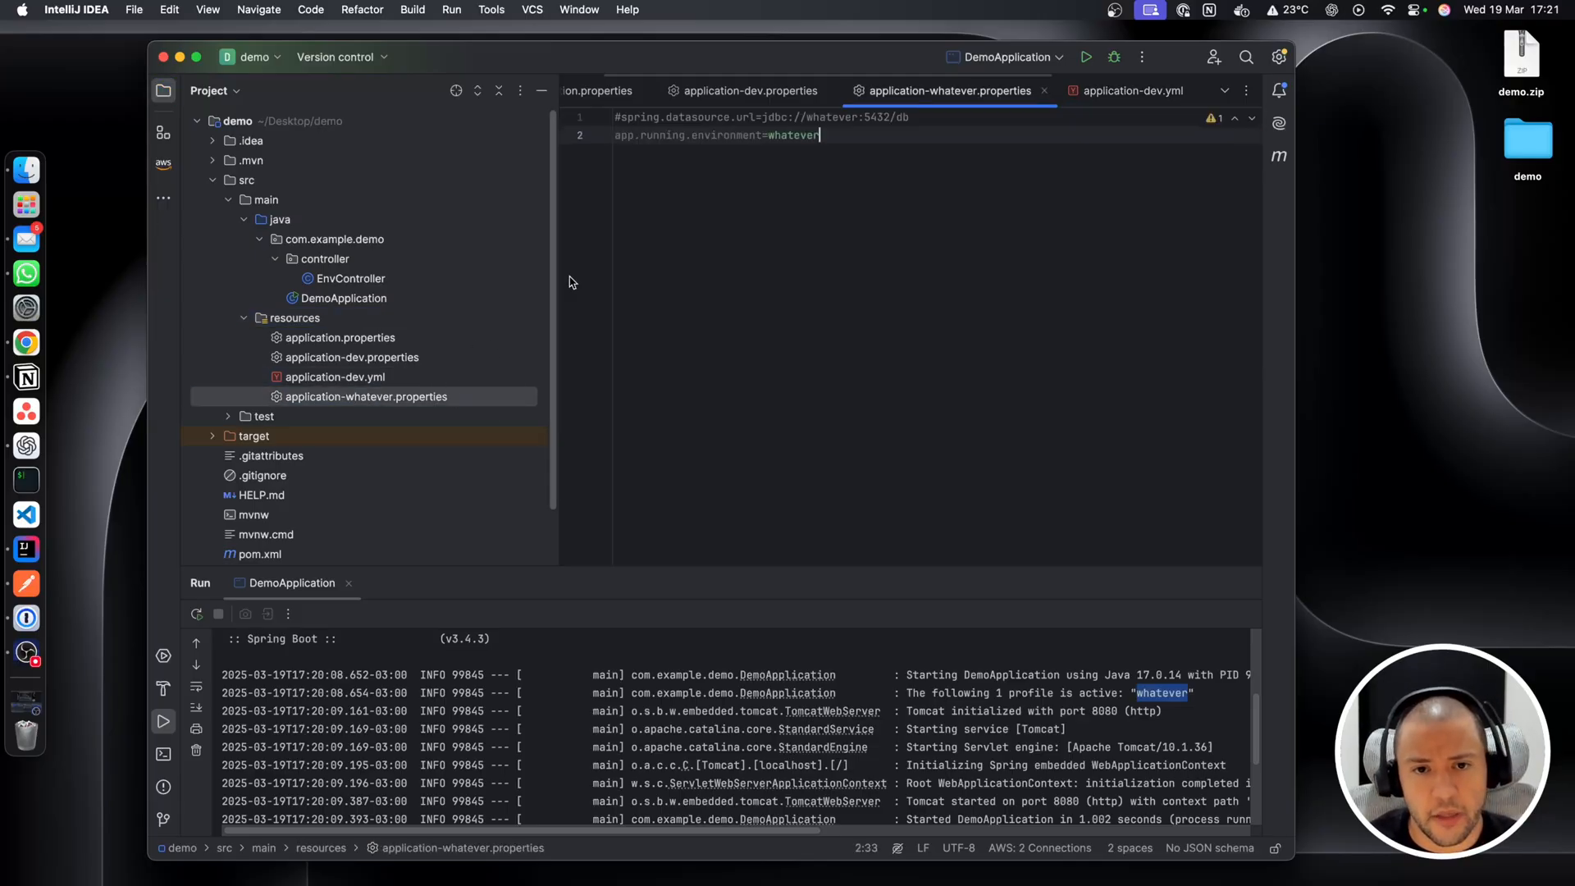
pyautogui.moveTo(761, 137); pyautogui.dragTo(617, 136)
pyautogui.press('super+c')
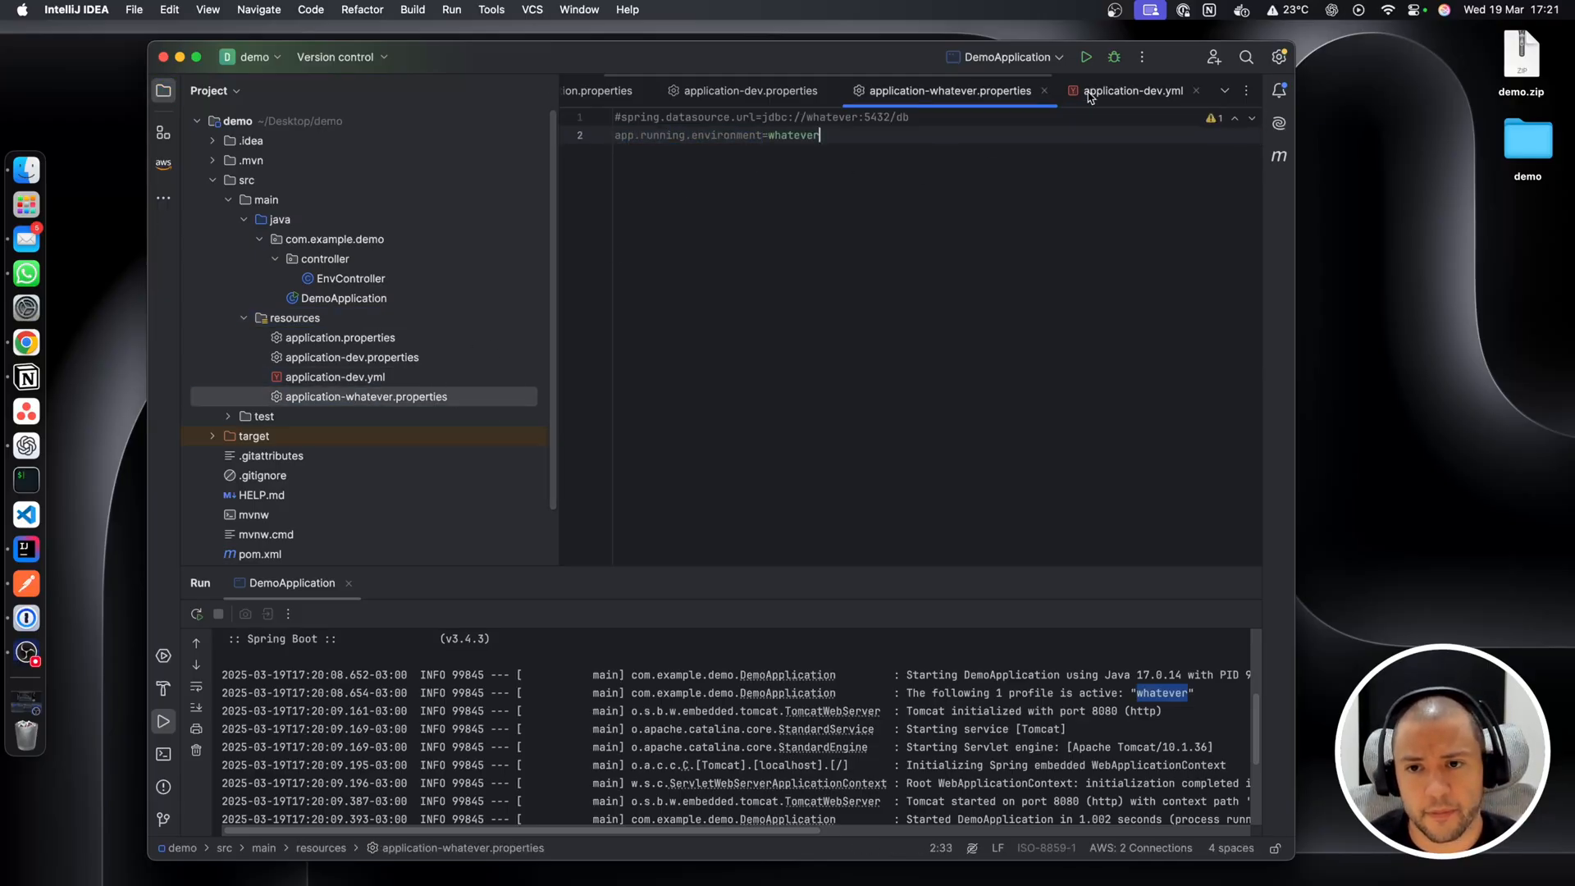
pyautogui.click(1089, 96)
pyautogui.press('super+v')
pyautogui.click(640, 115)
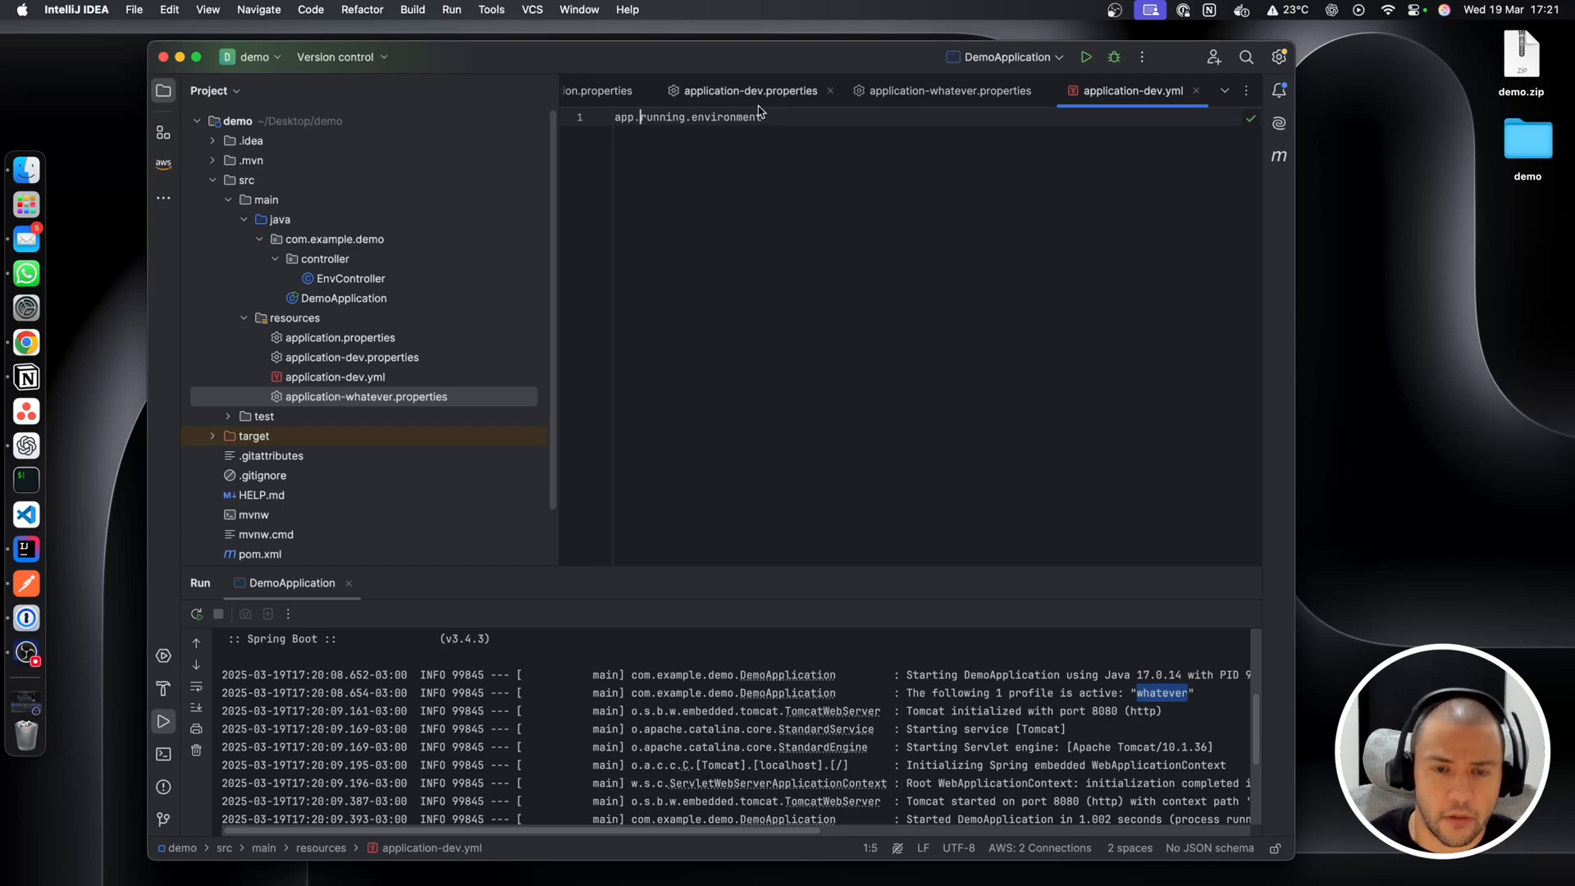
pyautogui.press('BackSpace')
pyautogui.write(':')
pyautogui.press('Return')
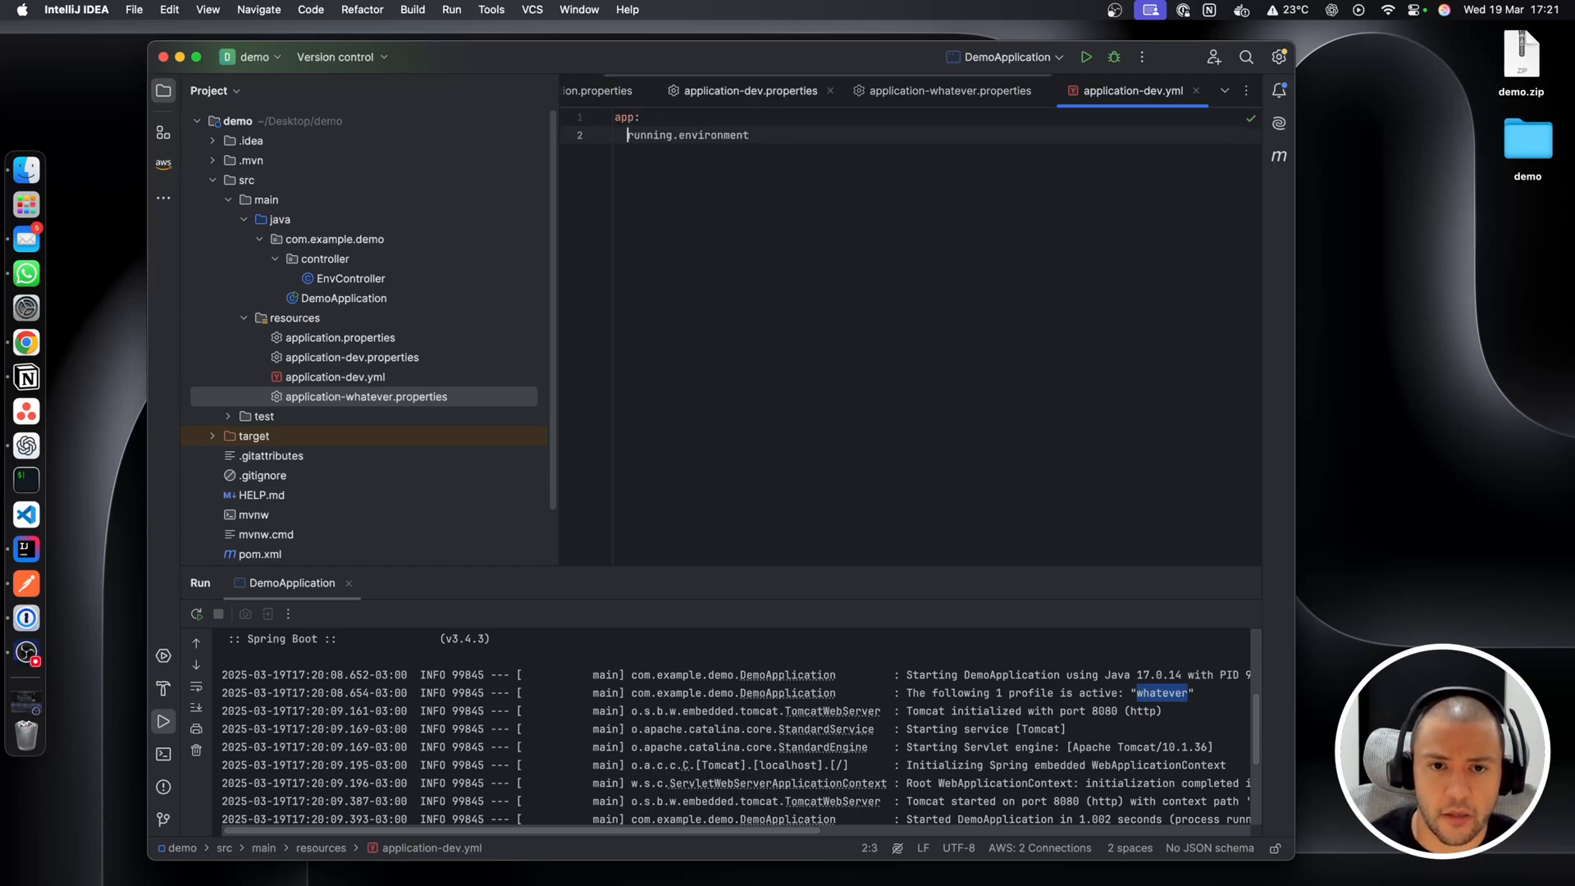
pyautogui.click(685, 134)
pyautogui.press('BackSpace')
pyautogui.write(':')
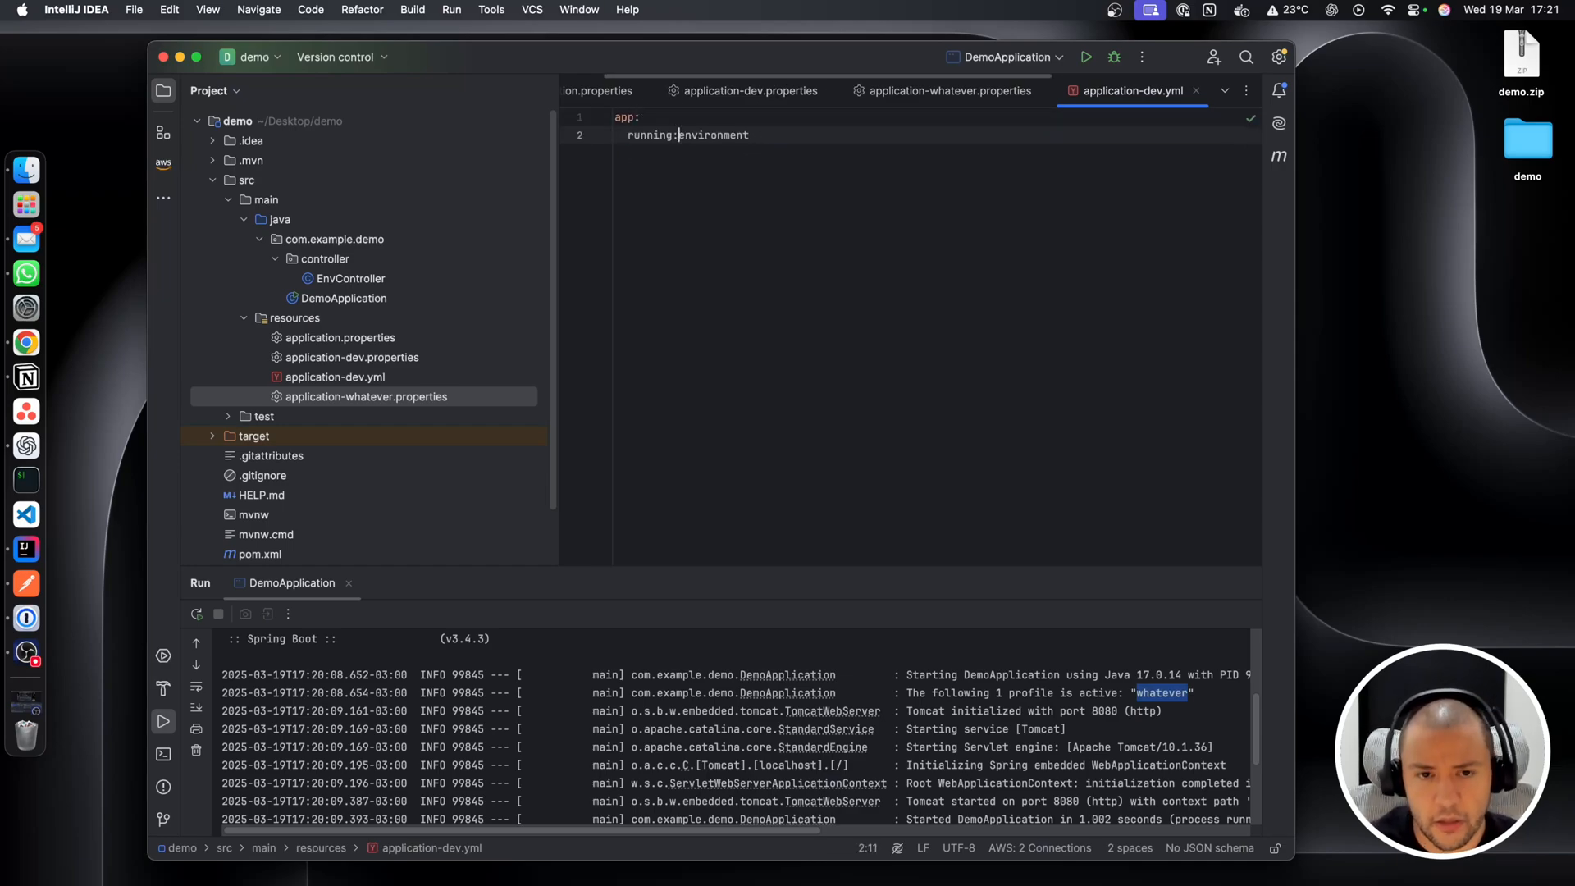
pyautogui.press('Return')
pyautogui.click(745, 152)
pyautogui.write(':')
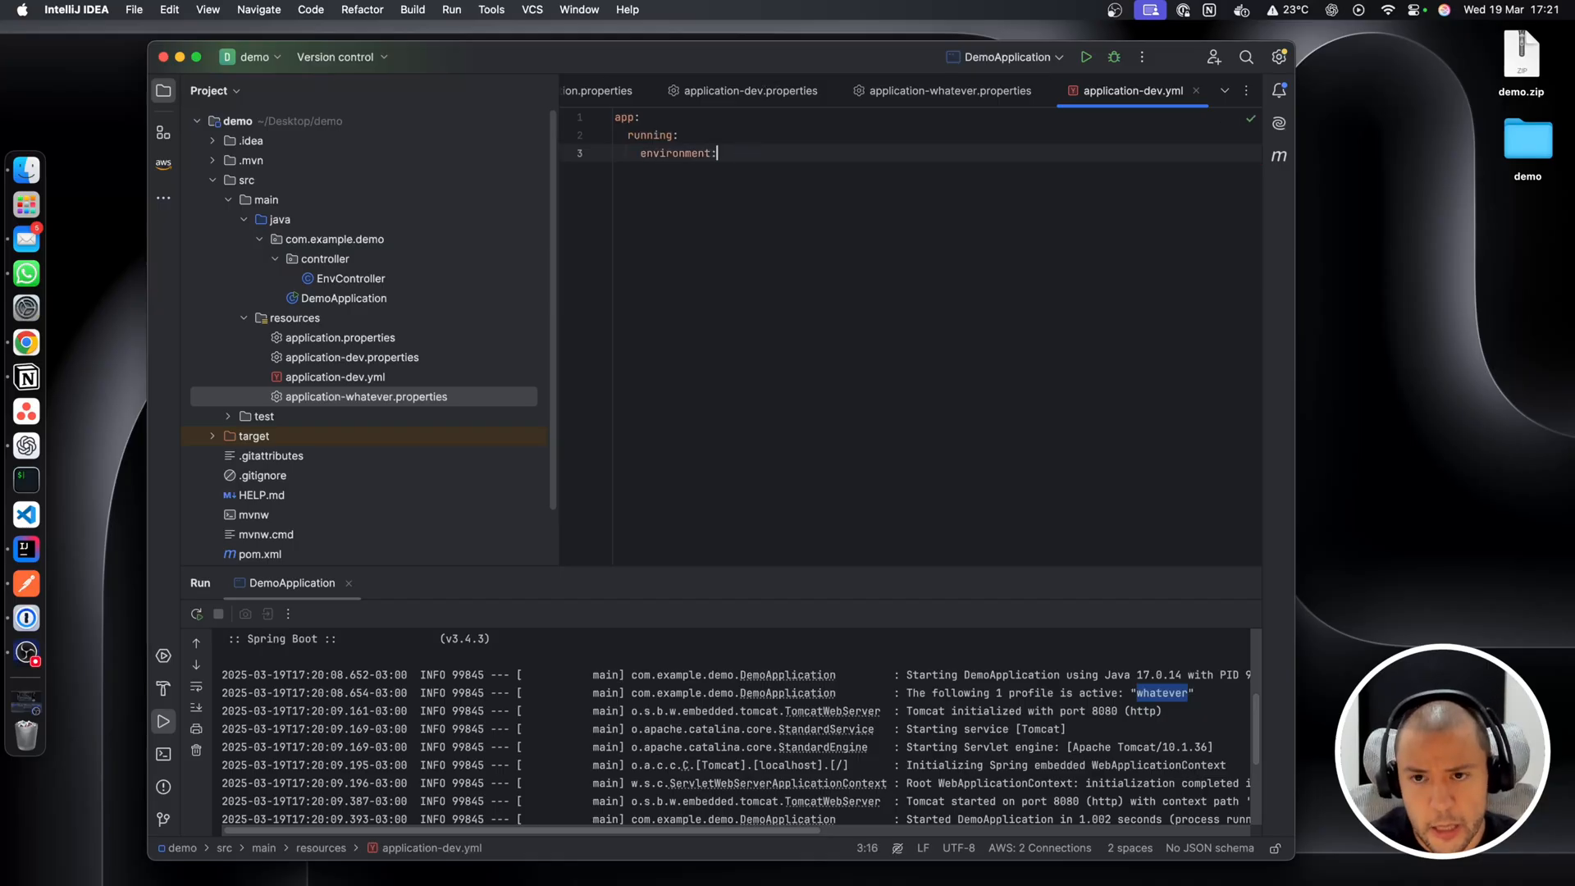
pyautogui.write(' developme')
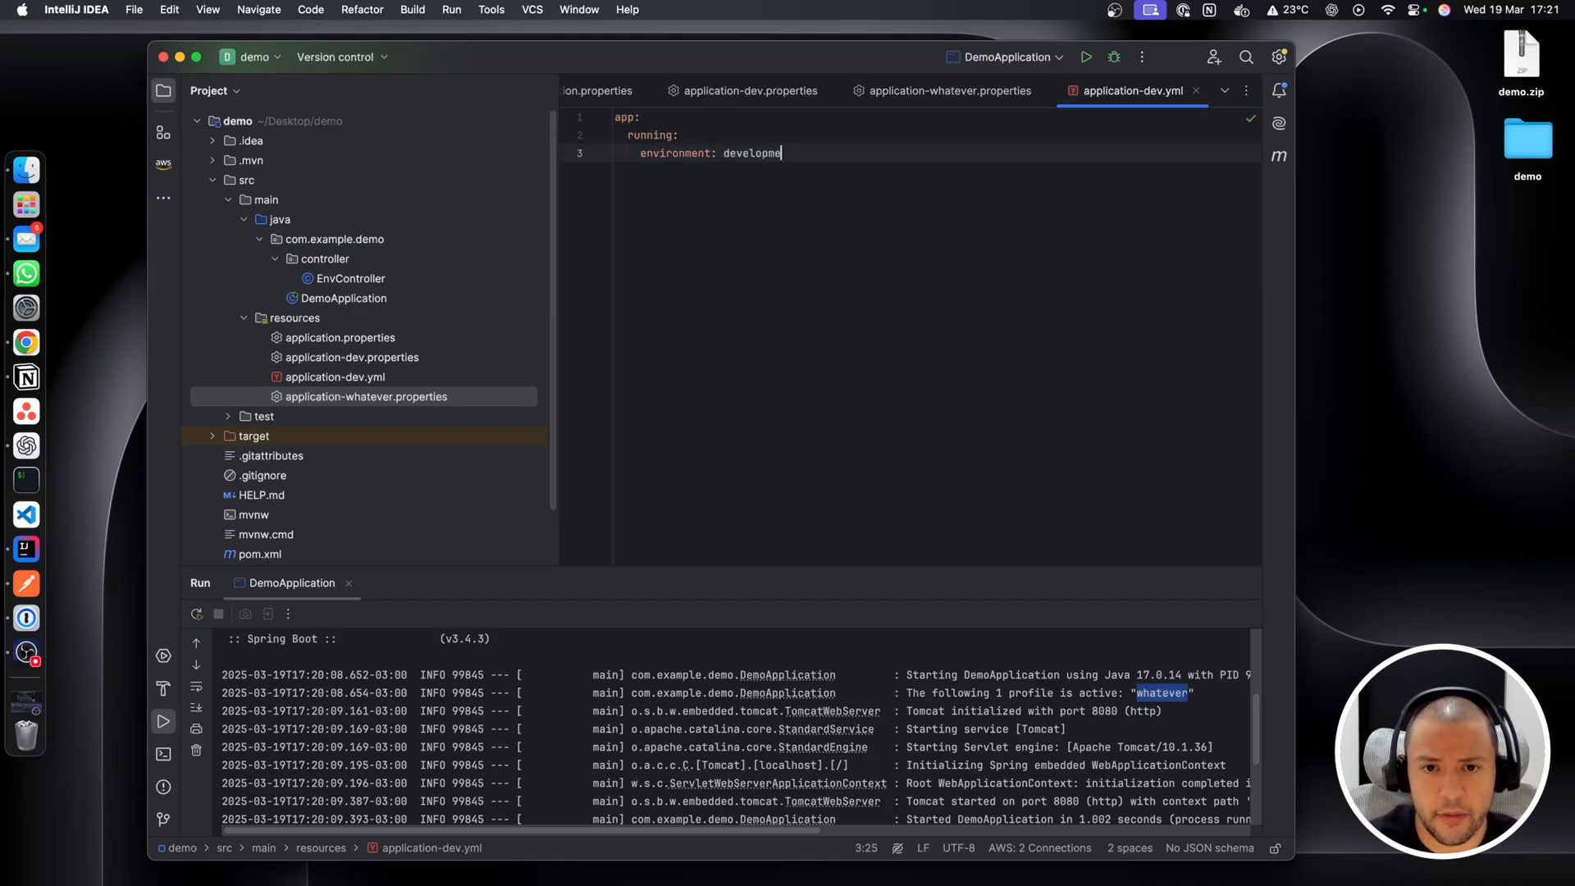
pyautogui.write('nt (from')
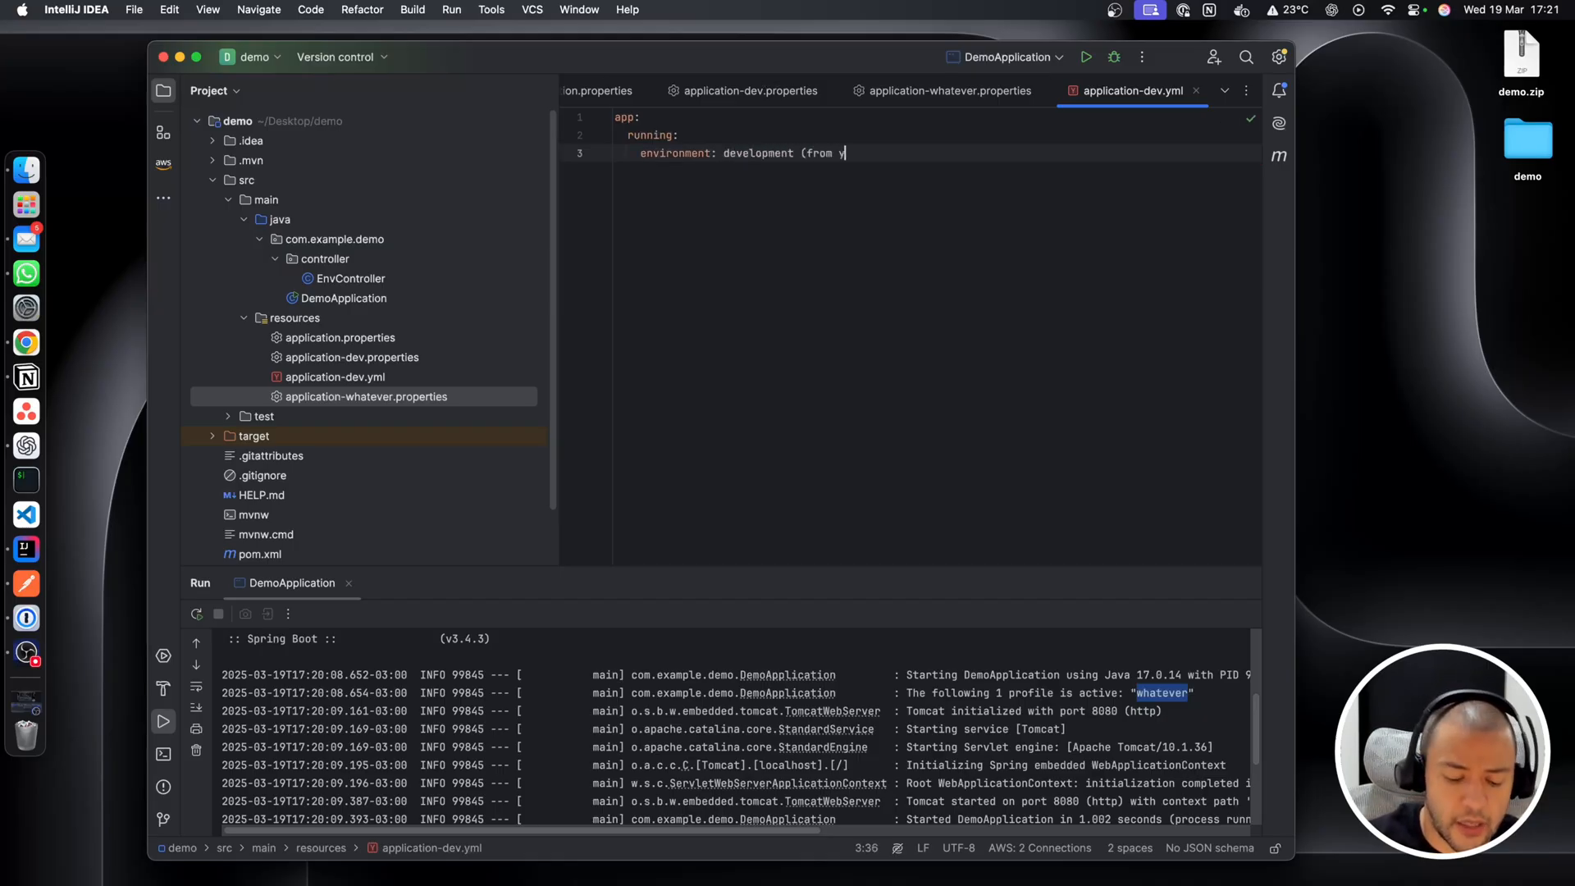
pyautogui.write('yml)')
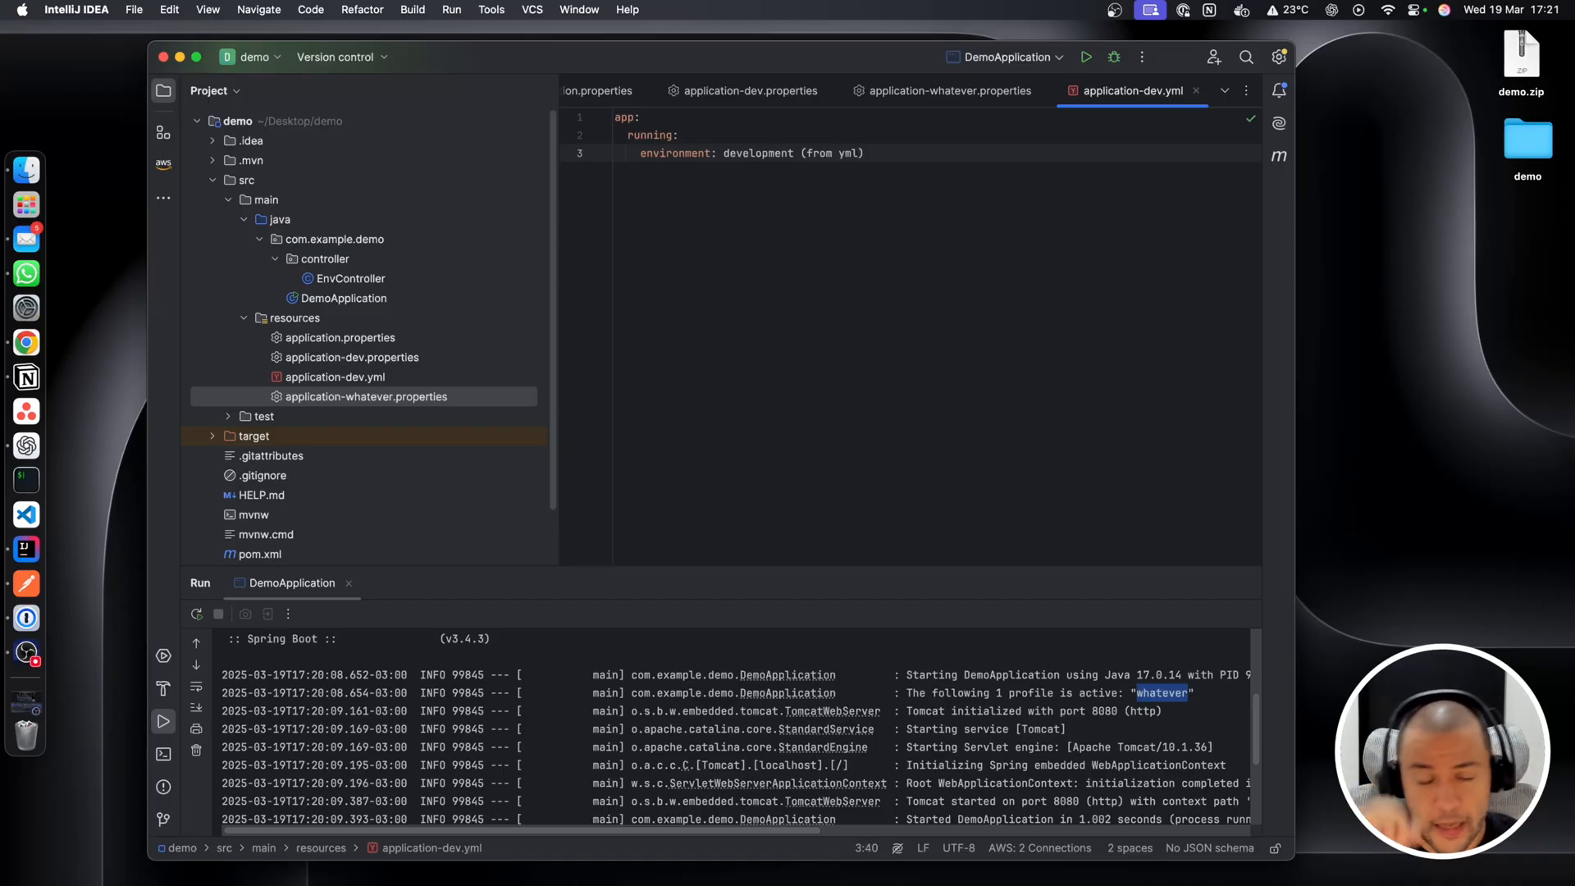
# Copy application-dev.yml to application-whatever.yml and change its environment value to whatever (from yml).
pyautogui.click(328, 376)
pyautogui.press('F5')
pyautogui.click(629, 436)
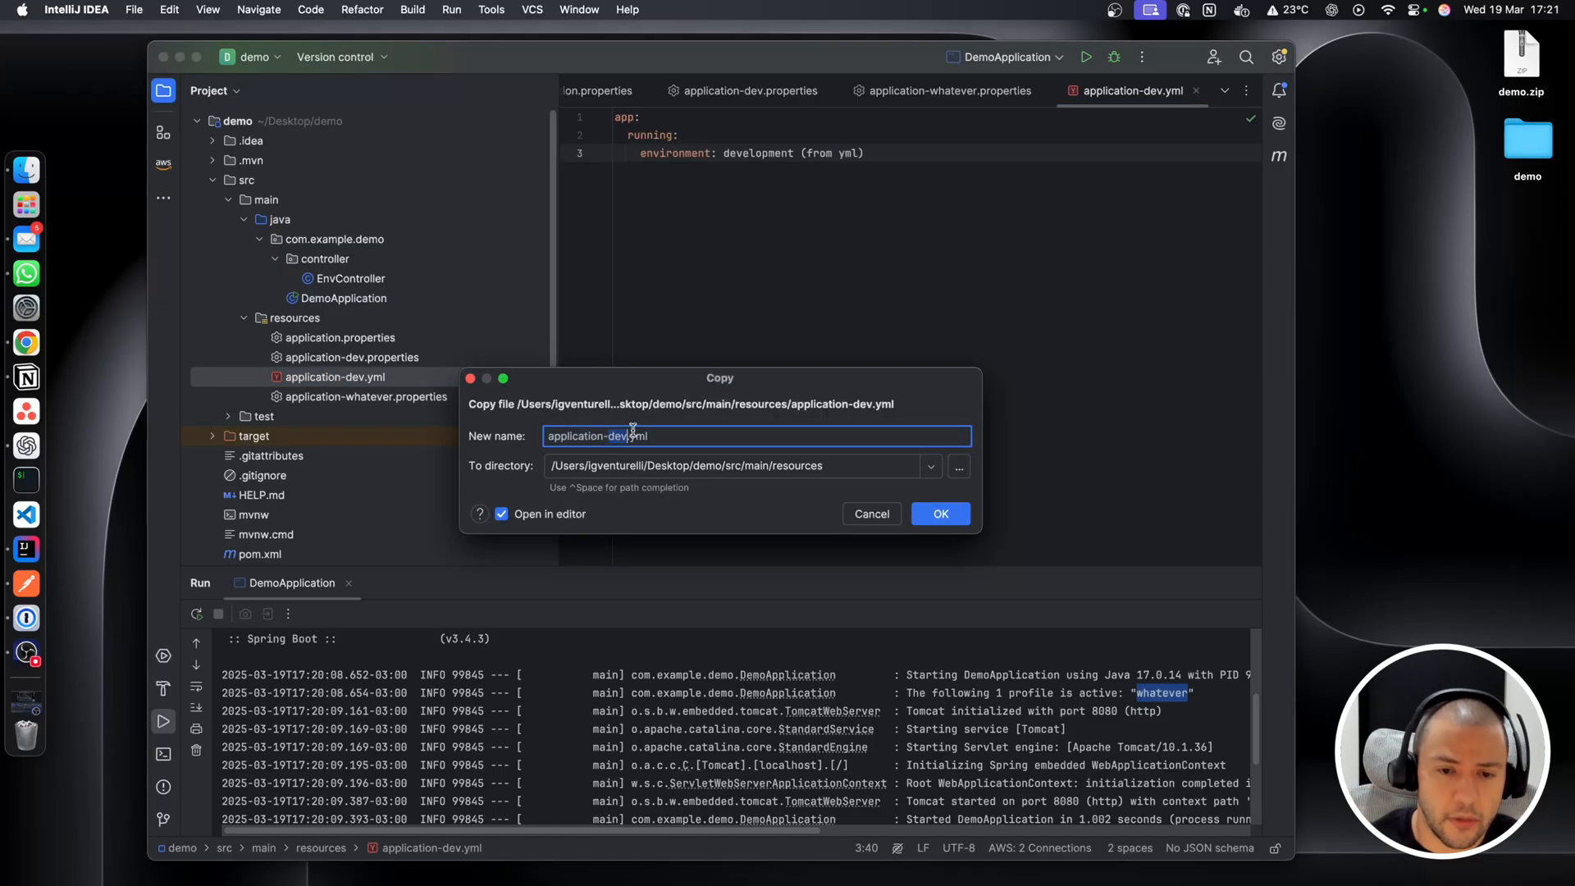
pyautogui.press('BackSpace')
pyautogui.press('BackSpace')
pyautogui.press('BackSpace')
pyautogui.write('whatever')
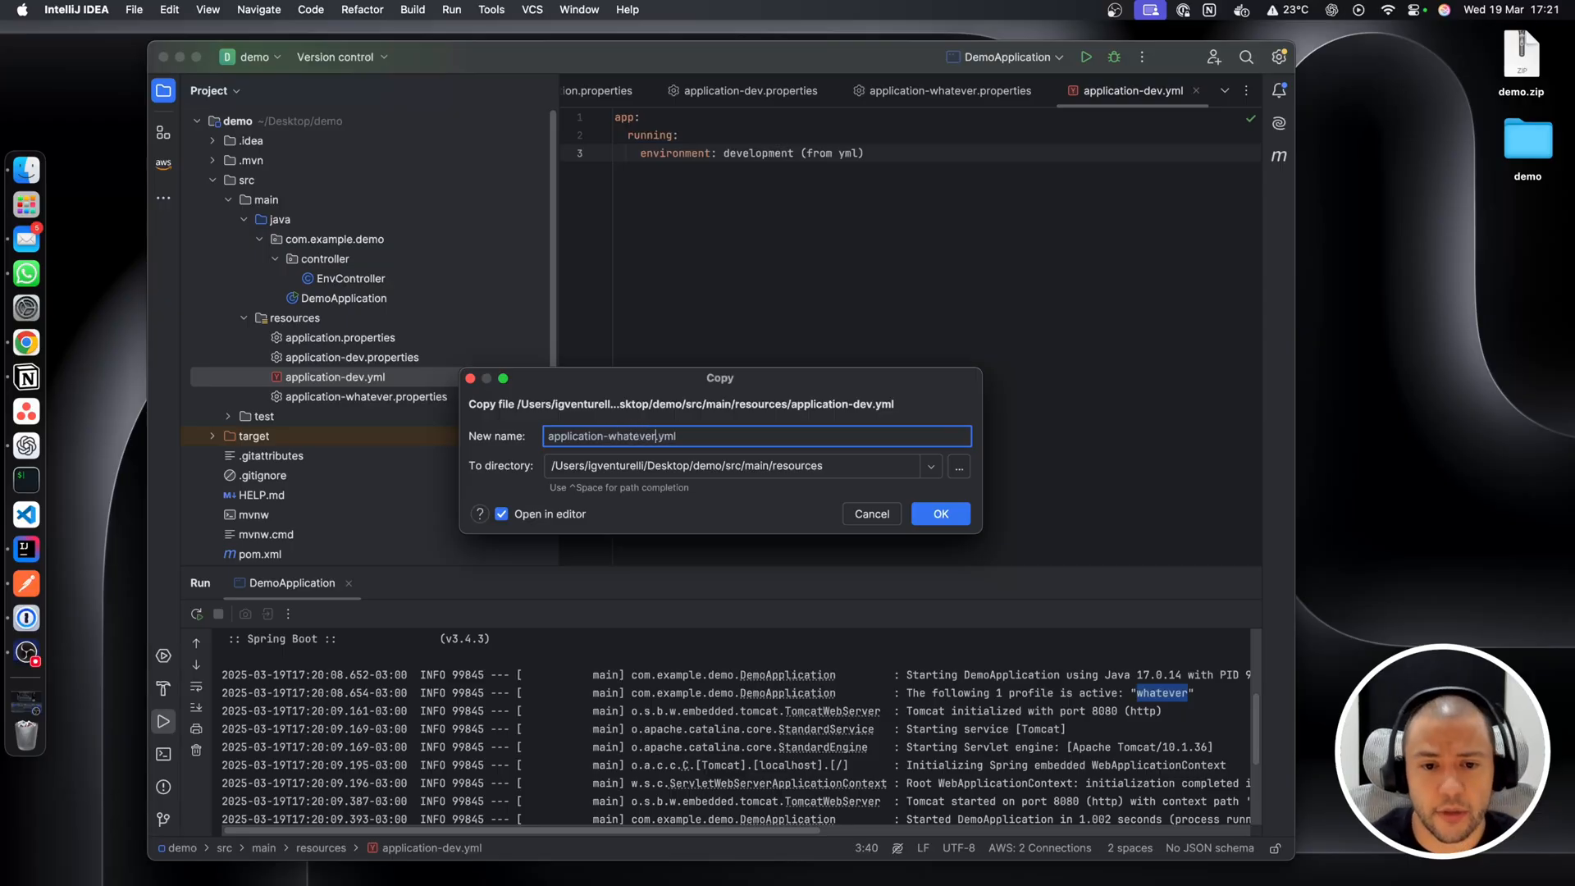
pyautogui.click(942, 513)
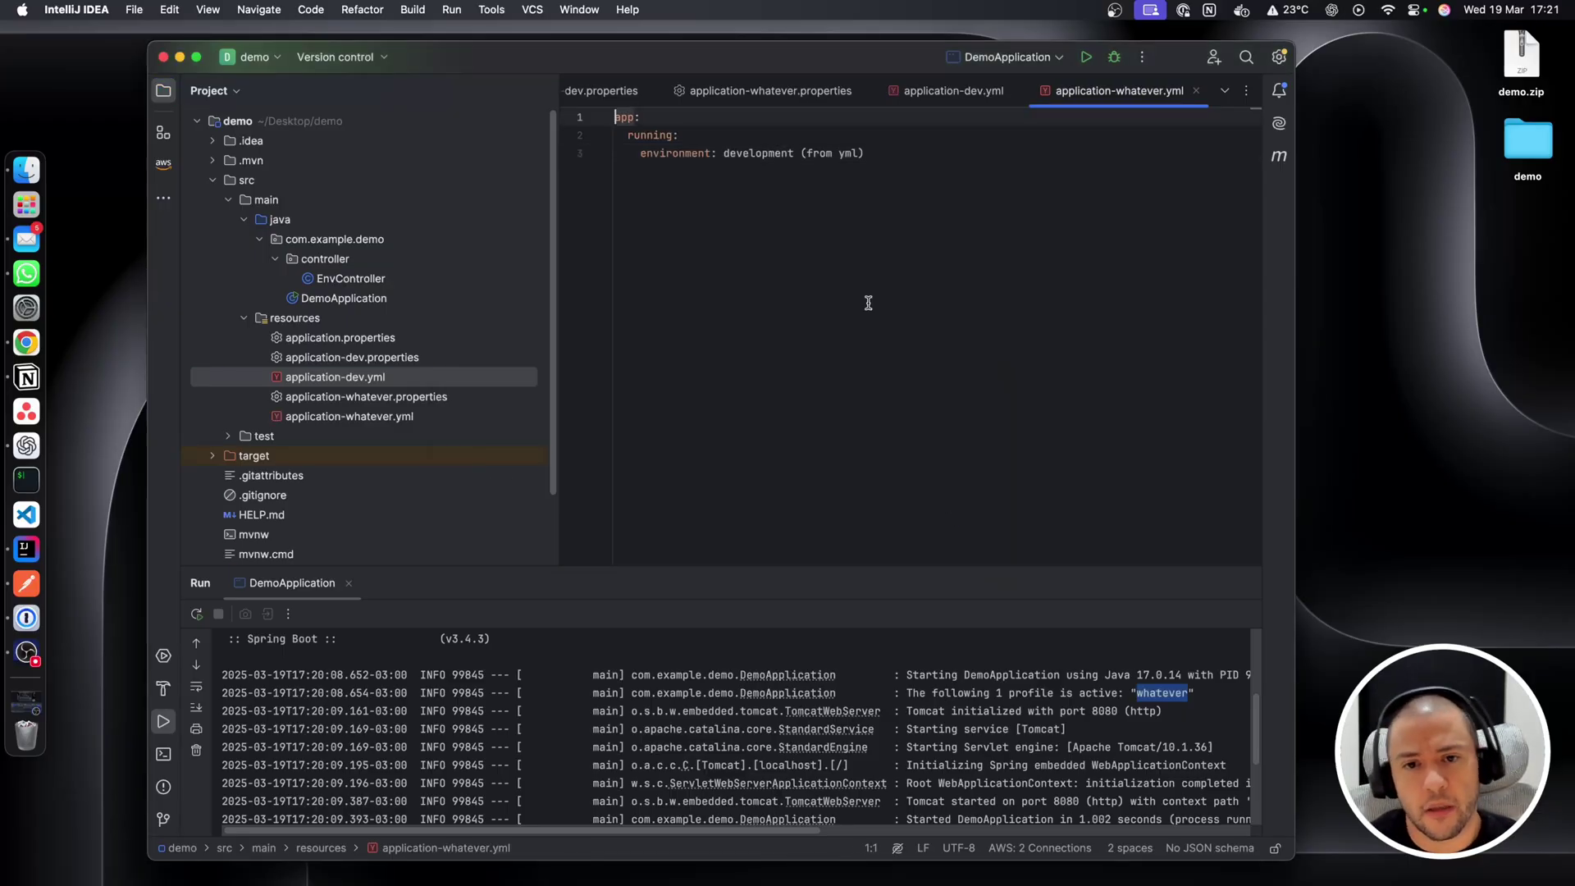
pyautogui.click(751, 152)
pyautogui.doubleClick(754, 150)
pyautogui.write('whate')
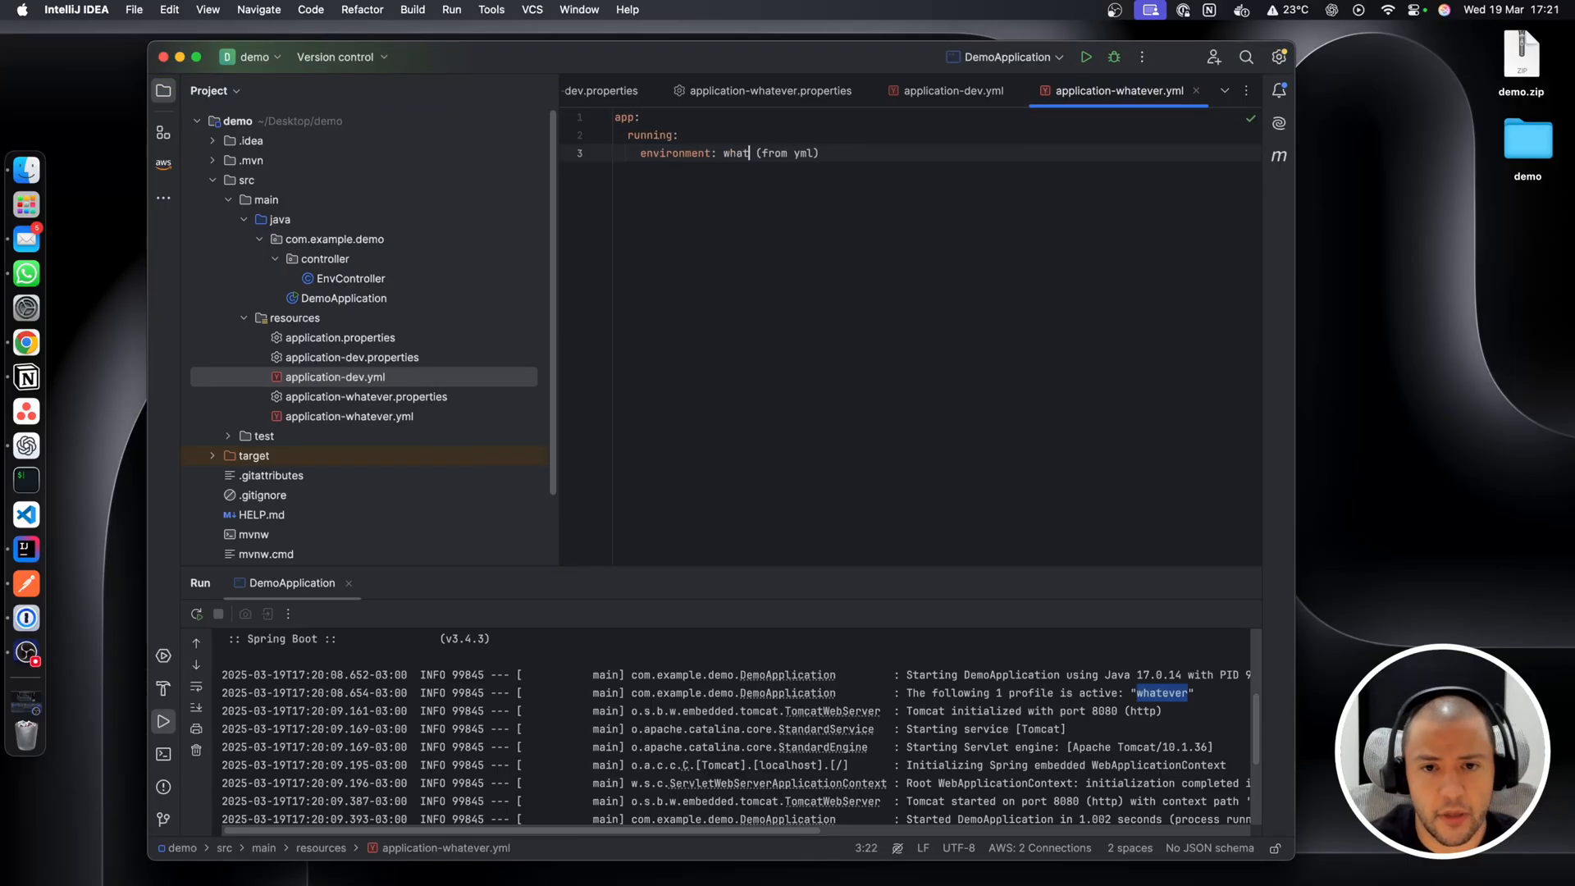
pyautogui.write('ver')
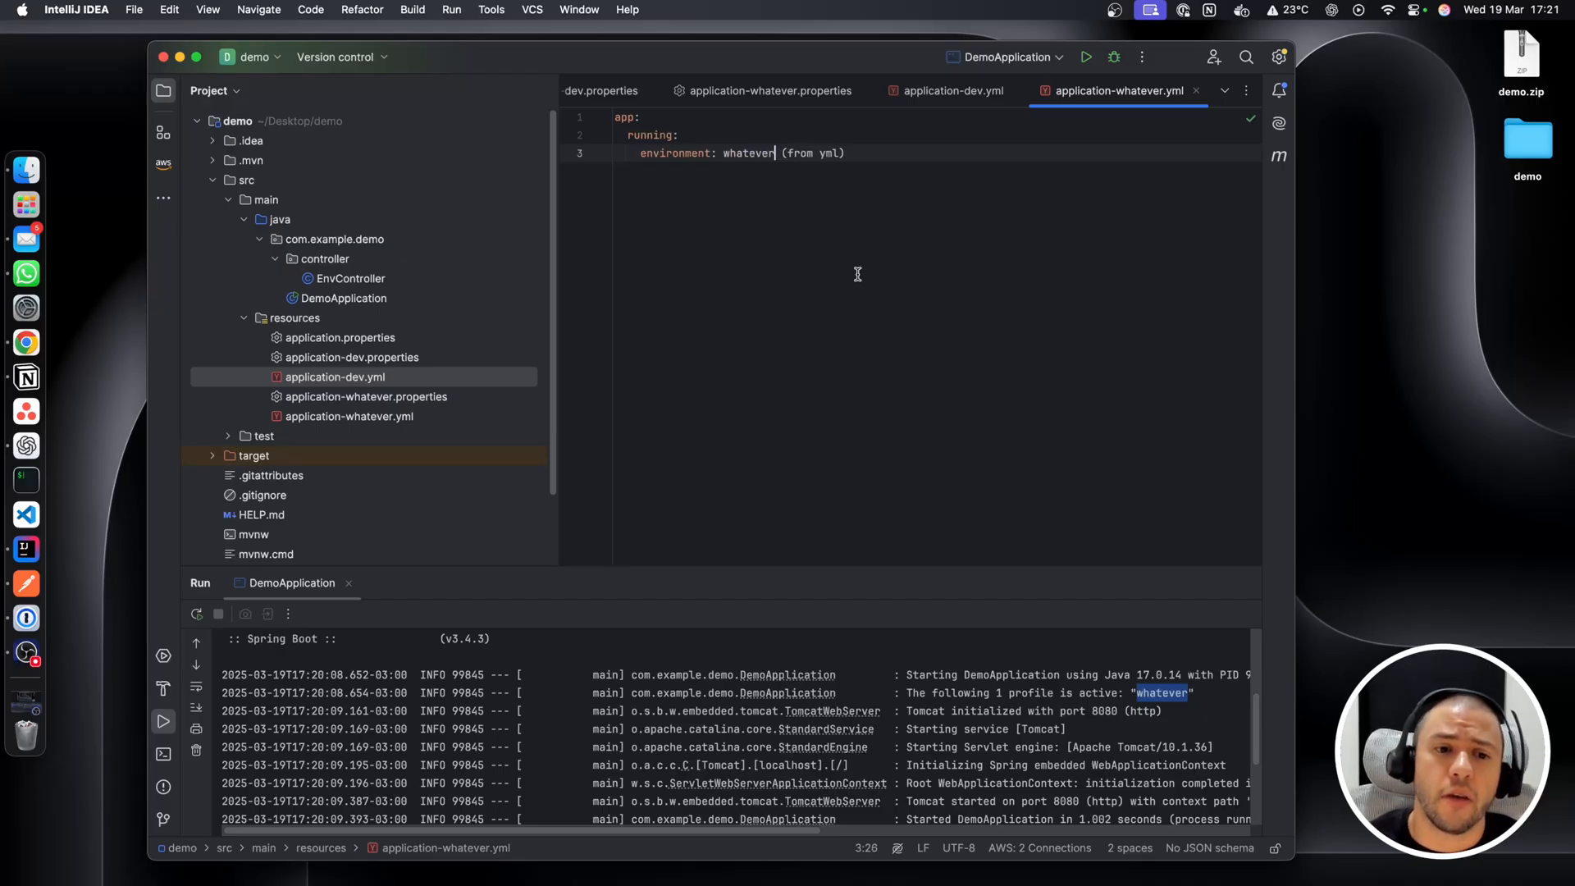
# Delete application.properties, application-dev.properties and application-whatever.properties despite found usages.
pyautogui.click(403, 396)
pyautogui.keyDown('super'); pyautogui.click(370, 358); pyautogui.keyUp('super')
pyautogui.keyDown('super'); pyautogui.click(382, 338); pyautogui.keyUp('super')
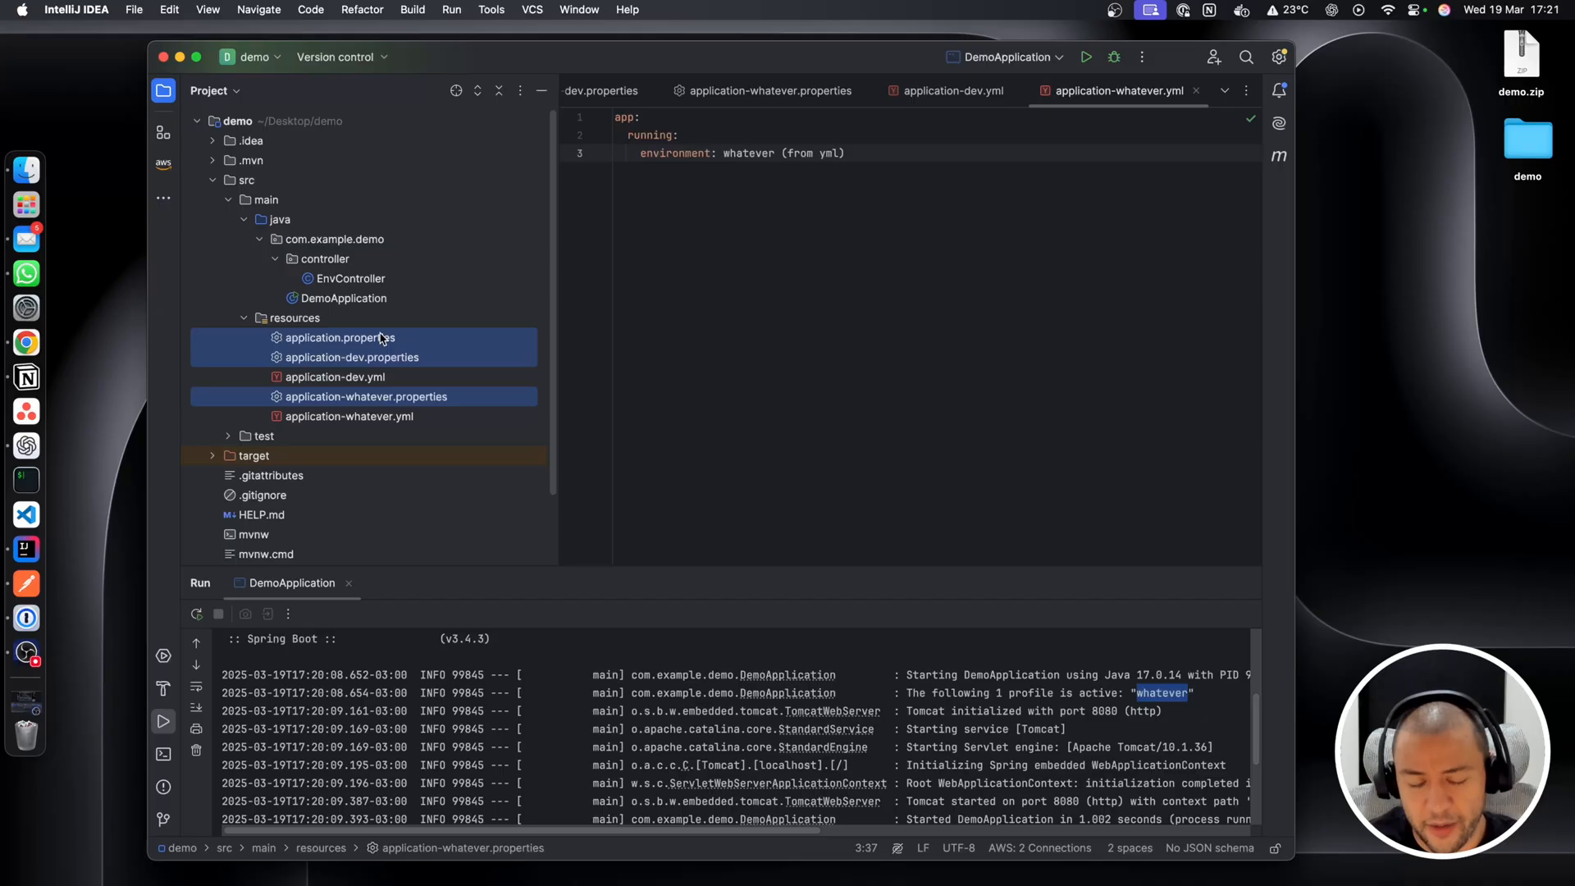
pyautogui.press('Delete')
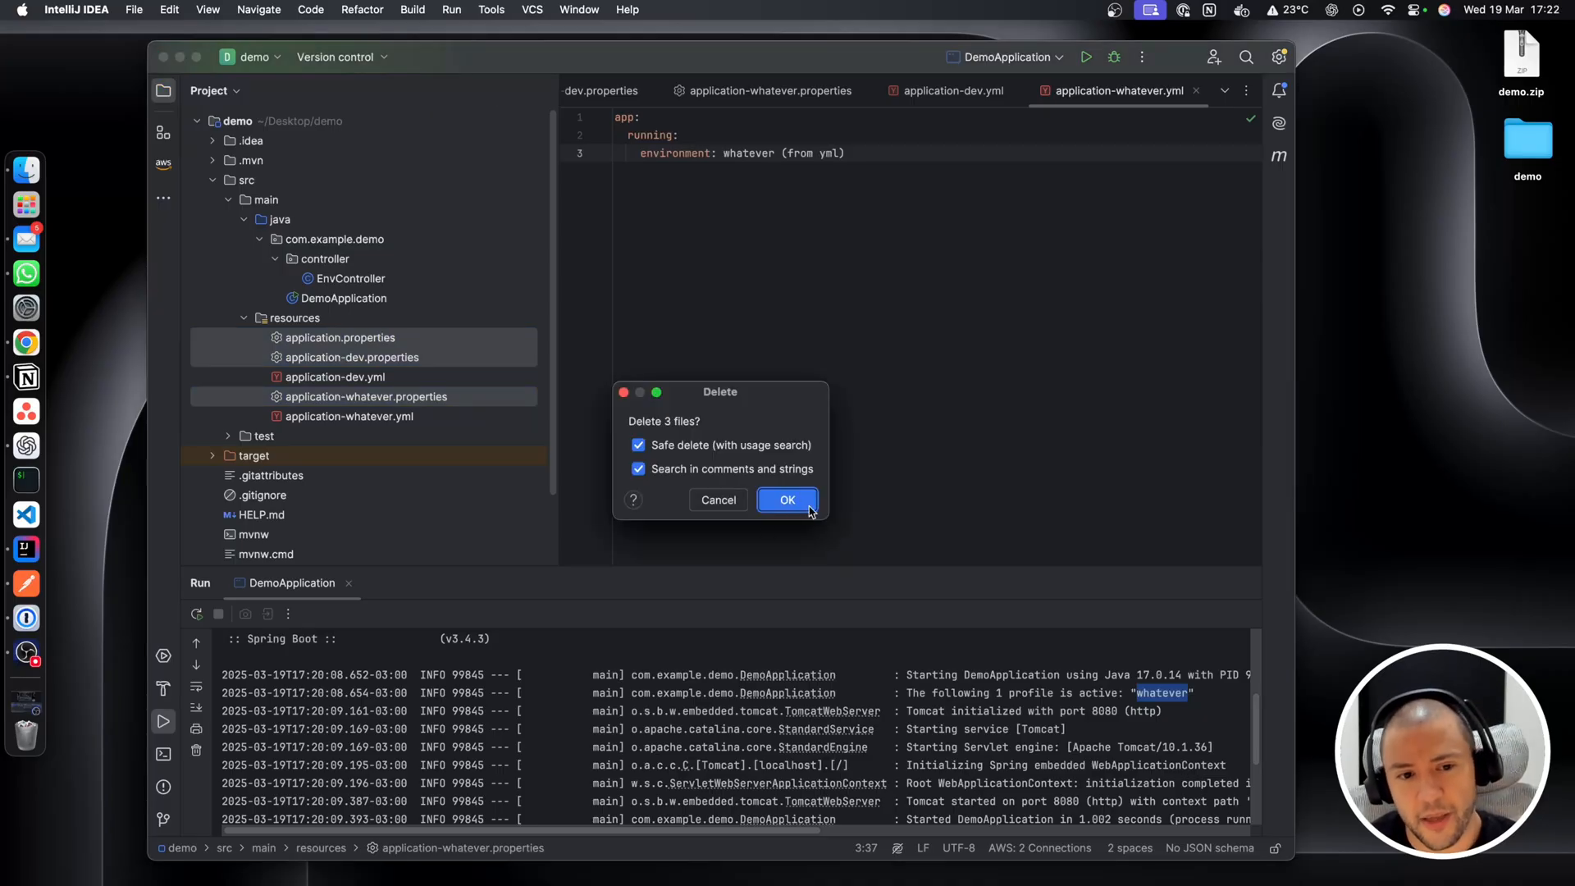
pyautogui.click(787, 501)
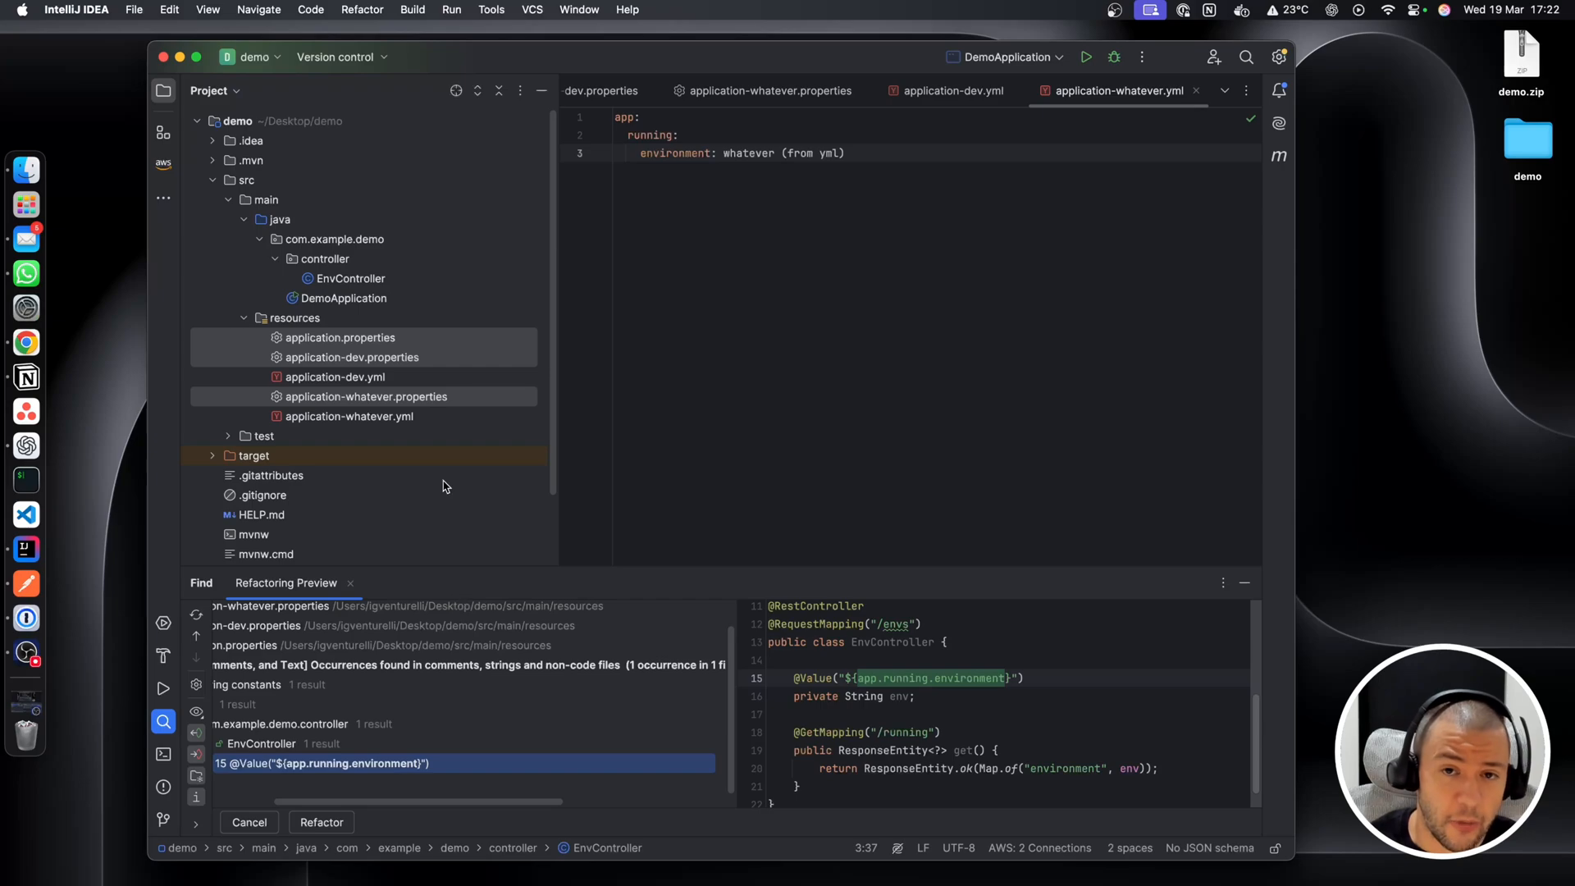
pyautogui.click(321, 822)
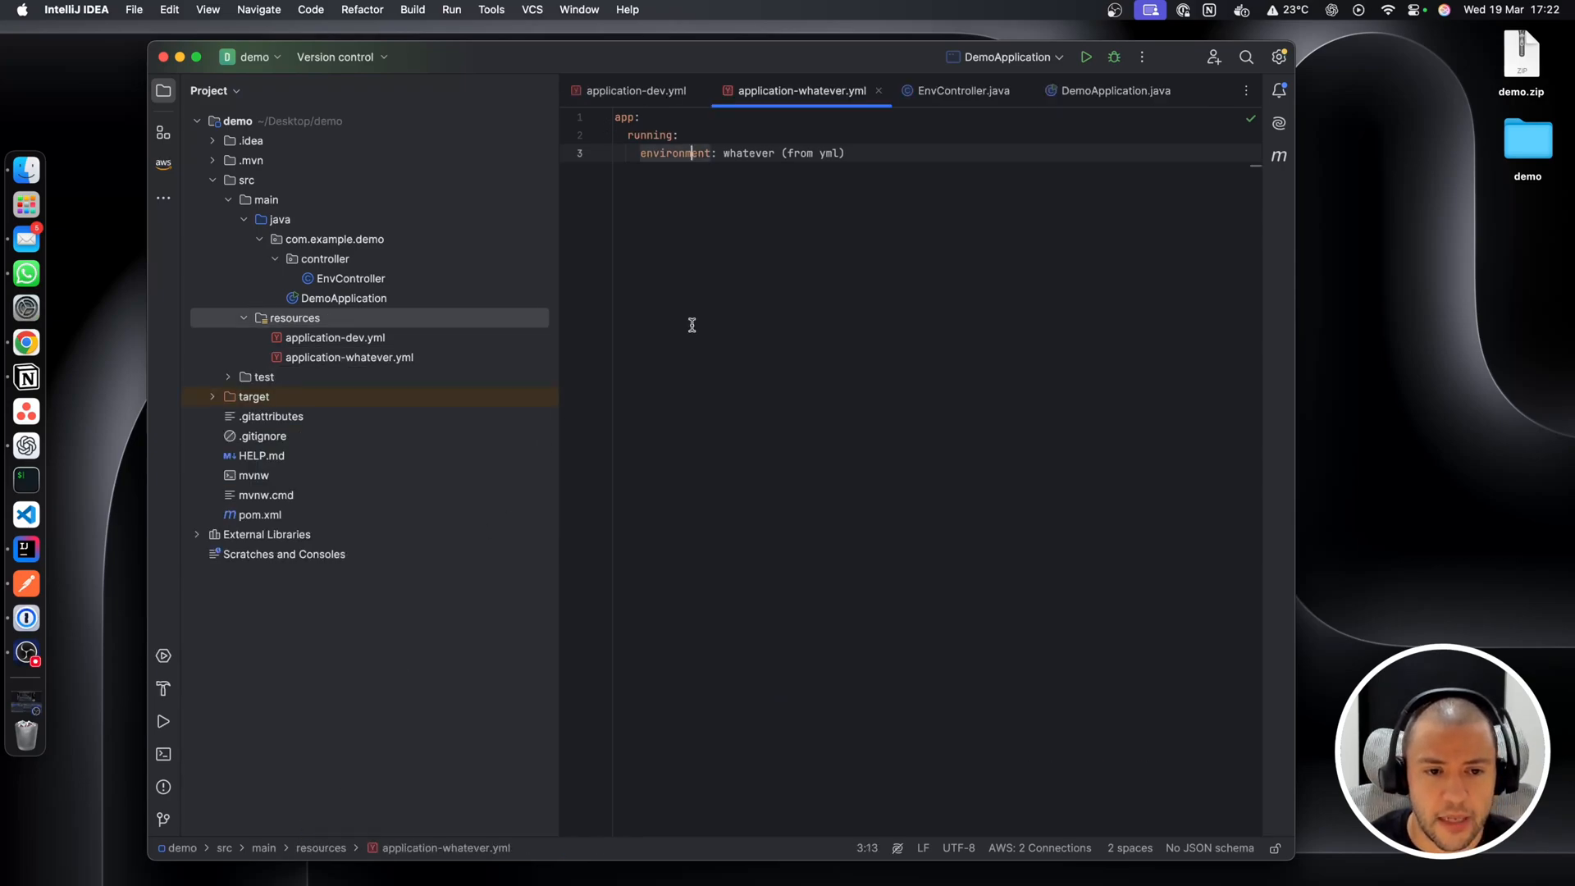
# Confirm SPRING_PROFILES_ACTIVE=whatever in the run configuration and start DemoApplication.
pyautogui.click(801, 153)
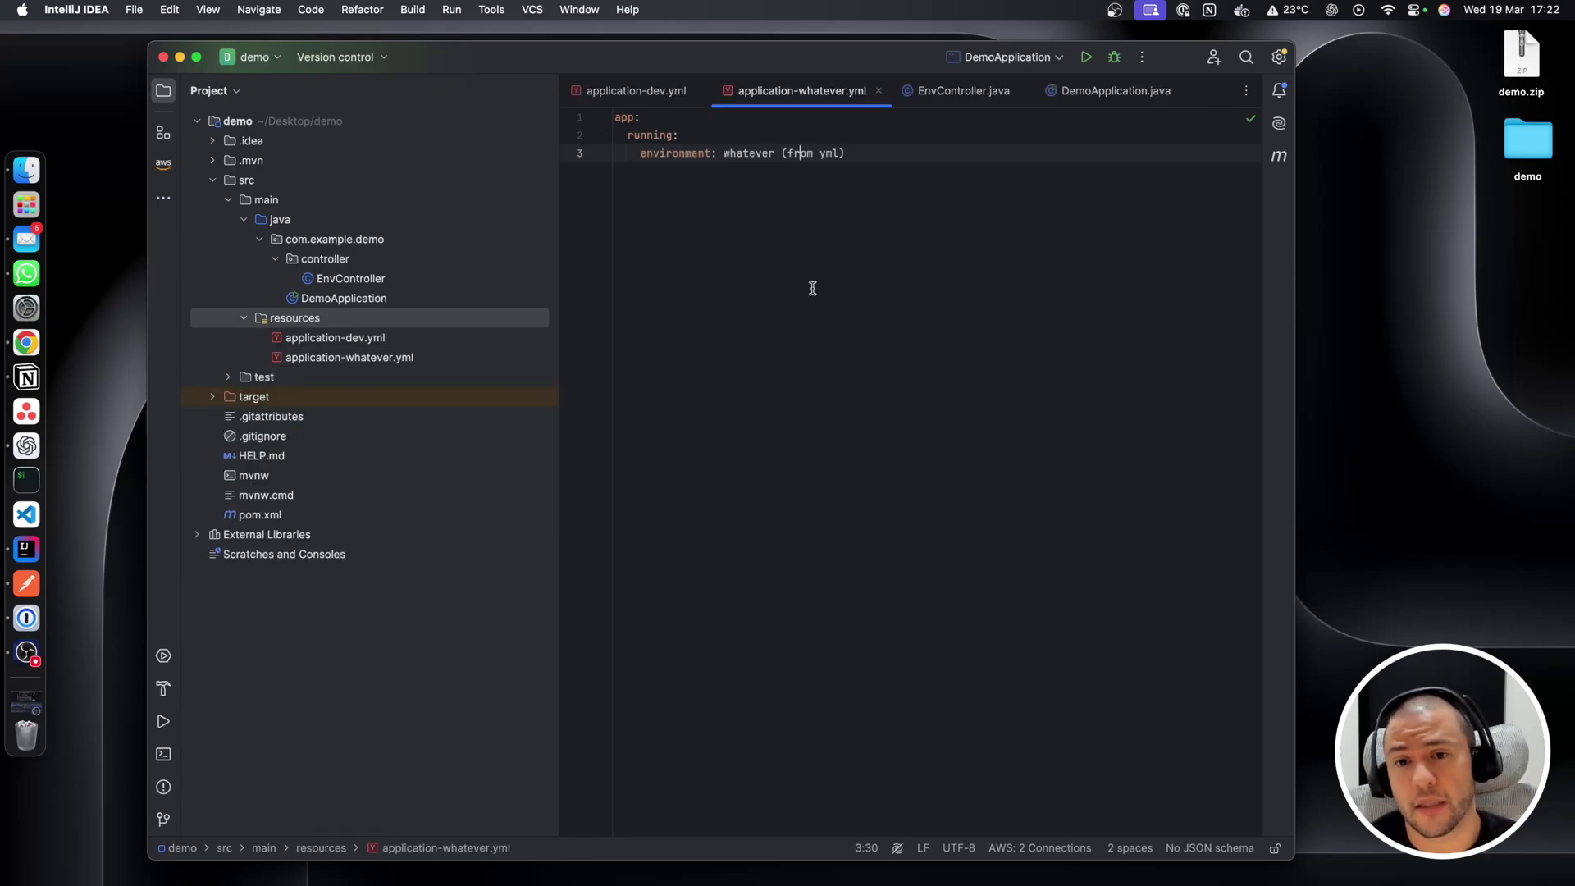
pyautogui.click(1052, 57)
pyautogui.click(1058, 151)
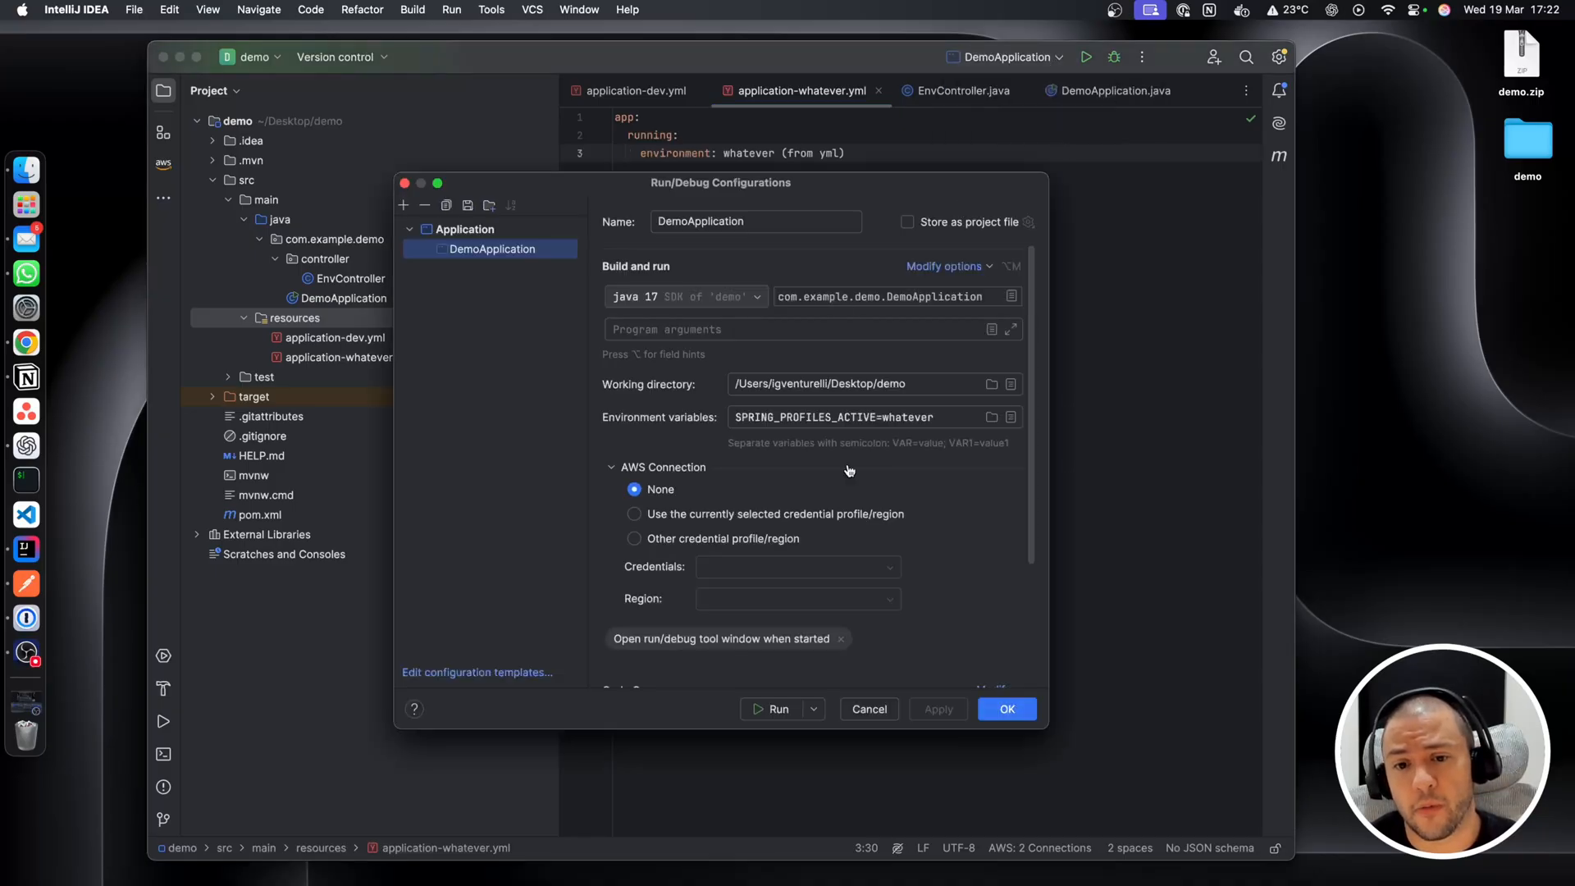
pyautogui.press('Escape')
pyautogui.hotkey('ctrl', 'r')
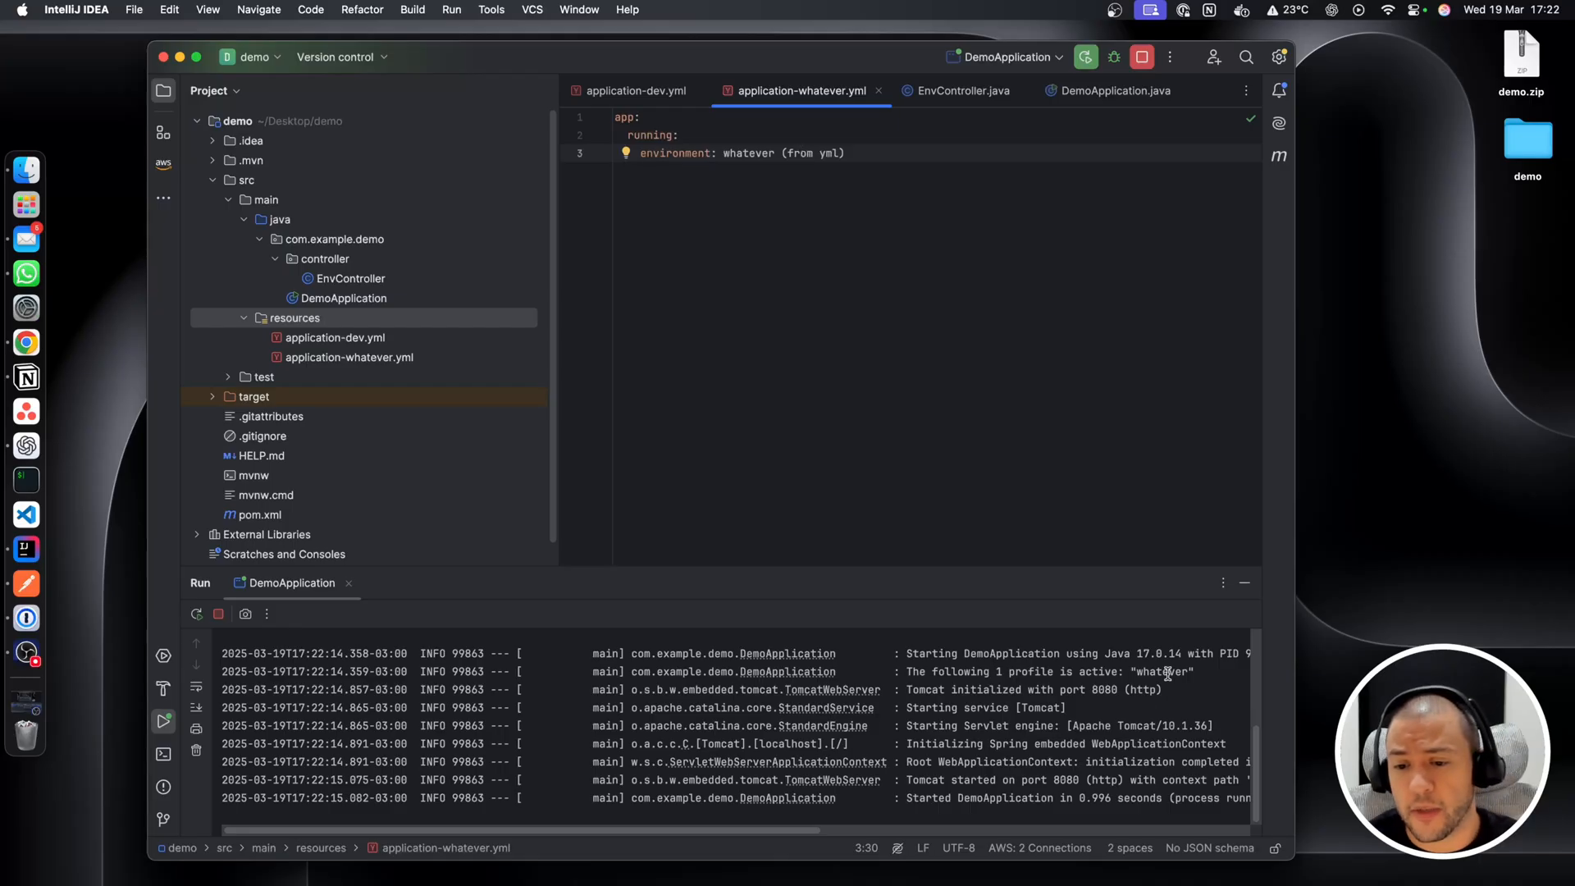
# Send GET localhost:8080/envs/running in Postman and highlight the "whatever (from yml)" response.
pyautogui.click(26, 583)
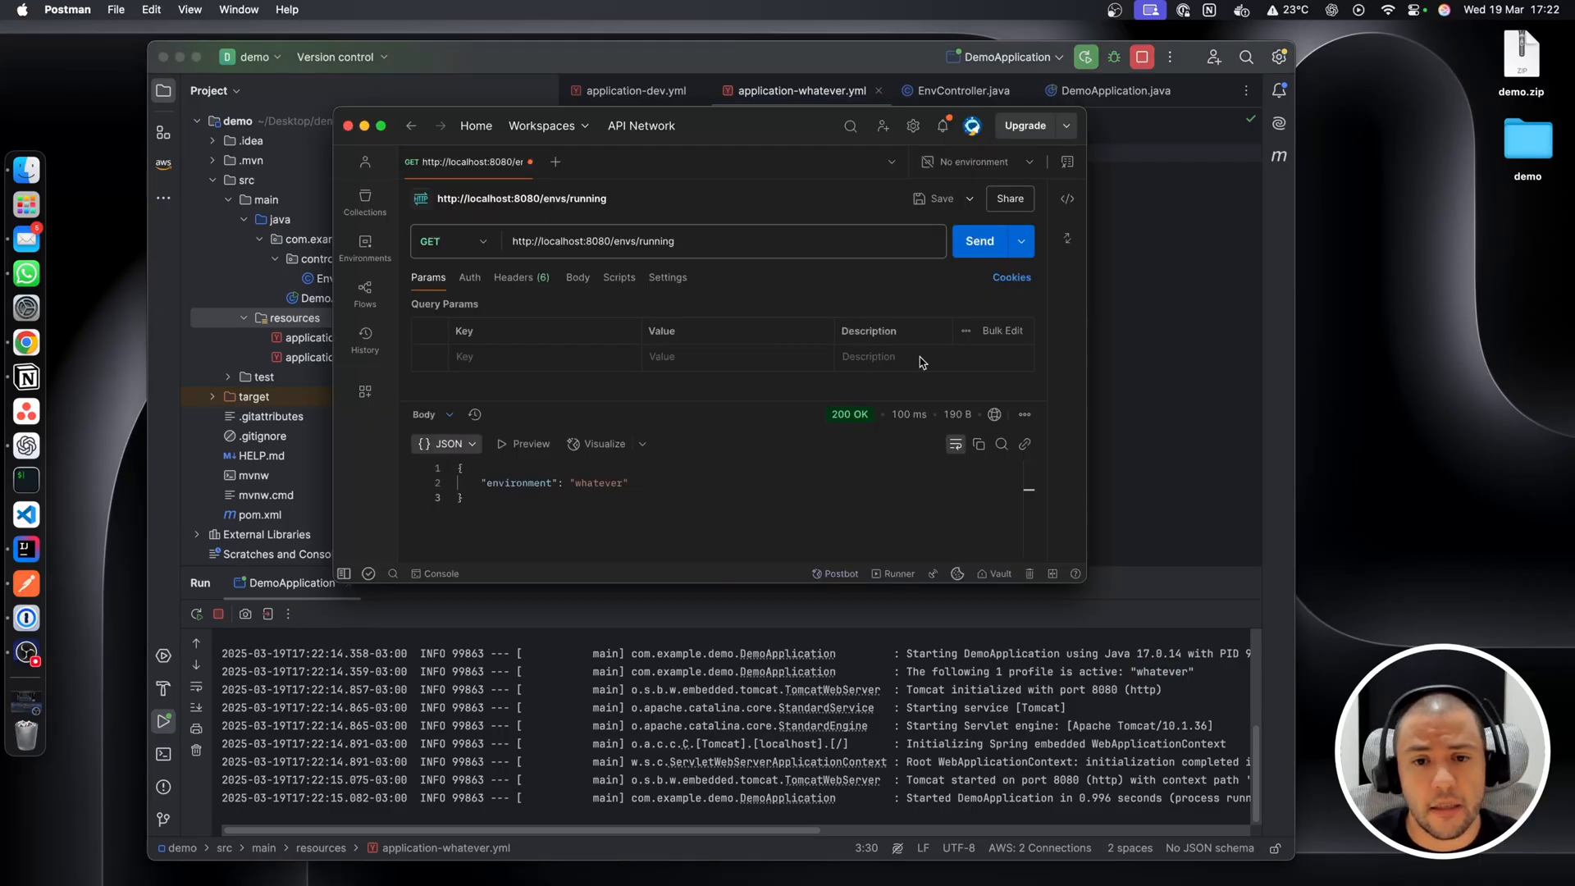
pyautogui.click(982, 243)
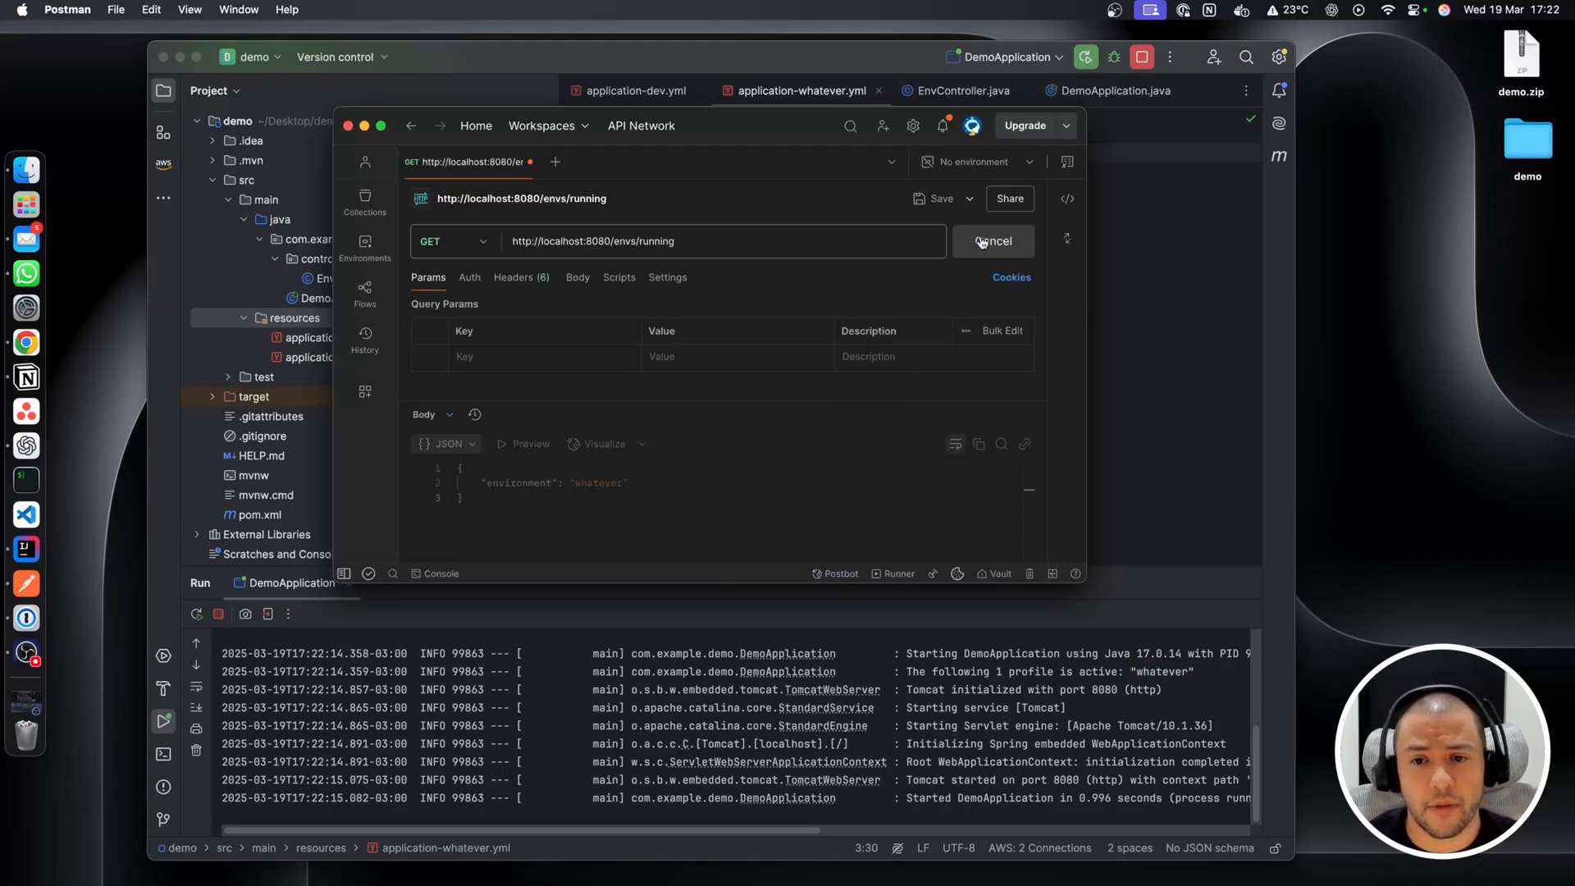
pyautogui.moveTo(674, 483); pyautogui.dragTo(606, 483)
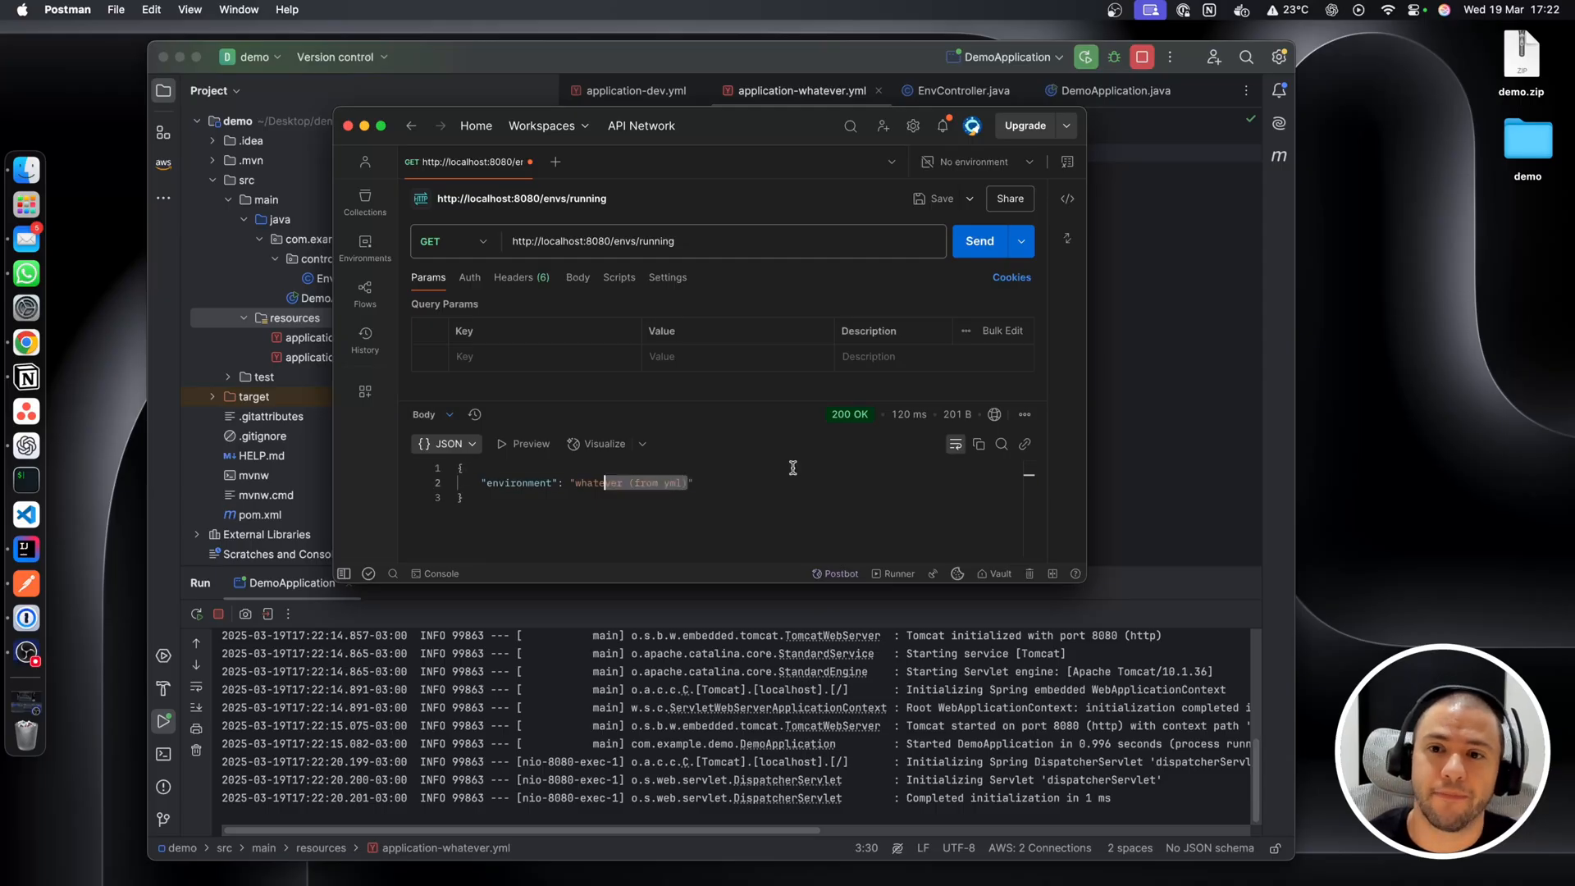
pyautogui.click(1235, 335)
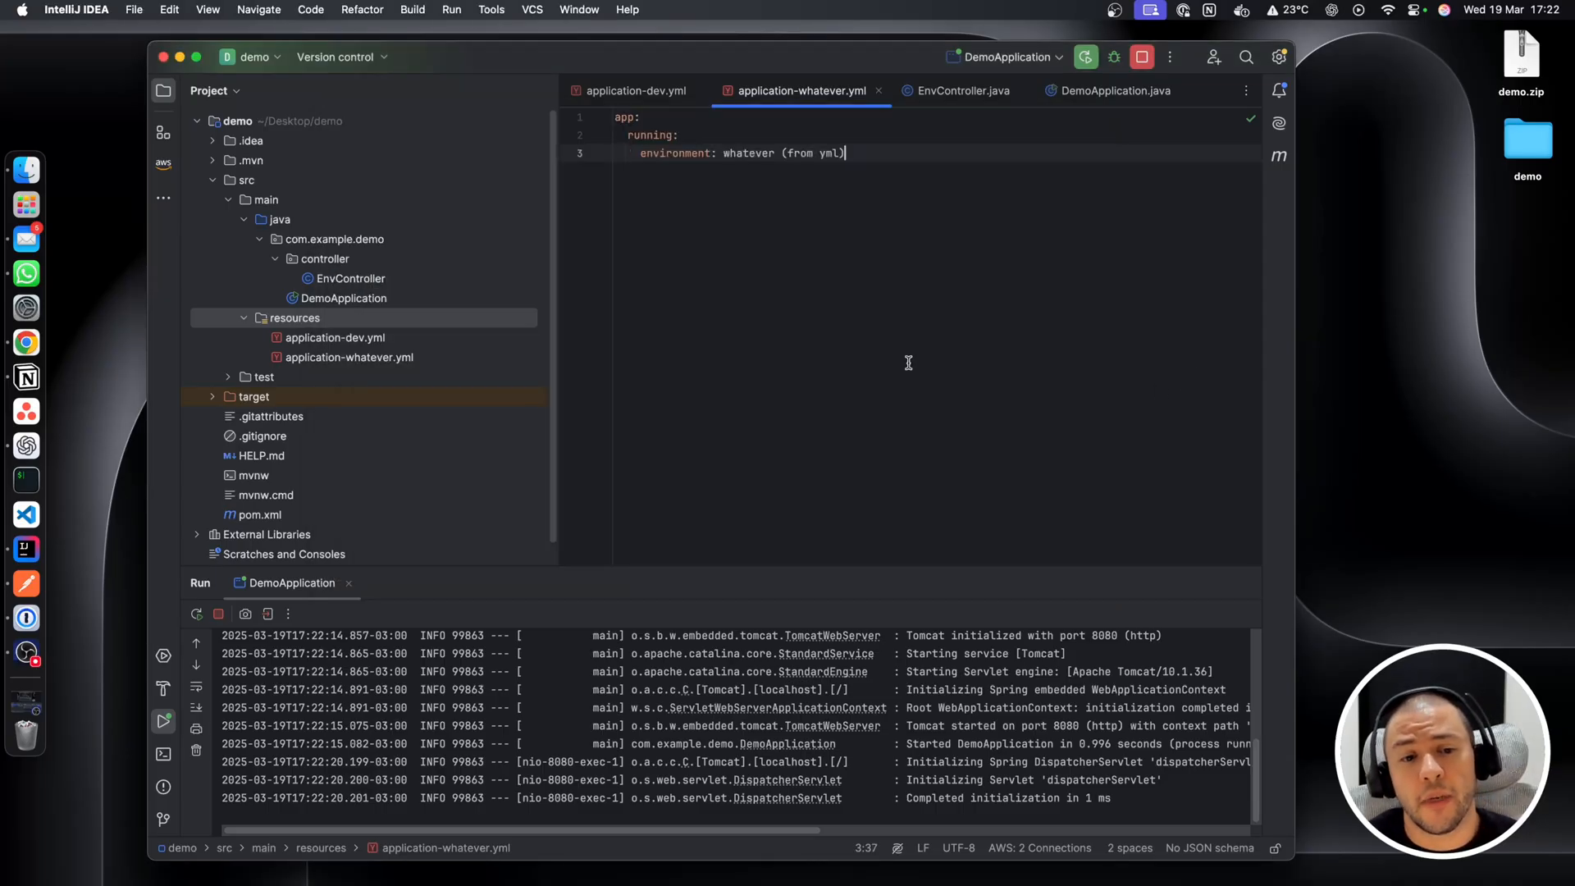
# Stop DemoApplication and review the contents of application-whatever.yml.
pyautogui.click(1141, 57)
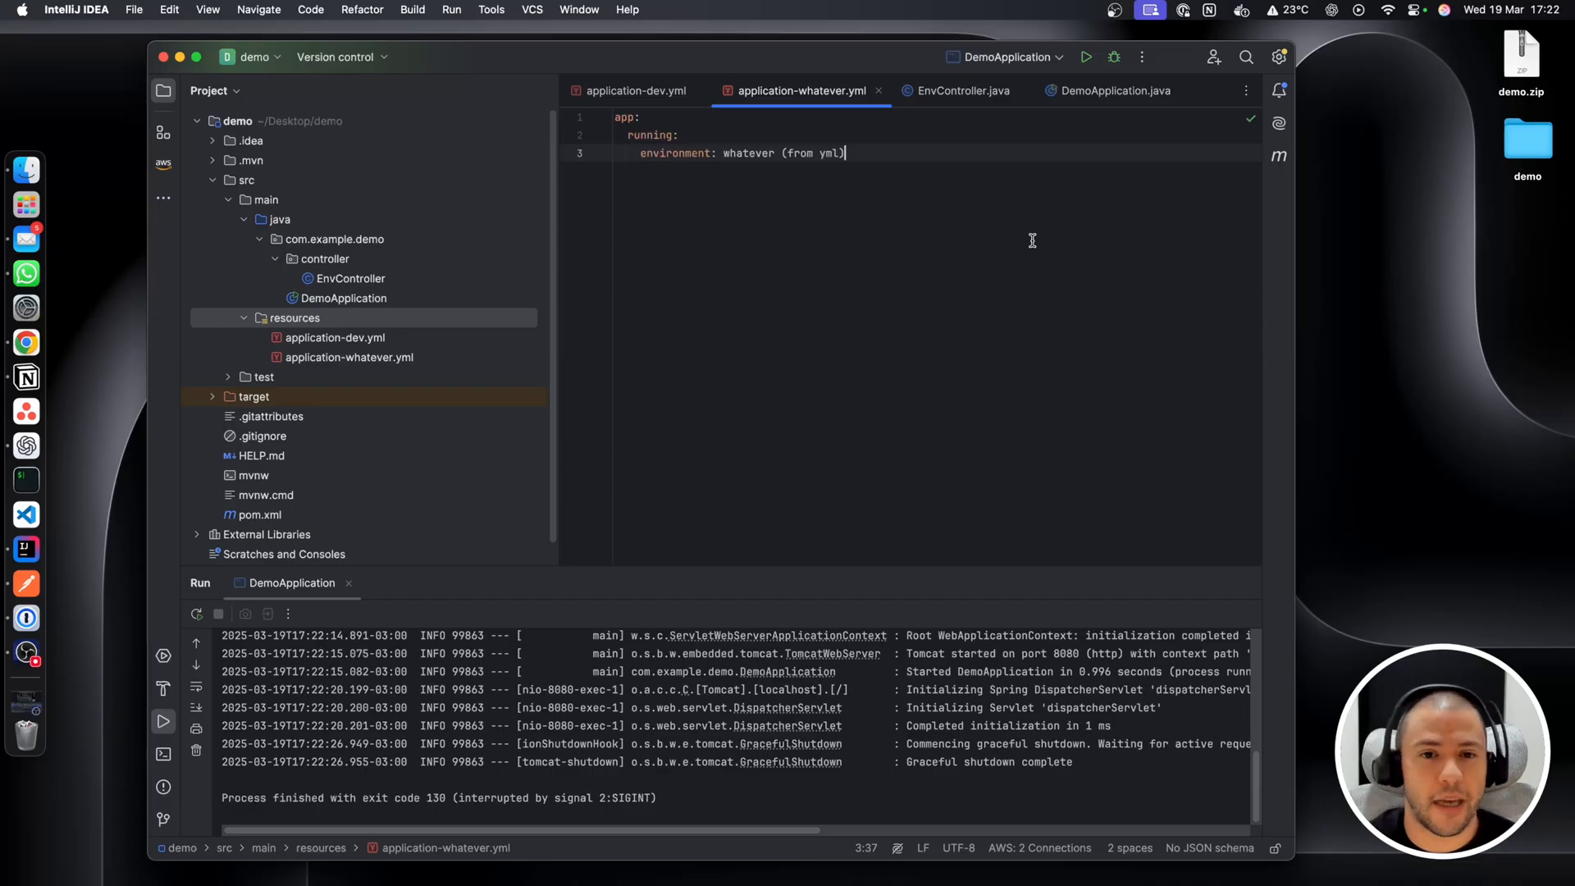
pyautogui.moveTo(782, 153); pyautogui.dragTo(604, 116)
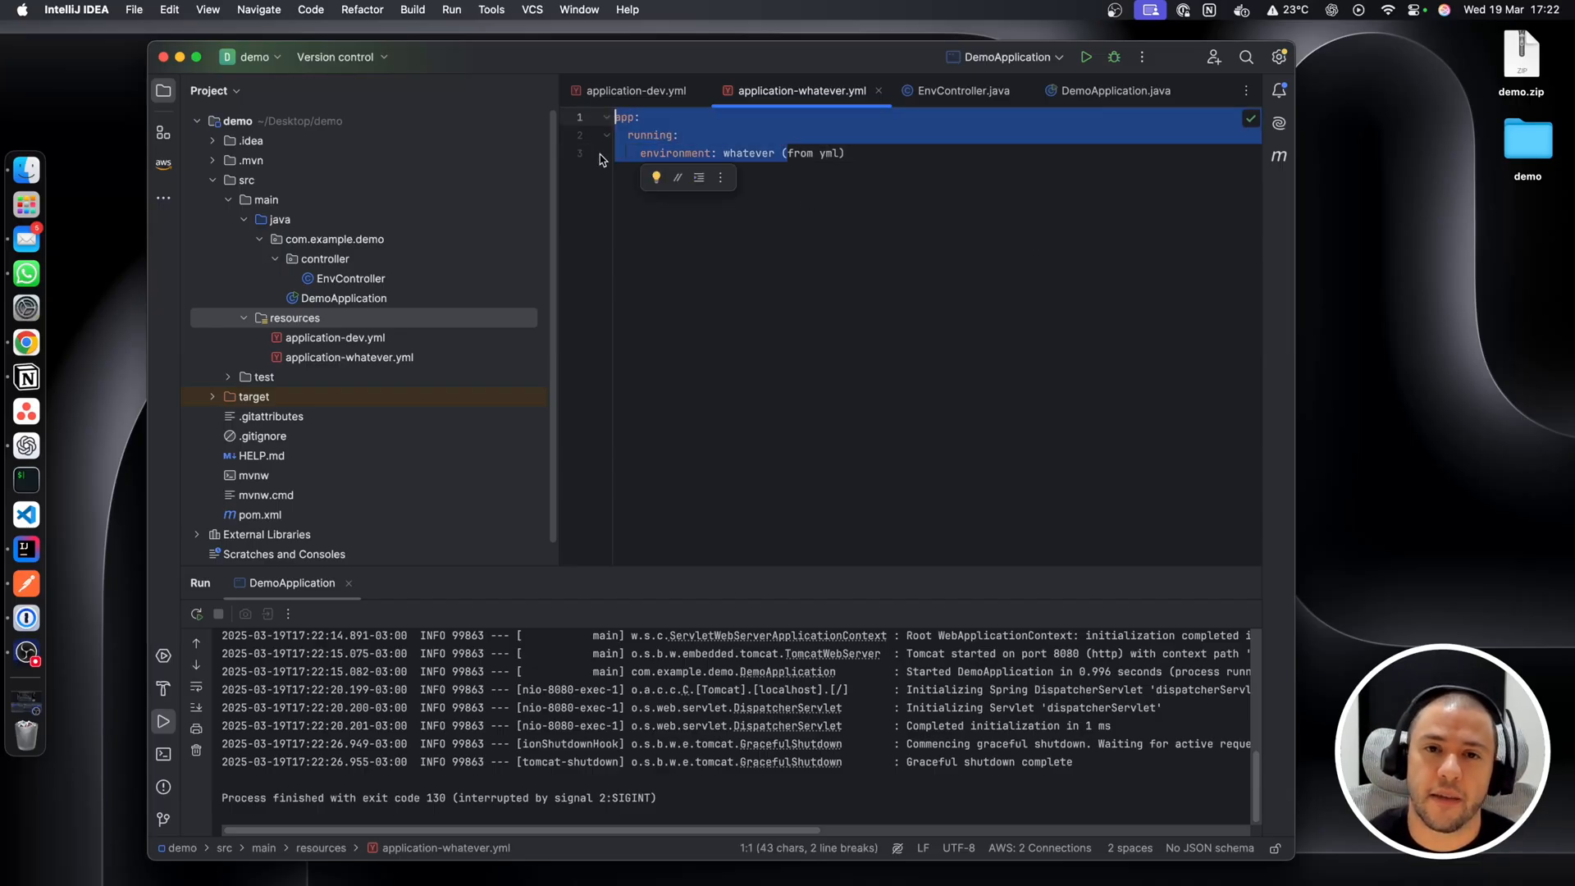
pyautogui.click(748, 205)
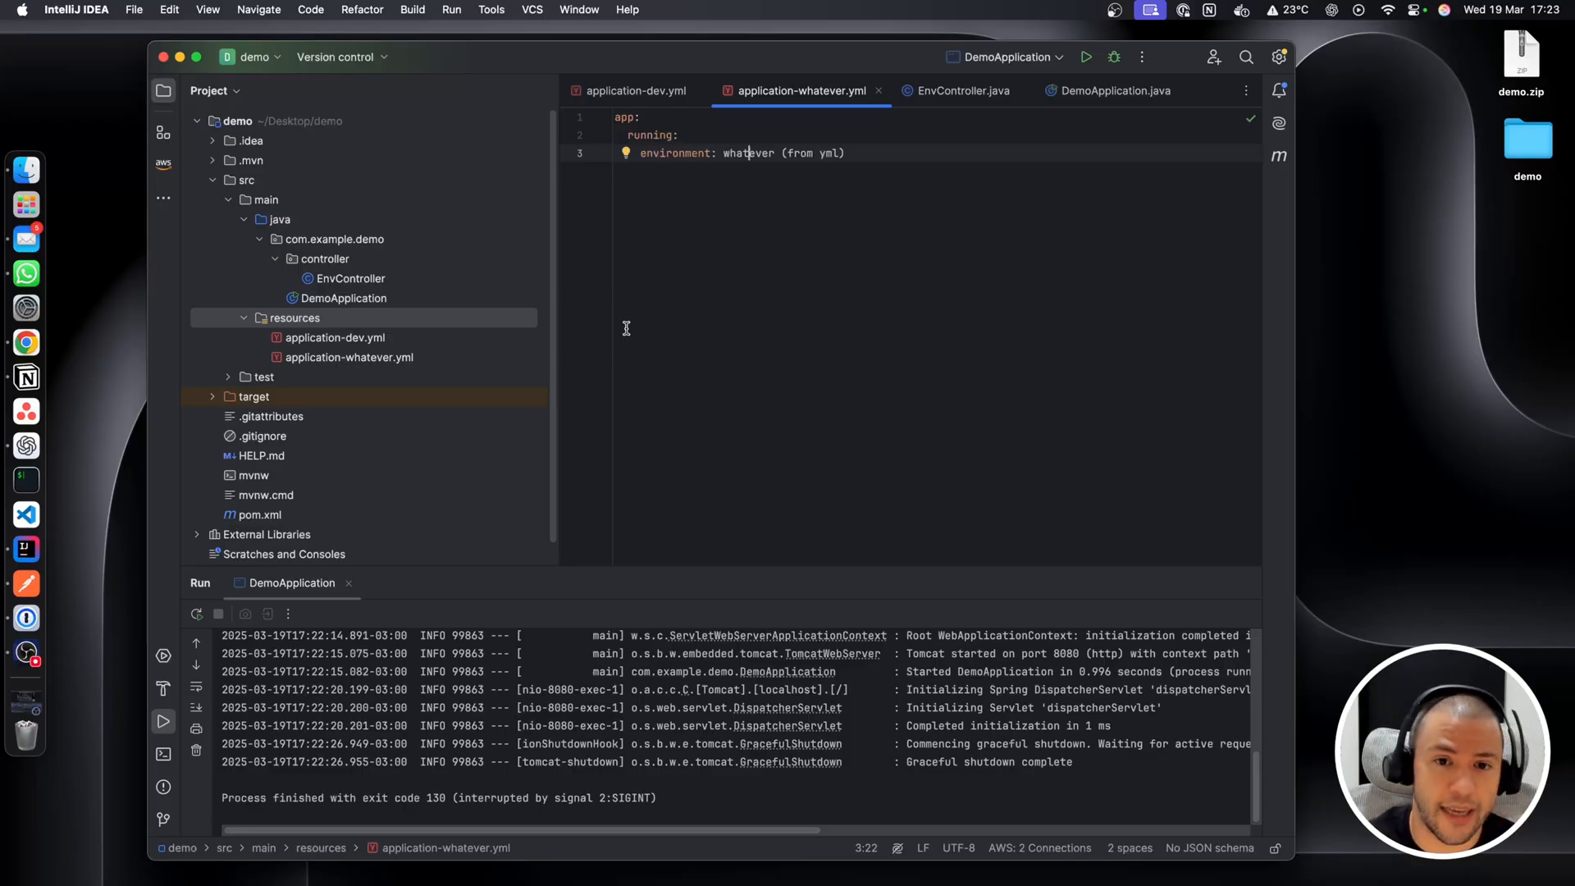
# Create an empty application.yml in resources and select the spring profiles active dev snippet in the browser article.
pyautogui.click(451, 320)
pyautogui.hotkey('ctrl', 'n')
pyautogui.press('Return')
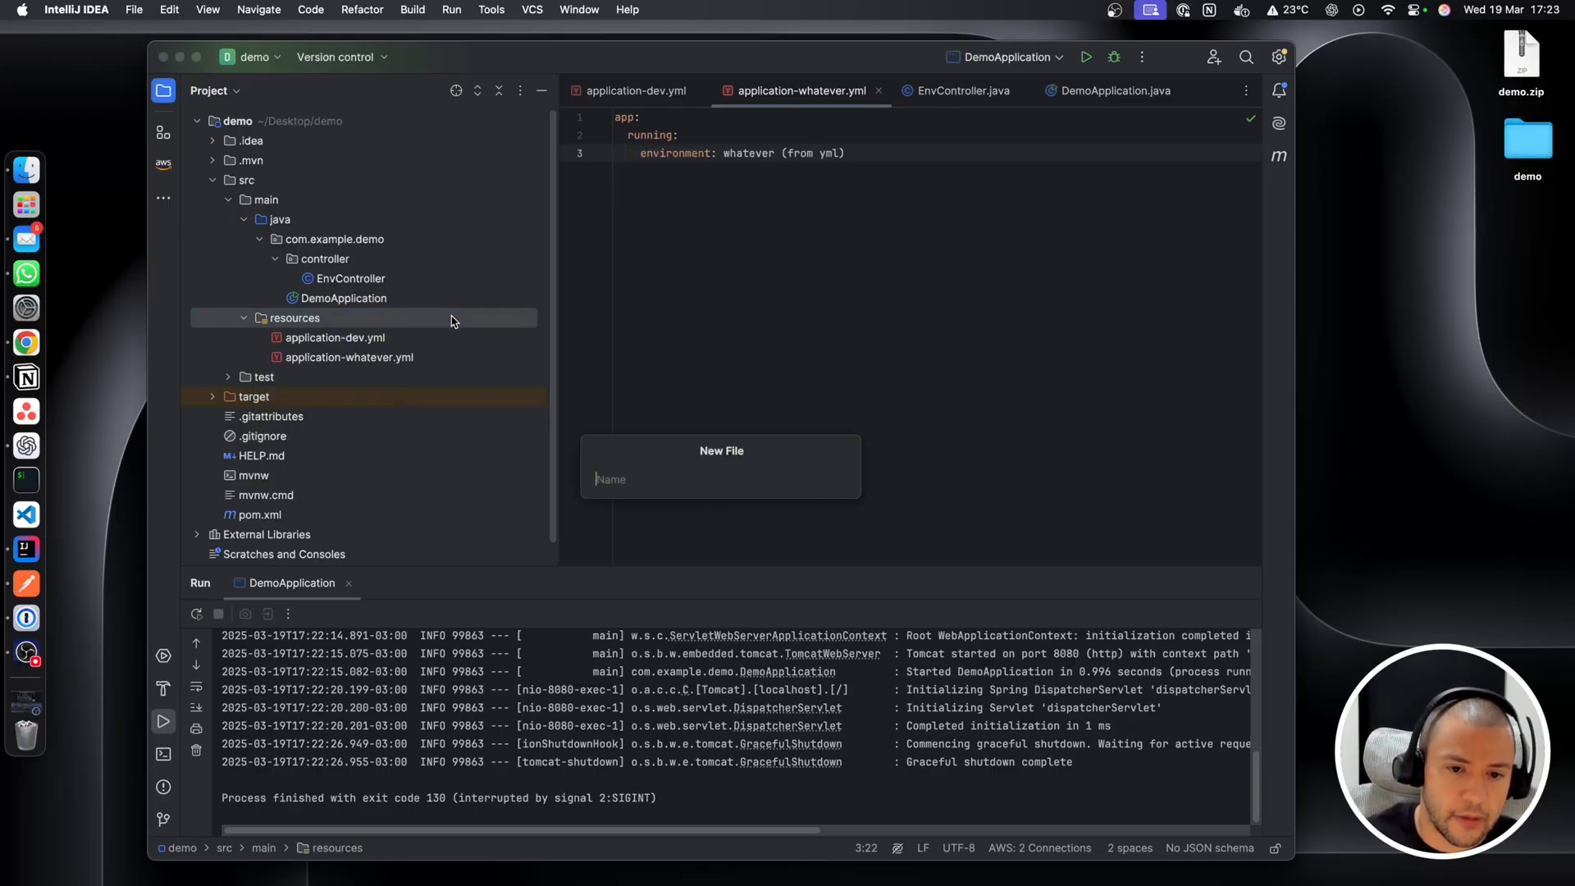
pyautogui.write('application')
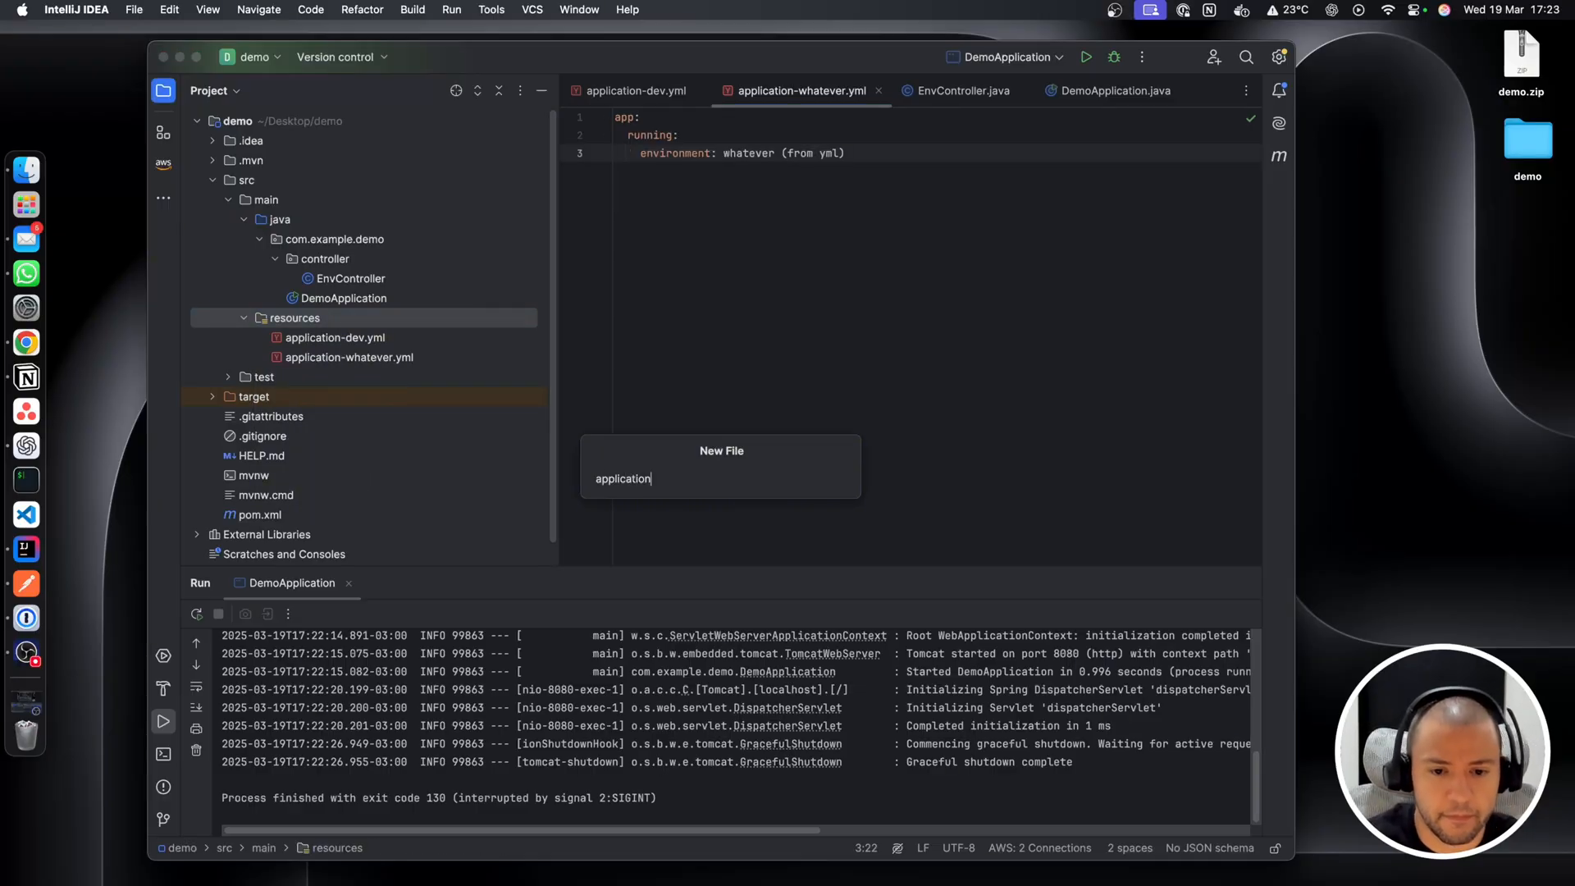
pyautogui.write('.yml')
pyautogui.press('Return')
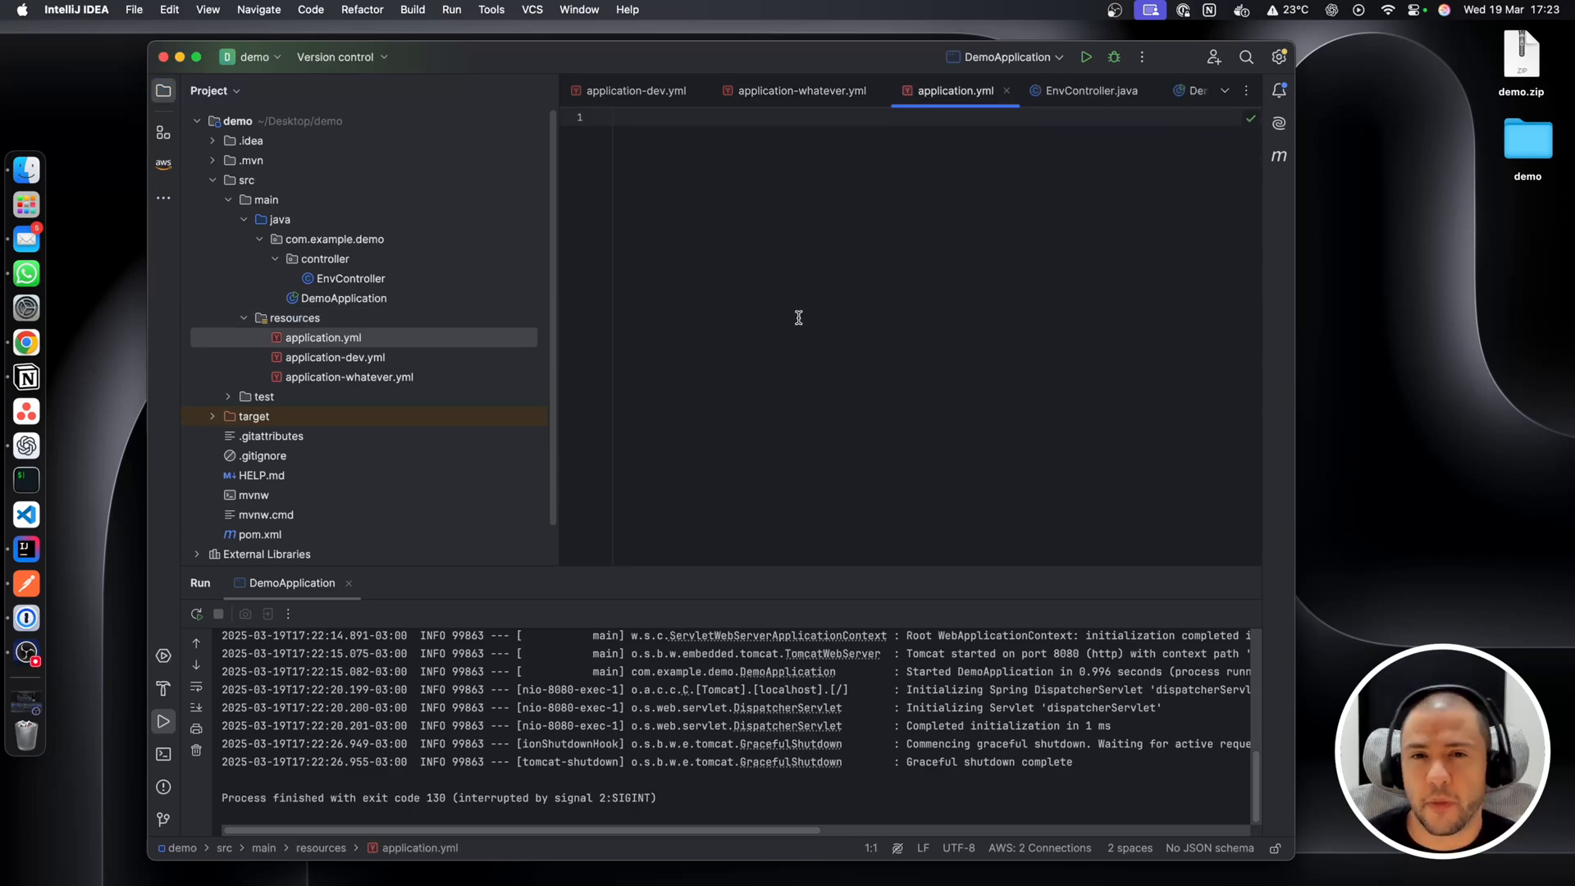
pyautogui.press('super+Tab')
pyautogui.scroll(-3, 758, 388)
pyautogui.scroll(-5, 756, 388)
pyautogui.scroll(-2, 756, 388)
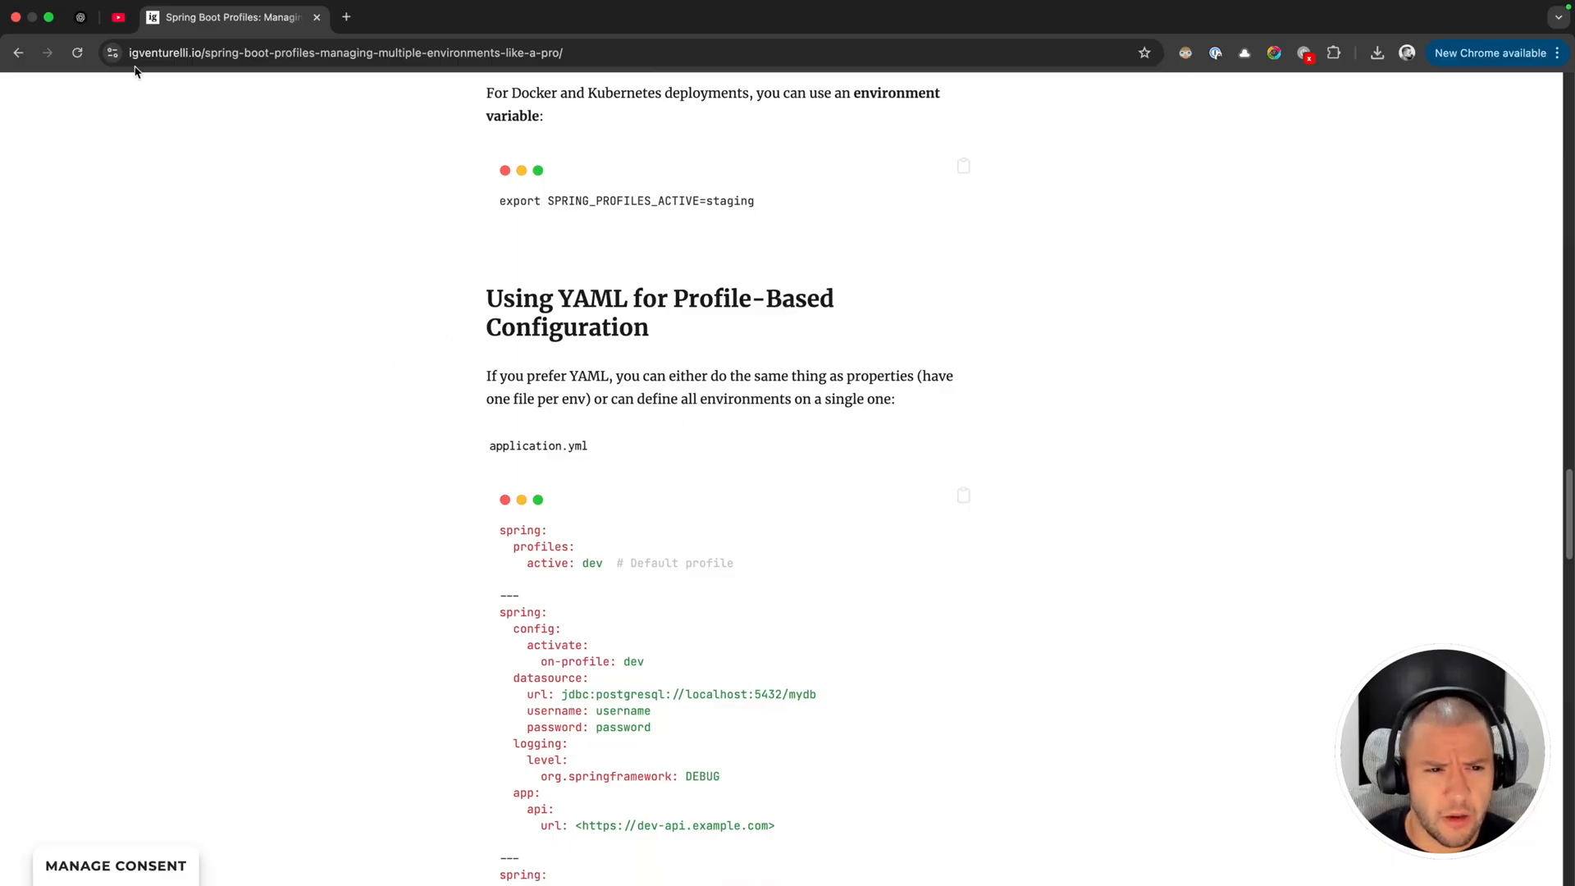
pyautogui.moveTo(733, 677)
pyautogui.moveTo(605, 565); pyautogui.dragTo(497, 529)
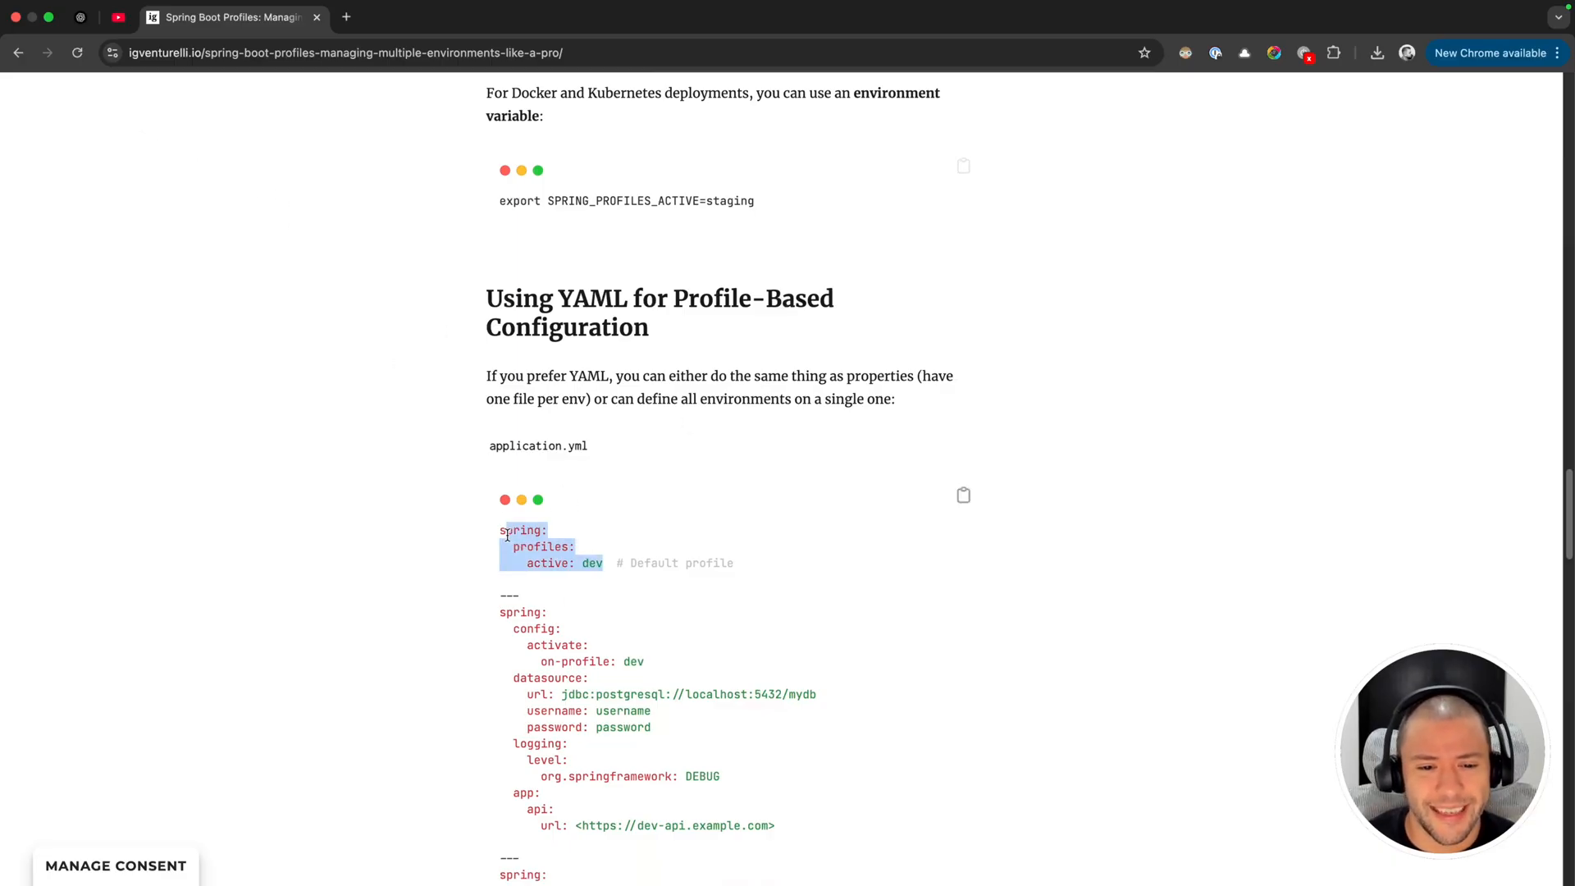
# Paste the article's spring.profiles.active: dev snippet into application.yml.
pyautogui.press('super+c')
pyautogui.press('super+Tab')
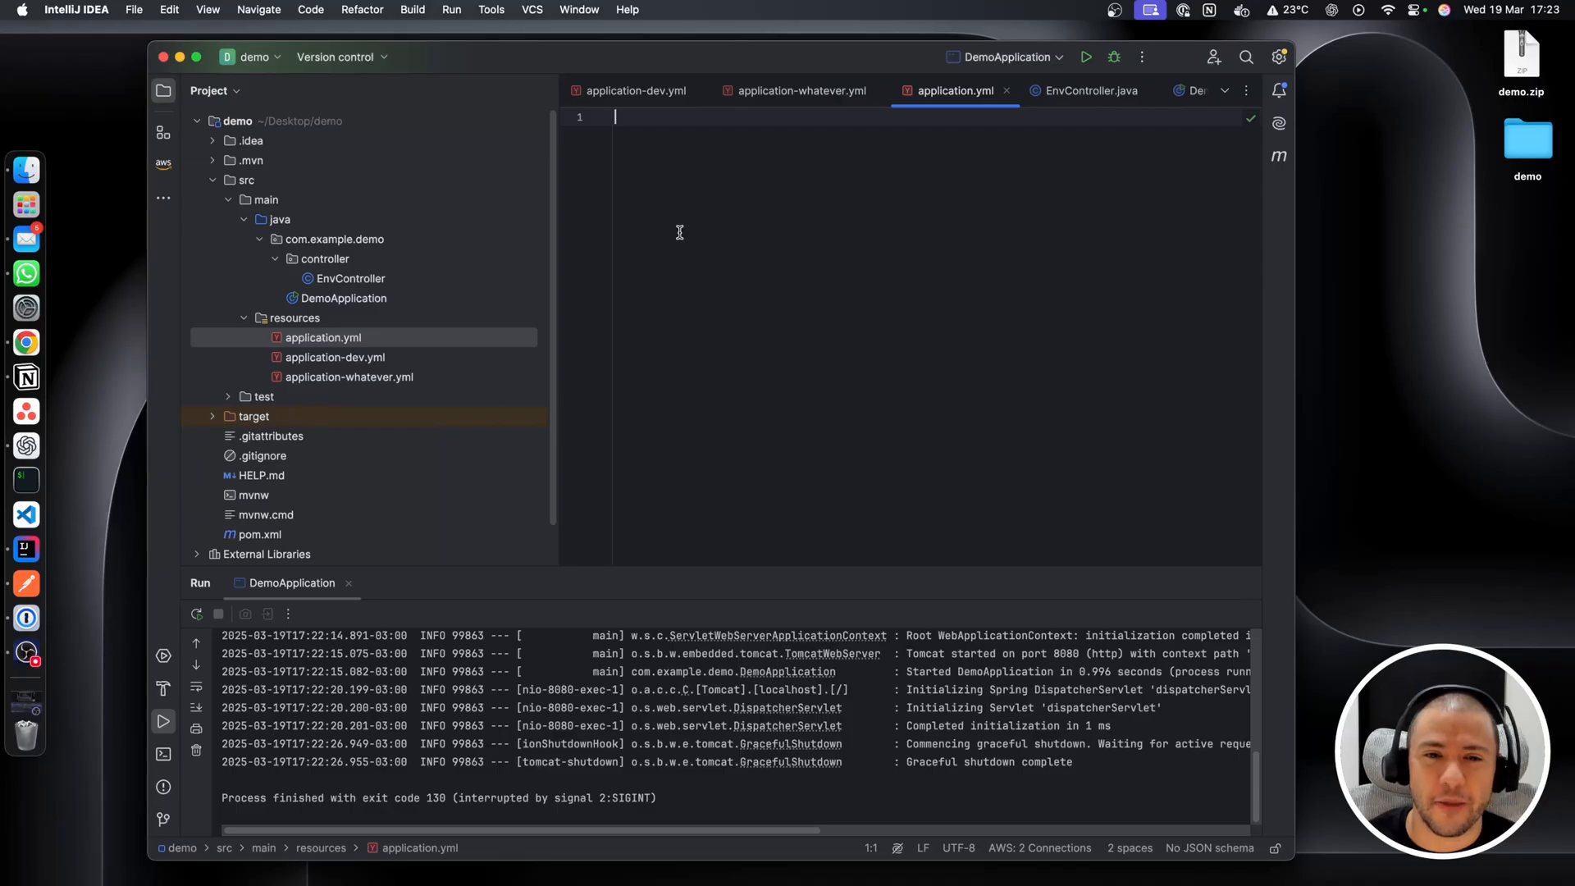
pyautogui.press('super+v')
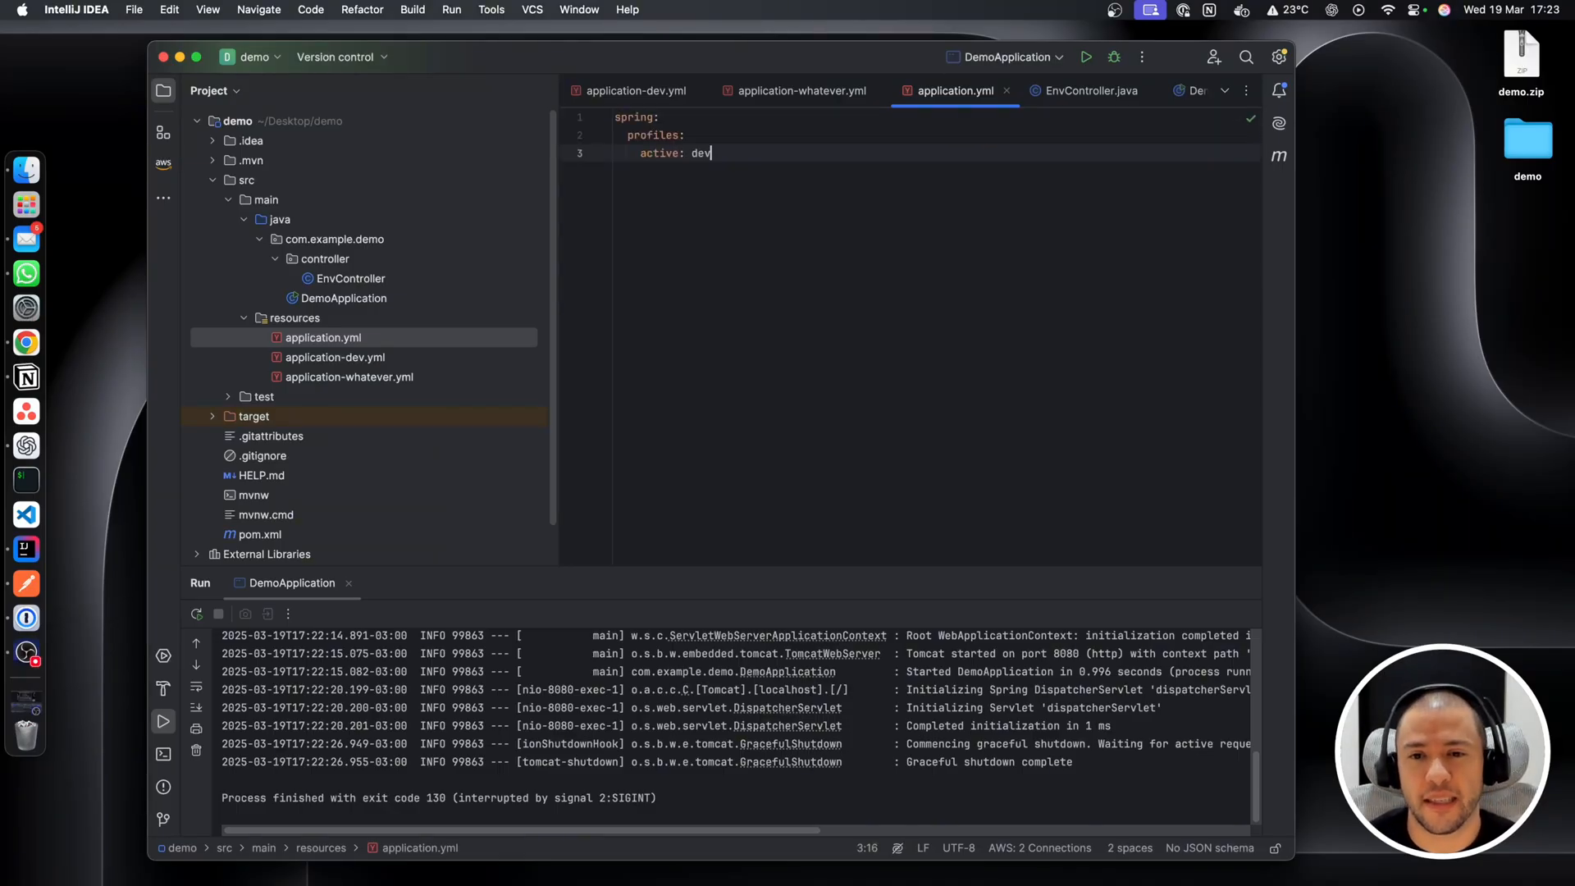
# Point out application.yml and the two profile-specific yml files in the project tree.
pyautogui.click(376, 358)
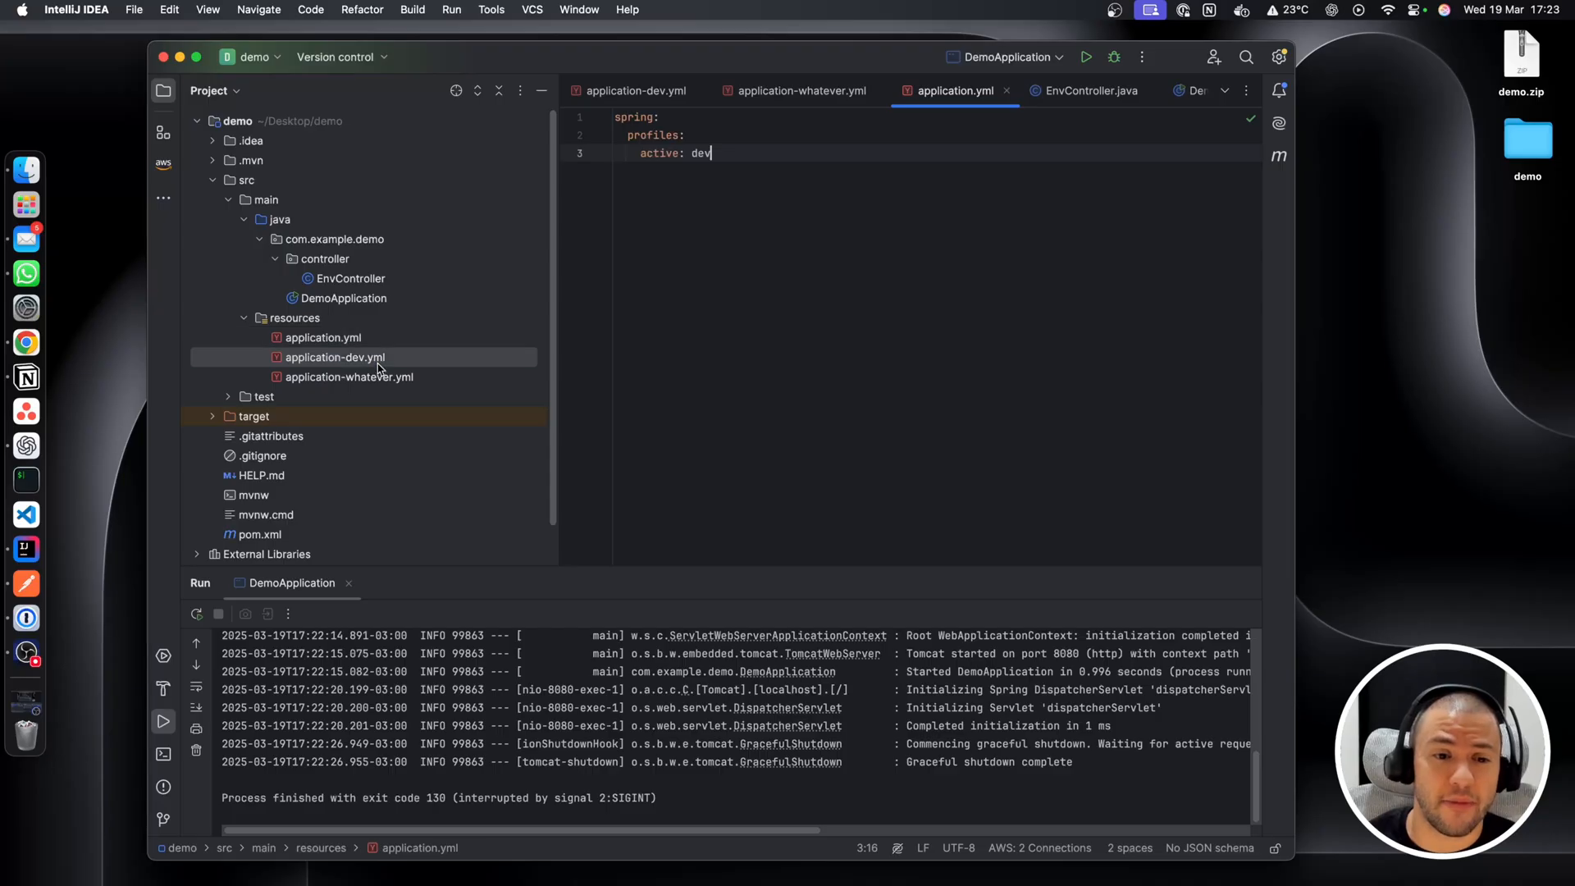
pyautogui.click(382, 358)
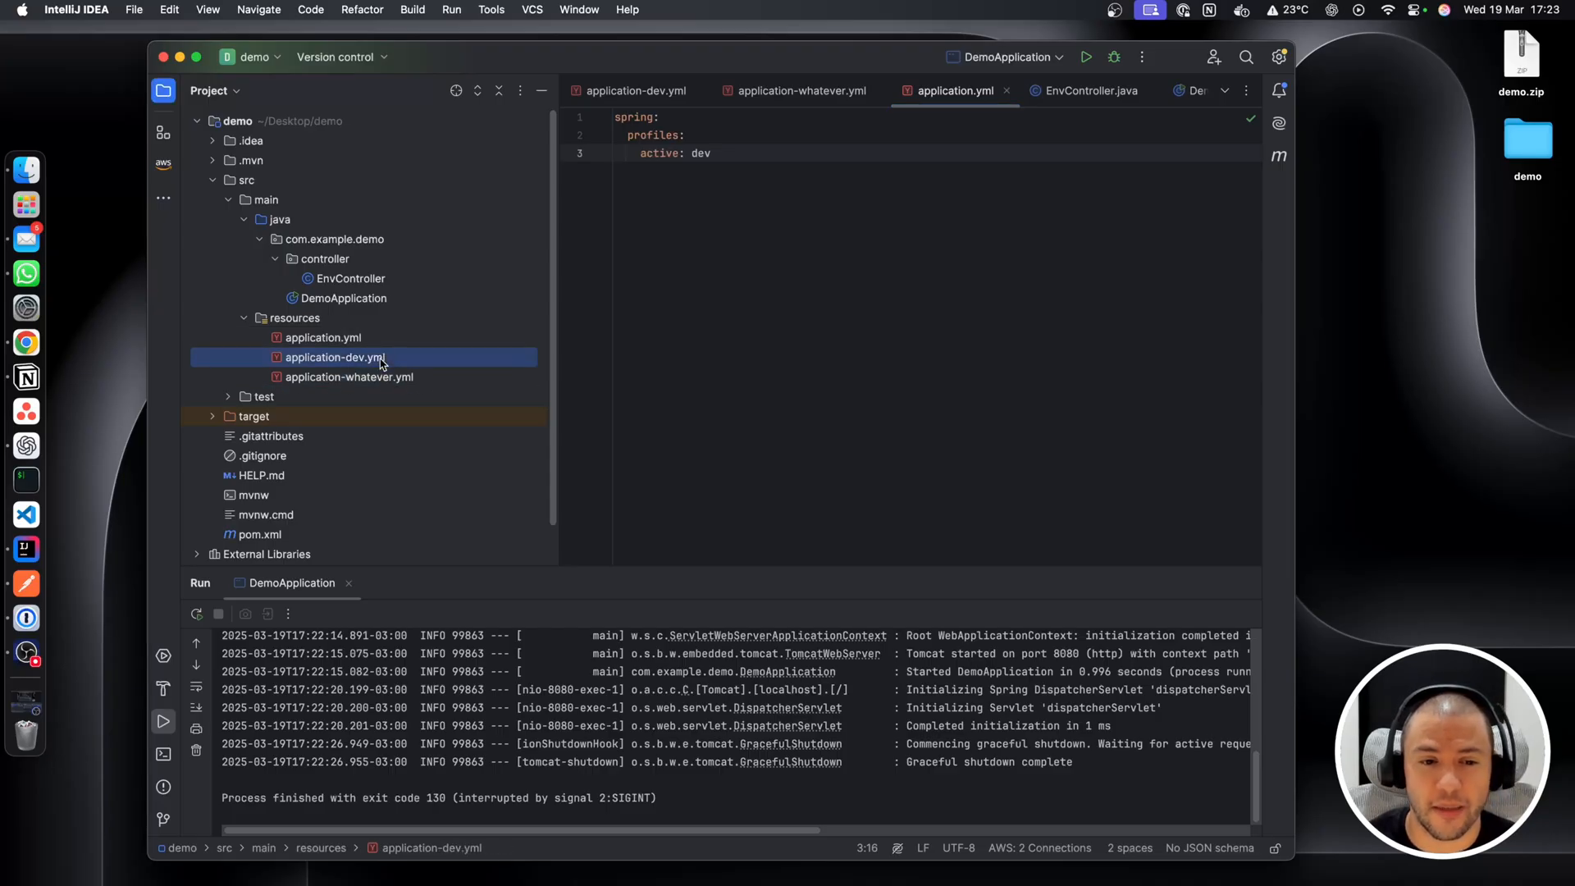
pyautogui.click(358, 338)
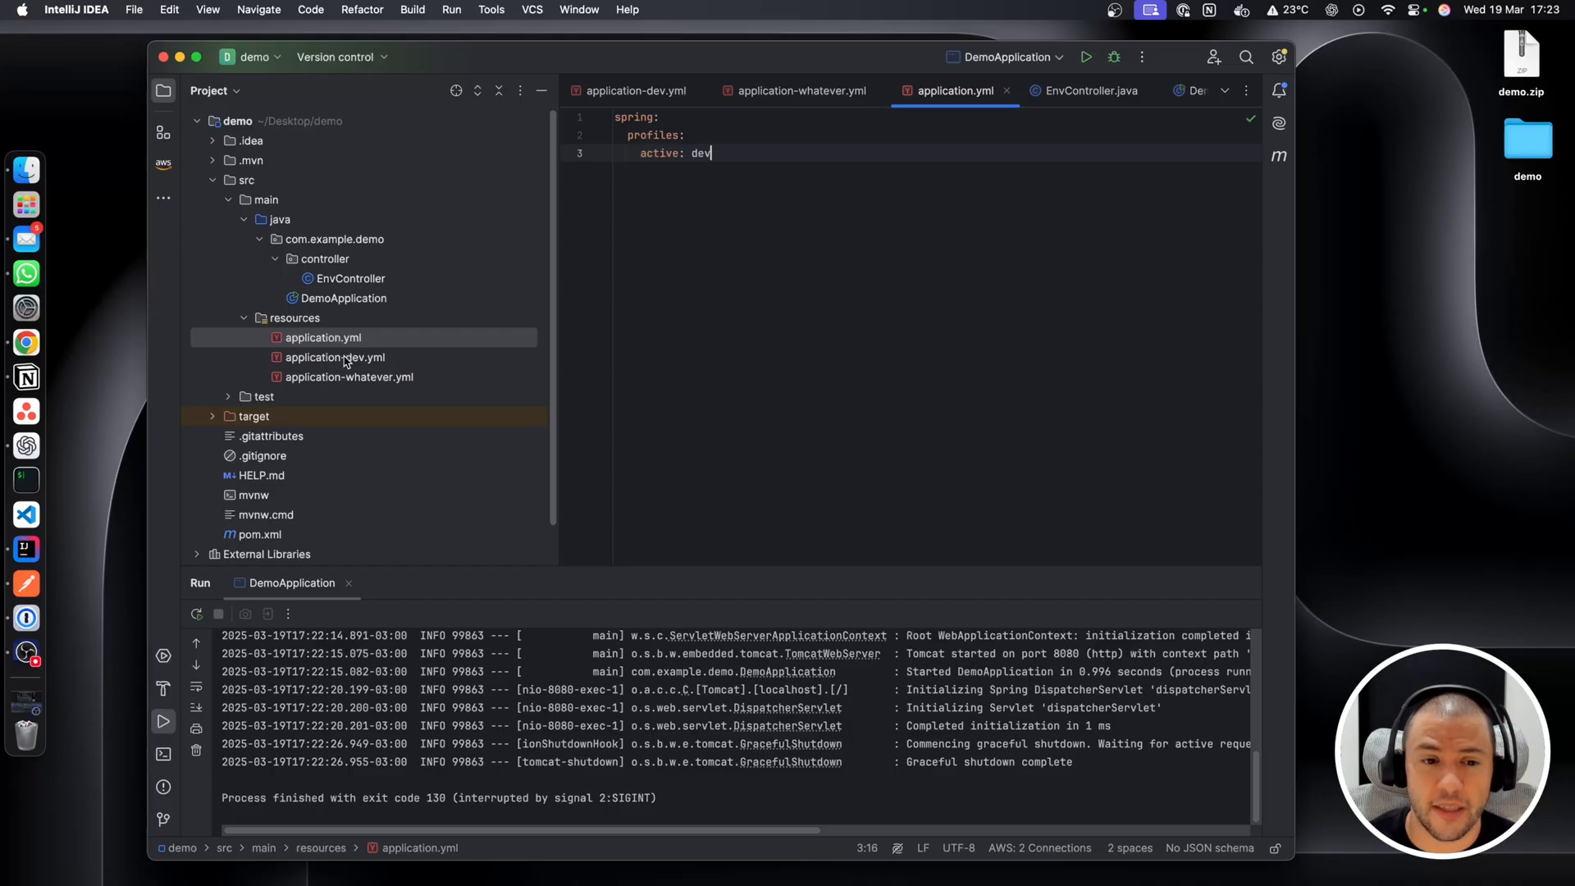
pyautogui.click(353, 361)
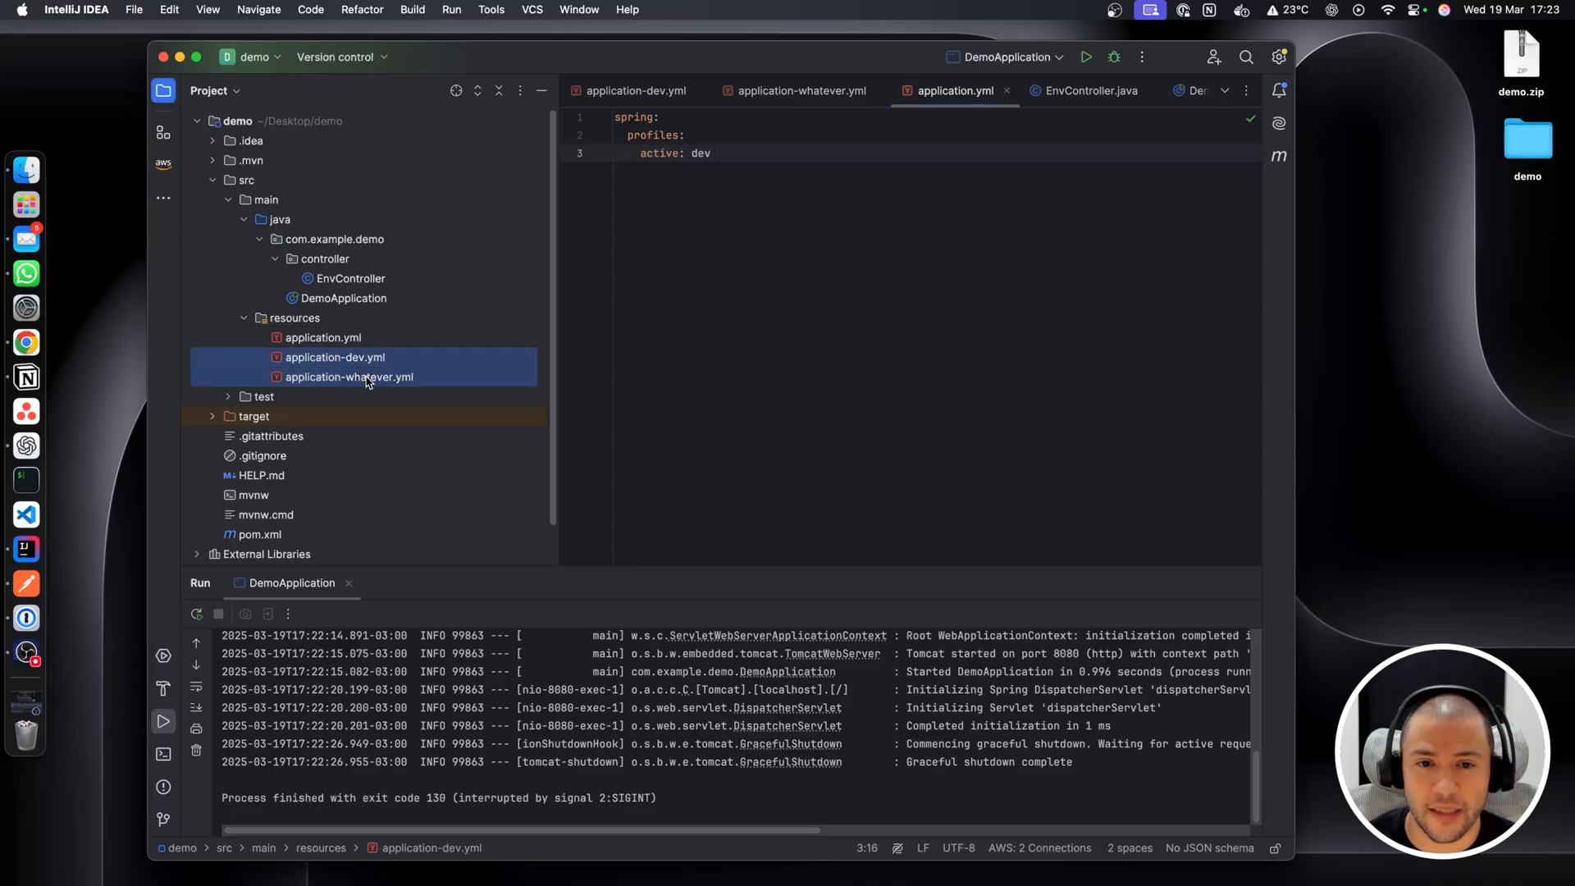
pyautogui.click(664, 345)
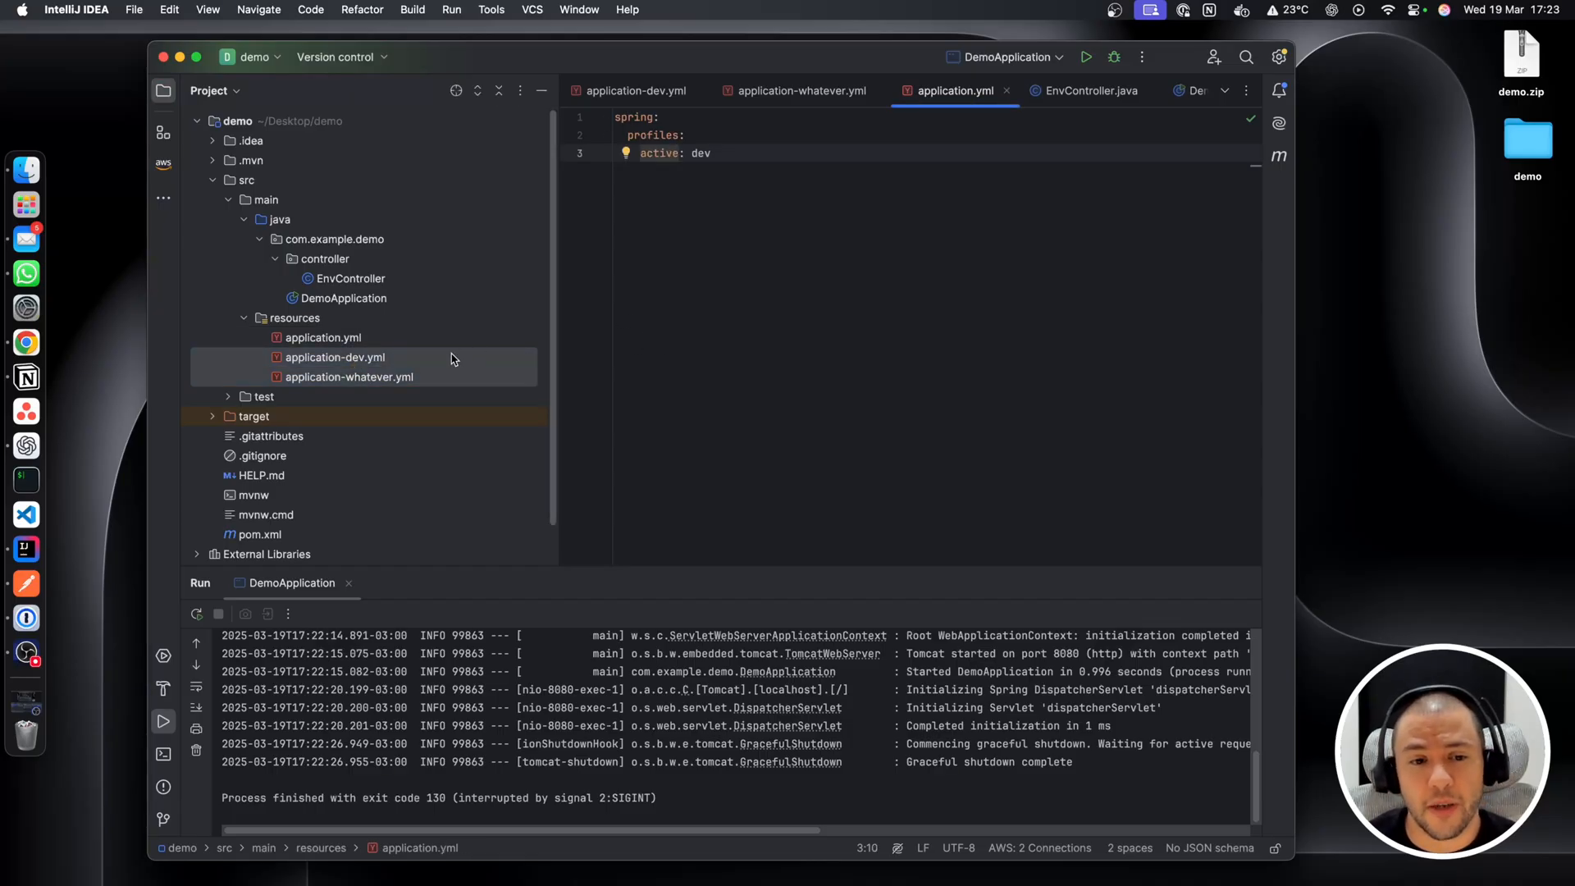
pyautogui.click(424, 341)
pyautogui.click(669, 323)
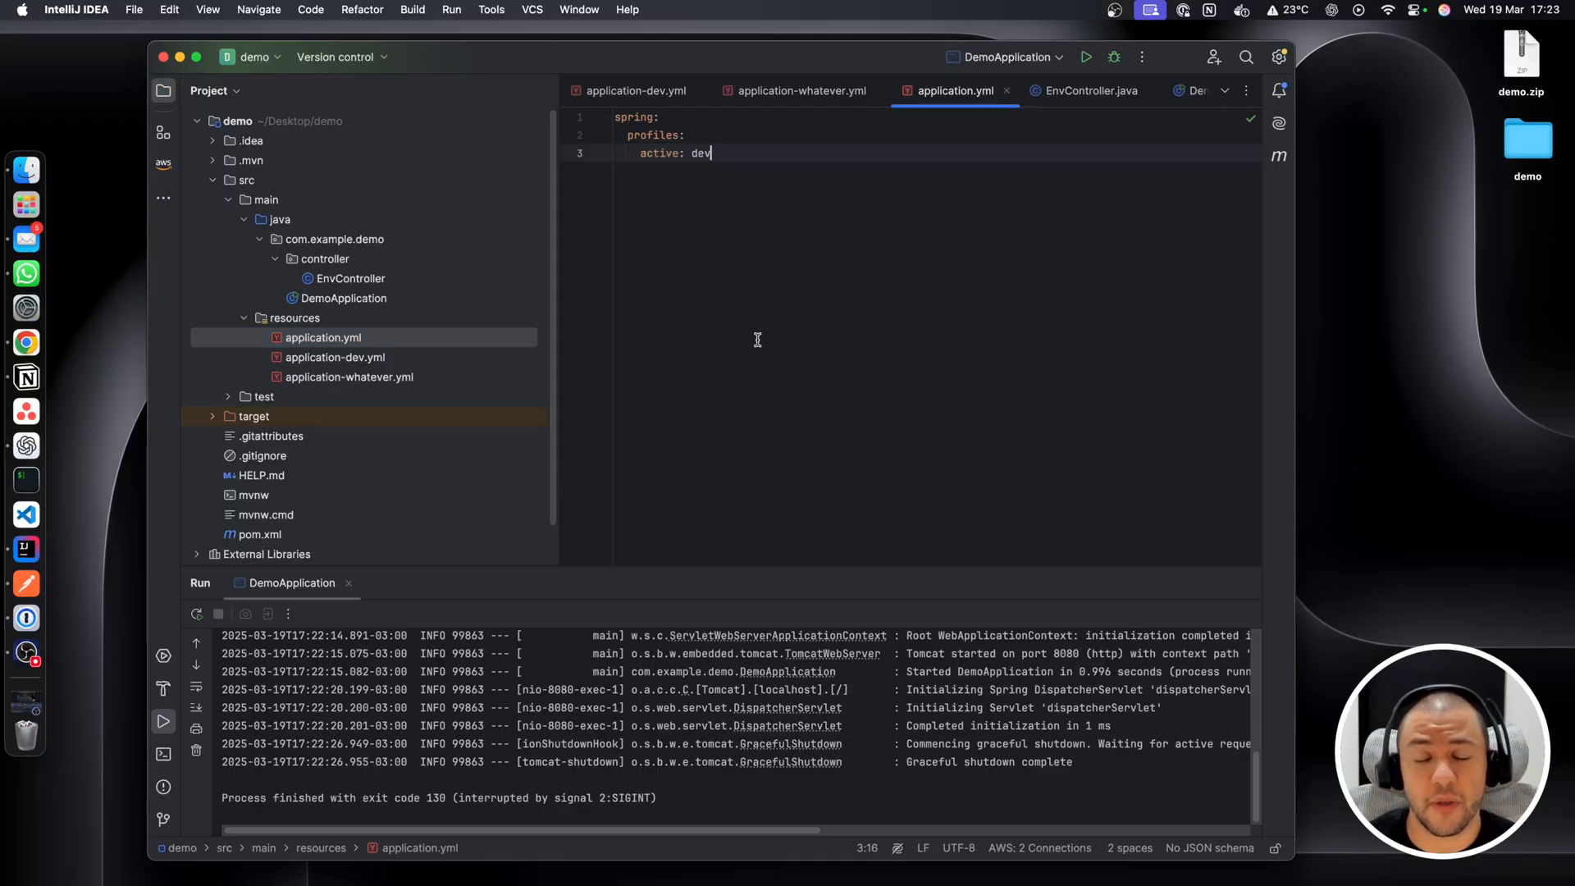
# Select the dev profile block in the Chrome profiles article for copying.
pyautogui.press('super+Tab')
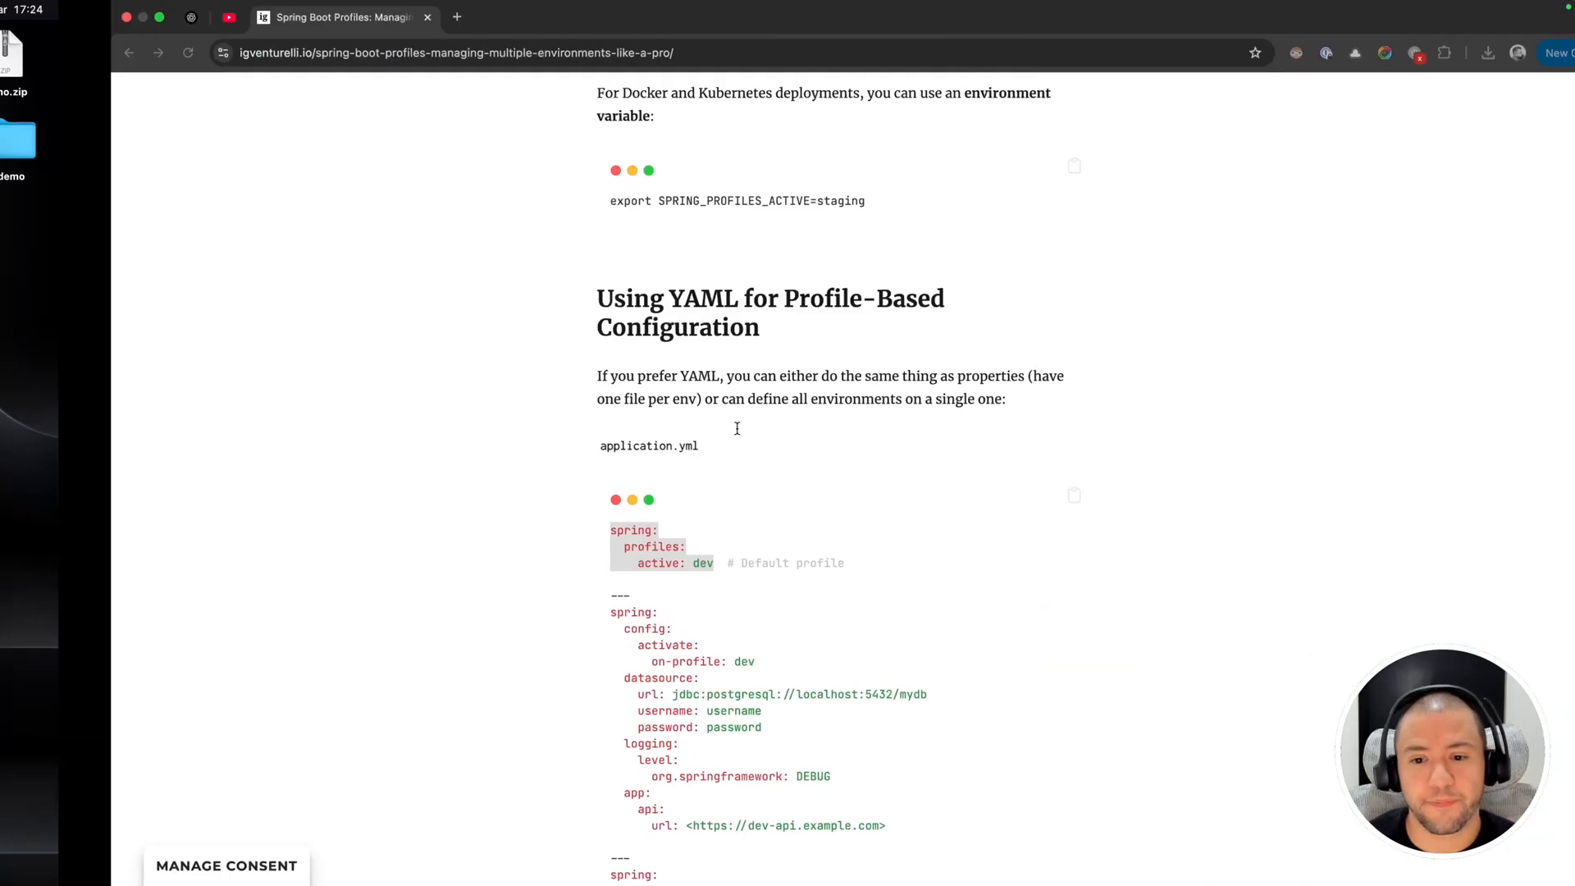
pyautogui.scroll(-2, 623, 635)
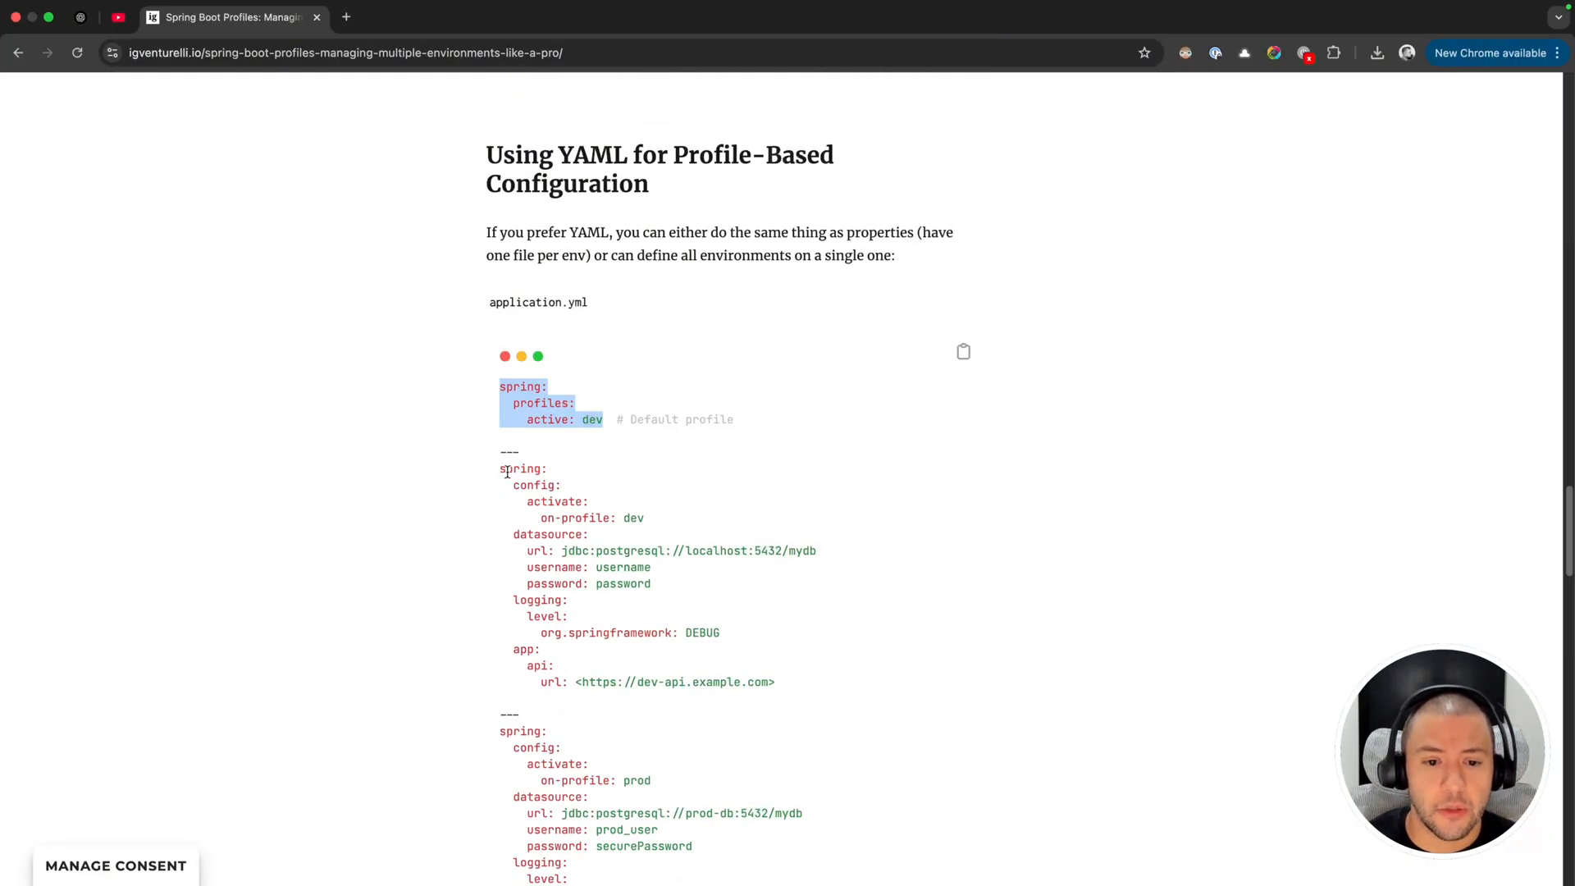
pyautogui.moveTo(501, 468); pyautogui.dragTo(645, 518)
# Add a second document after --- with spring.config.activate.on-profile: dev.
pyautogui.press('super+c')
pyautogui.press('super+Tab')
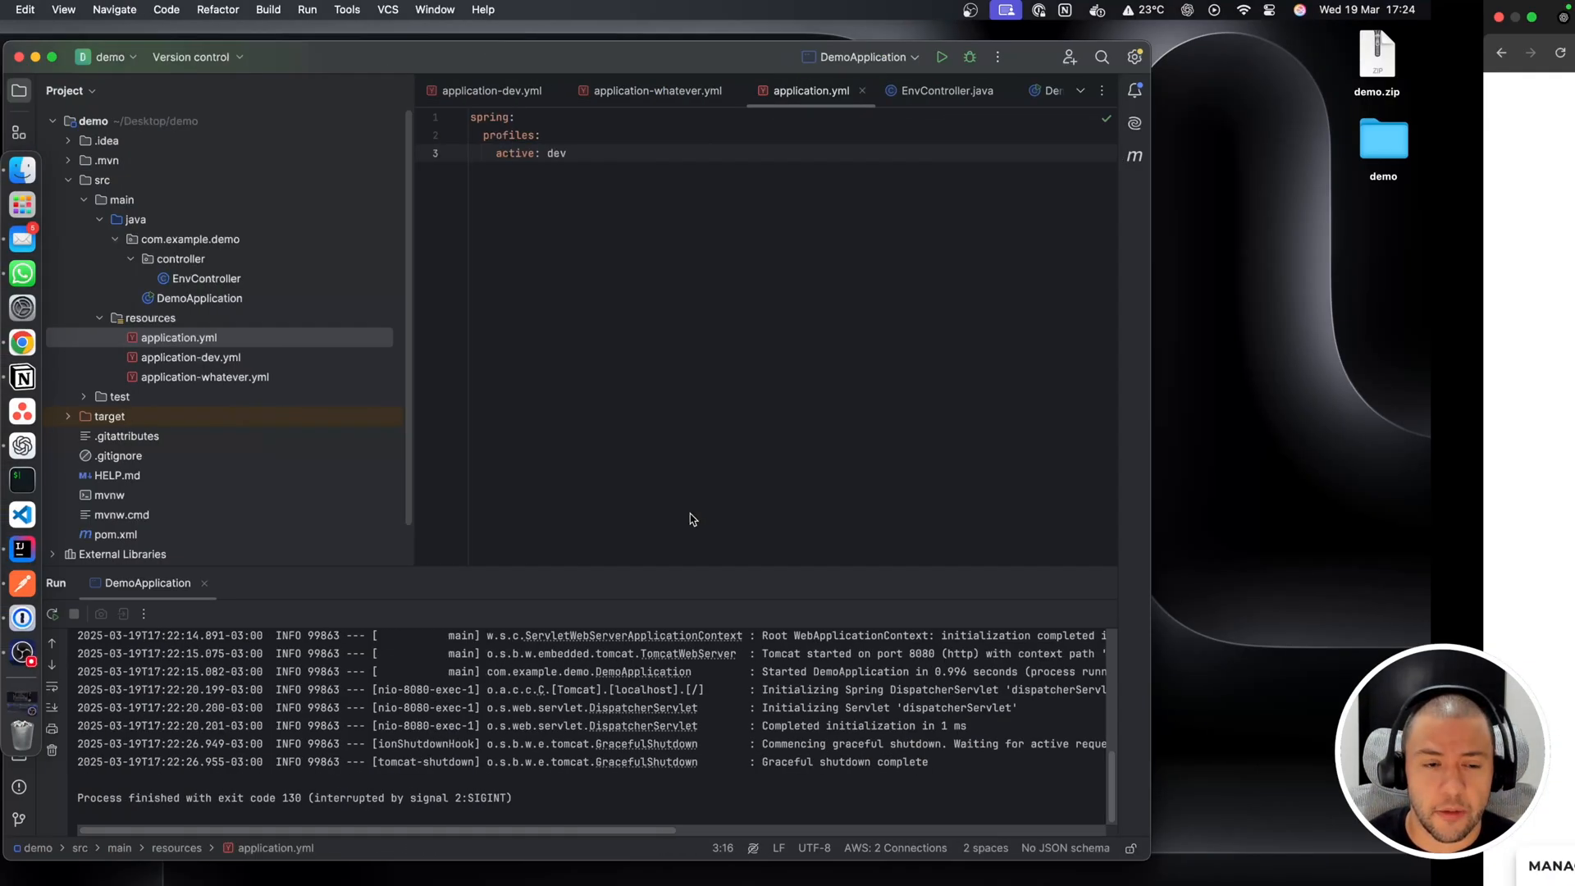
pyautogui.press('Return')
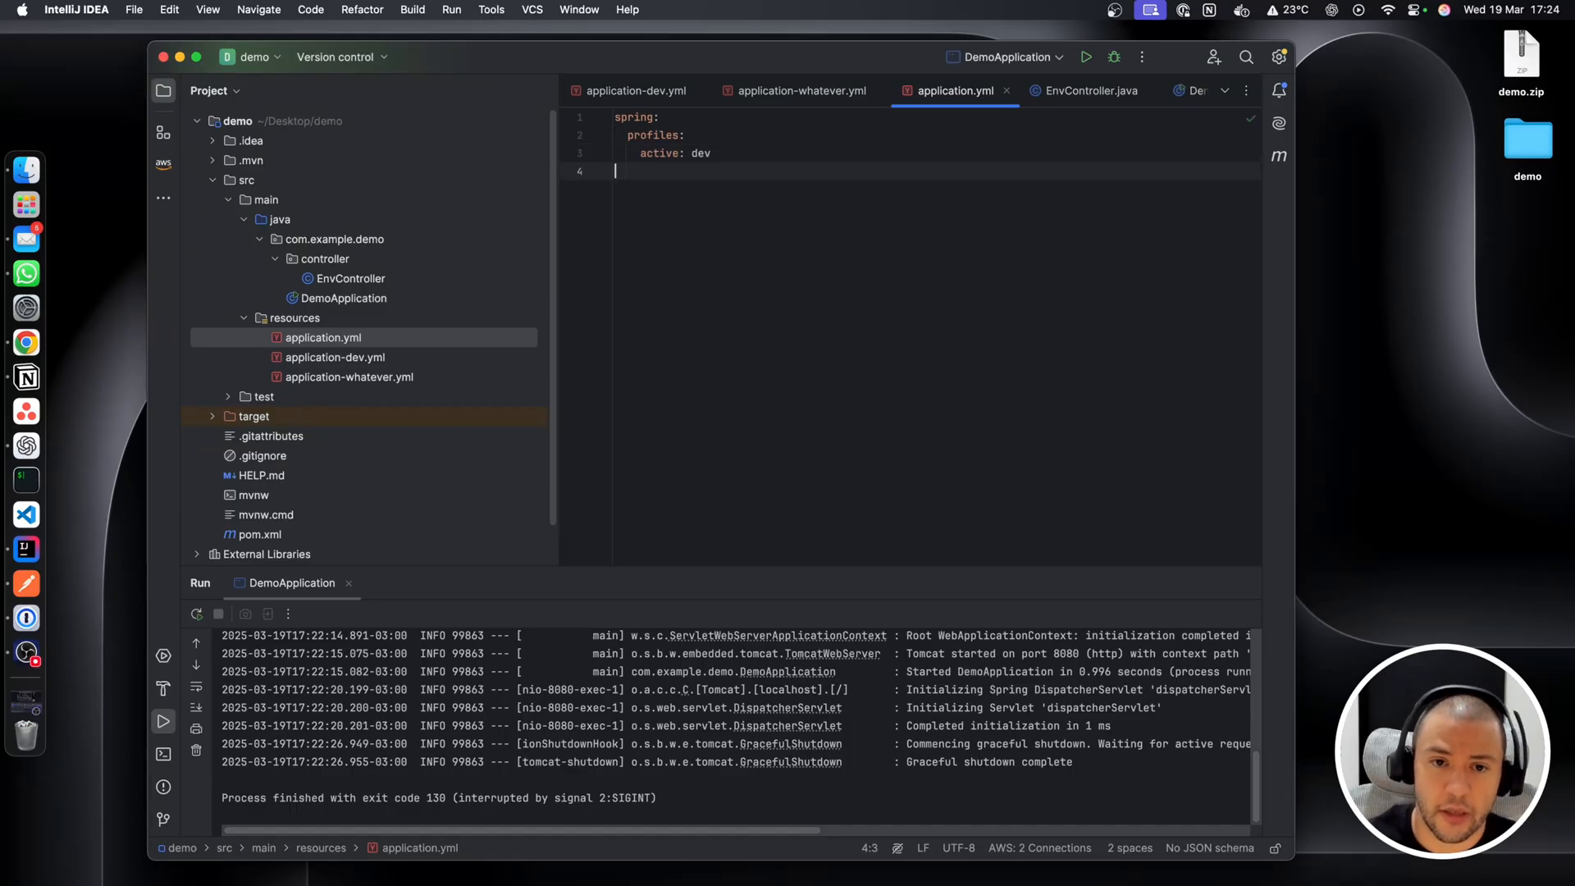
pyautogui.write('---')
pyautogui.press('Return')
pyautogui.press('super+v')
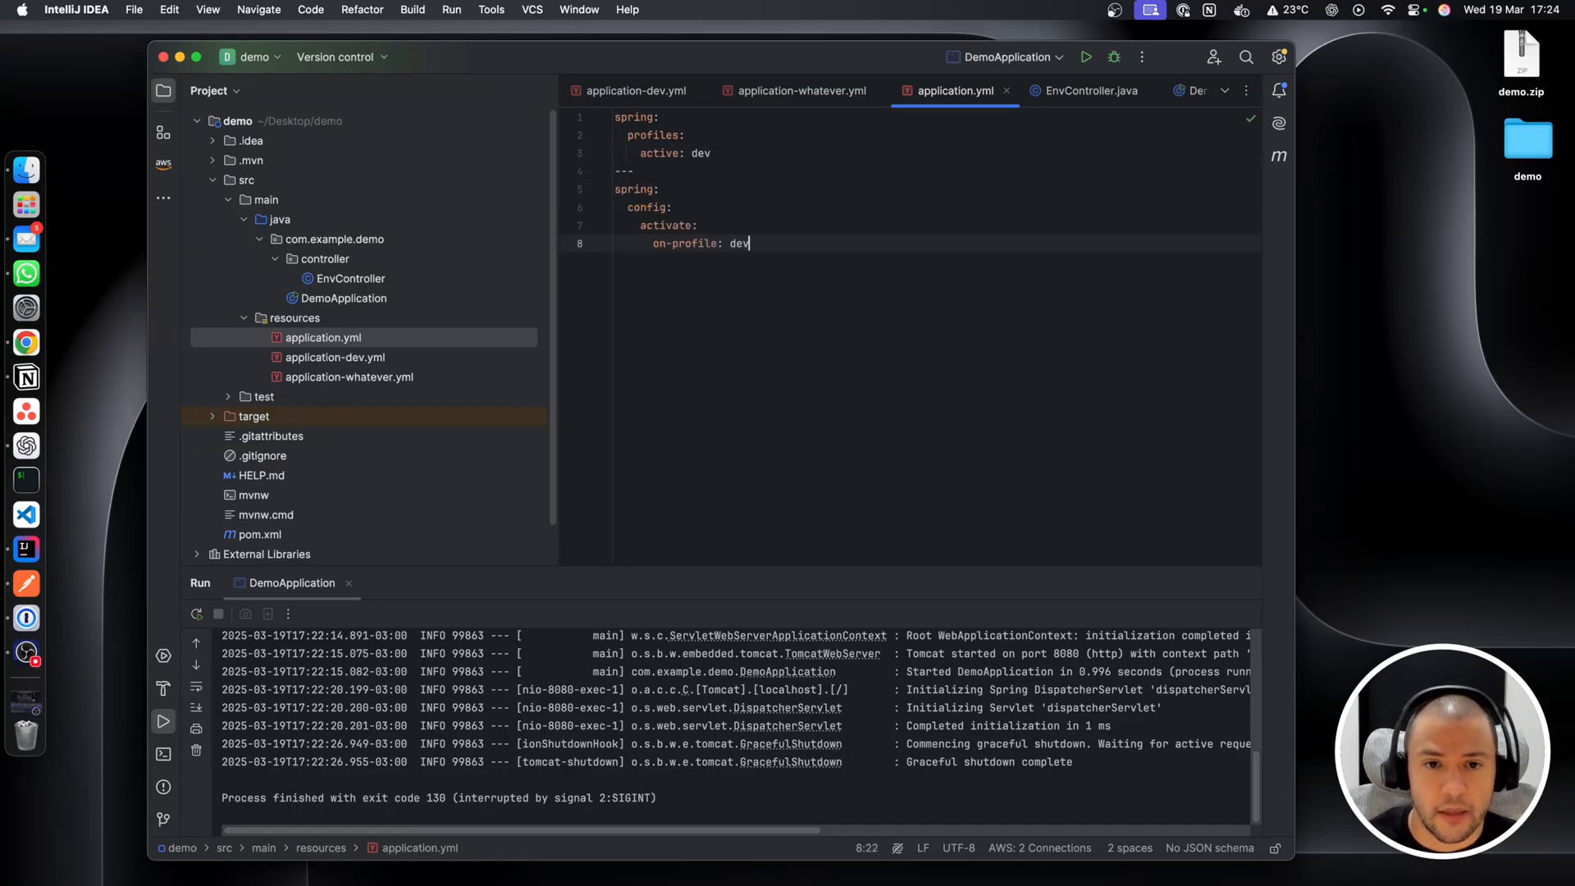
pyautogui.hotkey('ctrl', 'Right')
pyautogui.hotkey('ctrl', 'Left')
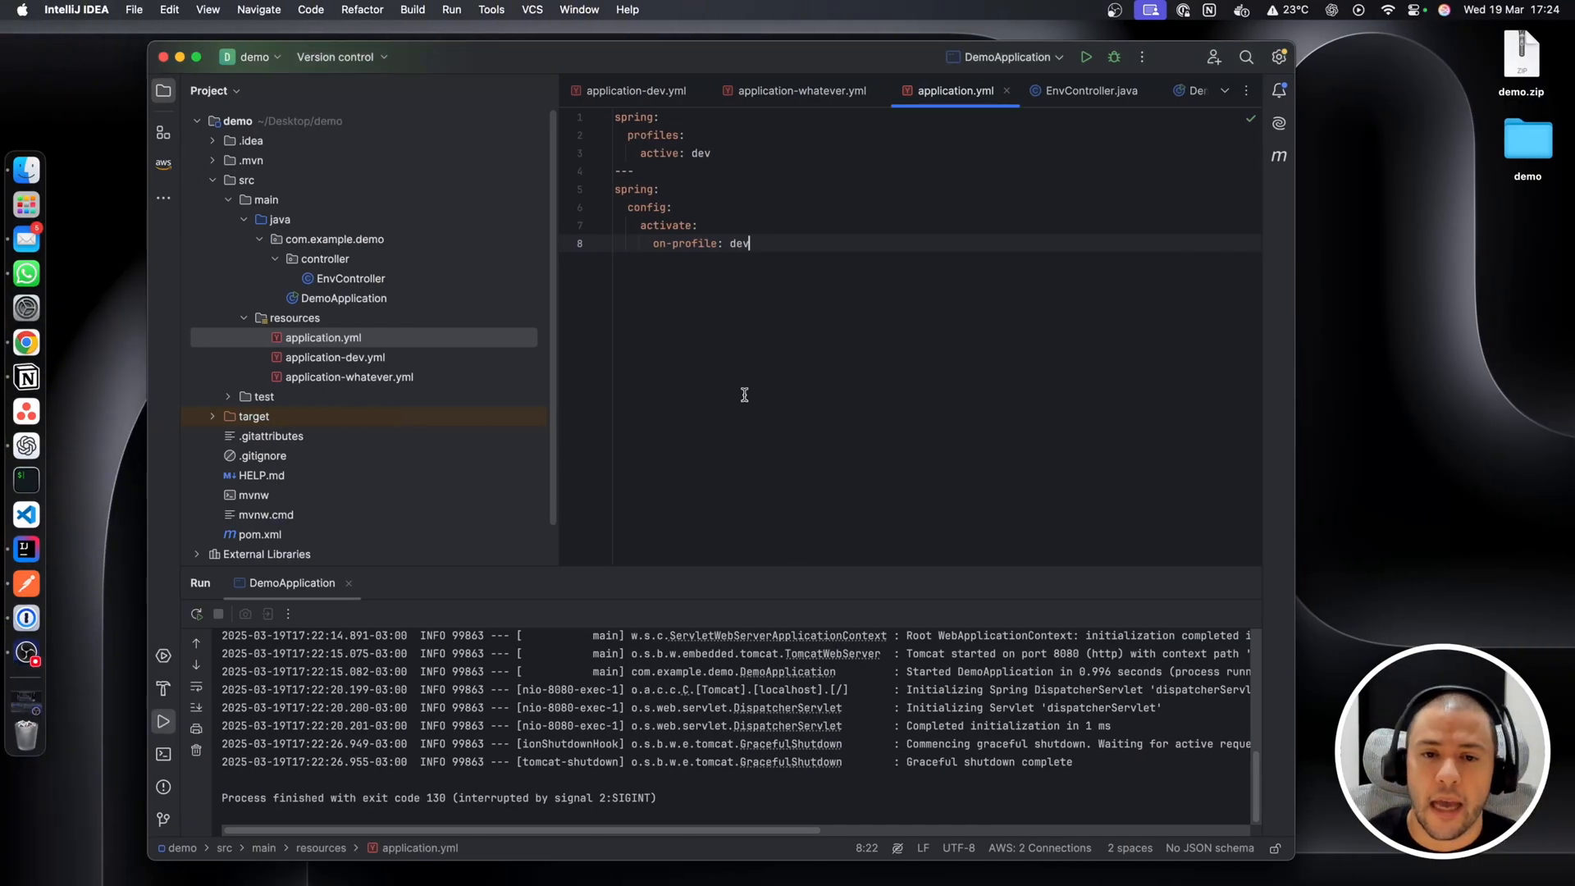
pyautogui.press('Left')
pyautogui.press('Left')
pyautogui.press('Left')
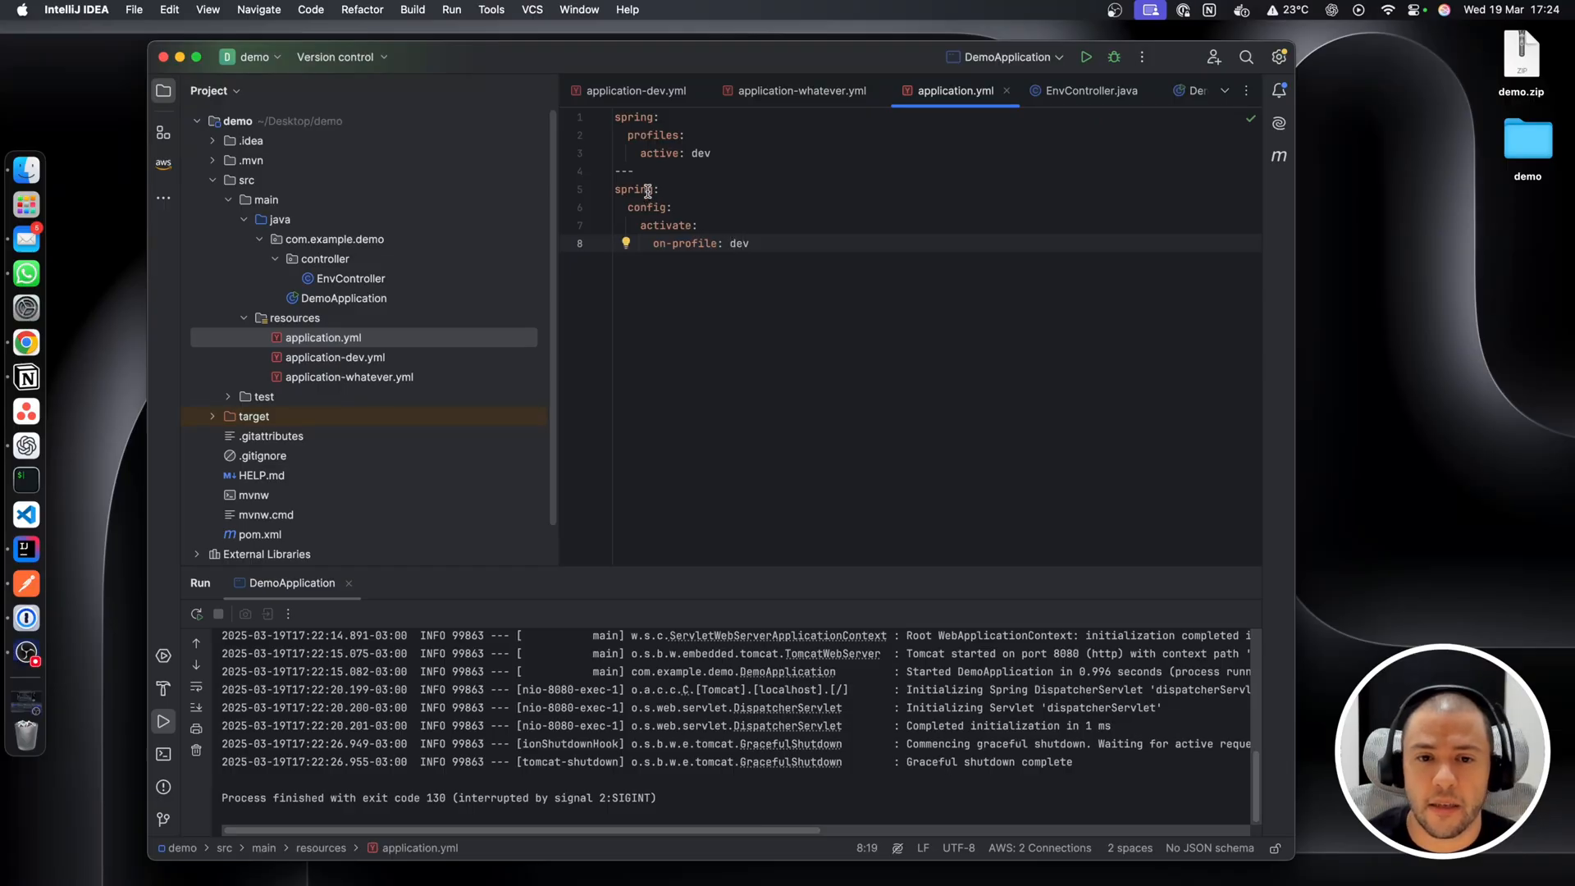
# Add a blank line below the on-profile: dev entry for the next block.
pyautogui.click(714, 154)
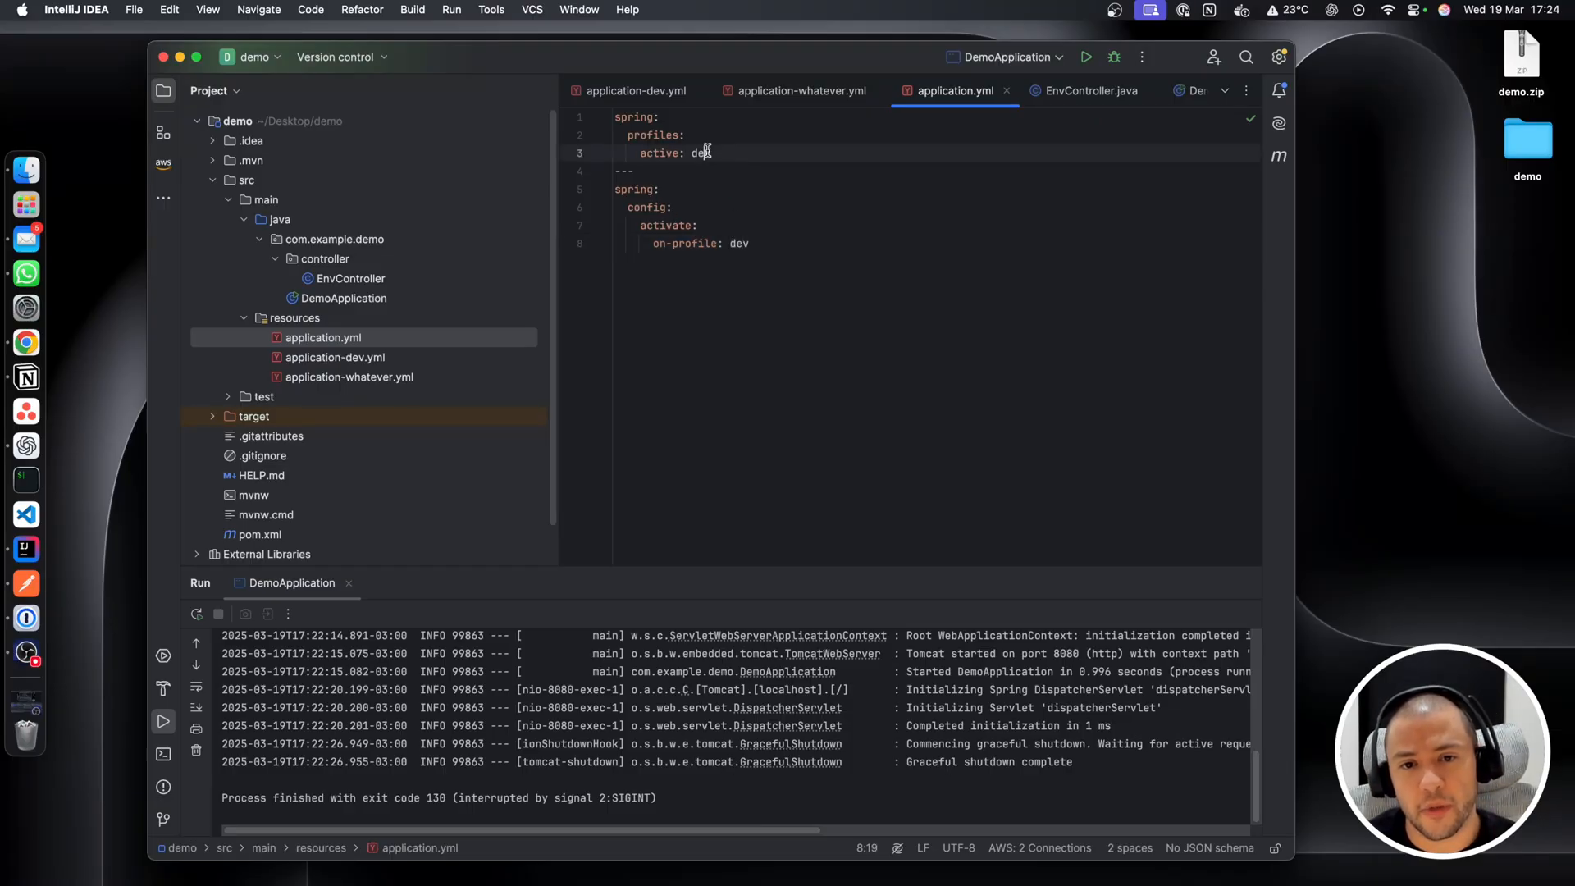
pyautogui.click(720, 242)
pyautogui.click(761, 242)
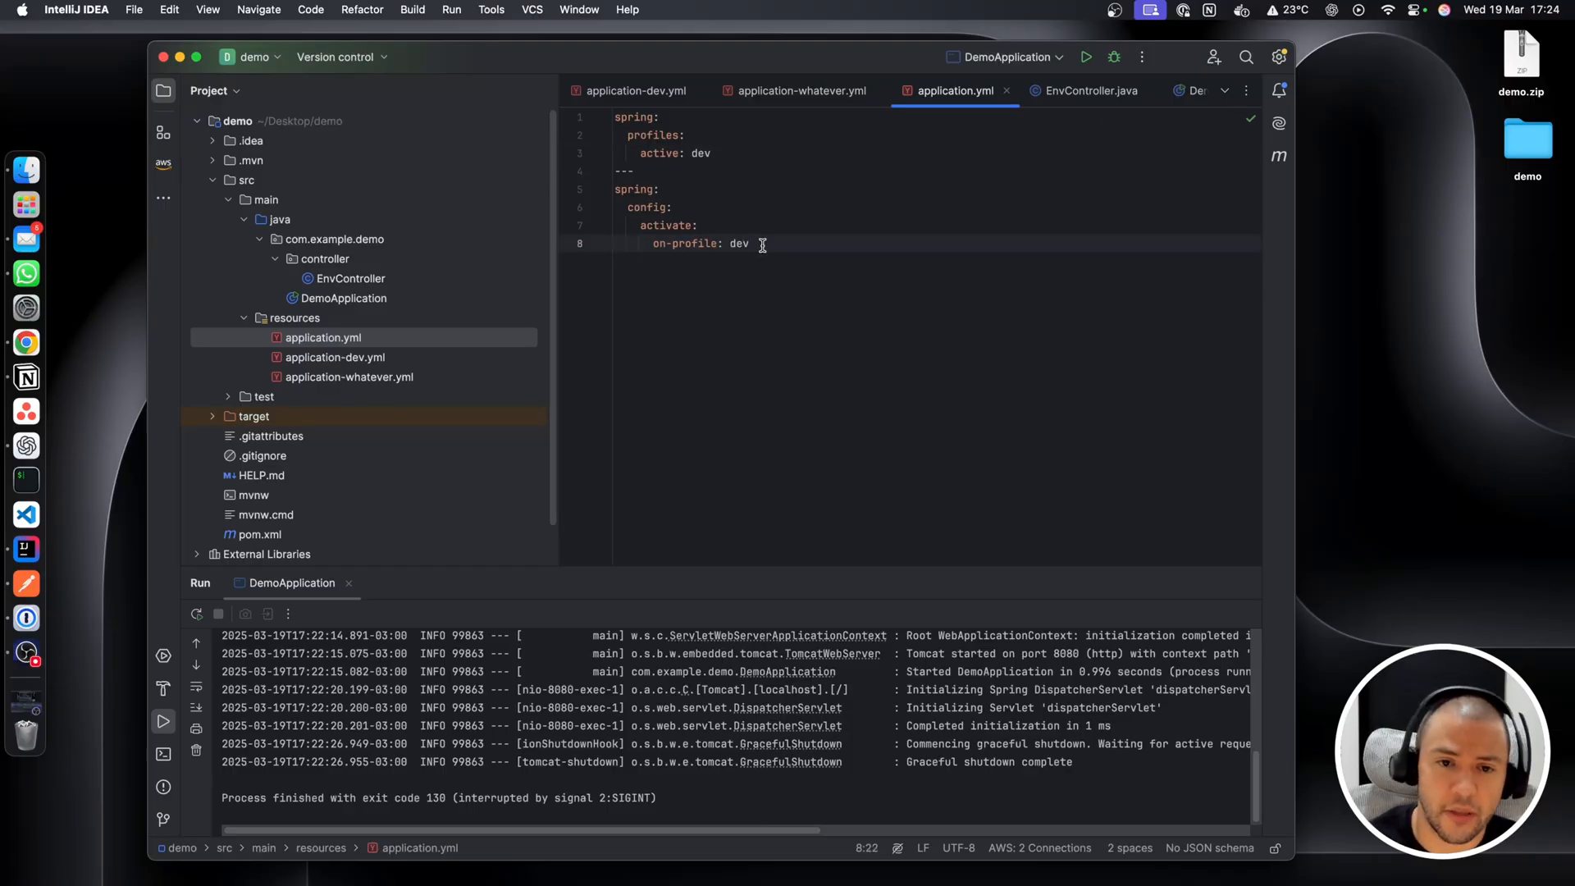
pyautogui.press('Return')
pyautogui.press('BackSpace')
pyautogui.press('Return')
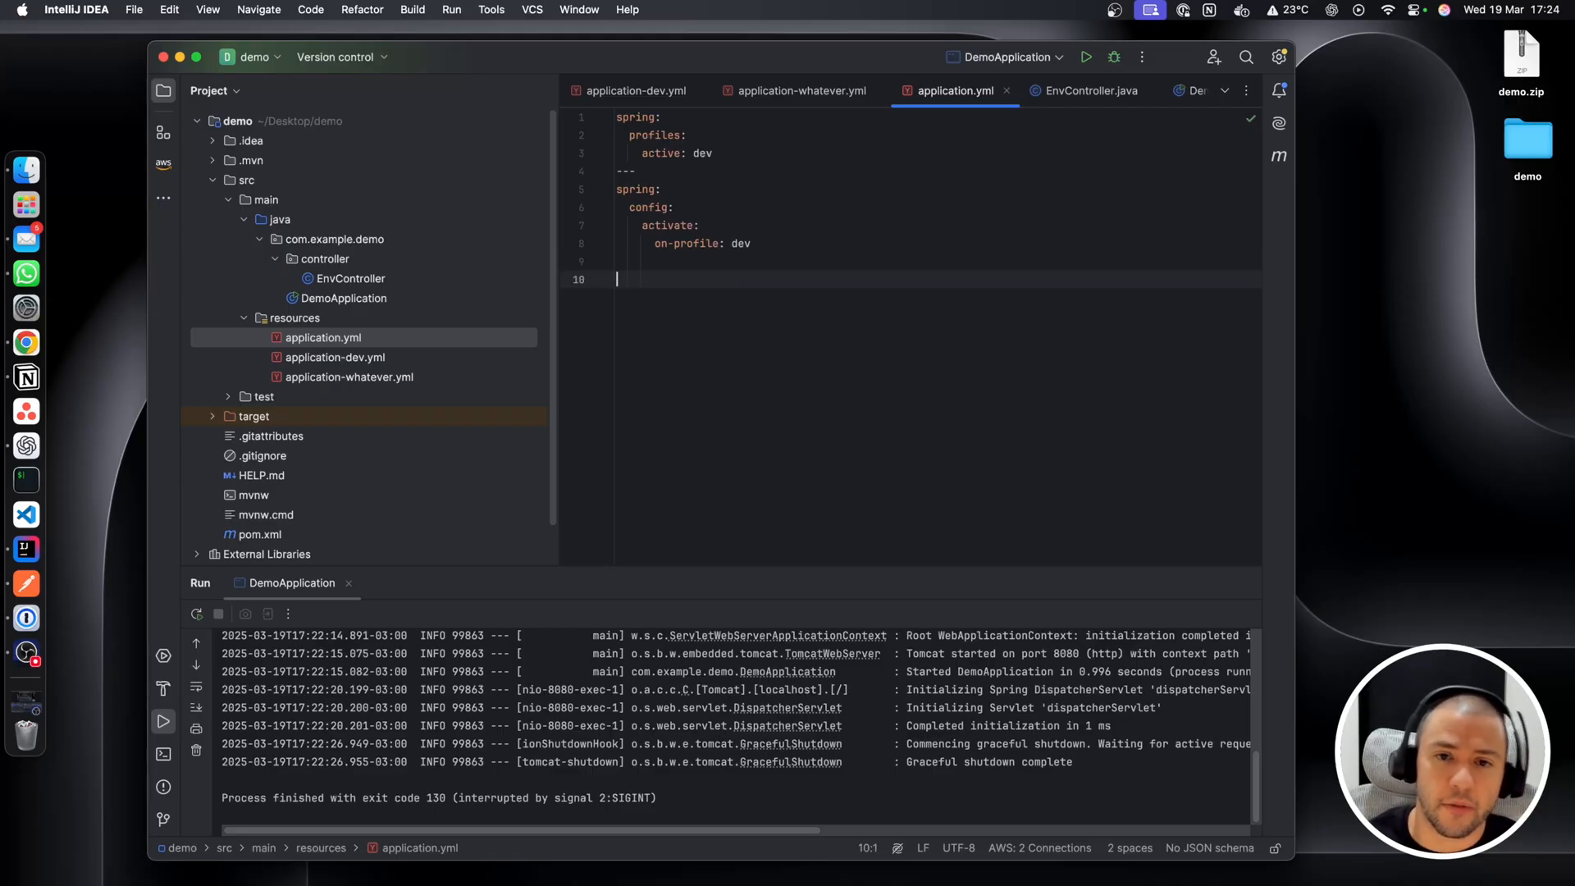
# Copy app.running.environment from application-dev.yml into the dev document and edit it to 'development (from single yml)'.
pyautogui.click(636, 89)
pyautogui.click(874, 152)
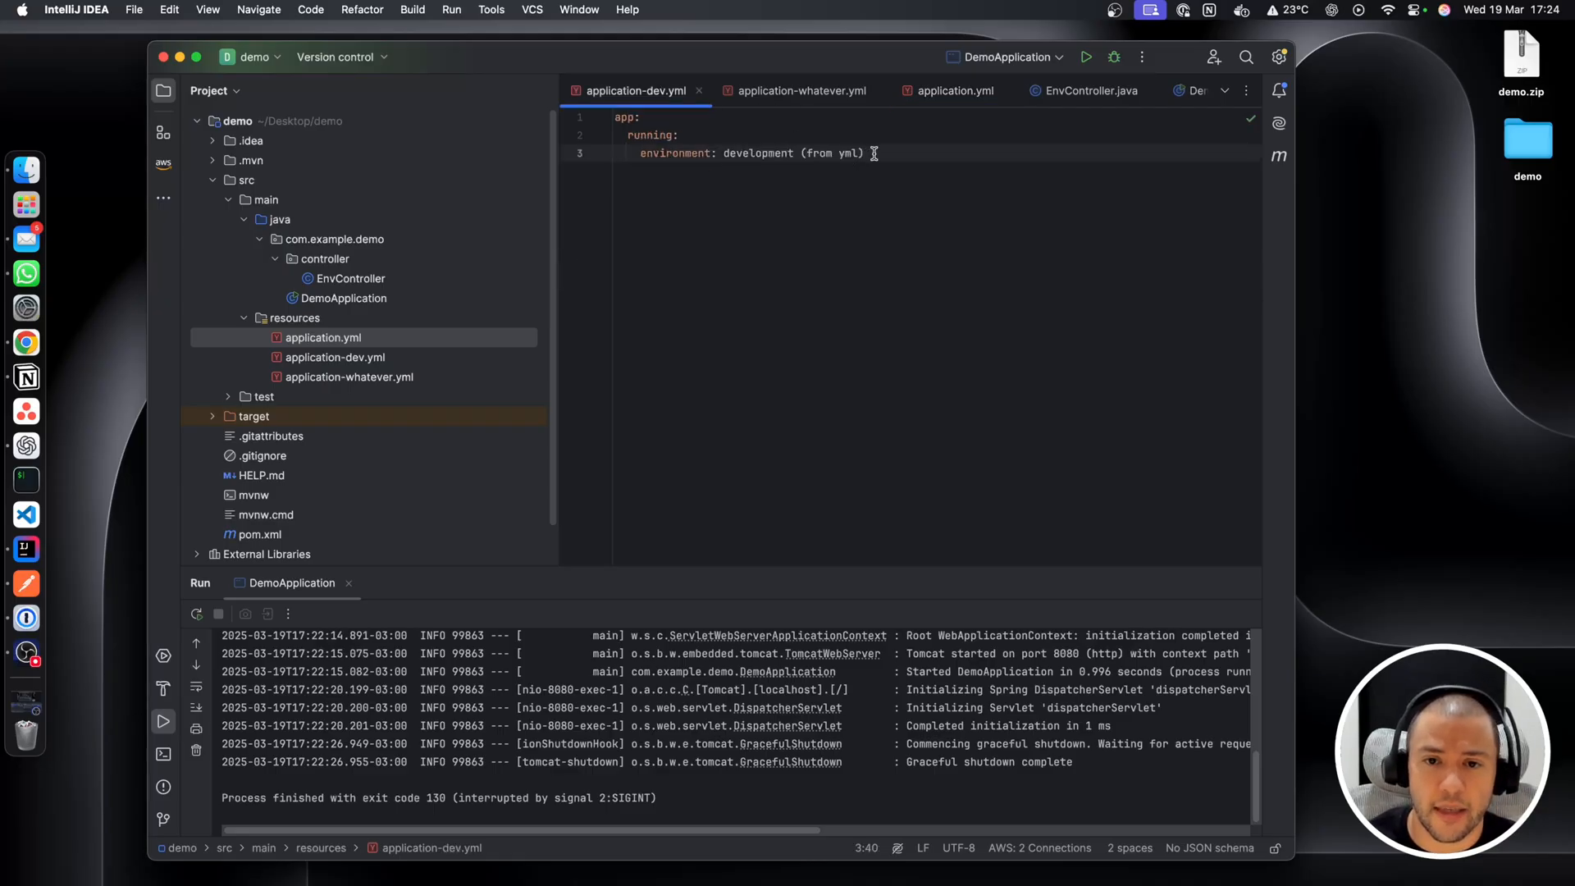
pyautogui.press('super+a')
pyautogui.press('super+c')
pyautogui.click(955, 90)
pyautogui.press('super+v')
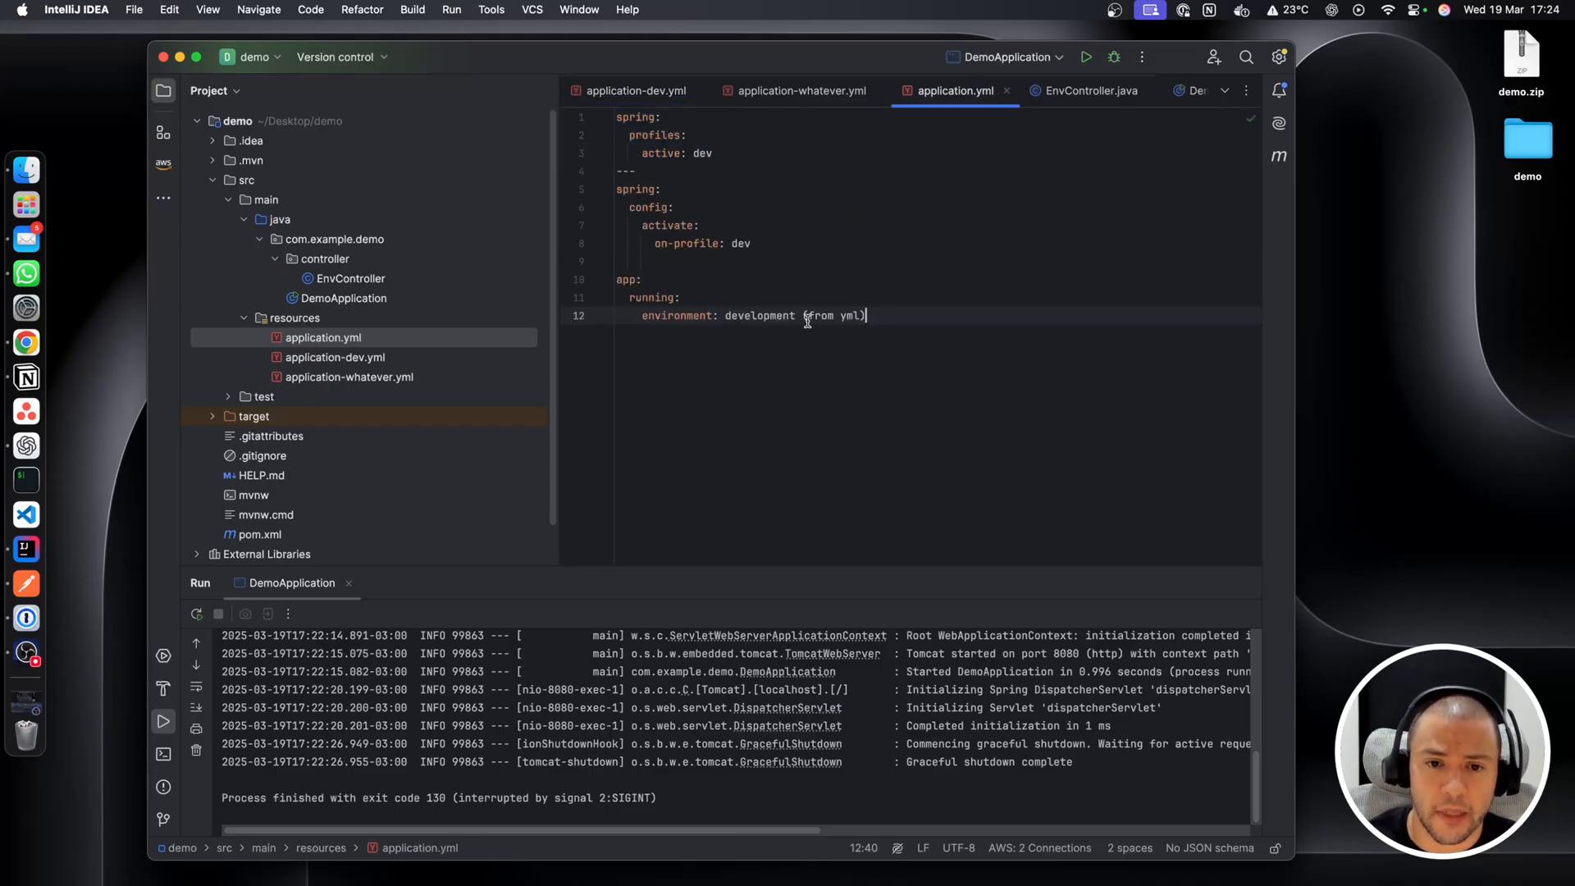
pyautogui.click(837, 316)
pyautogui.write('s ')
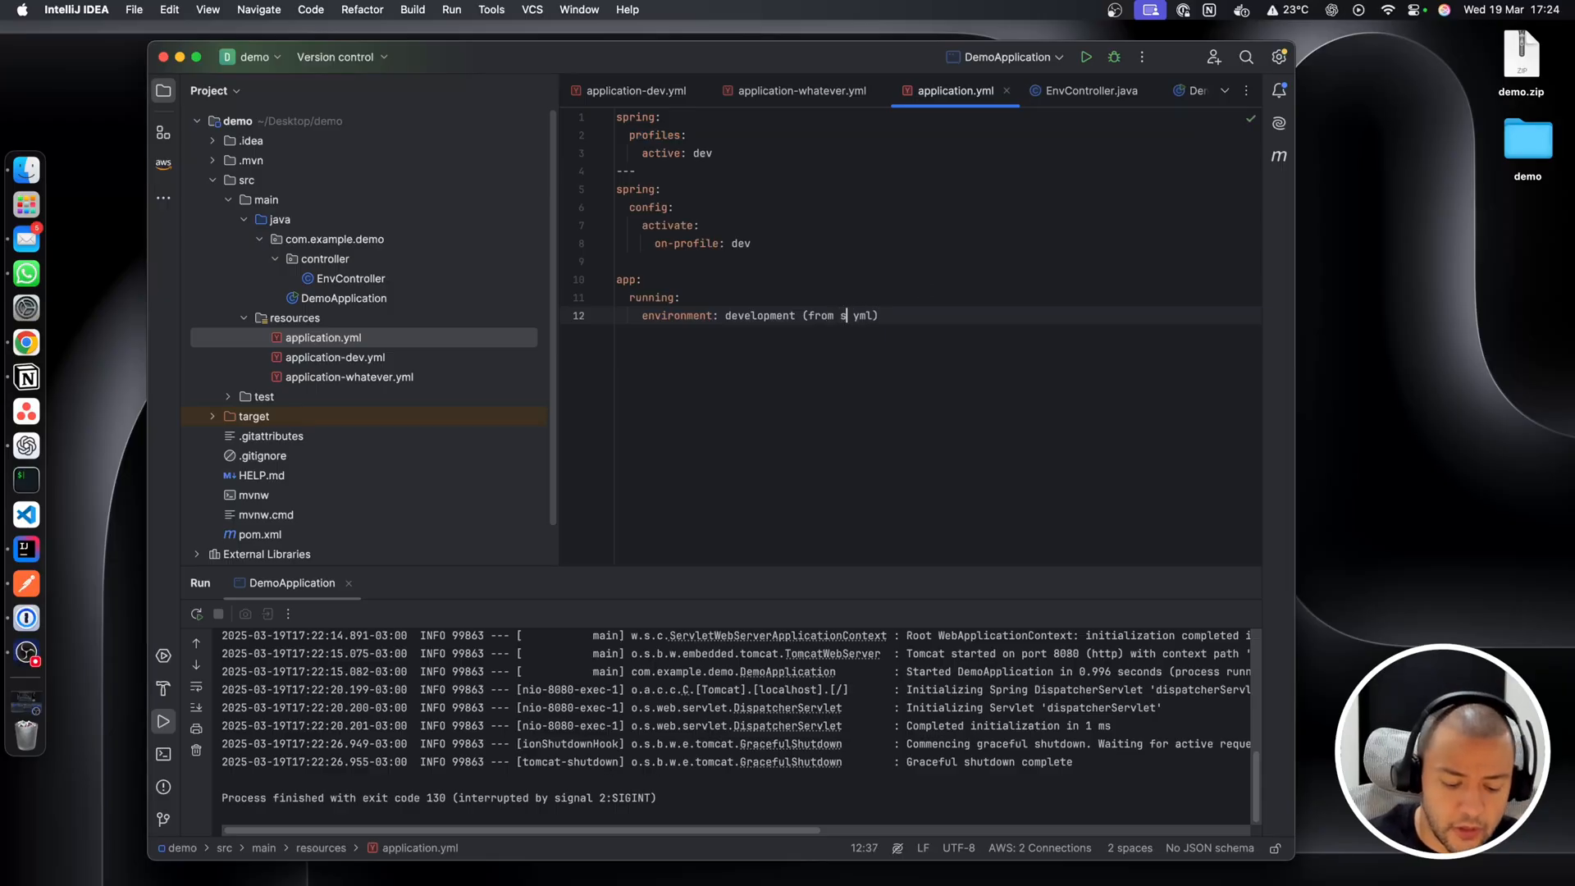
pyautogui.write('ingle')
pyautogui.click(836, 315)
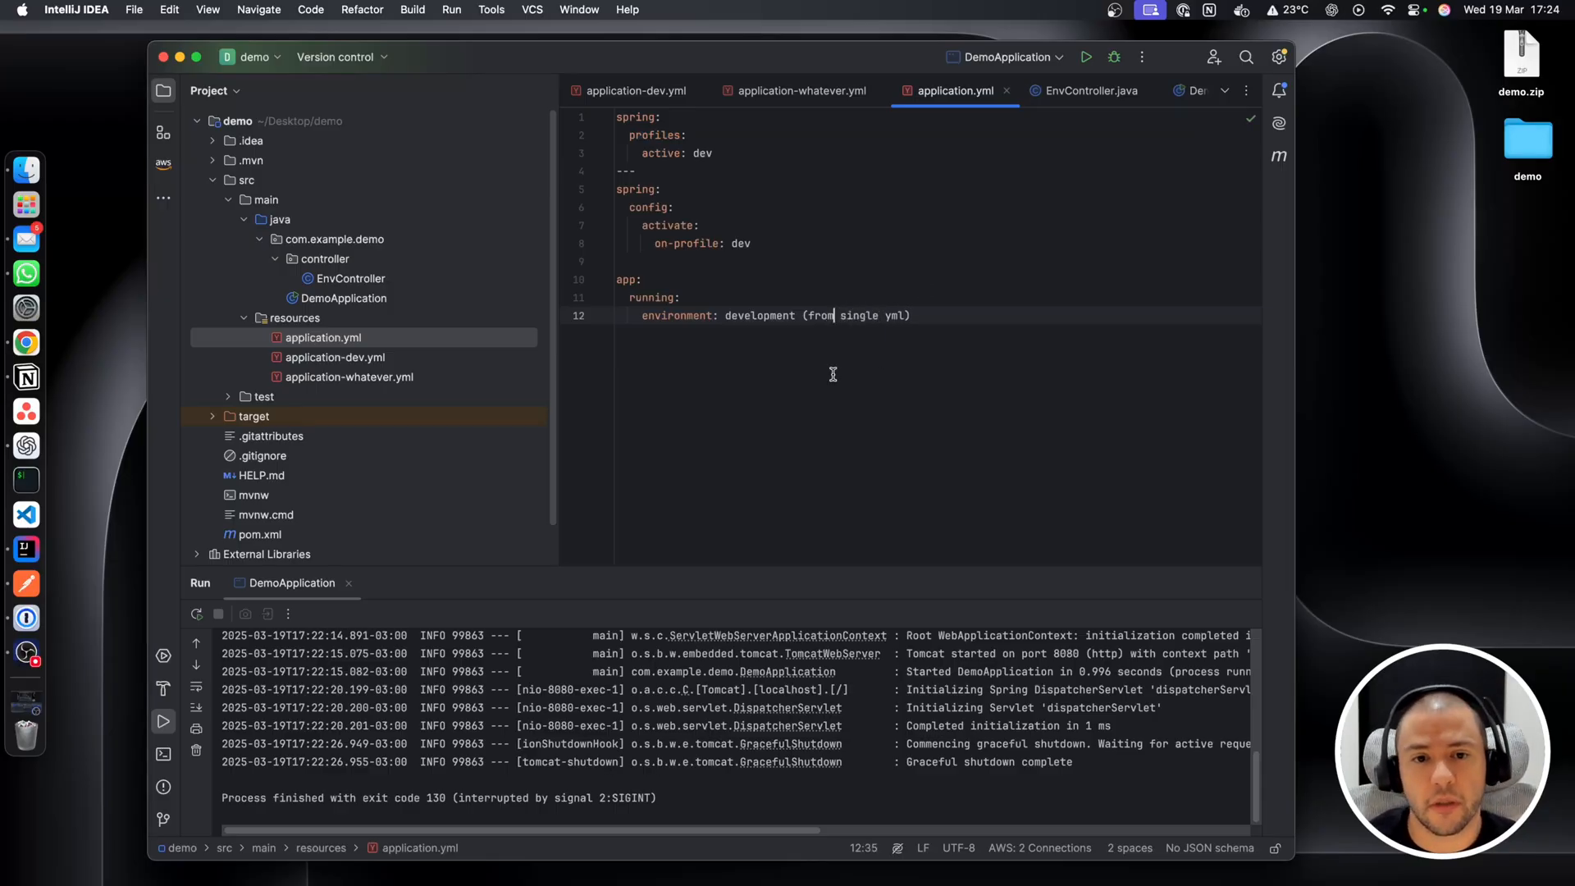
# Duplicate the dev profile document below itself in application.yml.
pyautogui.hotkey('alt', 'Up')
pyautogui.hotkey('alt', 'Up')
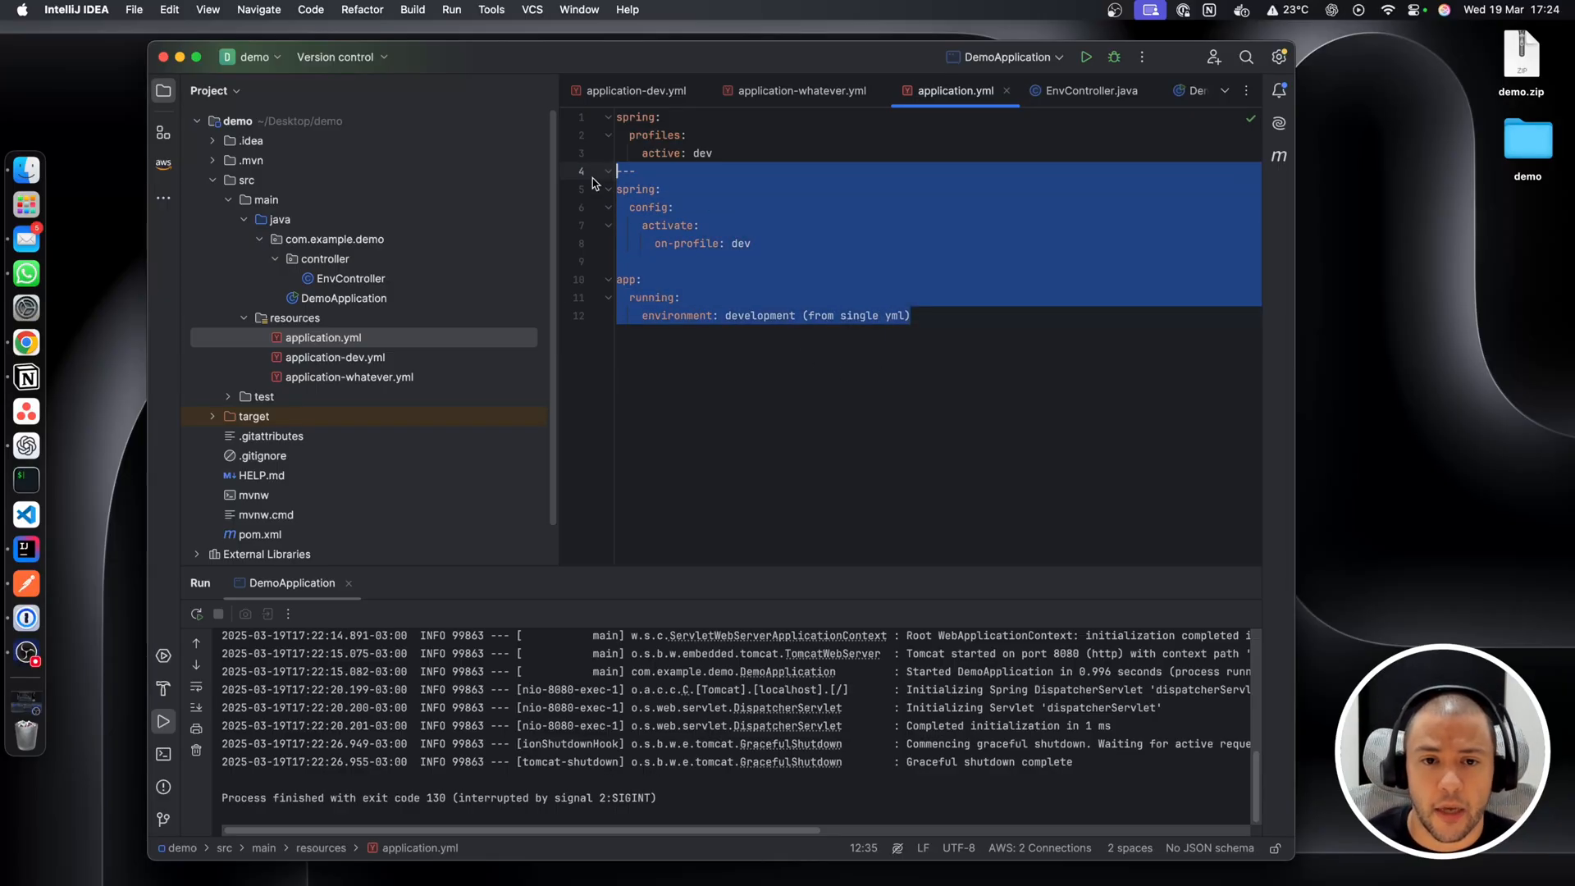
pyautogui.hotkey('alt', 'Up')
pyautogui.click(942, 393)
pyautogui.press('Return')
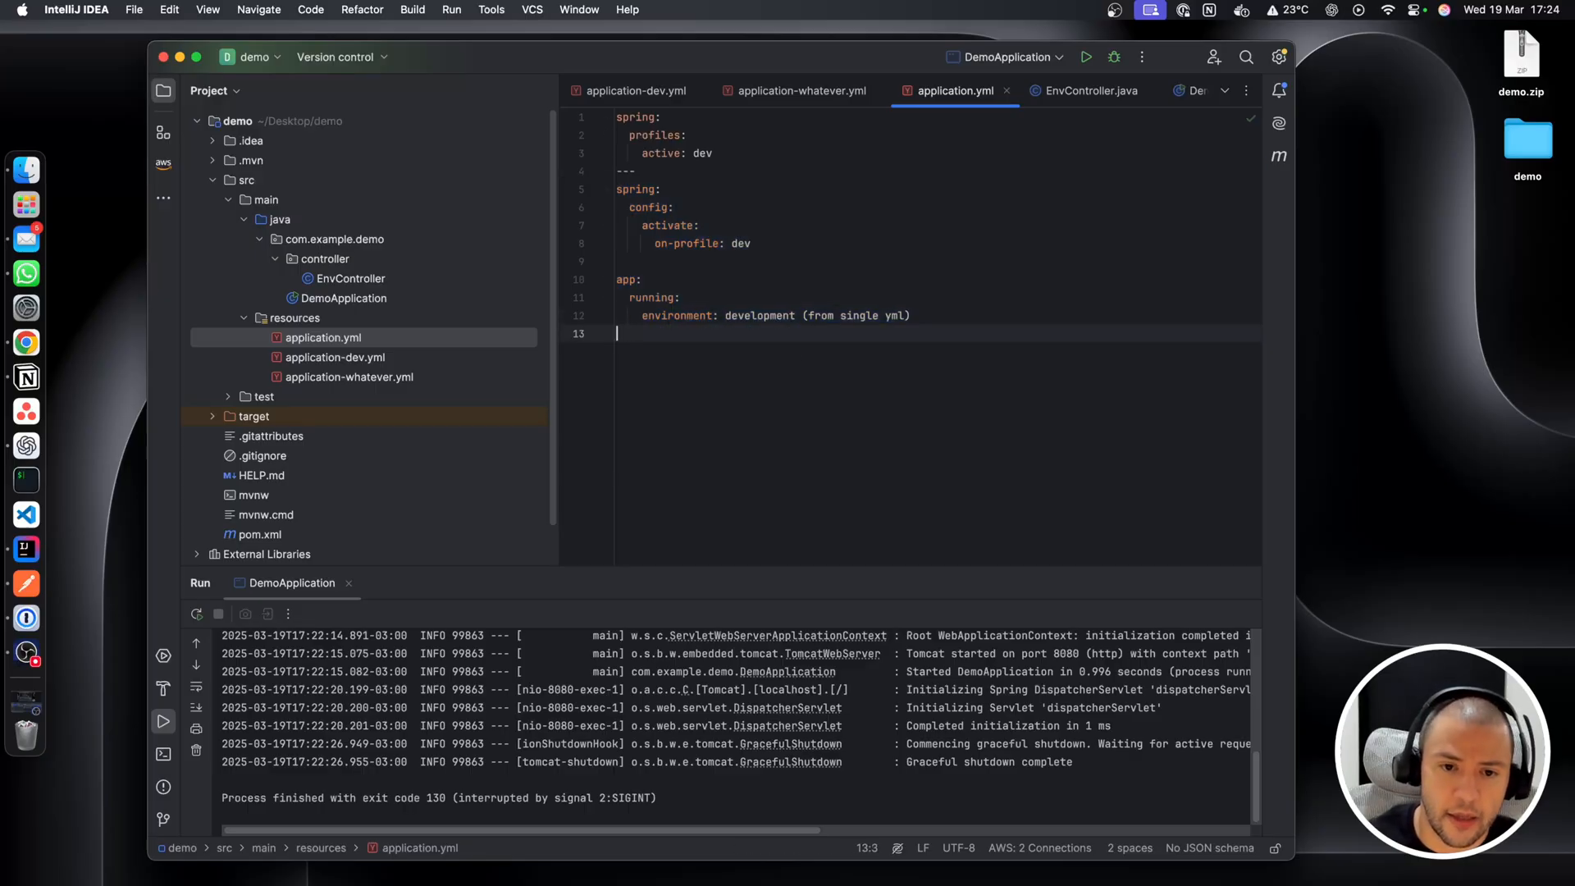
pyautogui.press('super+v')
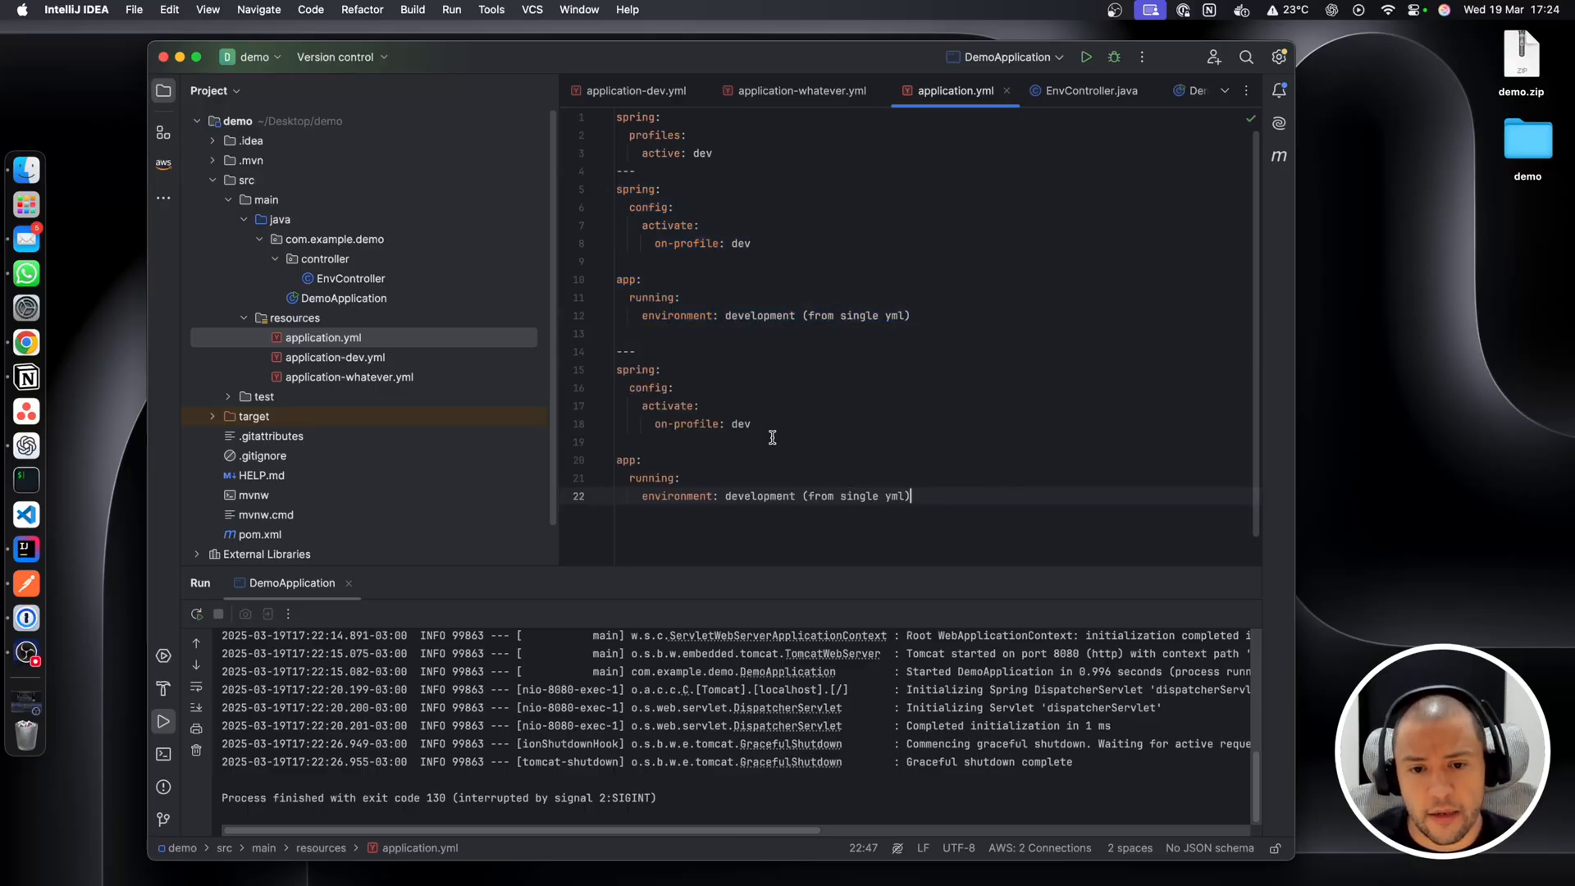
# Change the duplicate to on-profile: whatever with environment 'whatever (from single yml)'.
pyautogui.click(749, 426)
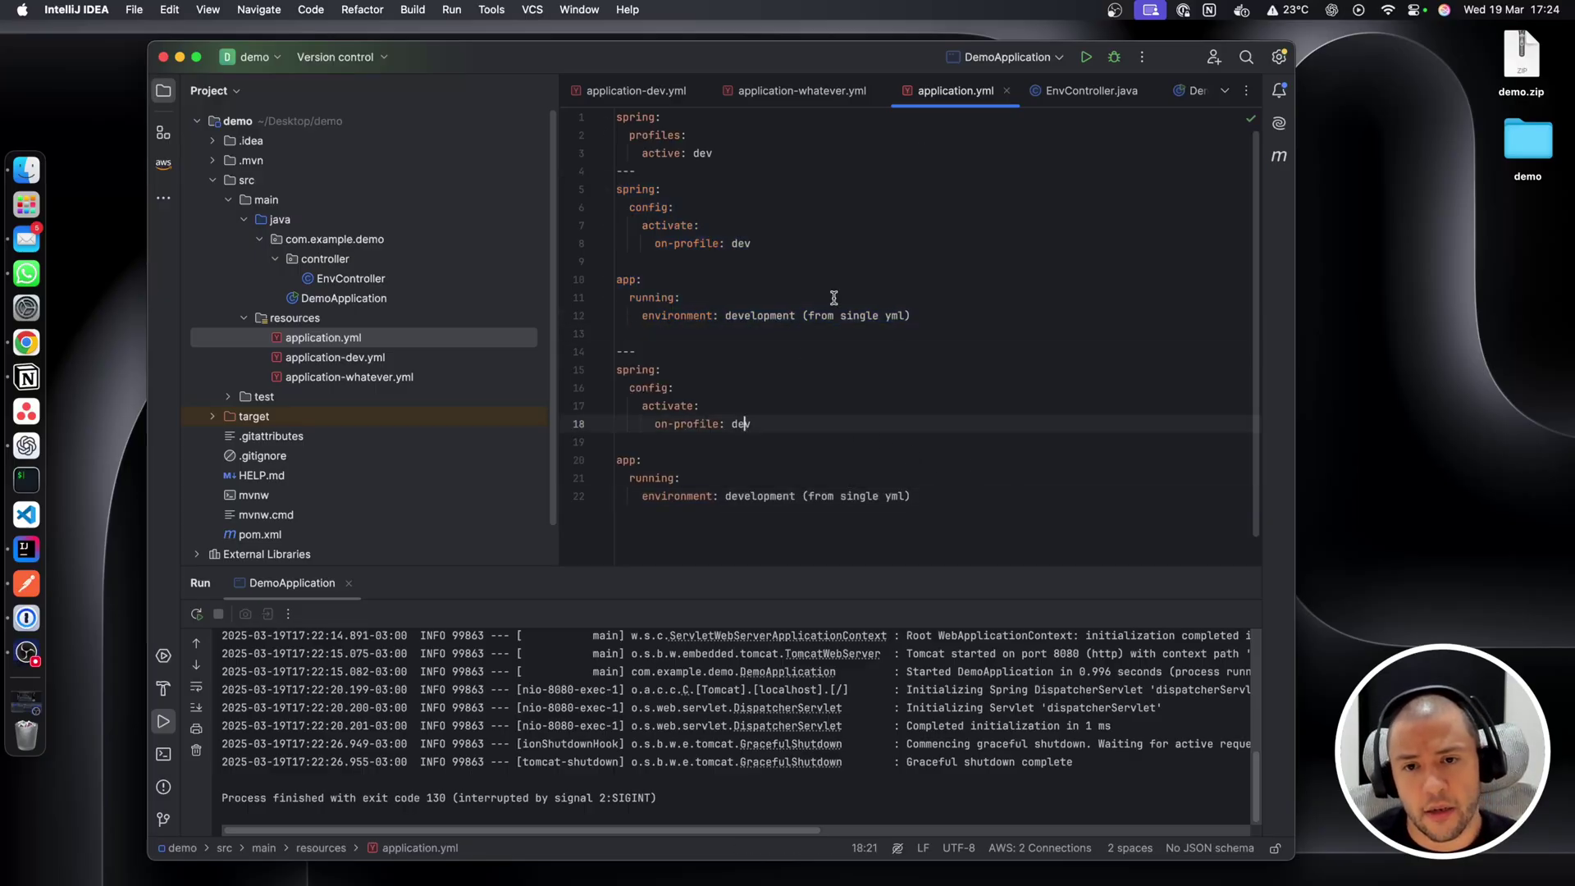
pyautogui.doubleClick(741, 423)
pyautogui.write('whatever')
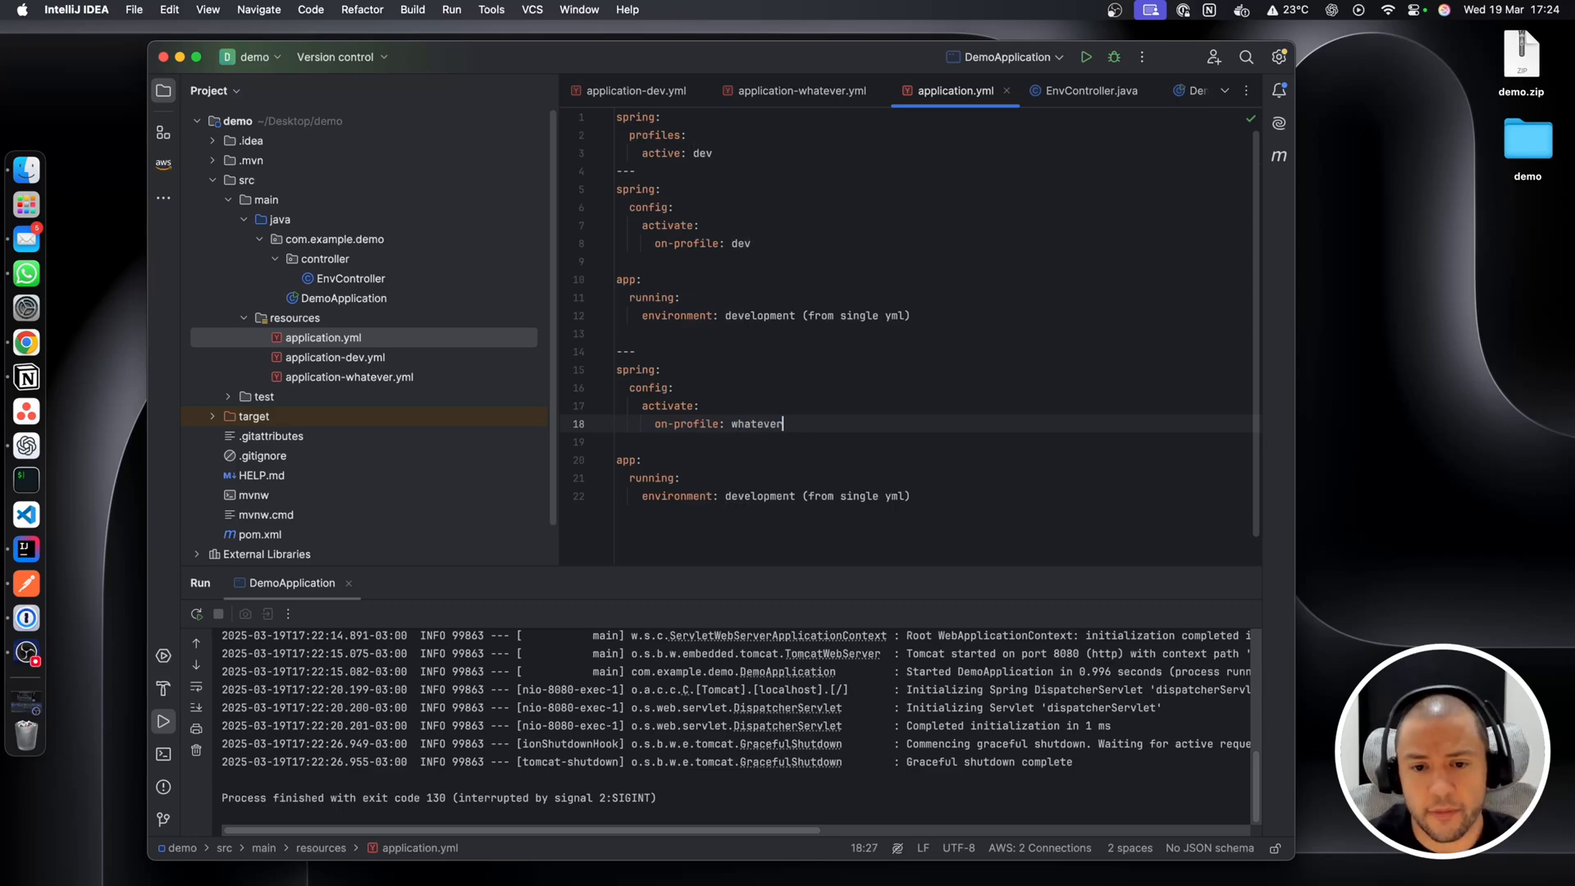
pyautogui.doubleClick(747, 424)
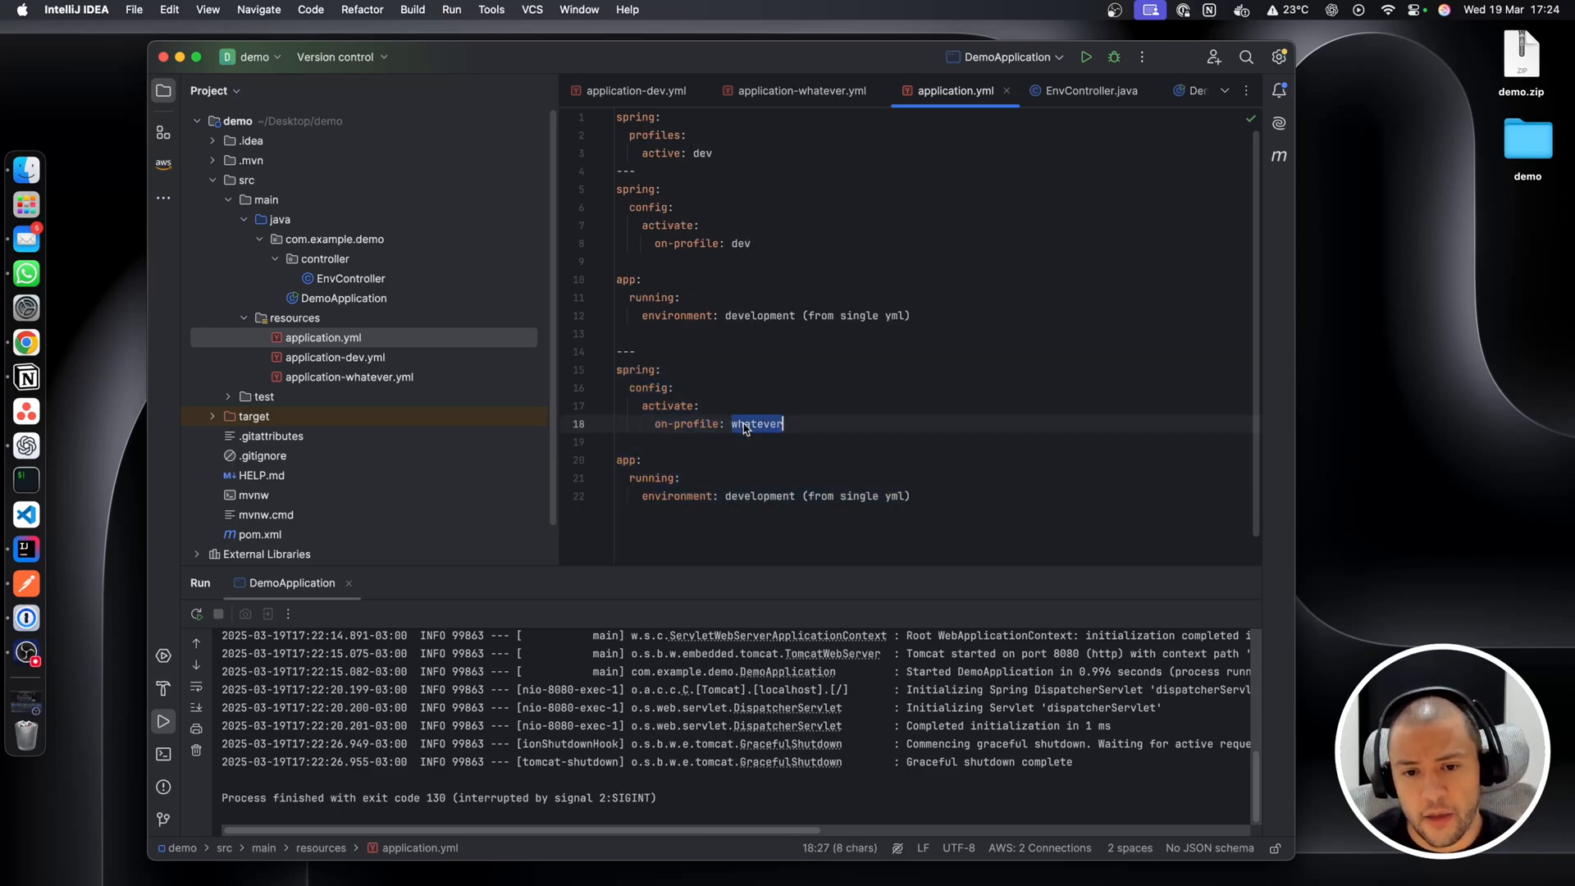
pyautogui.click(754, 499)
pyautogui.doubleClick(753, 497)
pyautogui.write('whatever')
# Delete application-dev.yml and application-whatever.yml from the project.
pyautogui.click(947, 448)
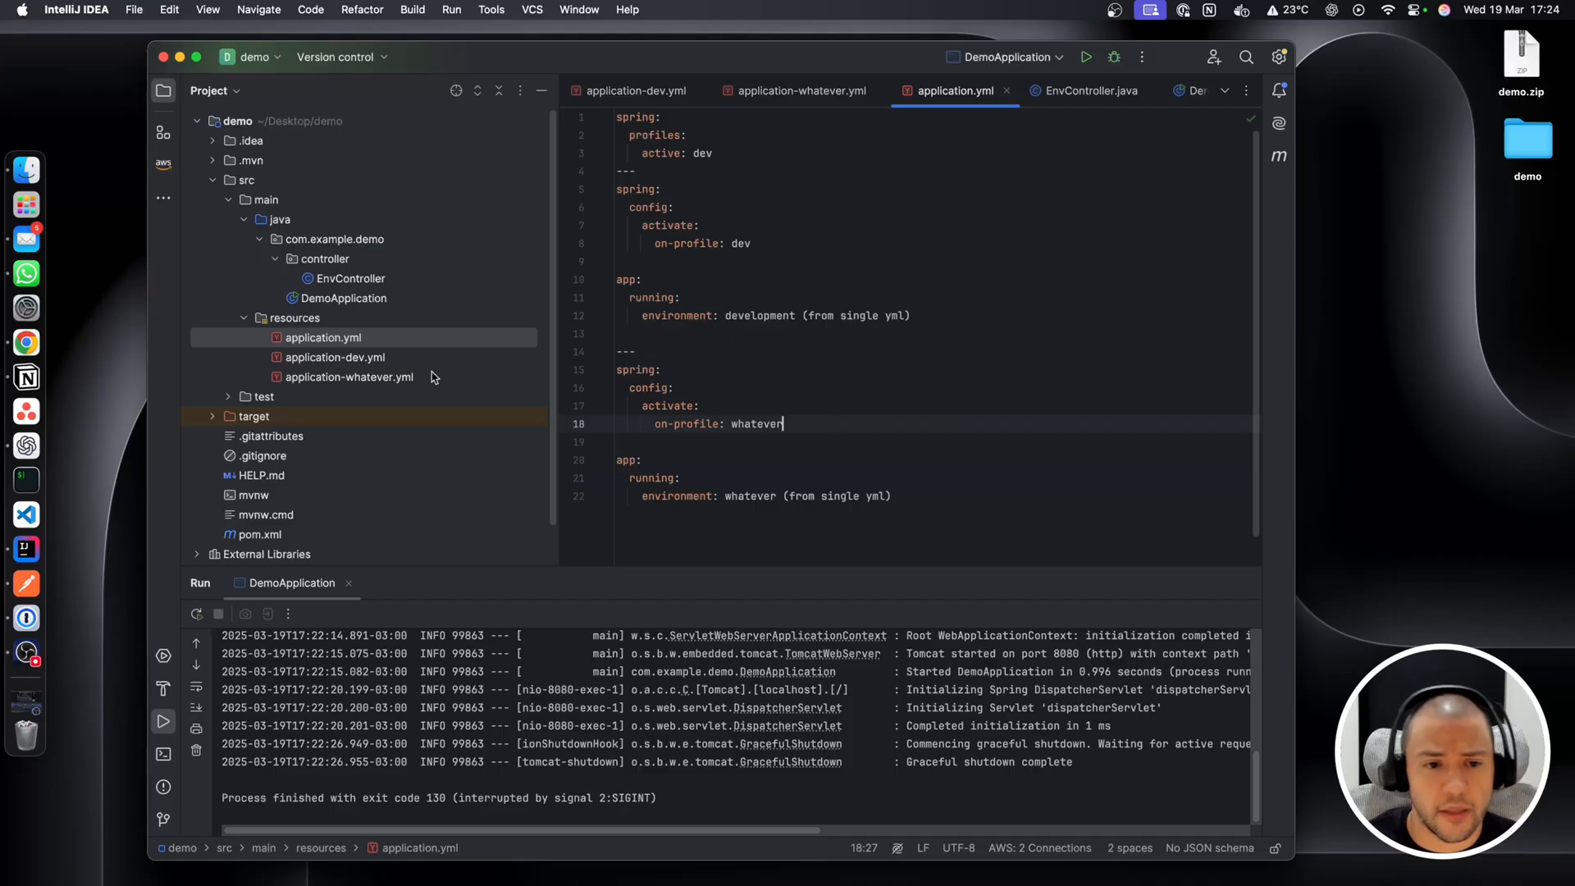
pyautogui.click(421, 360)
pyautogui.keyDown('shift'); pyautogui.click(486, 375); pyautogui.keyUp('shift')
pyautogui.press('Delete')
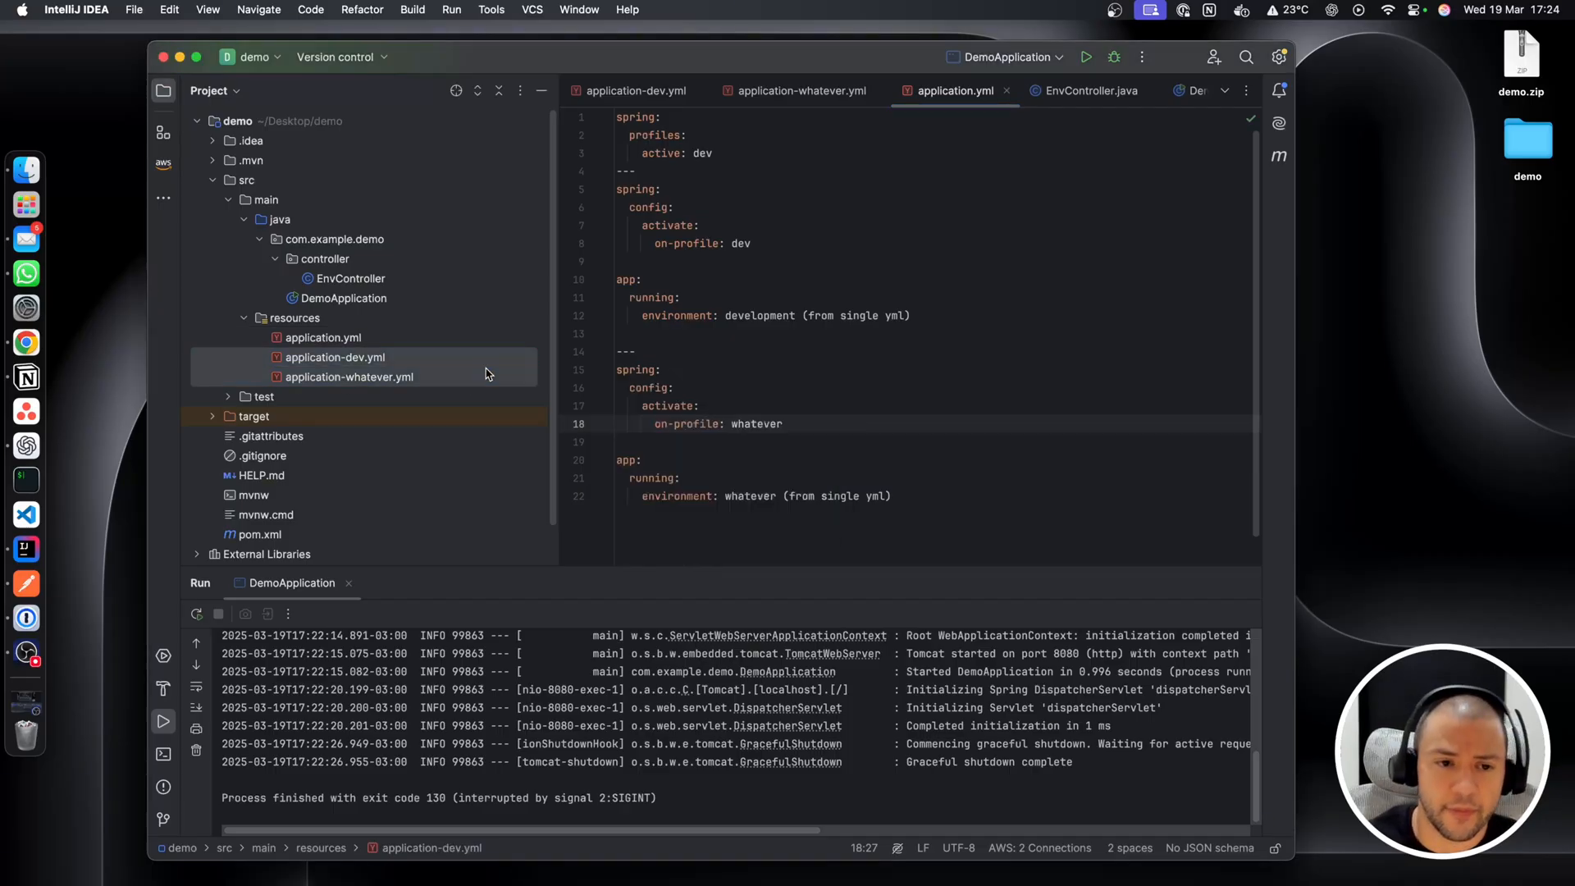
pyautogui.press('Return')
# Restart DemoApplication and send GET /envs/running in Postman, getting 'whatever (from single yml)'.
pyautogui.click(674, 207)
pyautogui.click(1085, 57)
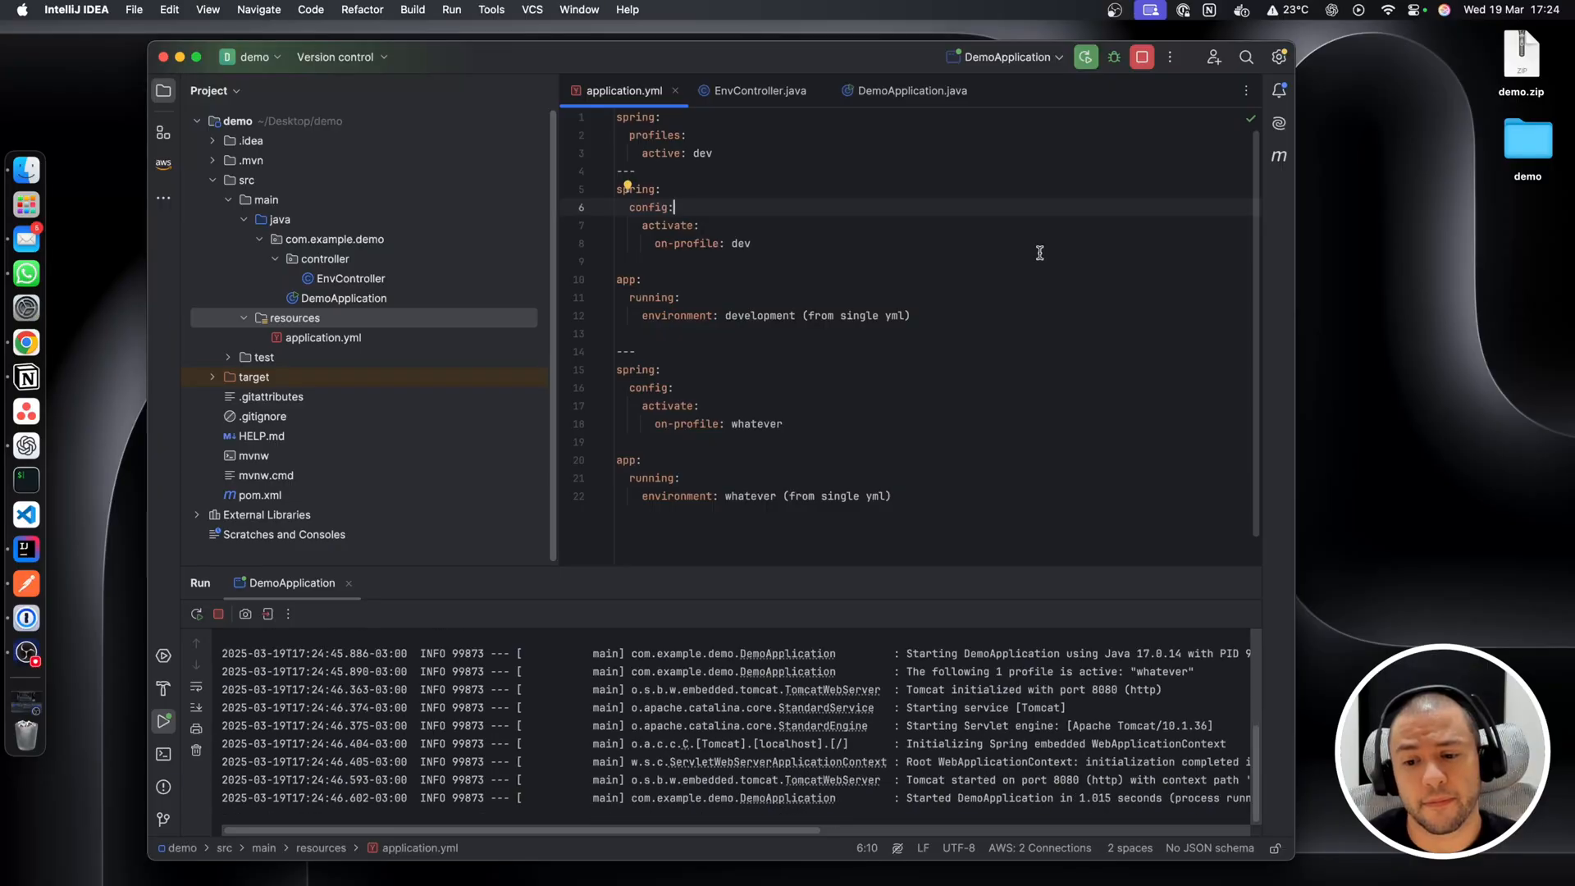
pyautogui.click(26, 582)
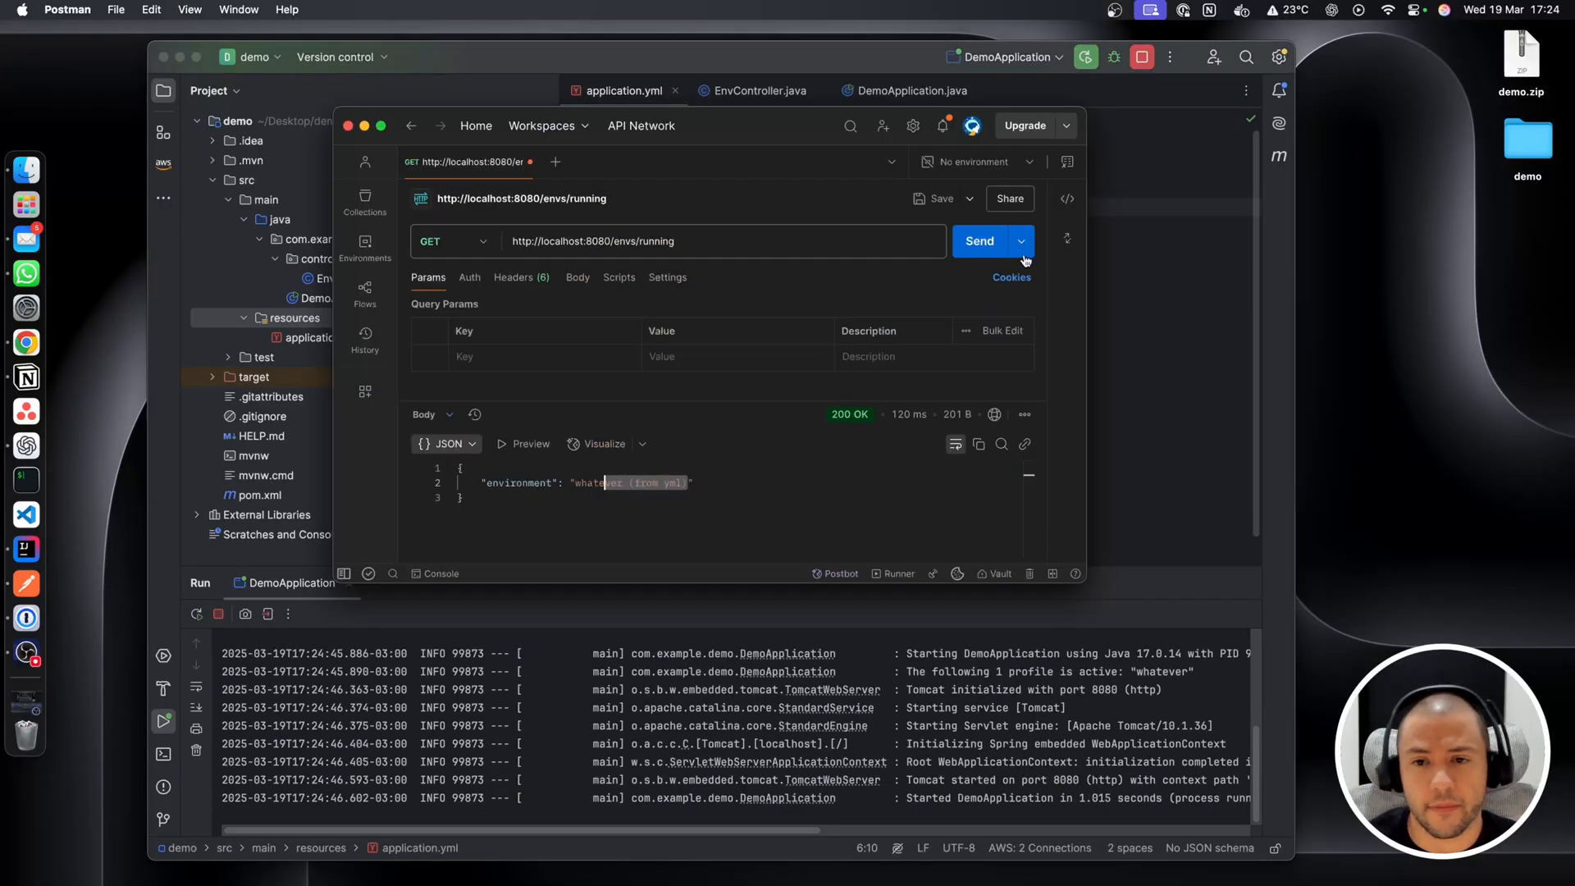
pyautogui.click(979, 240)
pyautogui.click(687, 483)
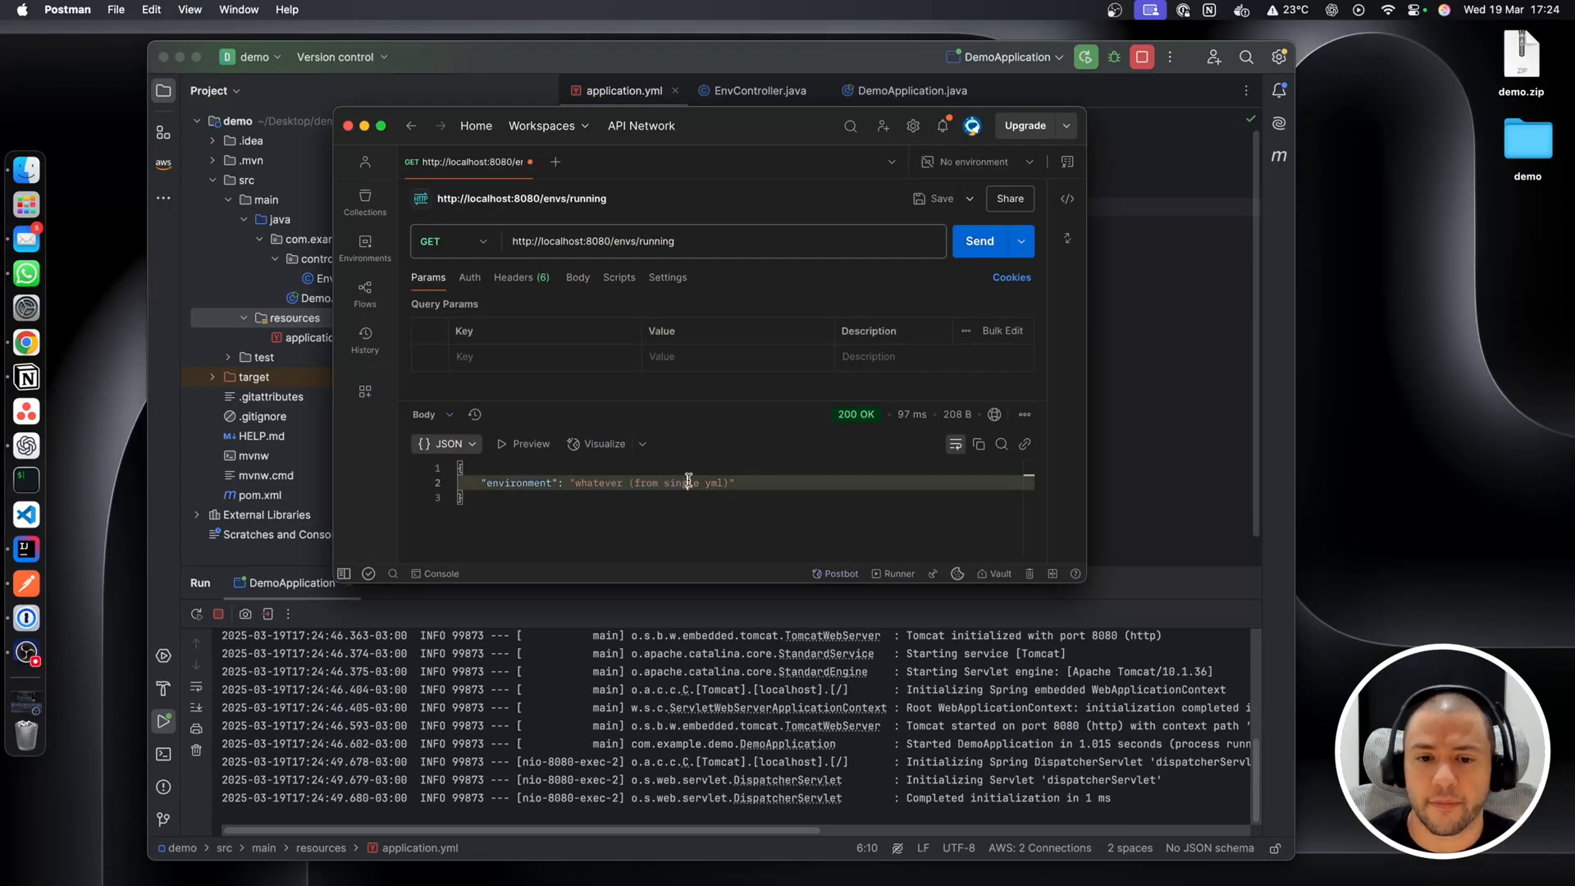